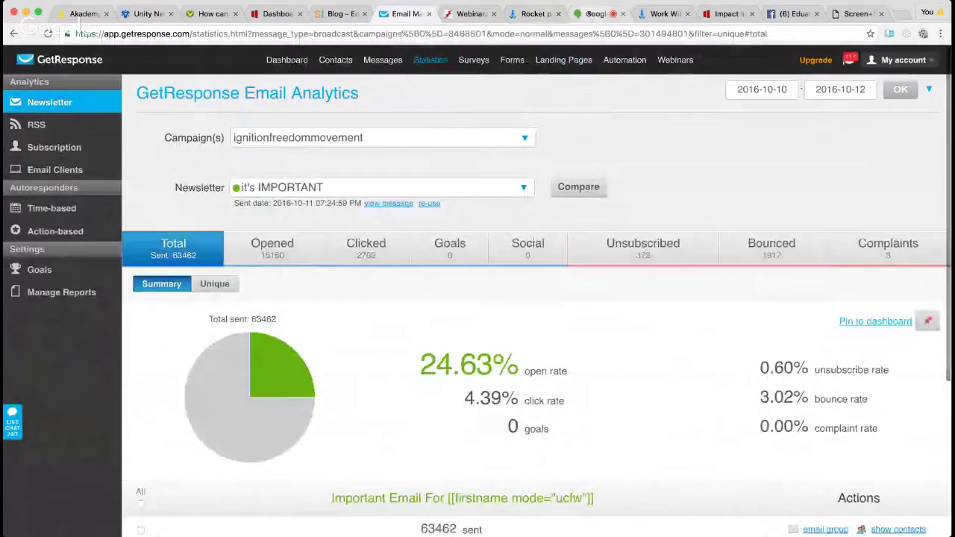
Step: Move the GetResponse analytics tab directly after the live free-training landing page tab and return to that landing page
{"action": "left_click", "coordinate": [594, 13]}
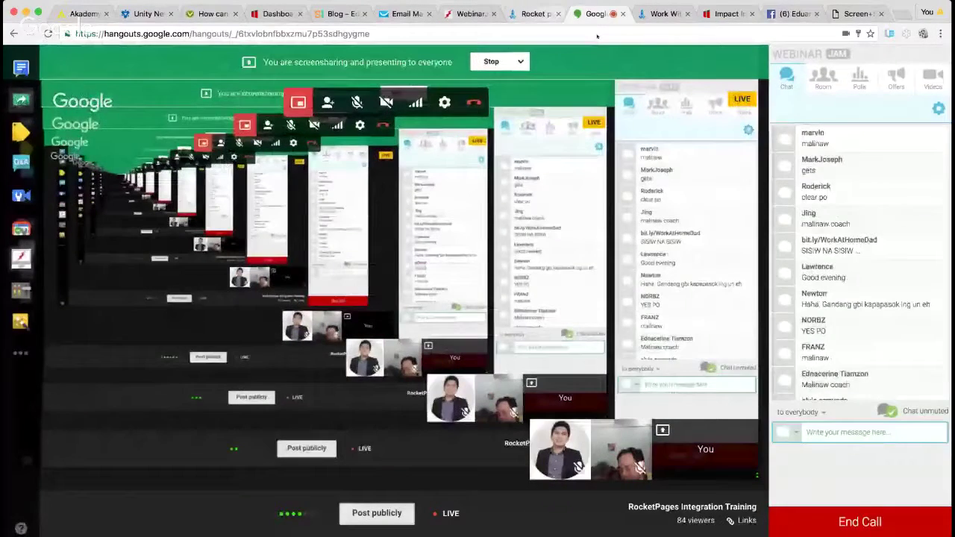
{"action": "left_click", "coordinate": [629, 10]}
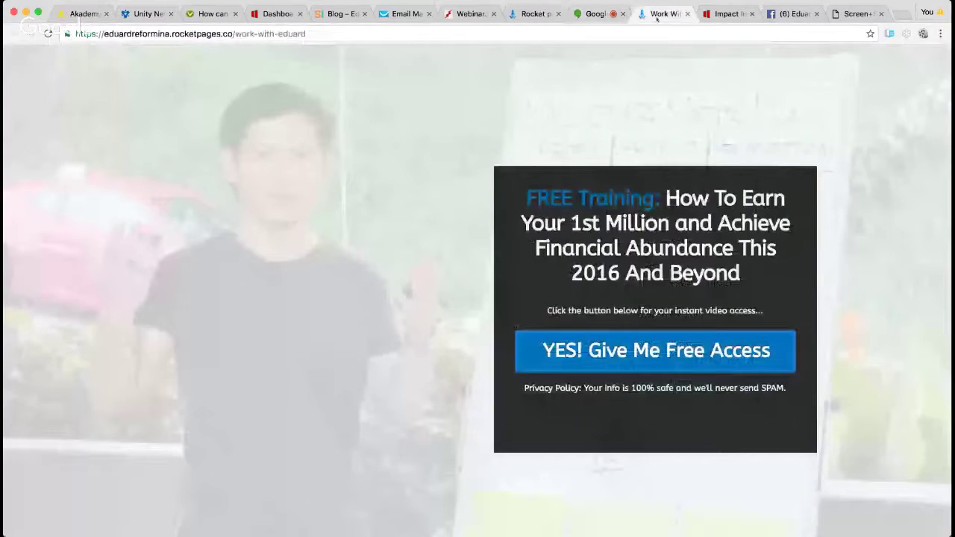
{"action": "left_click_drag", "start_coordinate": [407, 13], "coordinate": [689, 17]}
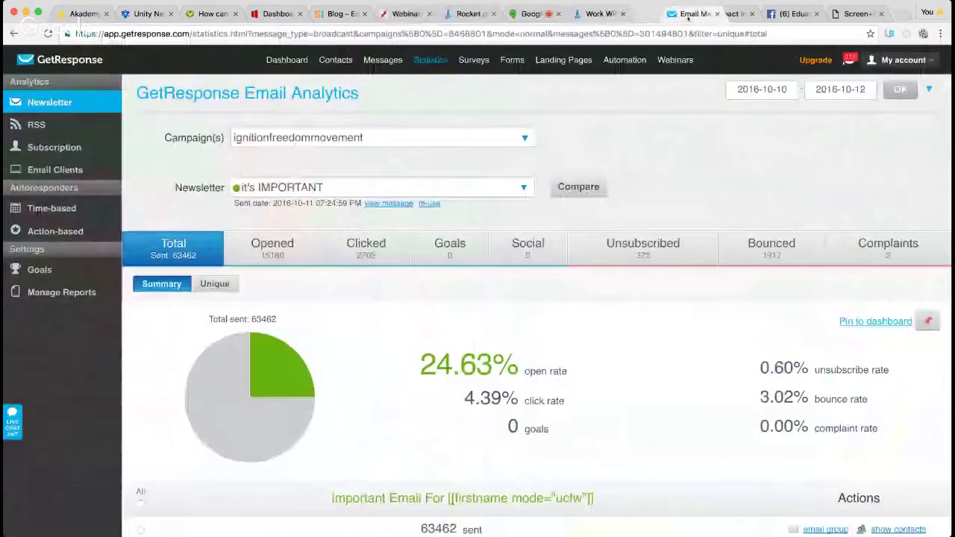
{"action": "left_click", "coordinate": [599, 13]}
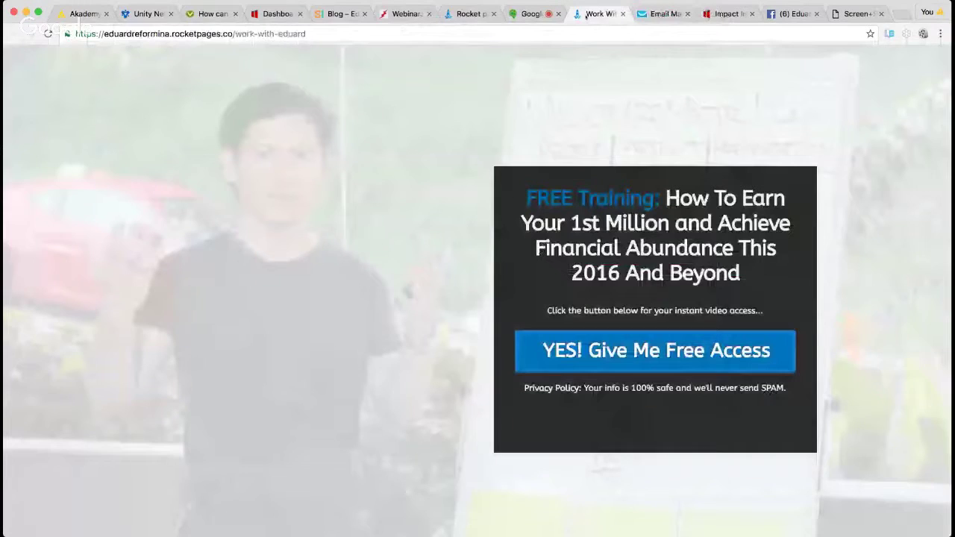
Step: Switch to RocketPages and open the template gallery for a new page
{"action": "left_click", "coordinate": [472, 14]}
{"action": "left_click", "coordinate": [341, 69]}
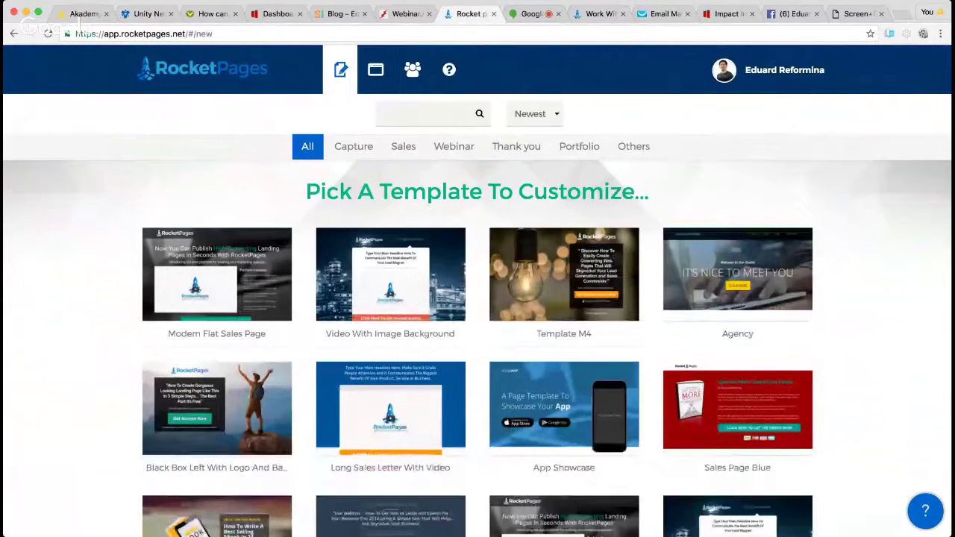
{"action": "left_click", "coordinate": [527, 19]}
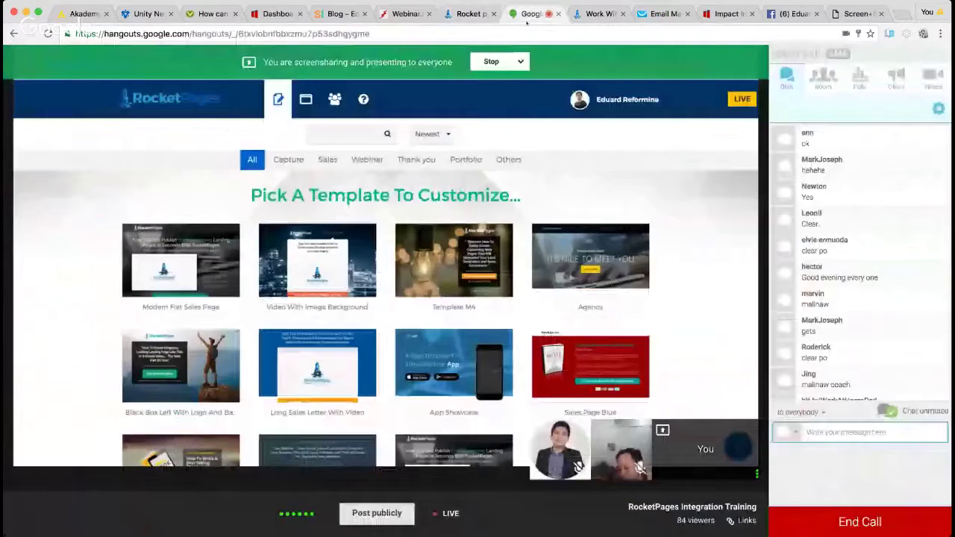
{"action": "left_click", "coordinate": [470, 14]}
Step: Create a page named "Squeeze Page Integration Sample" from the light bulb template, Template M4
{"action": "scroll", "coordinate": [872, 313], "scroll_direction": "down", "scroll_amount": 5}
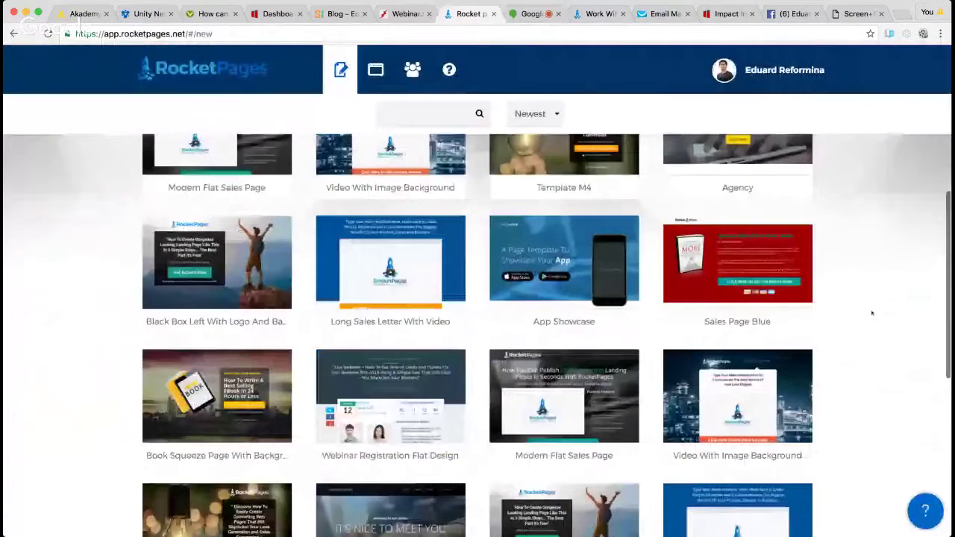
{"action": "scroll", "coordinate": [923, 336], "scroll_direction": "up", "scroll_amount": 5}
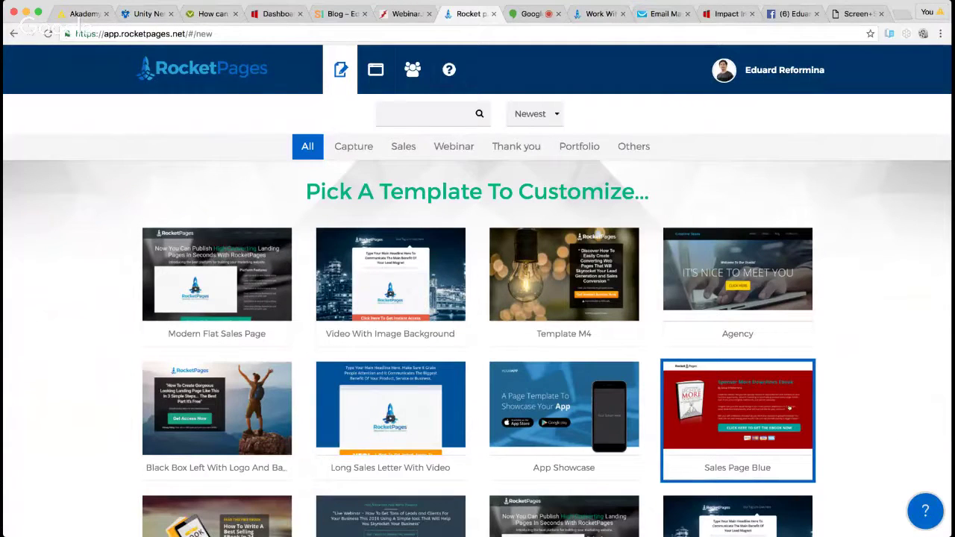
{"action": "scroll", "coordinate": [812, 405], "scroll_direction": "down", "scroll_amount": 5}
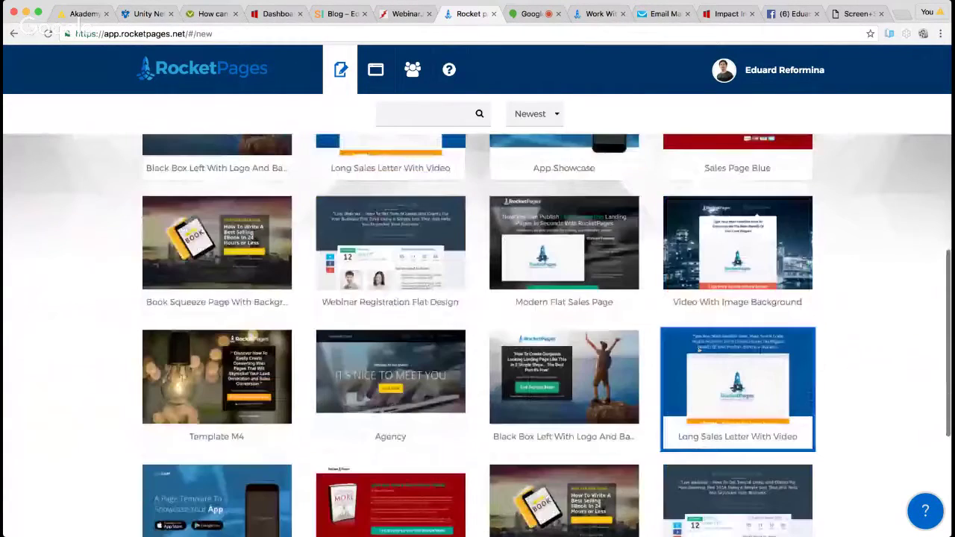
{"action": "scroll", "coordinate": [700, 351], "scroll_direction": "up", "scroll_amount": 5}
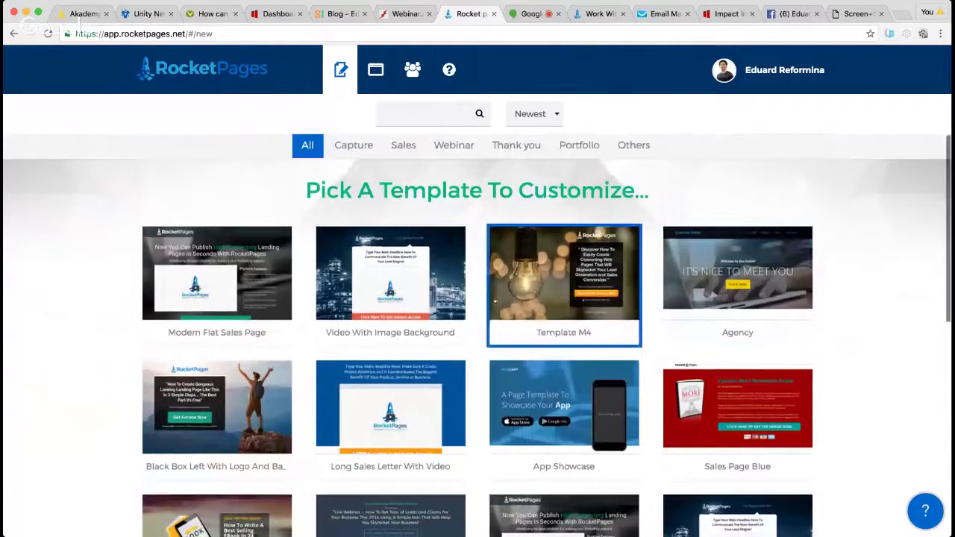
{"action": "scroll", "coordinate": [503, 300], "scroll_direction": "down", "scroll_amount": 8}
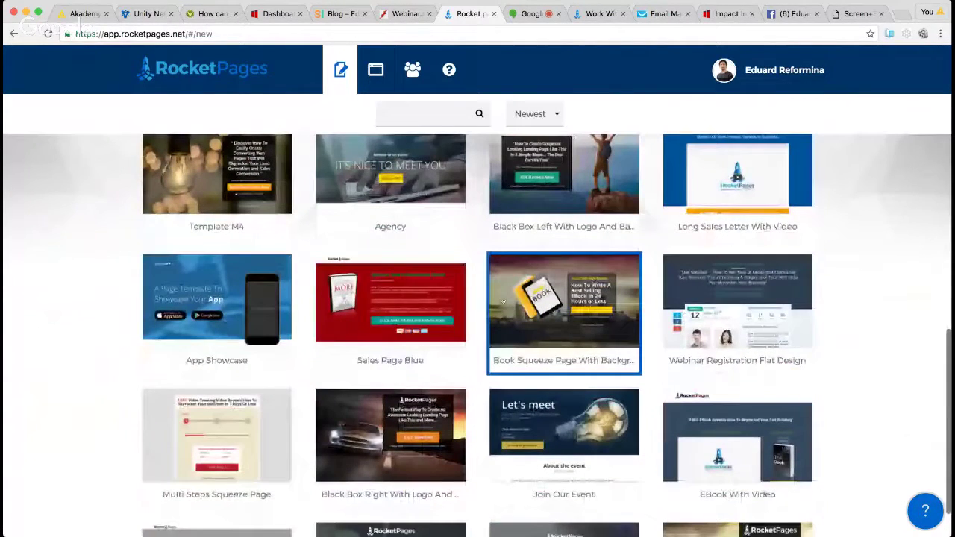
{"action": "scroll", "coordinate": [504, 300], "scroll_direction": "up", "scroll_amount": 5}
{"action": "left_click", "coordinate": [504, 301]}
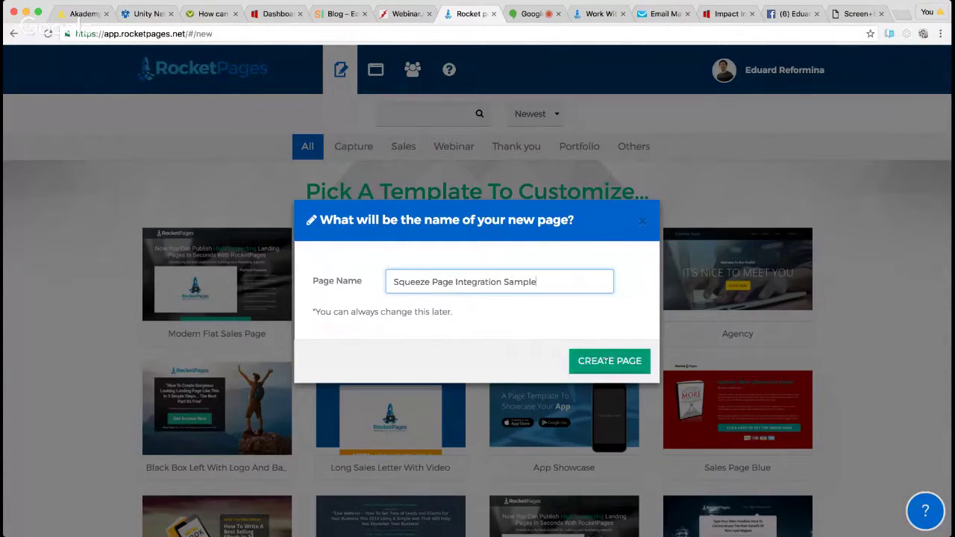
{"action": "left_click", "coordinate": [608, 361]}
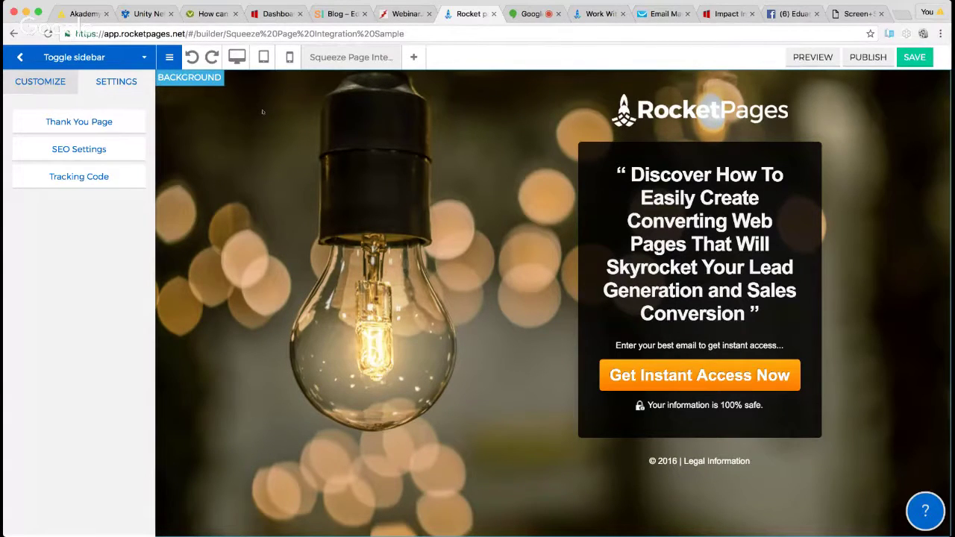
Step: Examine the opt-in popup on the live free-training landing page, close it and return to the RocketPages builder
{"action": "left_click", "coordinate": [594, 15]}
{"action": "left_click", "coordinate": [656, 350]}
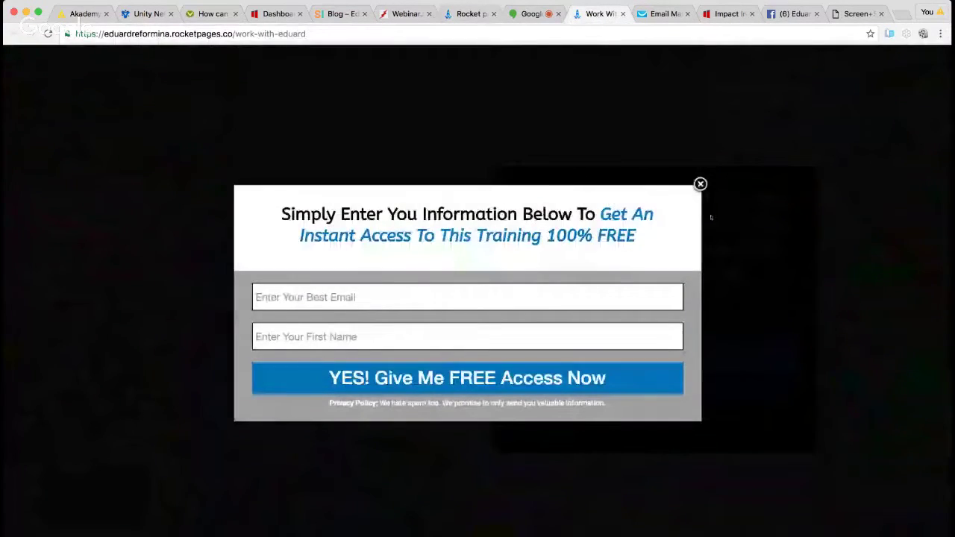
{"action": "left_click", "coordinate": [700, 183]}
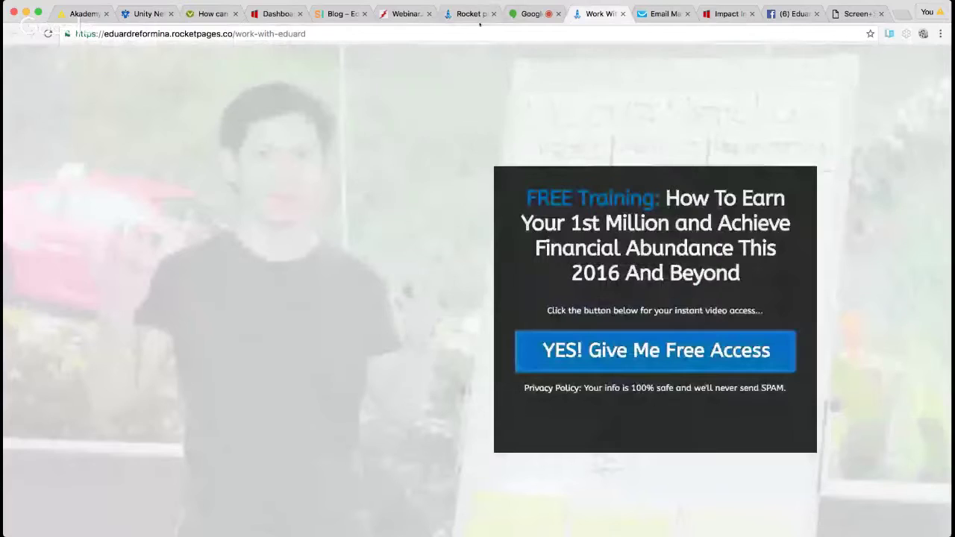
{"action": "left_click", "coordinate": [477, 21]}
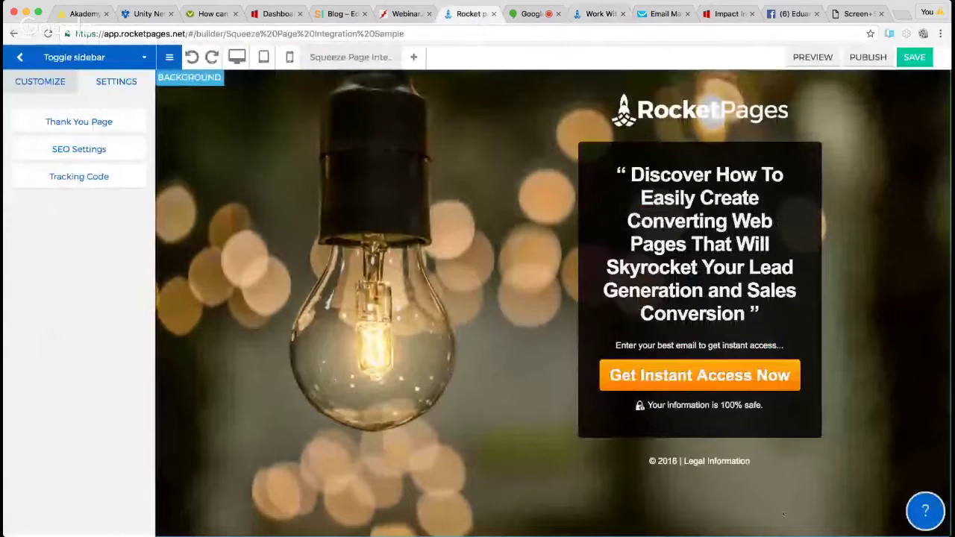
{"action": "left_click", "coordinate": [603, 364]}
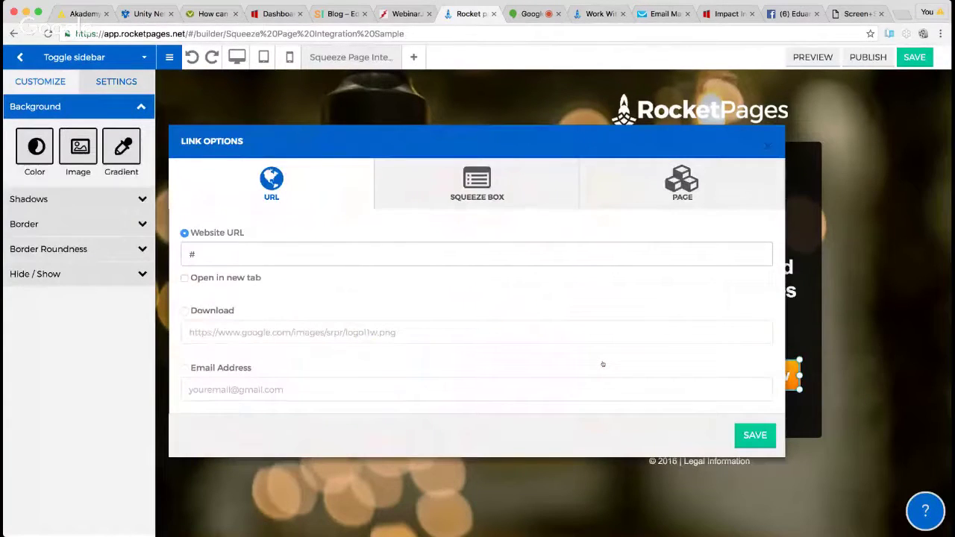
{"action": "left_click", "coordinate": [480, 192]}
{"action": "left_click", "coordinate": [693, 312]}
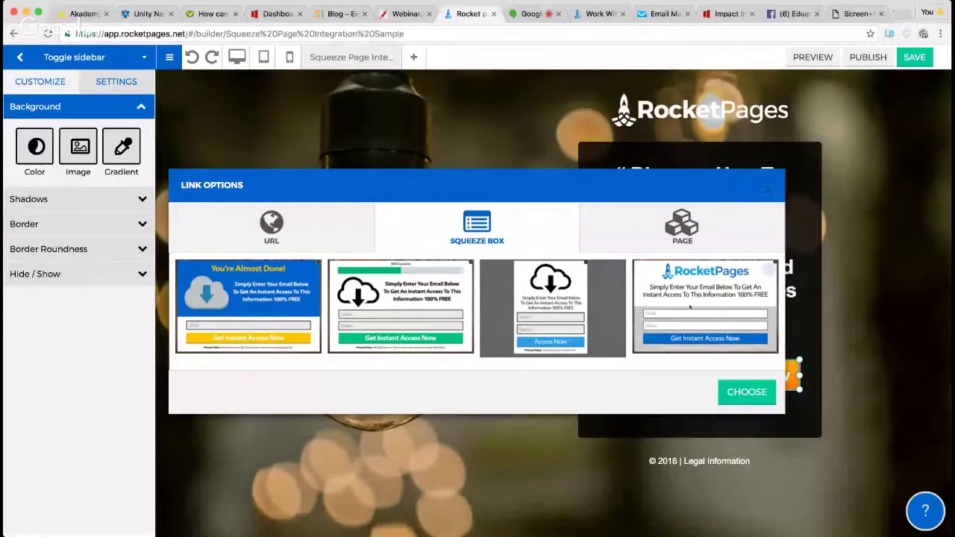
{"action": "left_click", "coordinate": [589, 304]}
{"action": "left_click", "coordinate": [769, 190]}
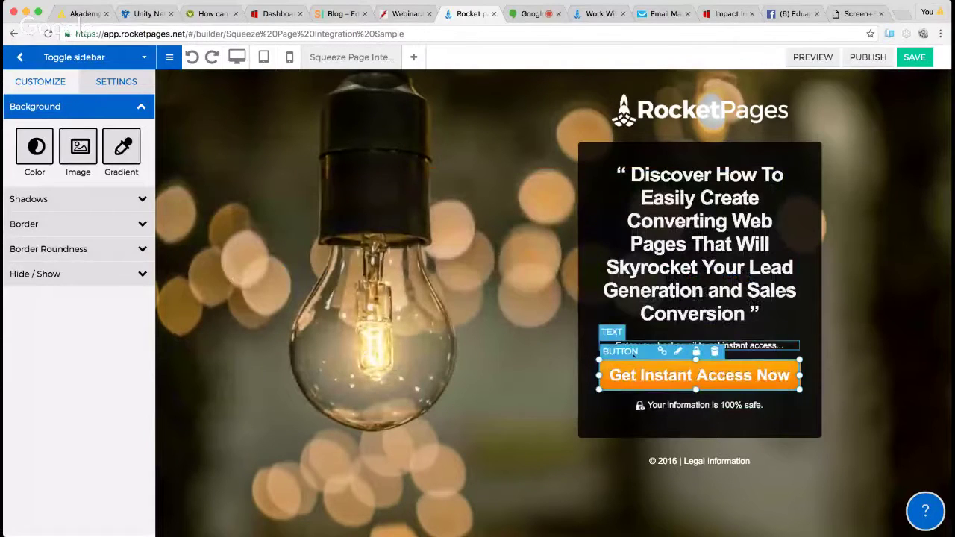
Step: Link the "Get Instant Access Now" button to the squeeze box with the RocketPages logo and email and name fields
{"action": "left_click", "coordinate": [662, 351]}
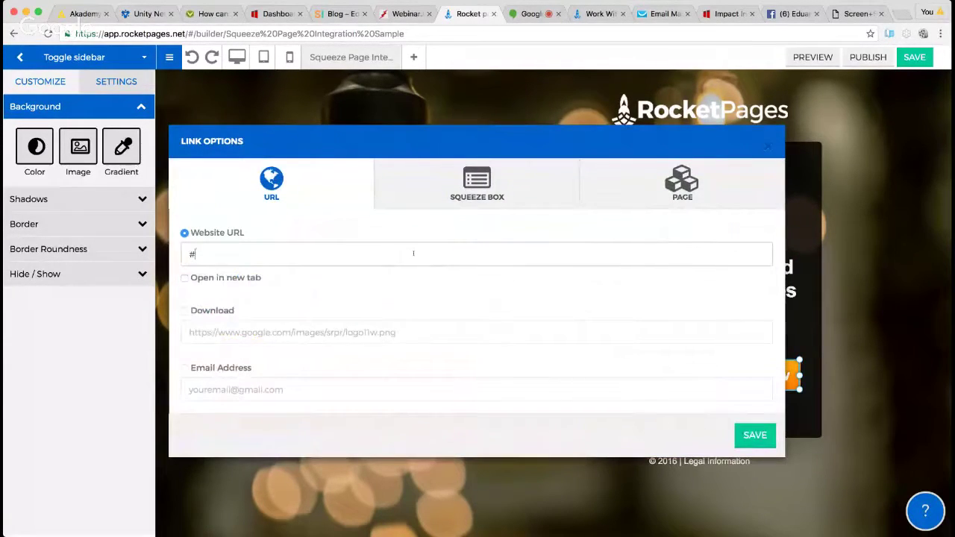
{"action": "left_click", "coordinate": [353, 254]}
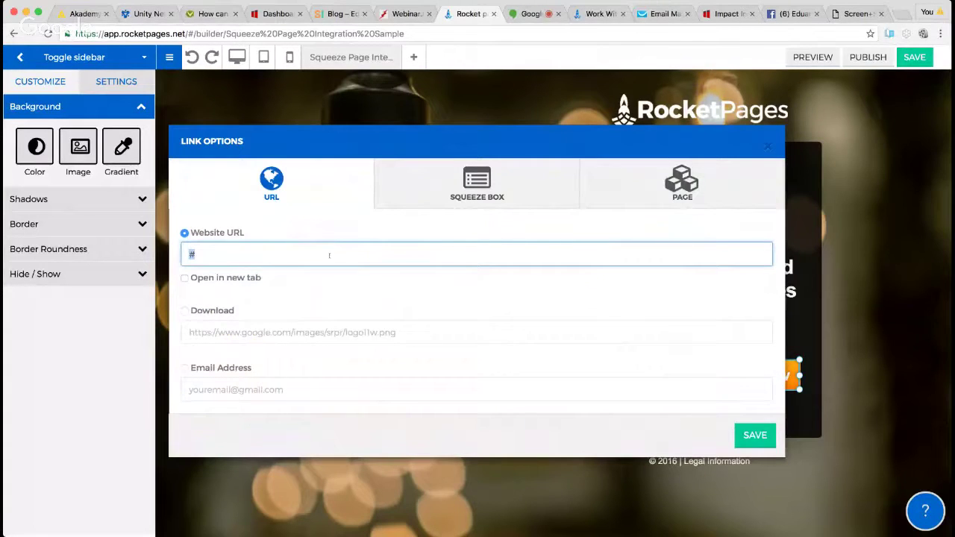
{"action": "left_click", "coordinate": [185, 312]}
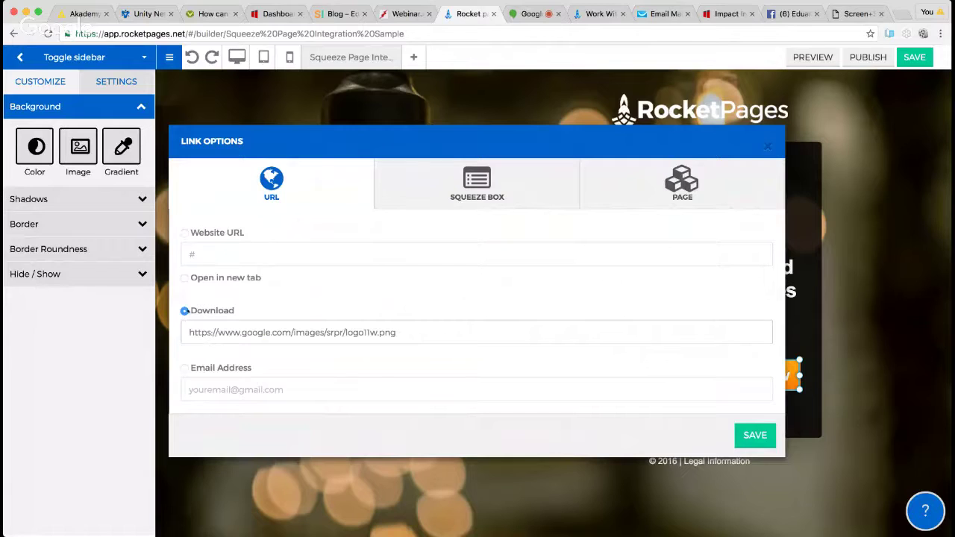
{"action": "left_click", "coordinate": [184, 233]}
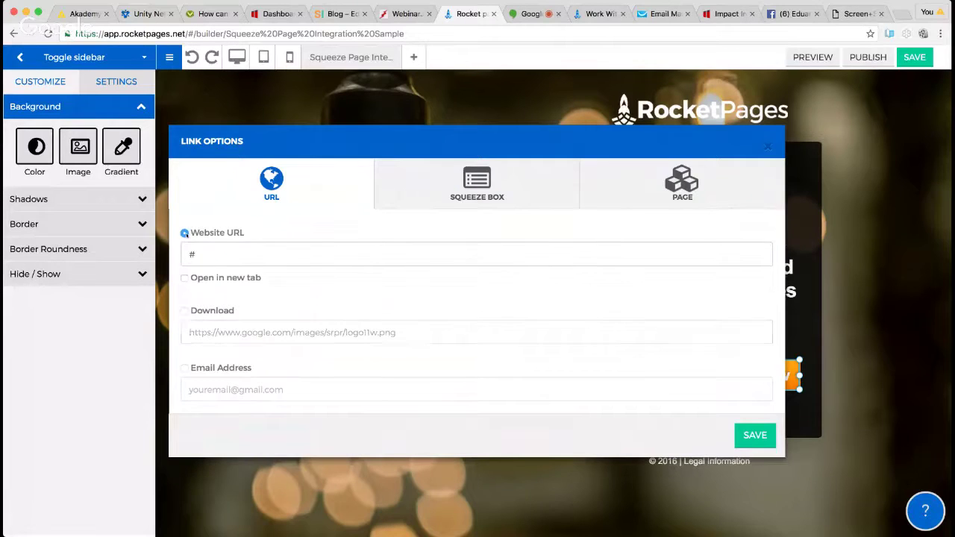
{"action": "left_click", "coordinate": [518, 176]}
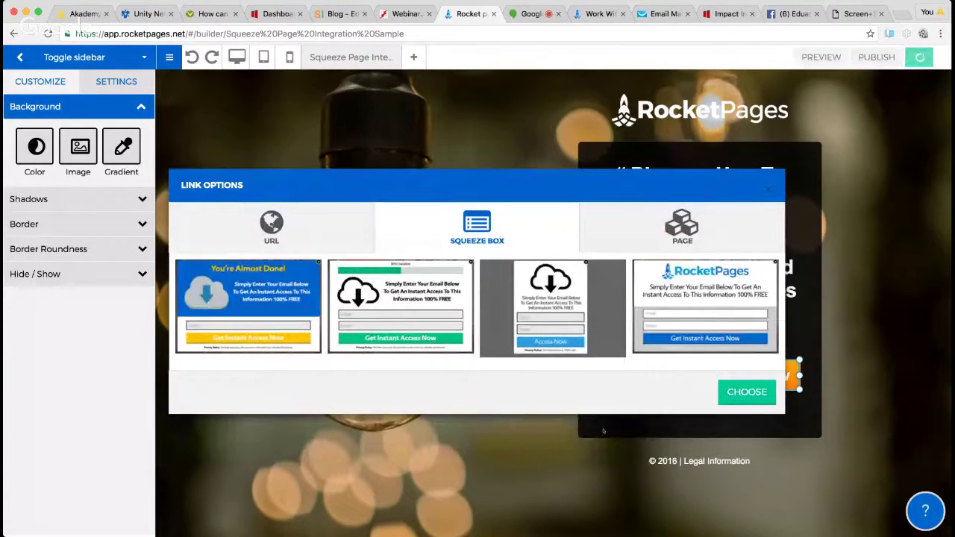
{"action": "left_click", "coordinate": [664, 313]}
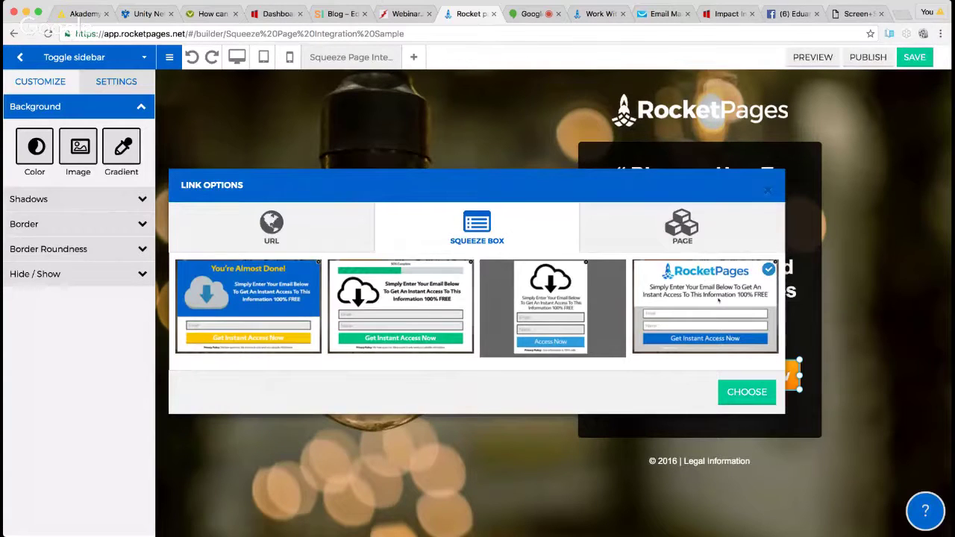
{"action": "left_click", "coordinate": [742, 392]}
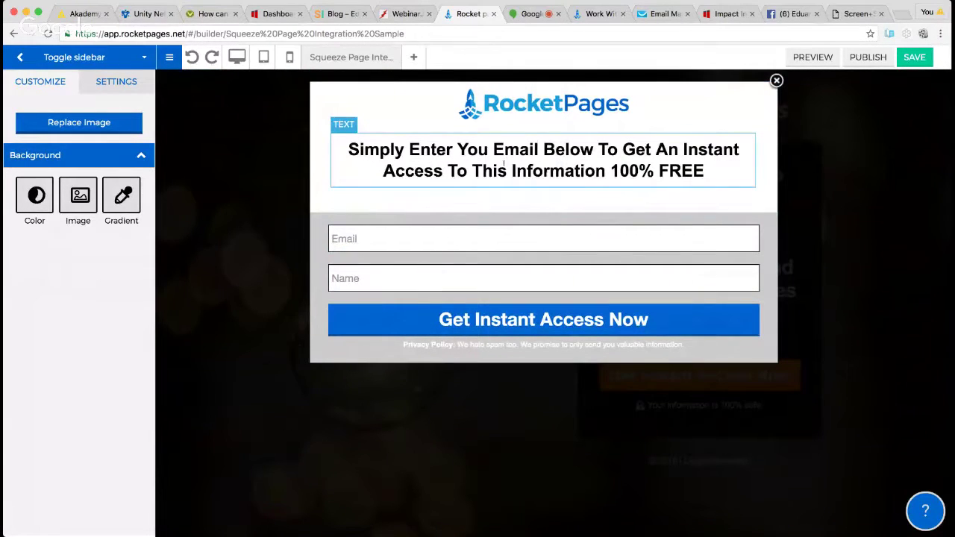
Step: Inspect the squeeze box's headline text, logo, header section and email field, including the form field and integration settings
{"action": "left_click", "coordinate": [489, 181]}
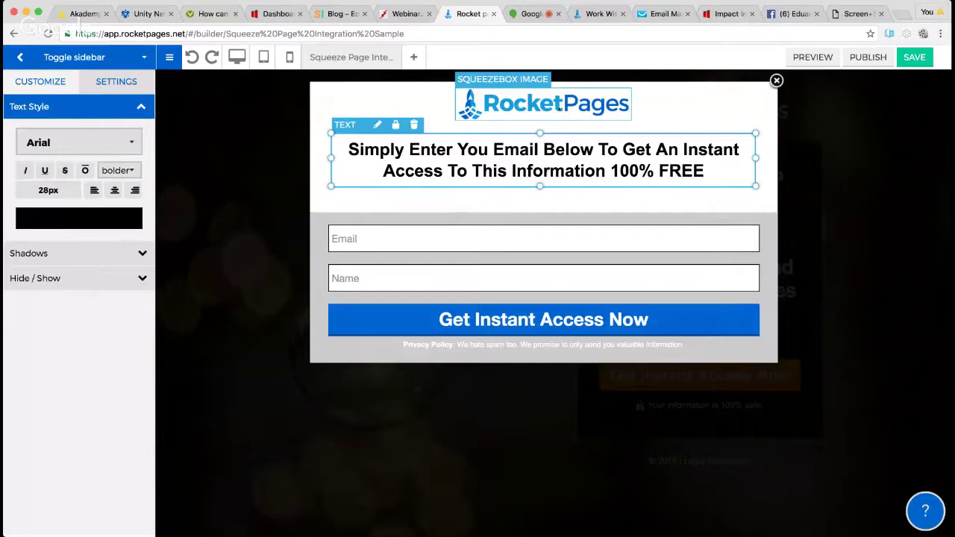
{"action": "left_click", "coordinate": [597, 195]}
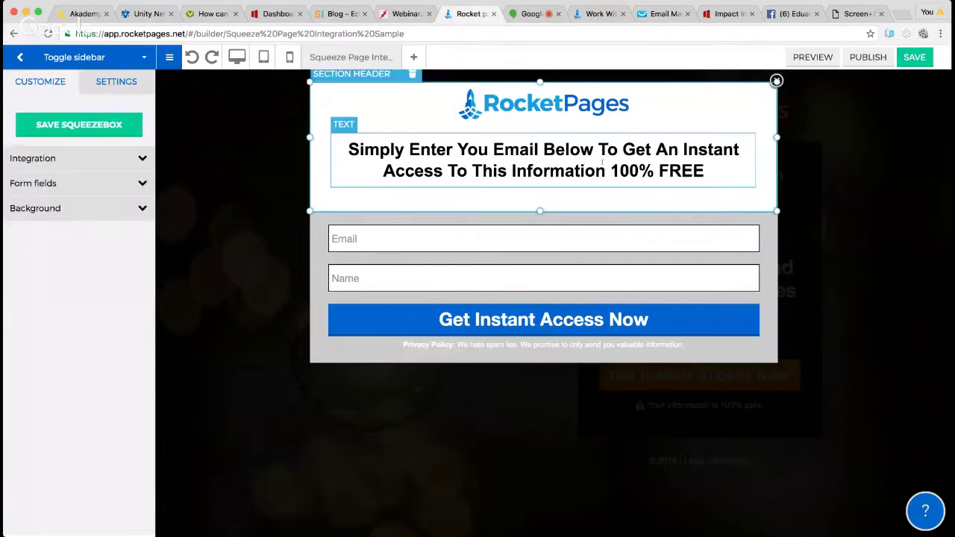
{"action": "left_click", "coordinate": [602, 162]}
{"action": "left_click", "coordinate": [543, 105]}
{"action": "left_click", "coordinate": [482, 185]}
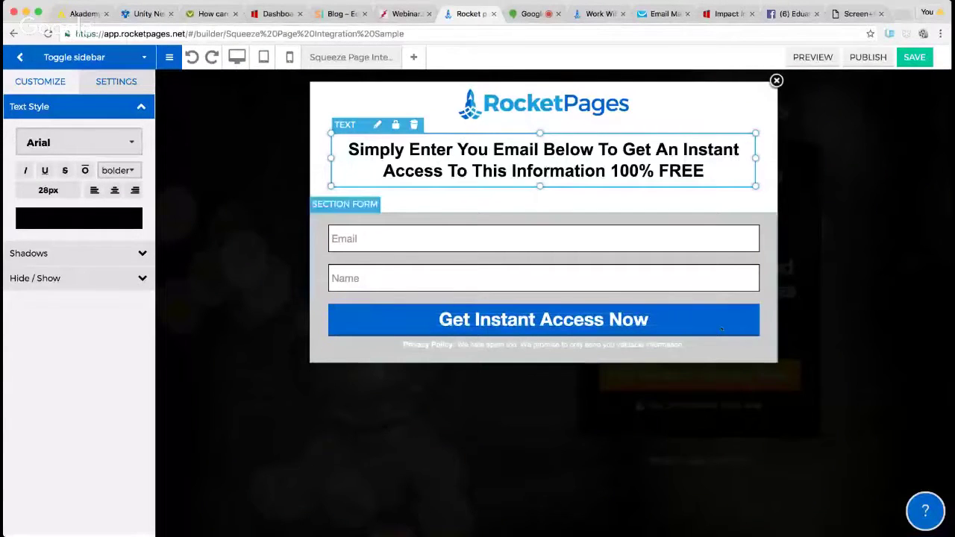
{"action": "left_click", "coordinate": [507, 239]}
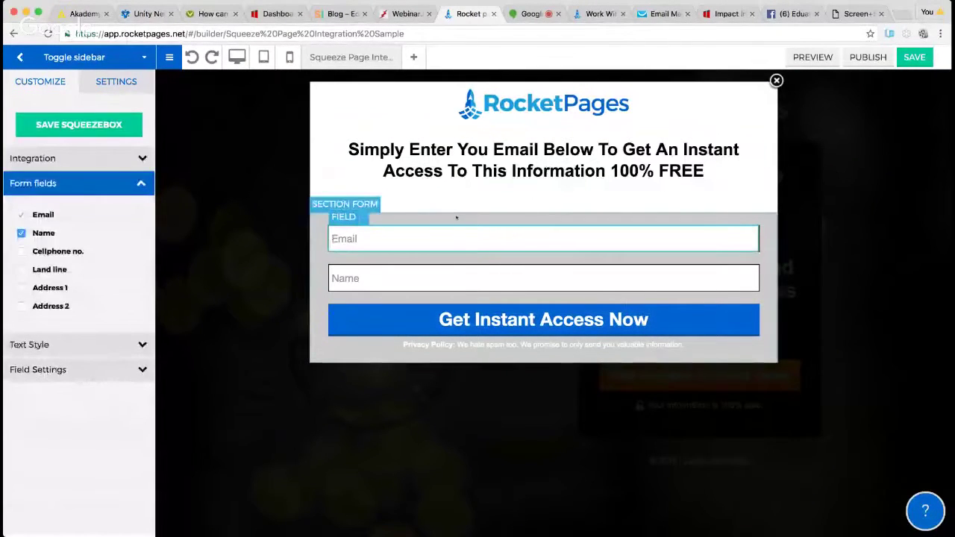
{"action": "left_click", "coordinate": [457, 217]}
{"action": "left_click", "coordinate": [109, 158]}
{"action": "left_click", "coordinate": [108, 158]}
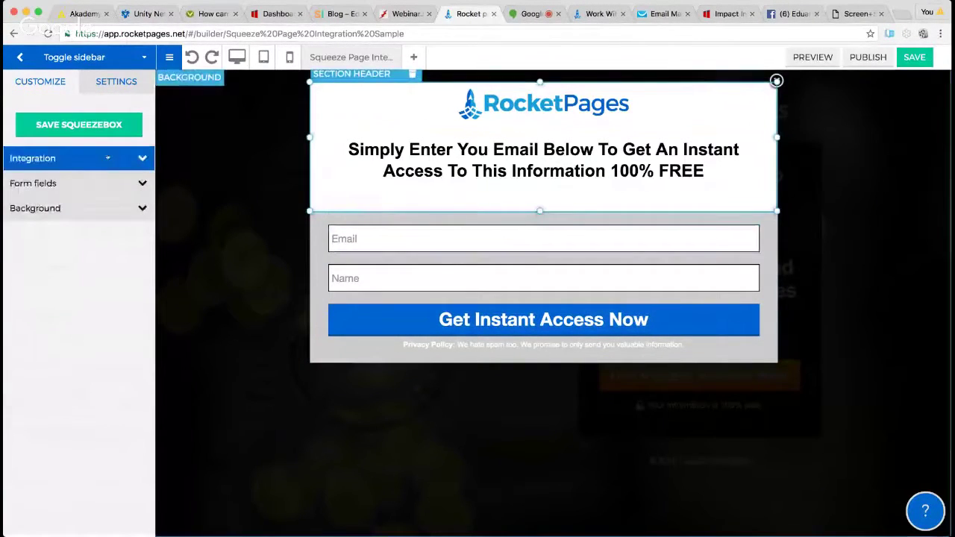
Step: Try a green rgb(0, 177, 106) background on the squeeze box header and set it back to white rgb(255, 255, 255)
{"action": "left_click", "coordinate": [141, 209]}
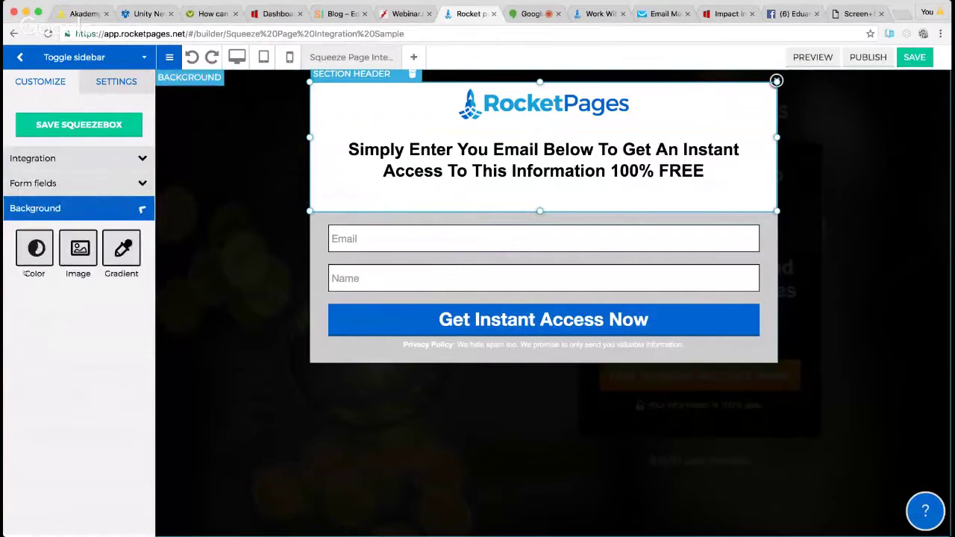
{"action": "left_click", "coordinate": [34, 253]}
{"action": "left_click", "coordinate": [226, 259]}
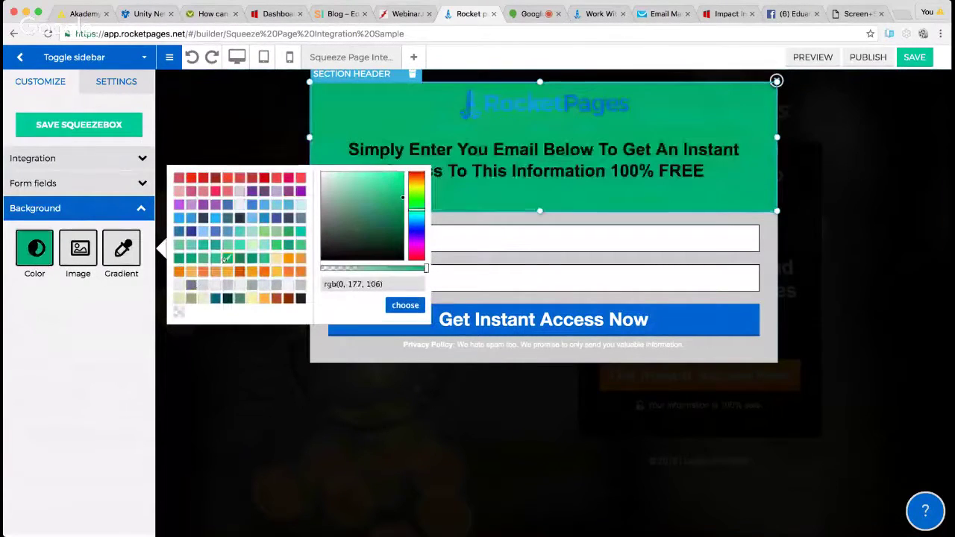
{"action": "left_click", "coordinate": [320, 172]}
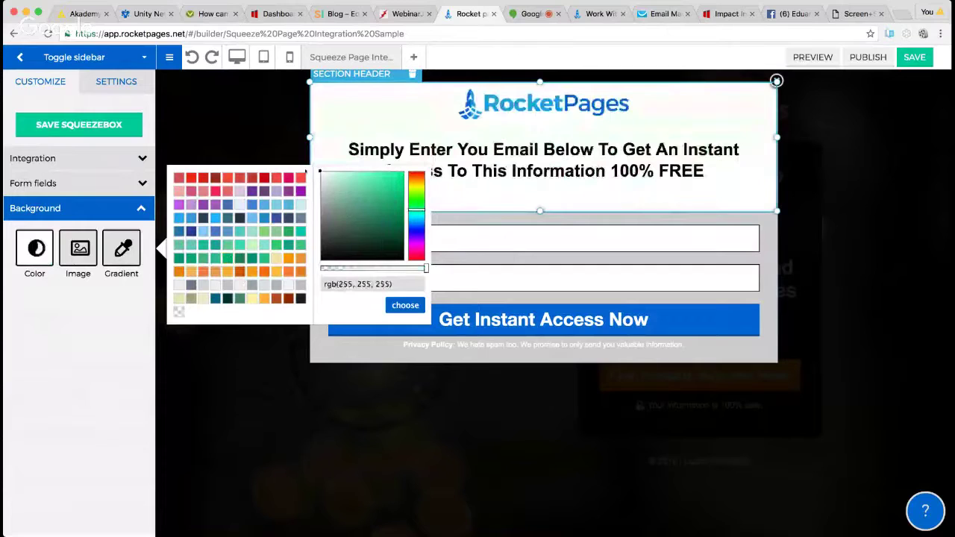
{"action": "left_click", "coordinate": [404, 306]}
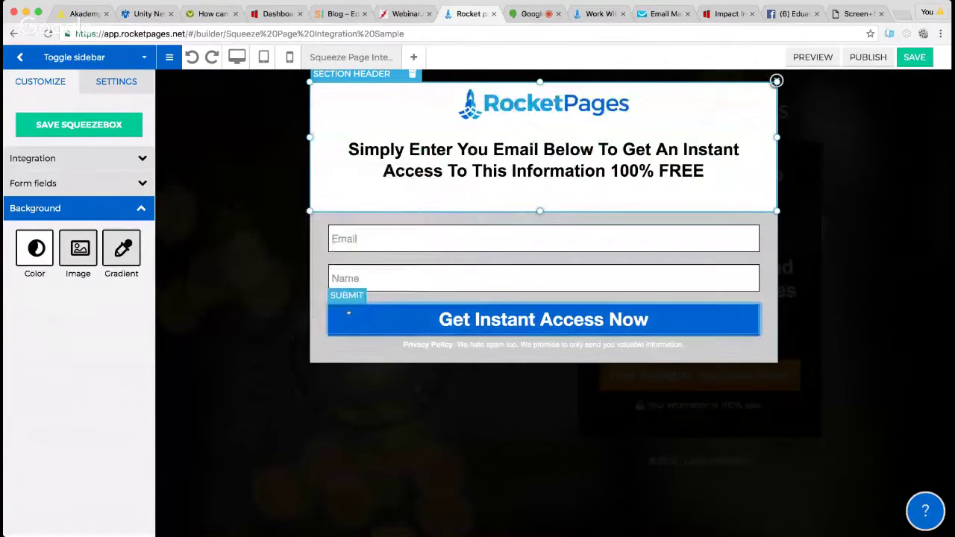
Step: Add the GetResponse integration to the squeeze box's submit button and check its API key field
{"action": "left_click", "coordinate": [358, 317]}
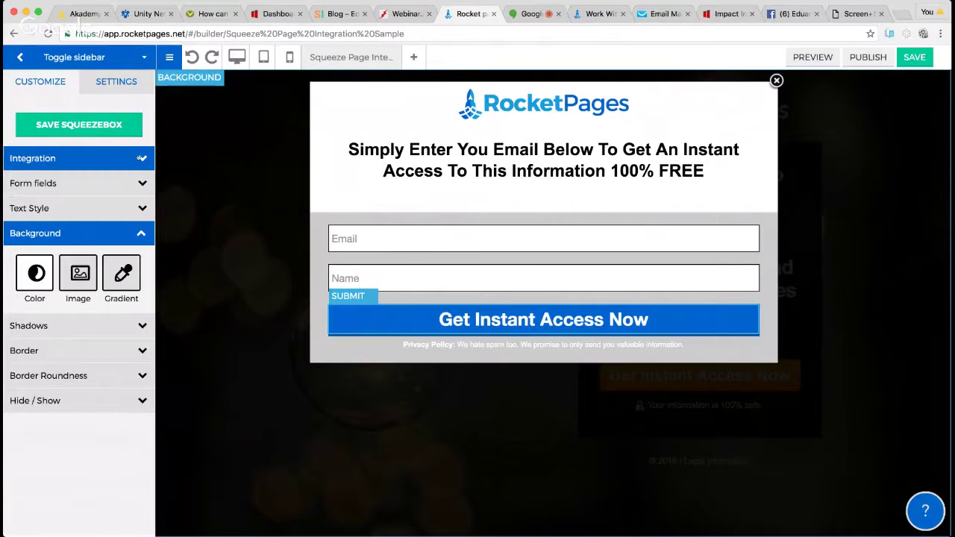
{"action": "left_click", "coordinate": [141, 158]}
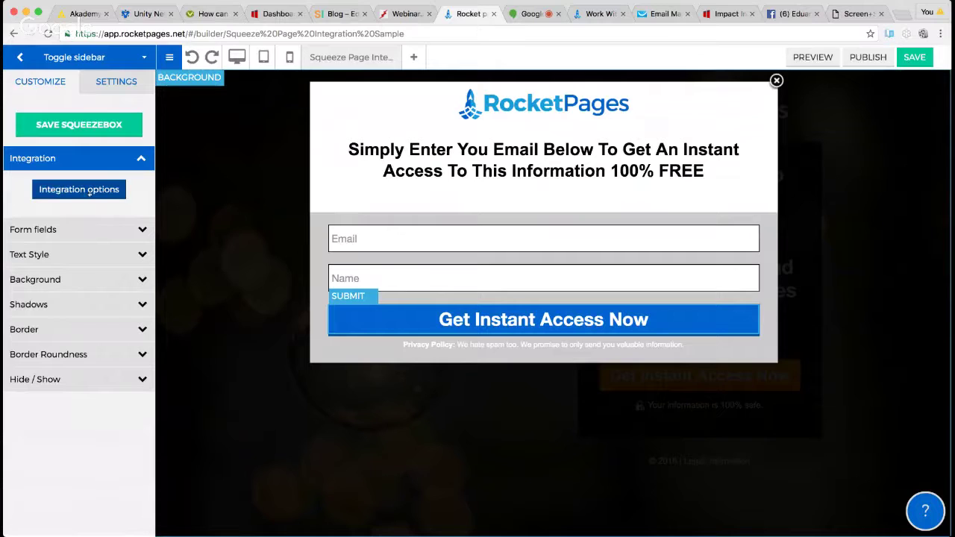
{"action": "left_click", "coordinate": [96, 195]}
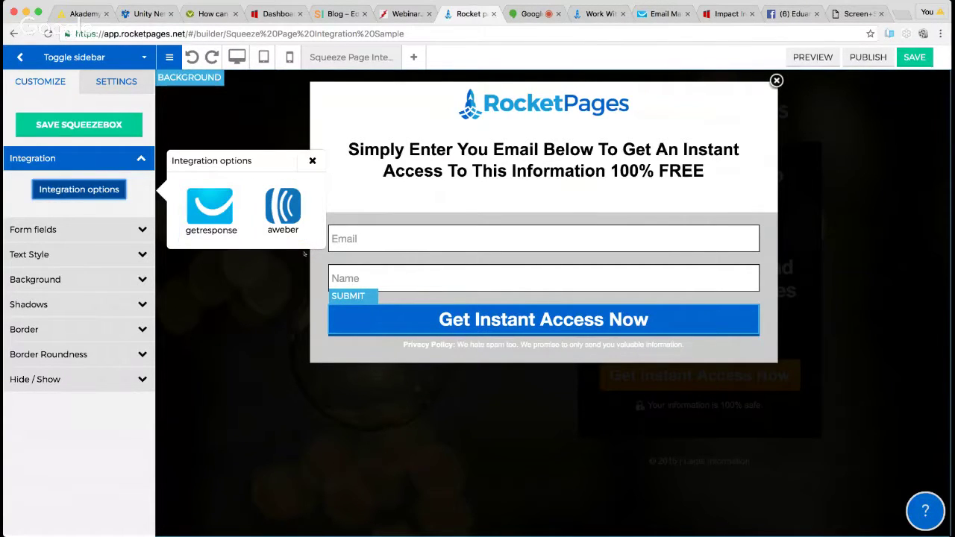
{"action": "left_click", "coordinate": [208, 194]}
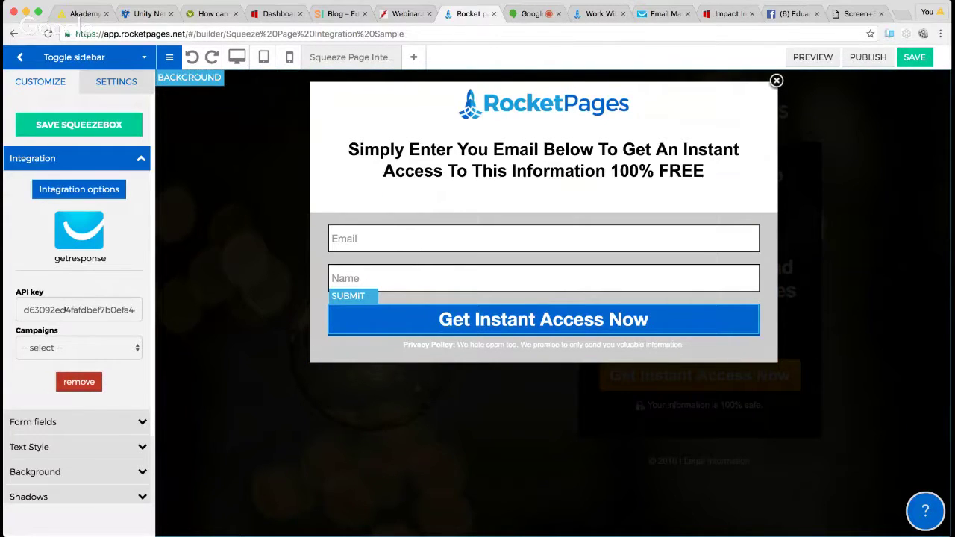
{"action": "double_click", "coordinate": [62, 315]}
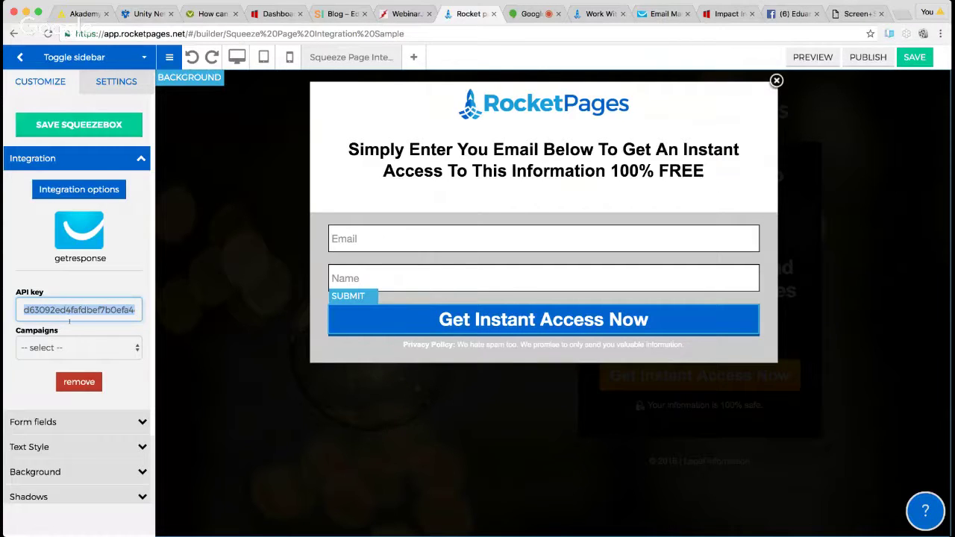
{"action": "key", "text": "Tab"}
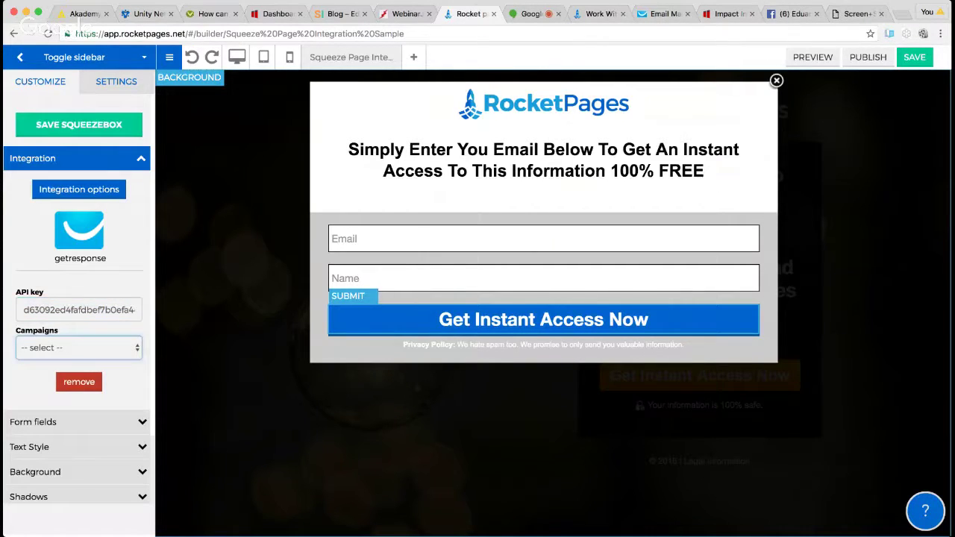
{"action": "left_click", "coordinate": [80, 291]}
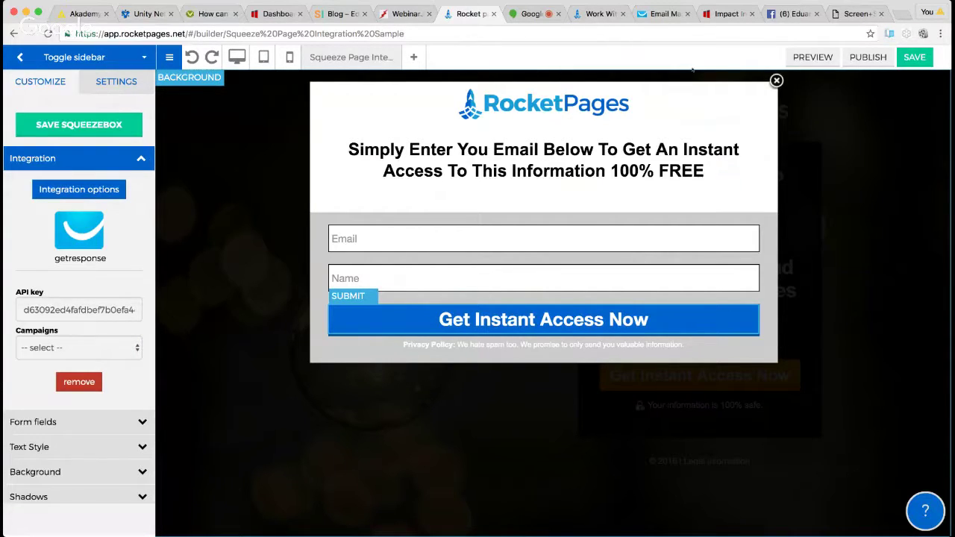
Step: Switch to GetResponse, view the API key on the account's API & OAuth page, and return to the RocketPages builder
{"action": "left_click_drag", "start_coordinate": [664, 14], "coordinate": [541, 14]}
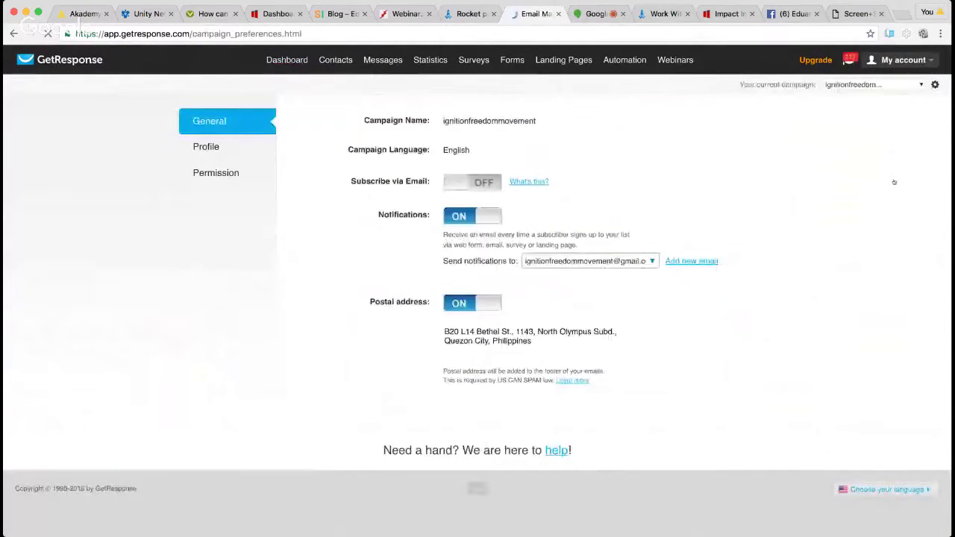
{"action": "left_click", "coordinate": [921, 84]}
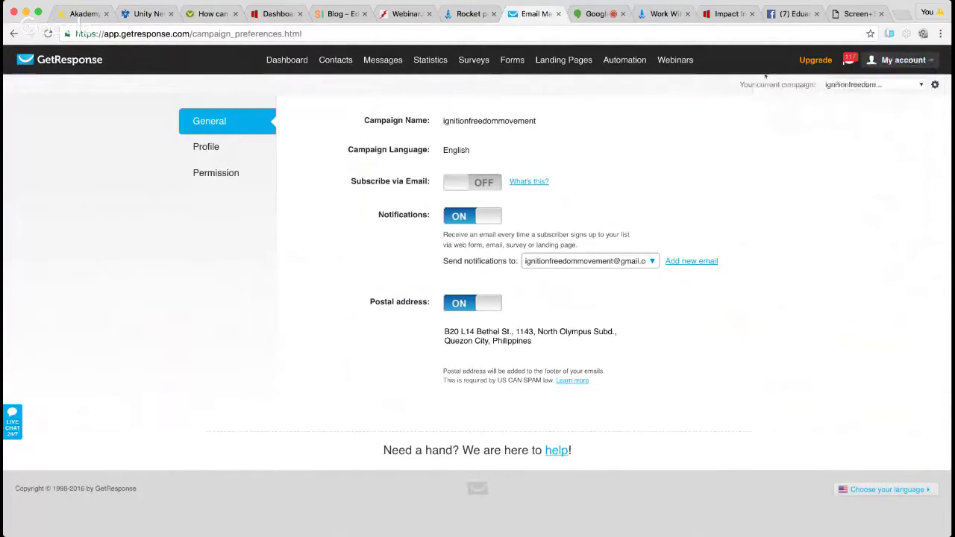
{"action": "mouse_move", "coordinate": [913, 82]}
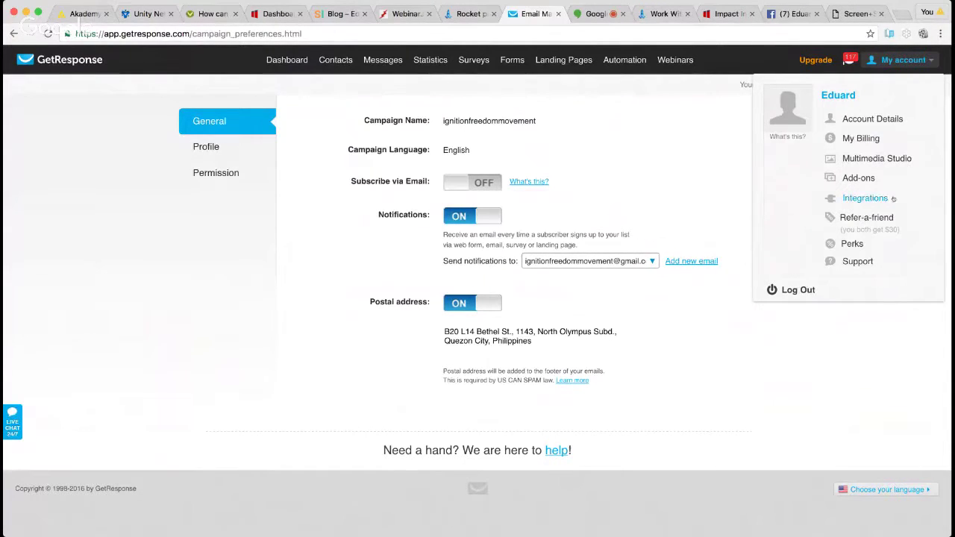
{"action": "left_click", "coordinate": [838, 198]}
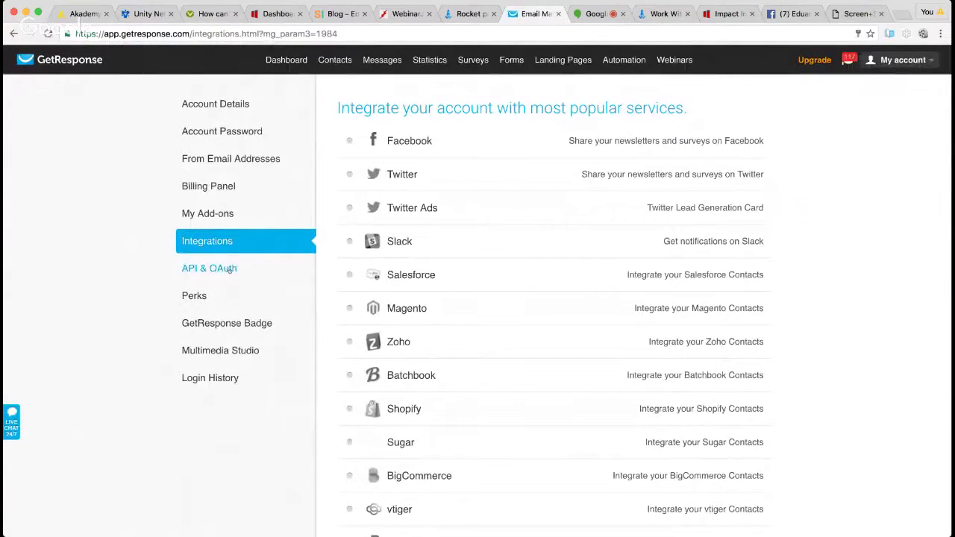
{"action": "left_click", "coordinate": [225, 270]}
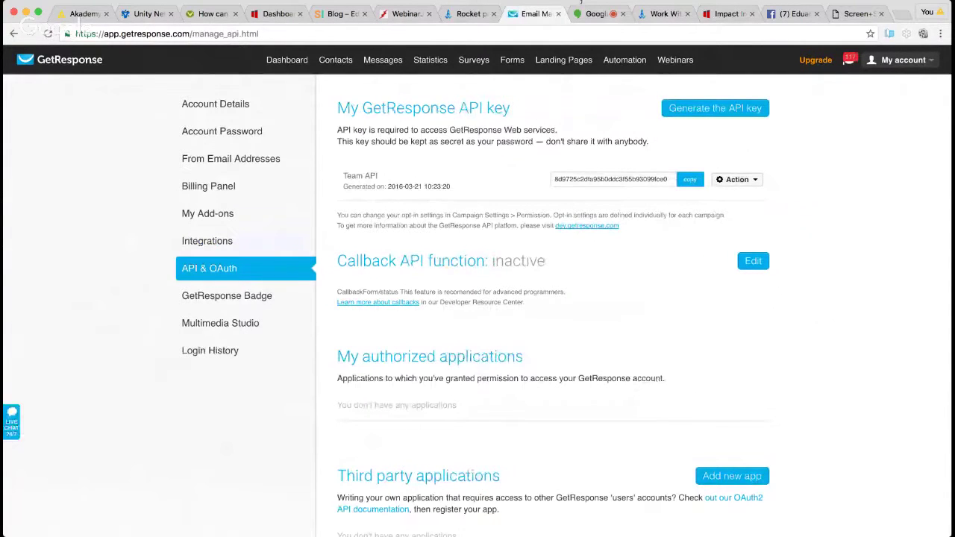
{"action": "left_click", "coordinate": [582, 7]}
{"action": "left_click", "coordinate": [470, 14]}
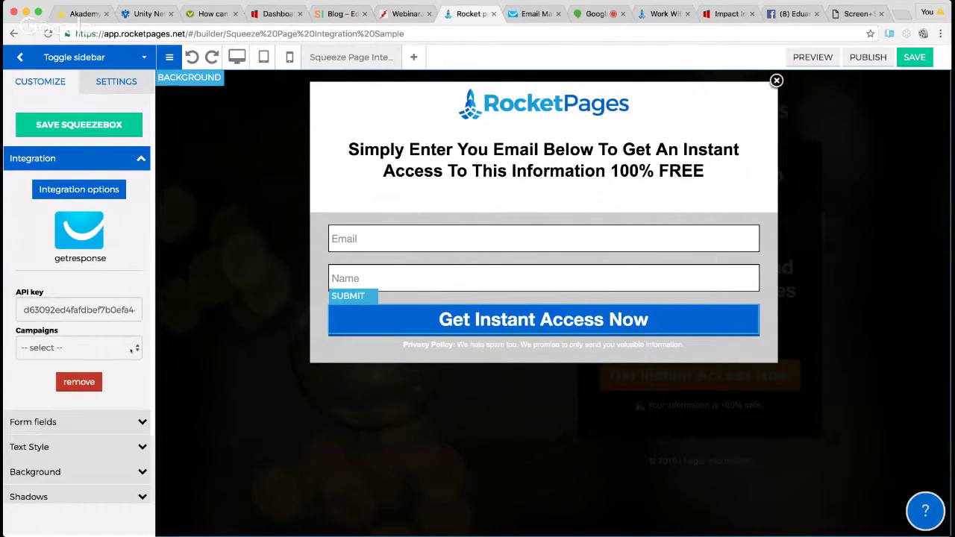
Step: Set the GetResponse campaign to ffmonline and save the squeeze box
{"action": "left_click", "coordinate": [130, 349]}
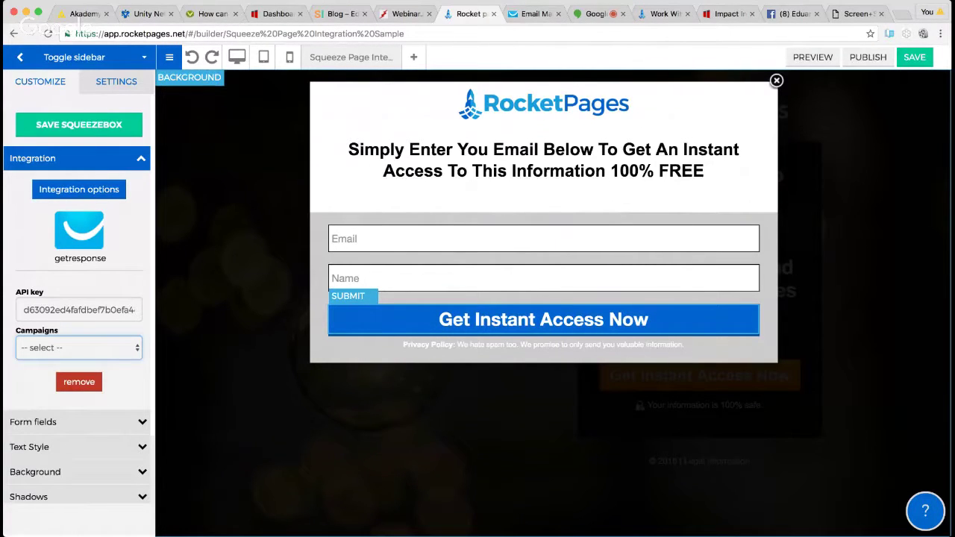
{"action": "left_click", "coordinate": [109, 345]}
{"action": "key", "text": "i"}
{"action": "key", "text": "s"}
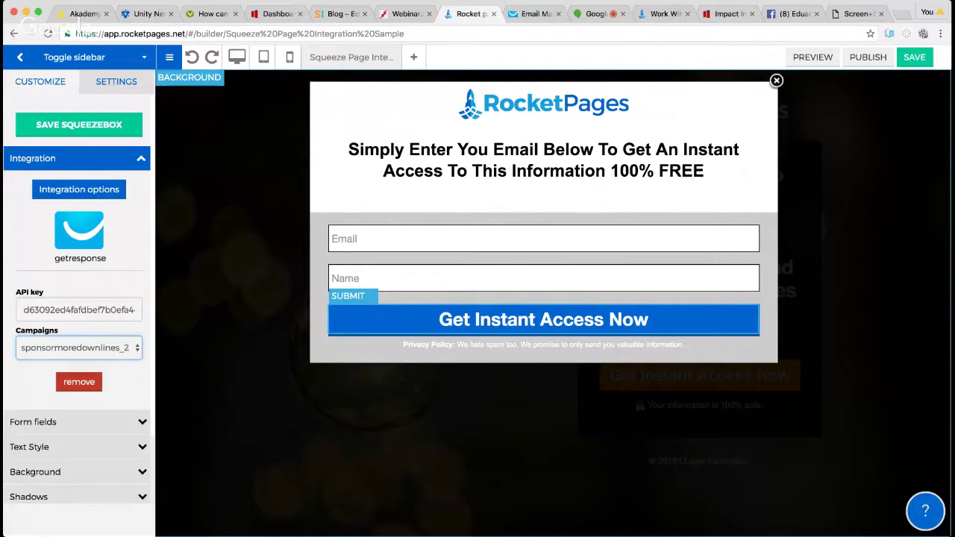
{"action": "key", "text": "t"}
{"action": "key", "text": "f"}
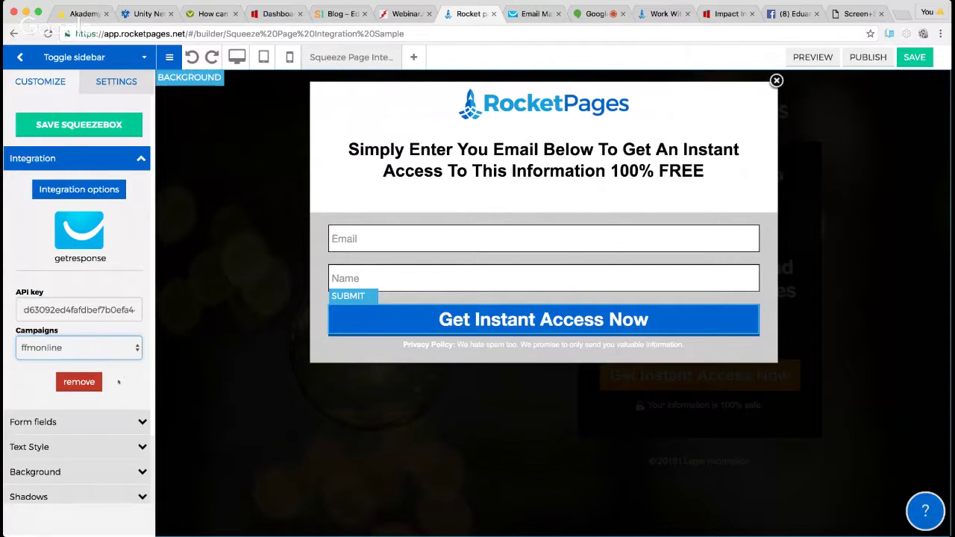
{"action": "left_click", "coordinate": [133, 382]}
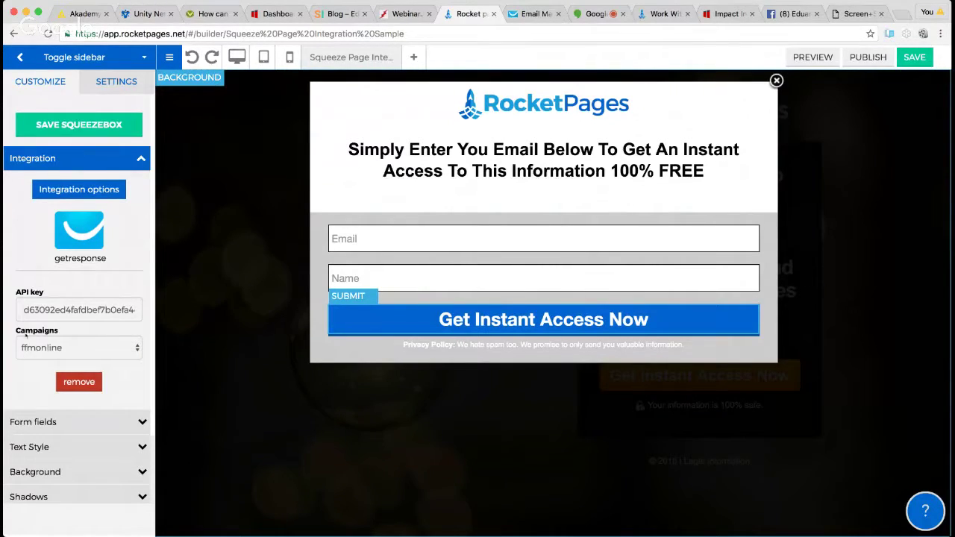
{"action": "left_click", "coordinate": [73, 123]}
{"action": "left_click", "coordinate": [78, 123]}
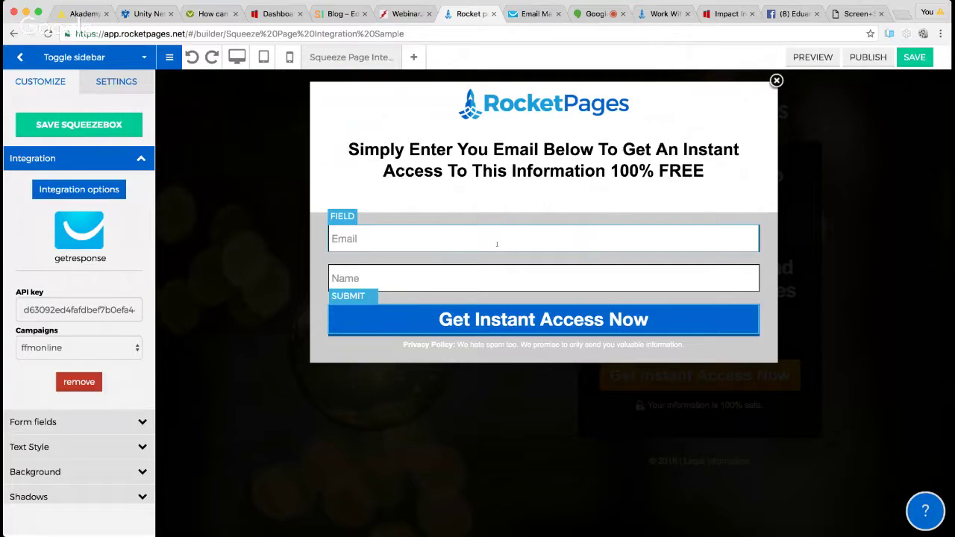
Step: Inspect the squeeze box's form field options and check the webinar chat in the Hangouts window
{"action": "left_click", "coordinate": [486, 283]}
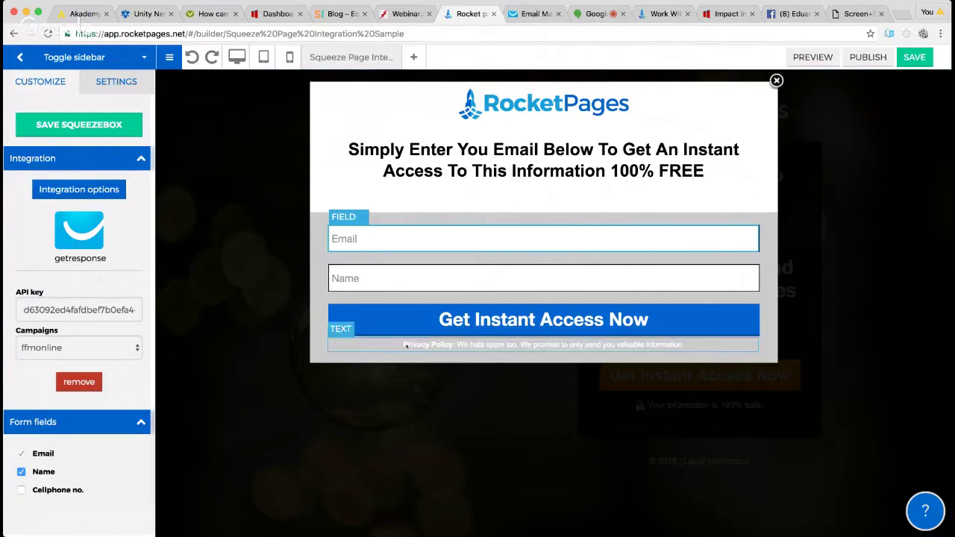
{"action": "left_click", "coordinate": [598, 14]}
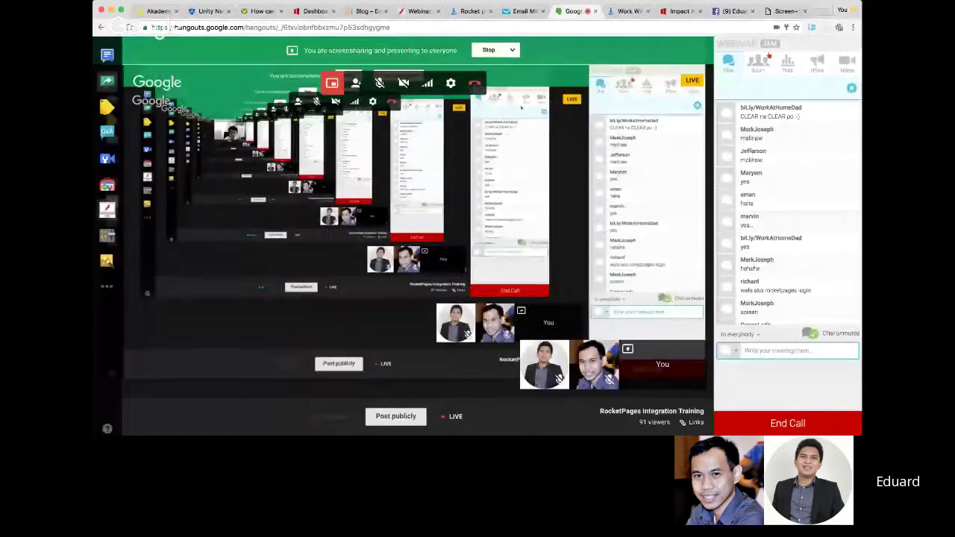
Step: Open the opt-in form on the live free-training landing page and submit it with an email address and first name
{"action": "key", "text": "ctrl+Tab"}
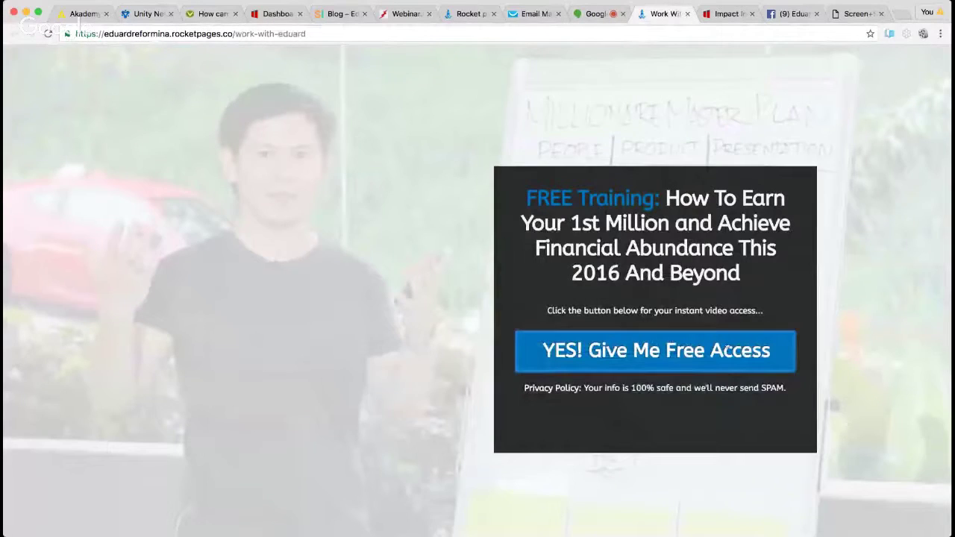
{"action": "left_click", "coordinate": [728, 349]}
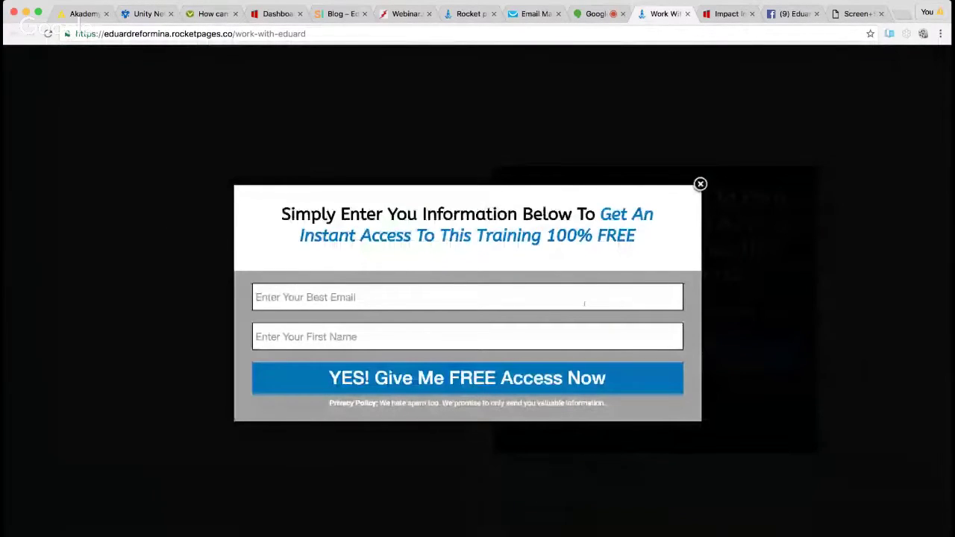
{"action": "left_click", "coordinate": [584, 303]}
{"action": "key", "text": "Down"}
{"action": "key", "text": "Down"}
{"action": "key", "text": "Down"}
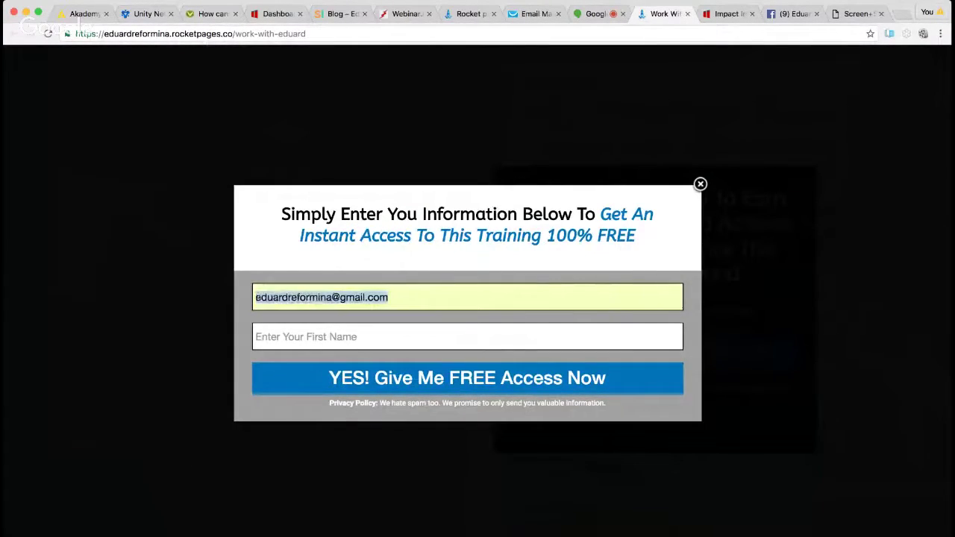
{"action": "key", "text": "Down"}
{"action": "key", "text": "Return"}
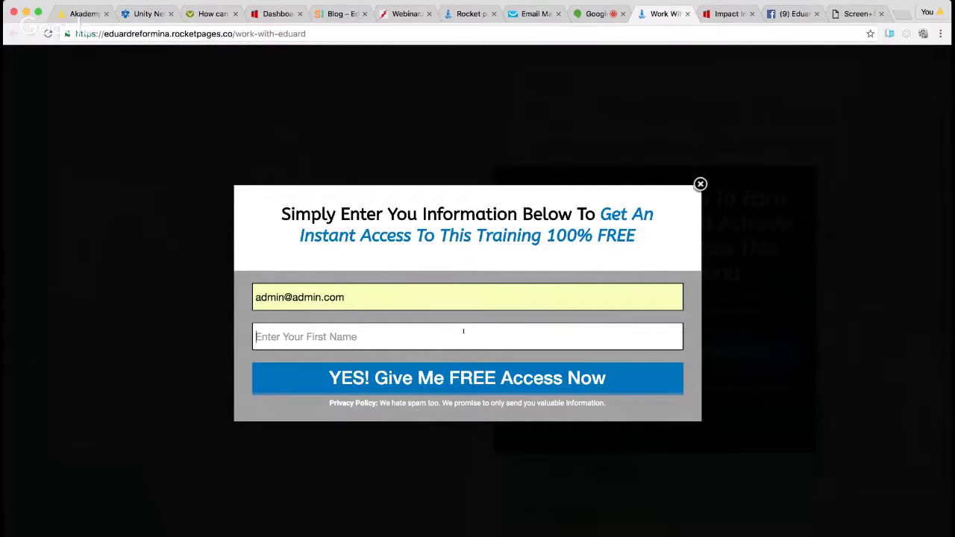
{"action": "left_click", "coordinate": [464, 331]}
{"action": "type", "text": "John"}
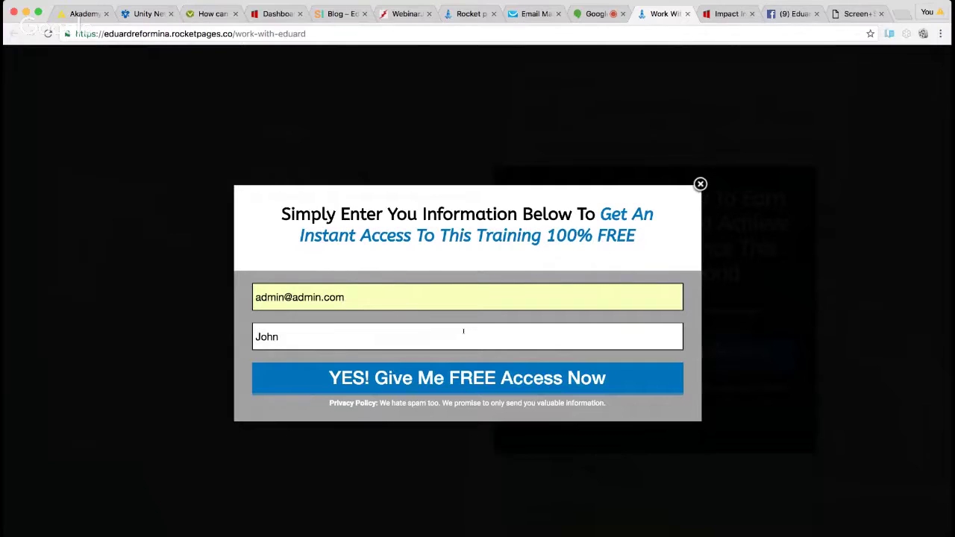
{"action": "left_click", "coordinate": [464, 379]}
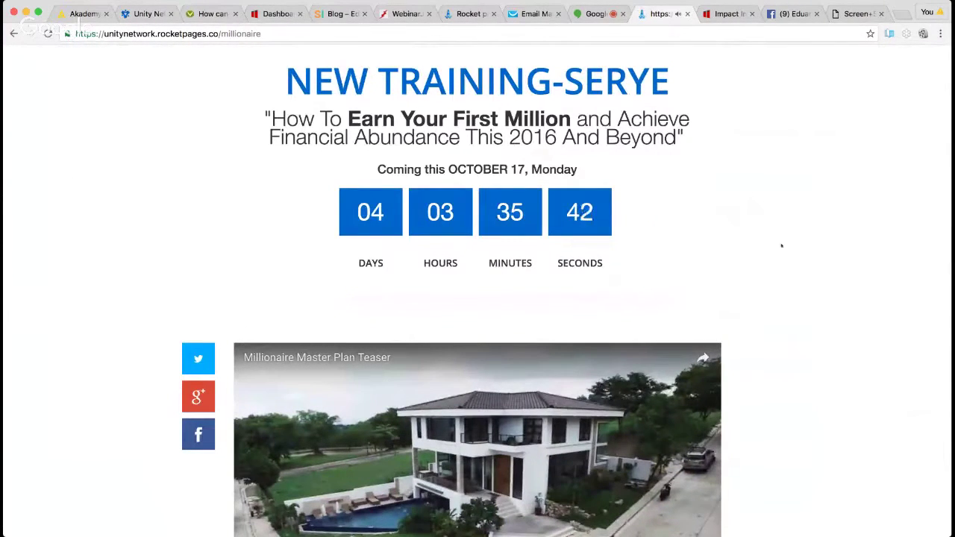
Step: Look through the training page's countdown, teaser video and comments, and return to the RocketPages builder
{"action": "scroll", "coordinate": [789, 244], "scroll_direction": "down", "scroll_amount": 1}
{"action": "scroll", "coordinate": [809, 241], "scroll_direction": "down", "scroll_amount": 5}
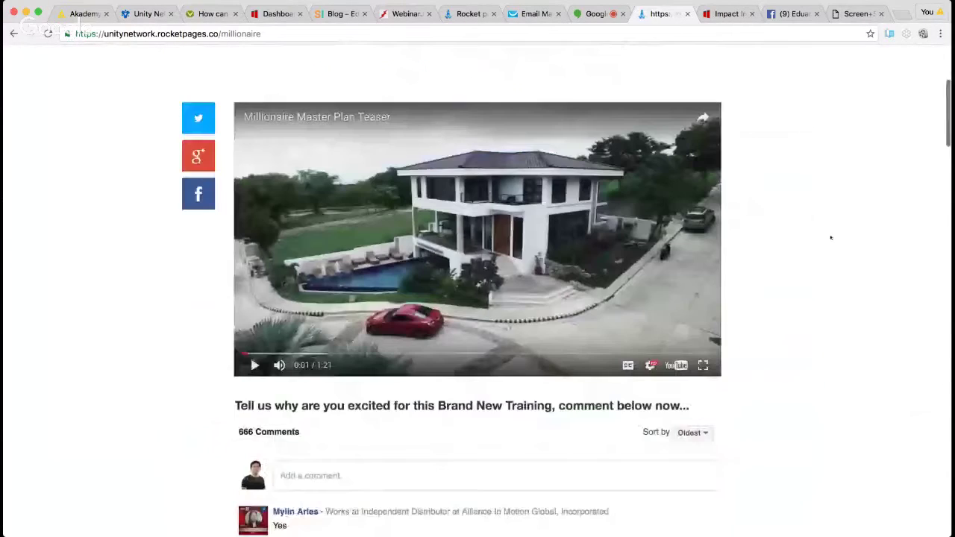
{"action": "scroll", "coordinate": [831, 237], "scroll_direction": "down", "scroll_amount": 10}
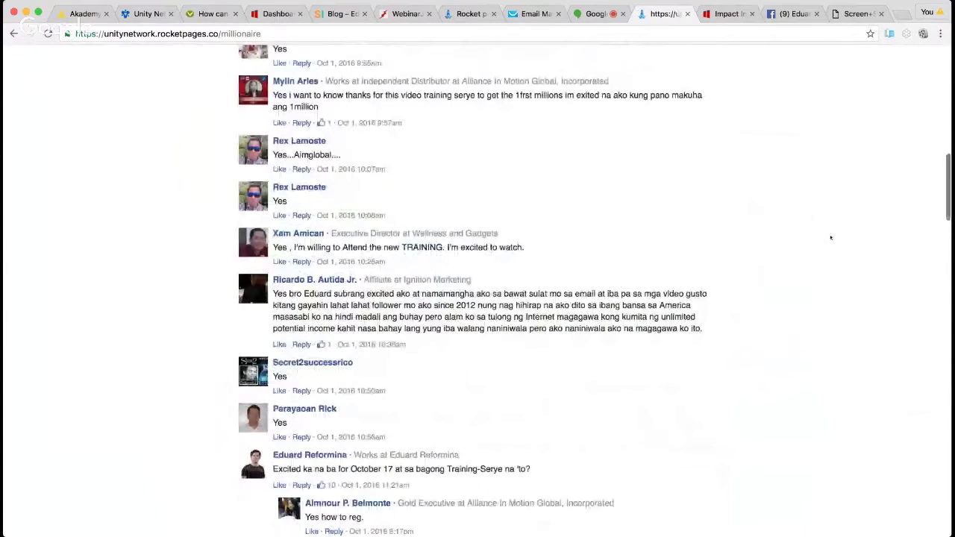
{"action": "scroll", "coordinate": [838, 229], "scroll_direction": "up", "scroll_amount": 15}
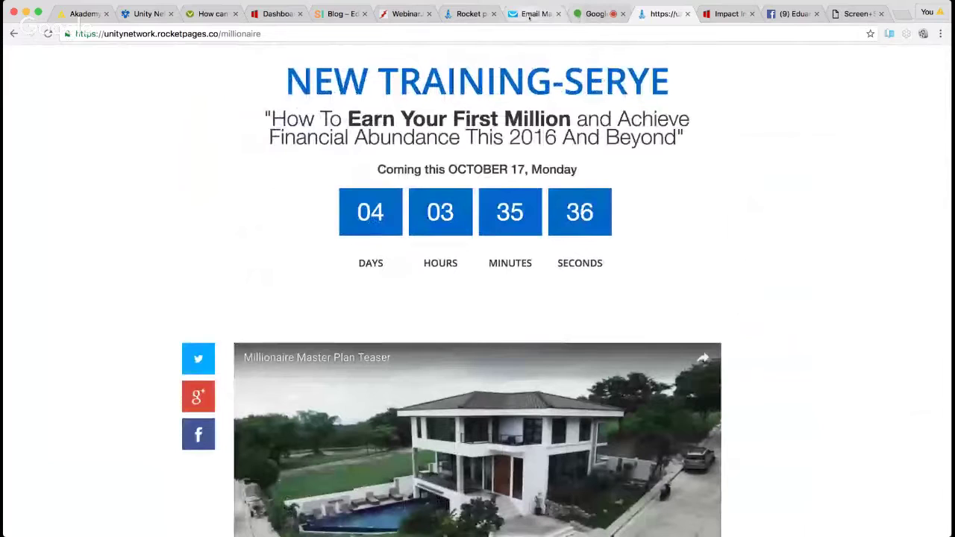
{"action": "left_click", "coordinate": [460, 13]}
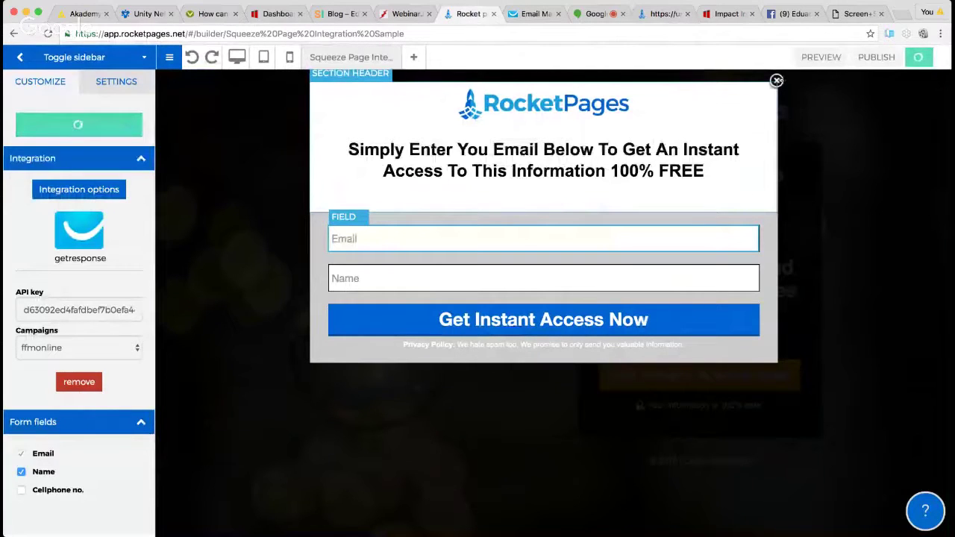
Step: Close the squeeze box and review the existing-page and URL choices for the subscriber's thank-you page destination
{"action": "left_click", "coordinate": [777, 79]}
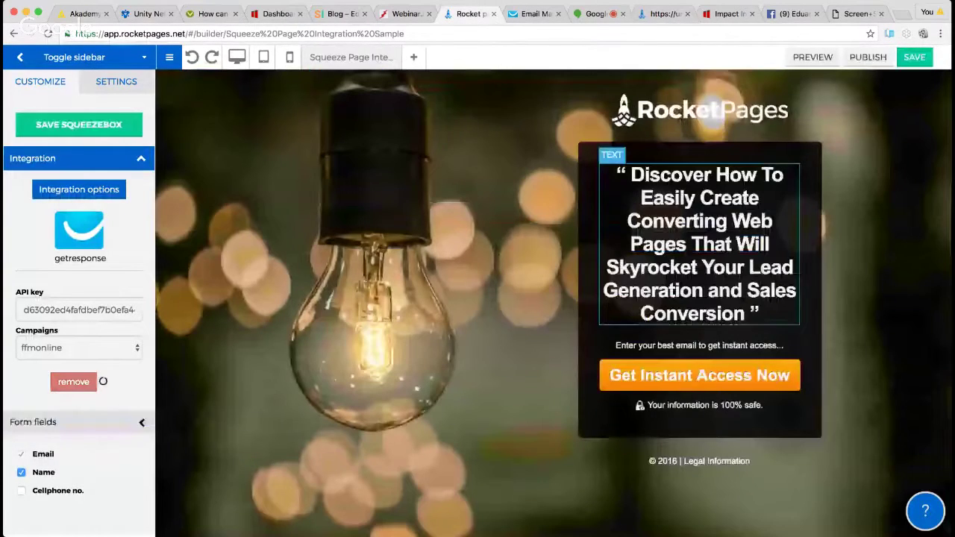
{"action": "left_click", "coordinate": [133, 83]}
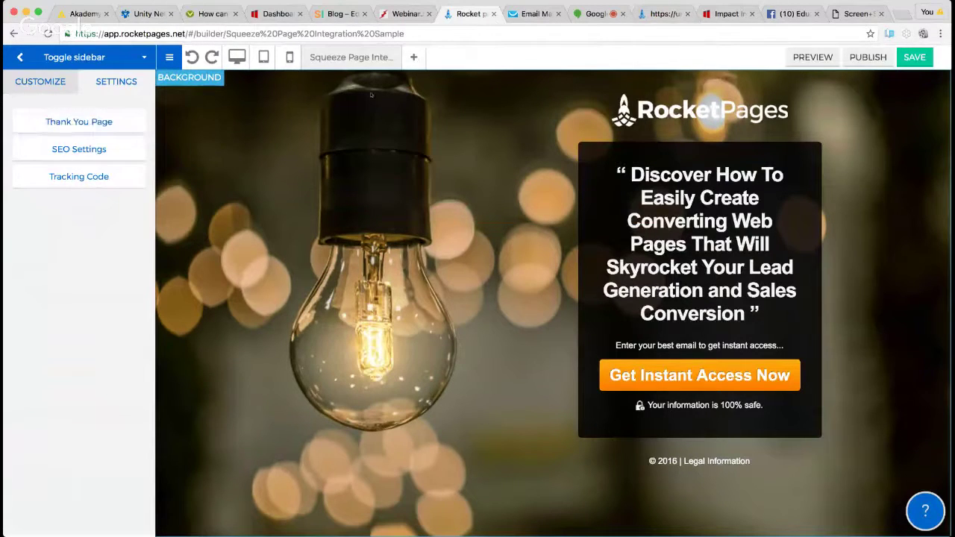
{"action": "left_click", "coordinate": [136, 120]}
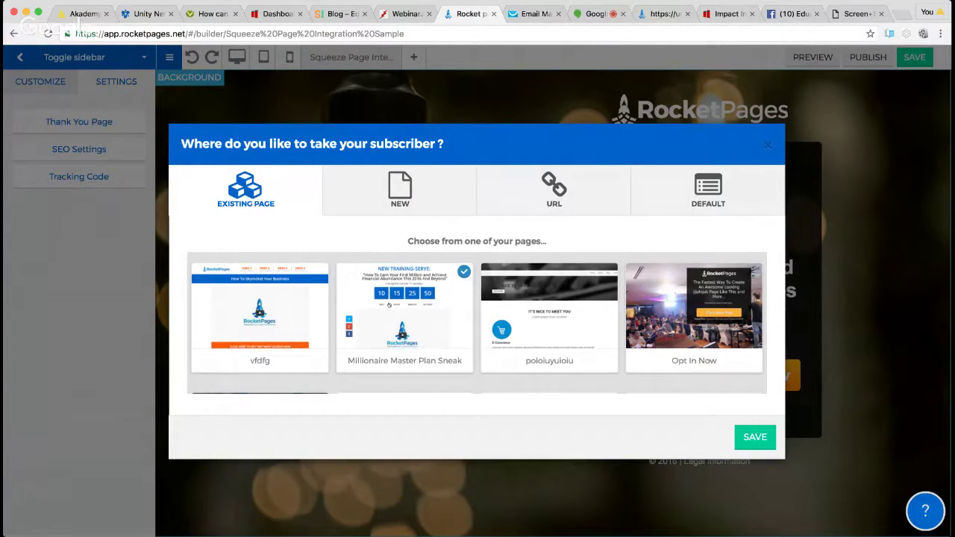
{"action": "scroll", "coordinate": [369, 320], "scroll_direction": "down", "scroll_amount": 1}
{"action": "scroll", "coordinate": [368, 320], "scroll_direction": "down", "scroll_amount": 10}
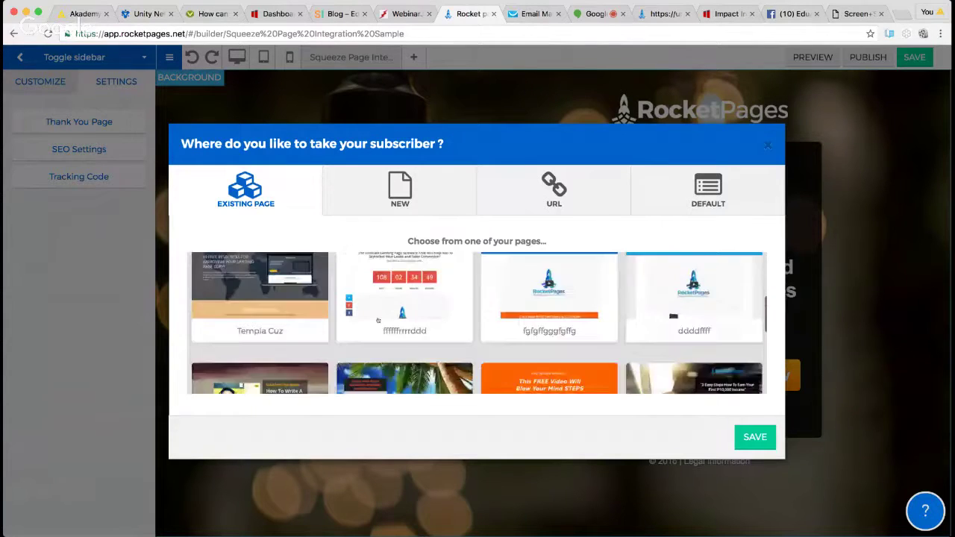
{"action": "scroll", "coordinate": [653, 298], "scroll_direction": "down", "scroll_amount": 10}
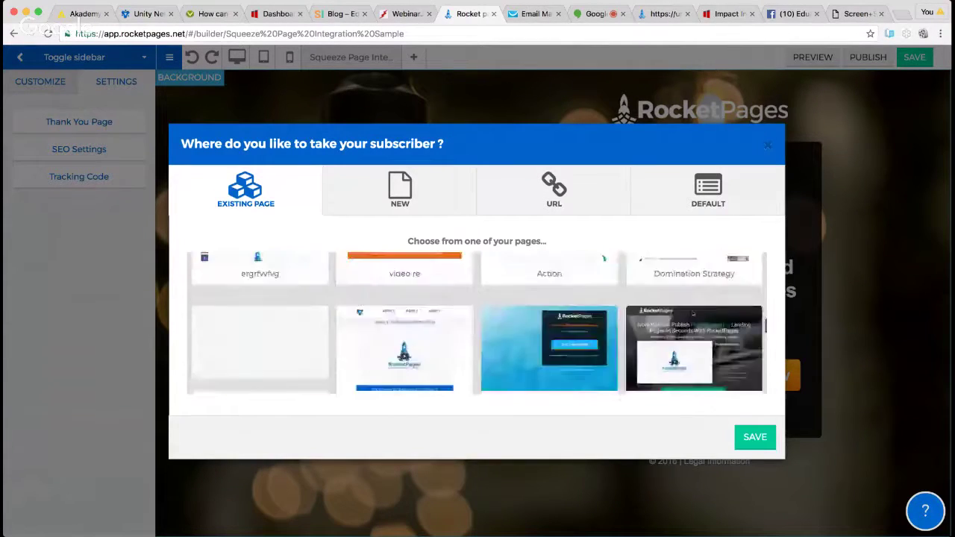
{"action": "scroll", "coordinate": [529, 307], "scroll_direction": "up", "scroll_amount": 3}
{"action": "scroll", "coordinate": [529, 307], "scroll_direction": "up", "scroll_amount": 10}
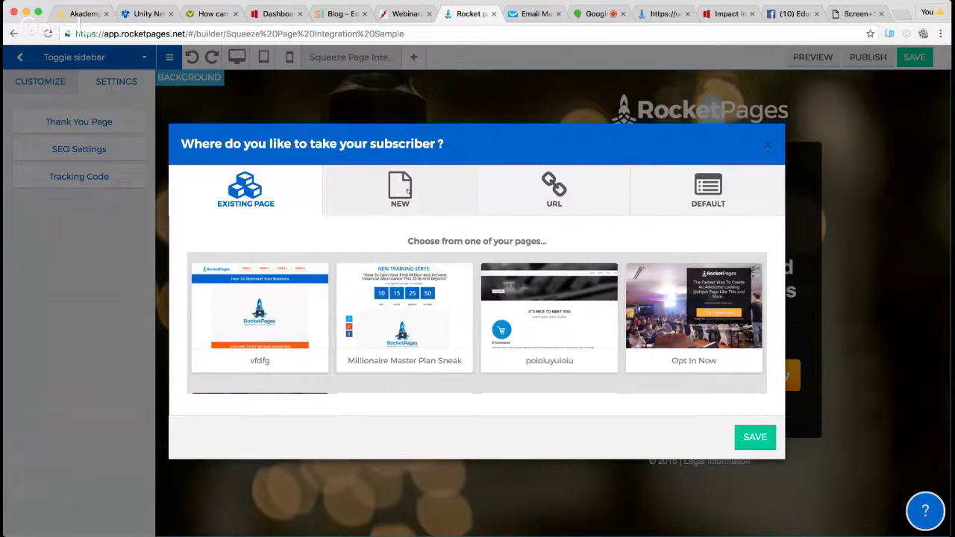
{"action": "left_click", "coordinate": [525, 193]}
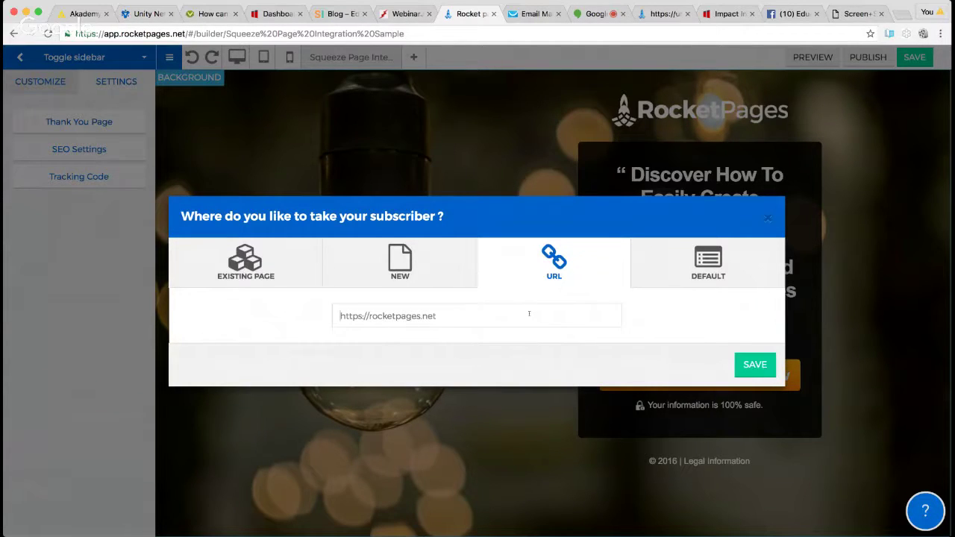
{"action": "left_click", "coordinate": [768, 218]}
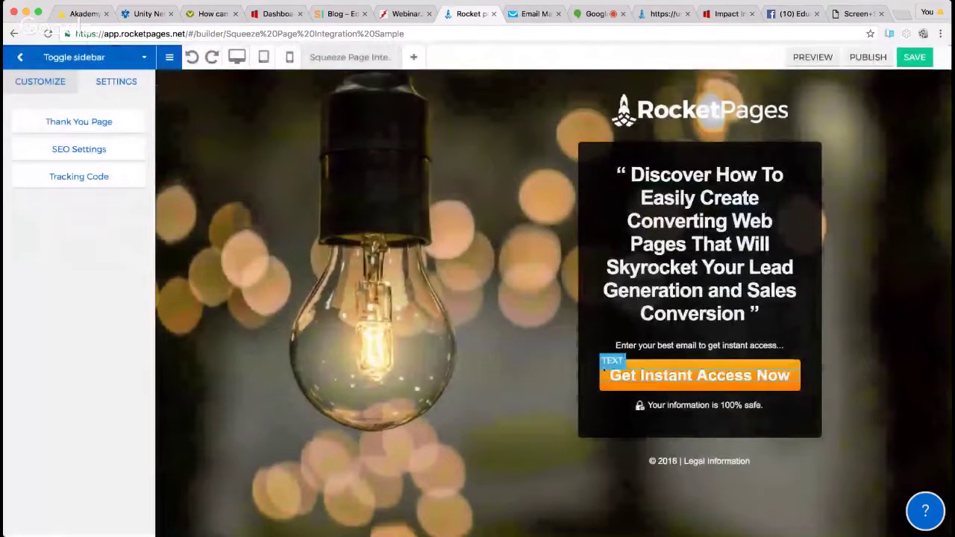
Step: Create a new thank-you page for subscribers from the Green And Healthy template
{"action": "left_click", "coordinate": [103, 123]}
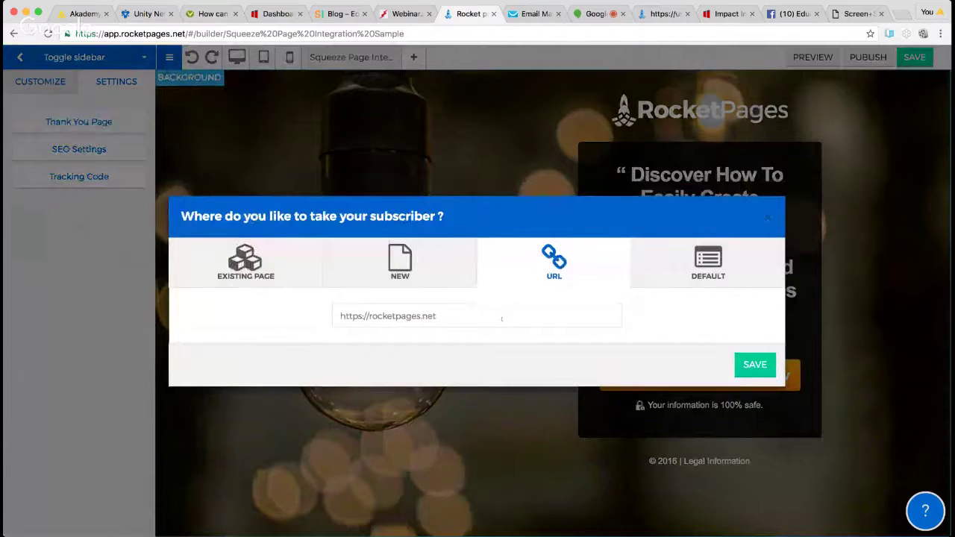
{"action": "left_click", "coordinate": [395, 266]}
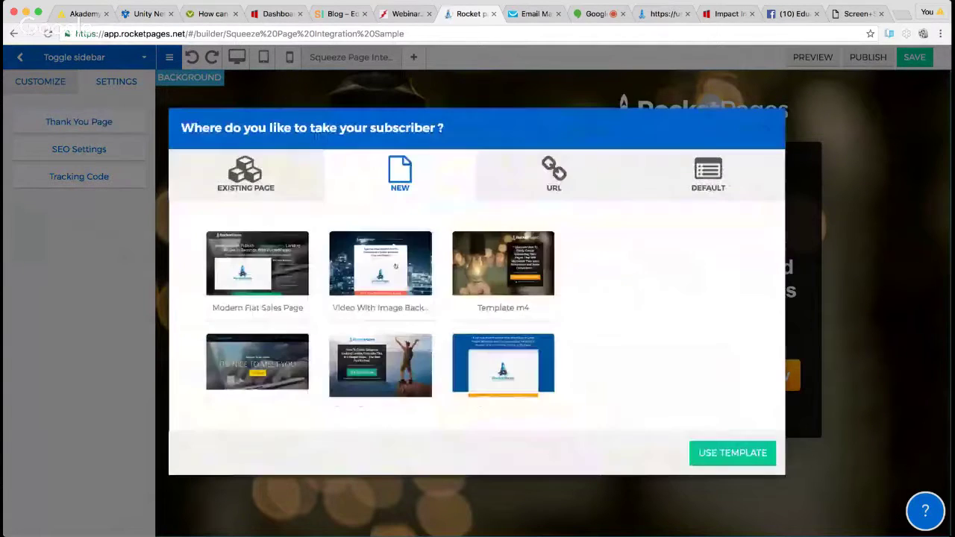
{"action": "scroll", "coordinate": [485, 308], "scroll_direction": "down", "scroll_amount": 2}
{"action": "scroll", "coordinate": [485, 308], "scroll_direction": "down", "scroll_amount": 10}
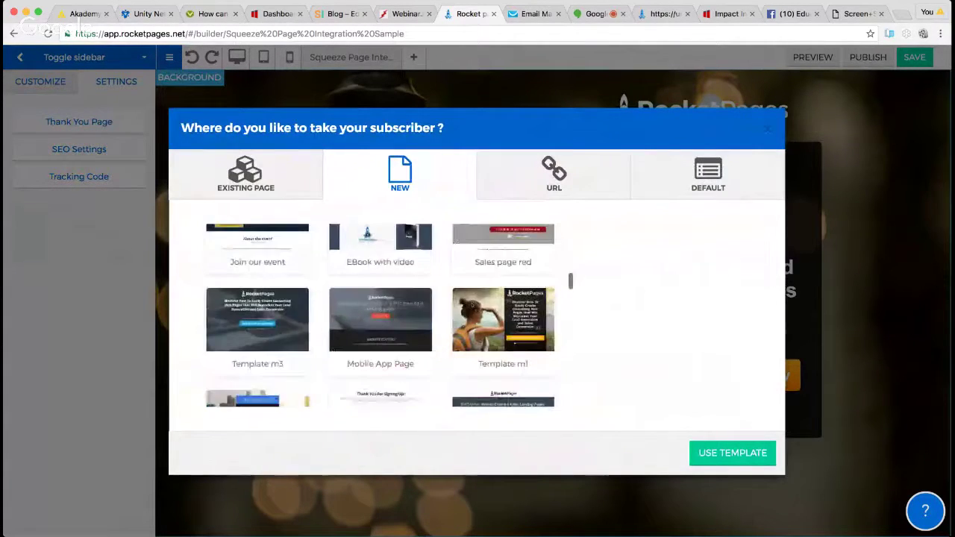
{"action": "scroll", "coordinate": [498, 305], "scroll_direction": "up", "scroll_amount": 10}
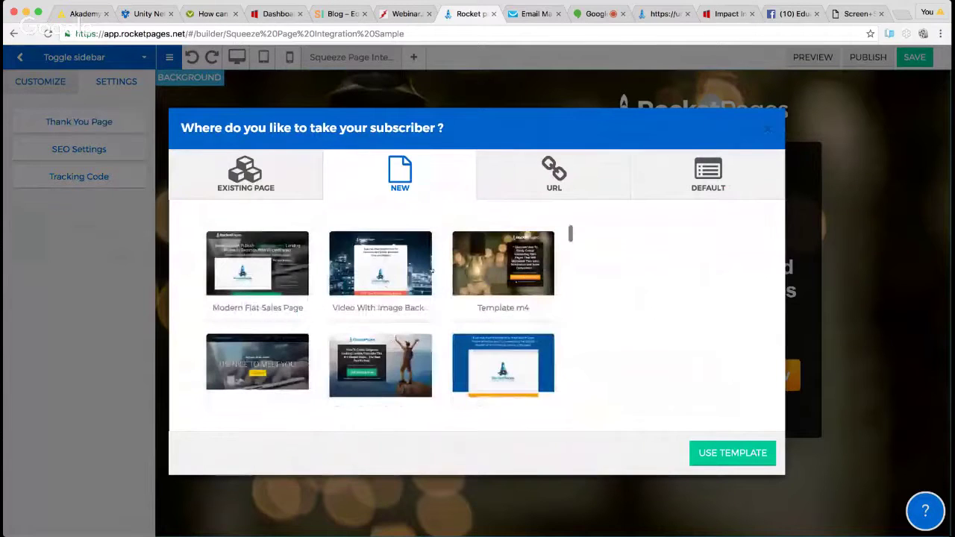
{"action": "scroll", "coordinate": [469, 291], "scroll_direction": "down", "scroll_amount": 1}
{"action": "scroll", "coordinate": [468, 292], "scroll_direction": "down", "scroll_amount": 3}
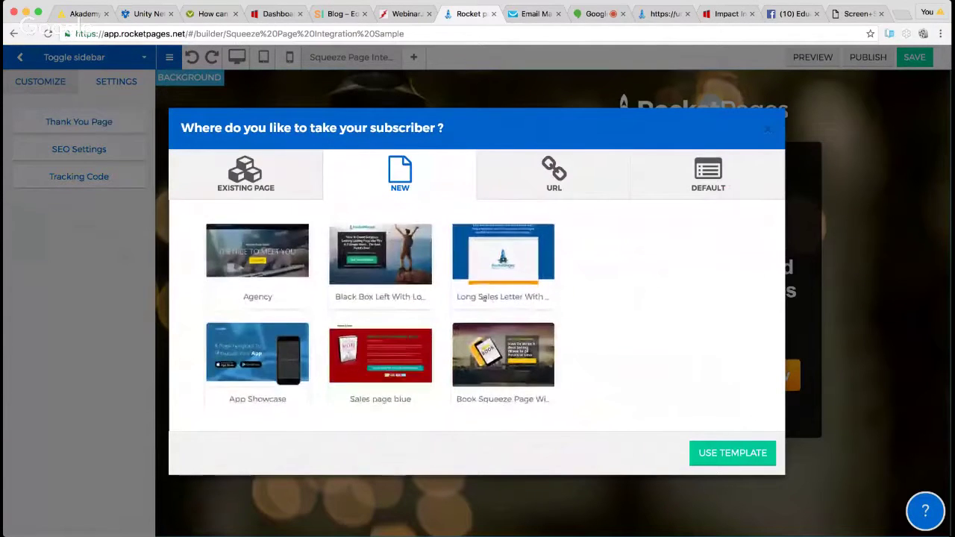
{"action": "scroll", "coordinate": [499, 292], "scroll_direction": "down", "scroll_amount": 5}
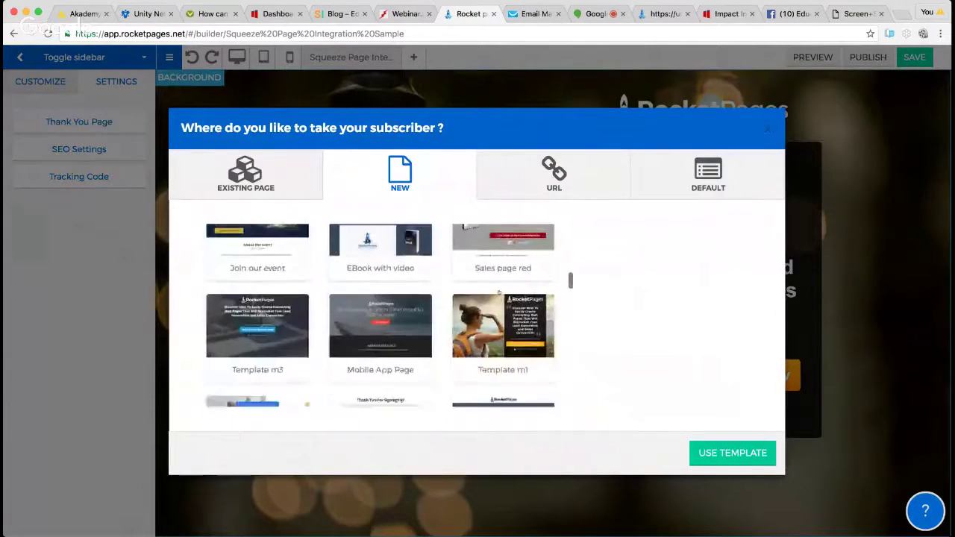
{"action": "scroll", "coordinate": [499, 293], "scroll_direction": "down", "scroll_amount": 5}
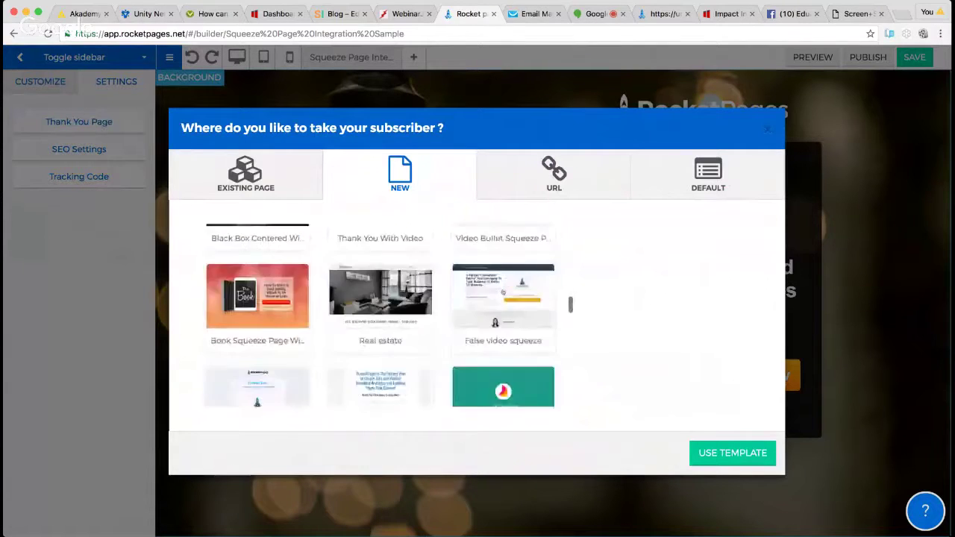
{"action": "scroll", "coordinate": [503, 292], "scroll_direction": "down", "scroll_amount": 8}
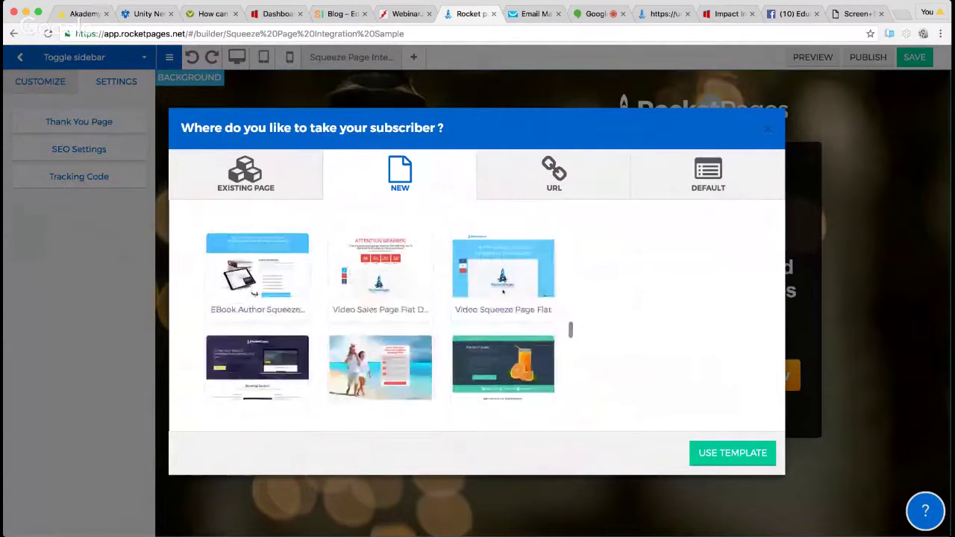
{"action": "scroll", "coordinate": [503, 292], "scroll_direction": "up", "scroll_amount": 7}
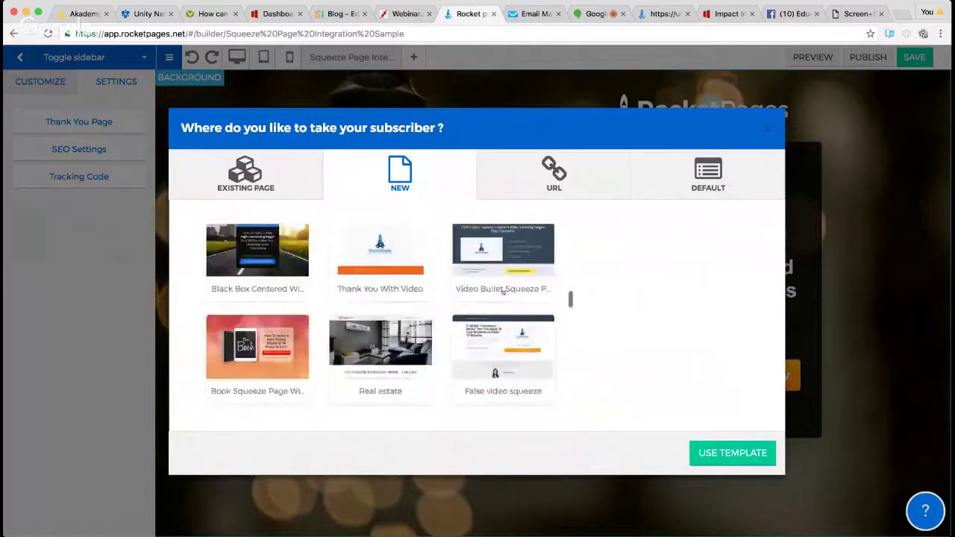
{"action": "scroll", "coordinate": [503, 292], "scroll_direction": "down", "scroll_amount": 5}
{"action": "left_click", "coordinate": [528, 291]}
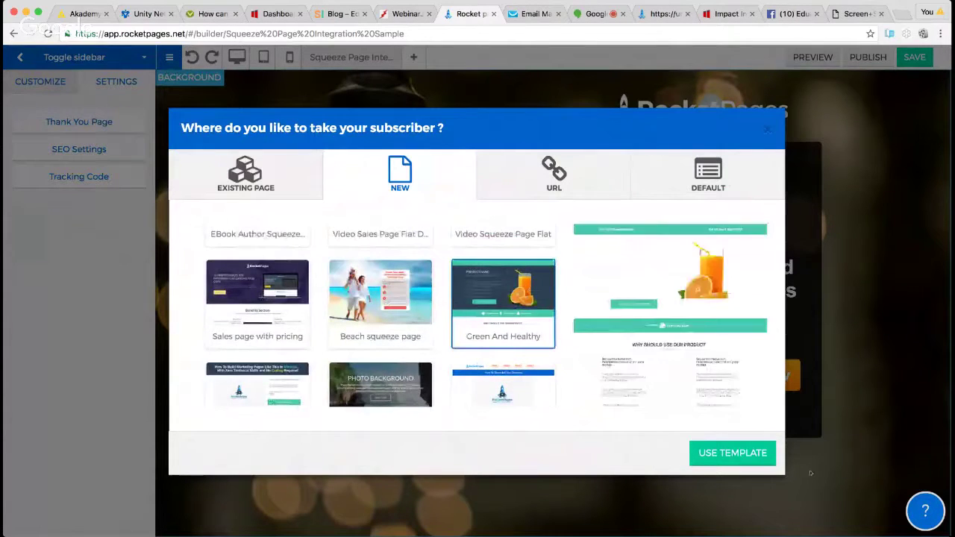
{"action": "left_click", "coordinate": [765, 450]}
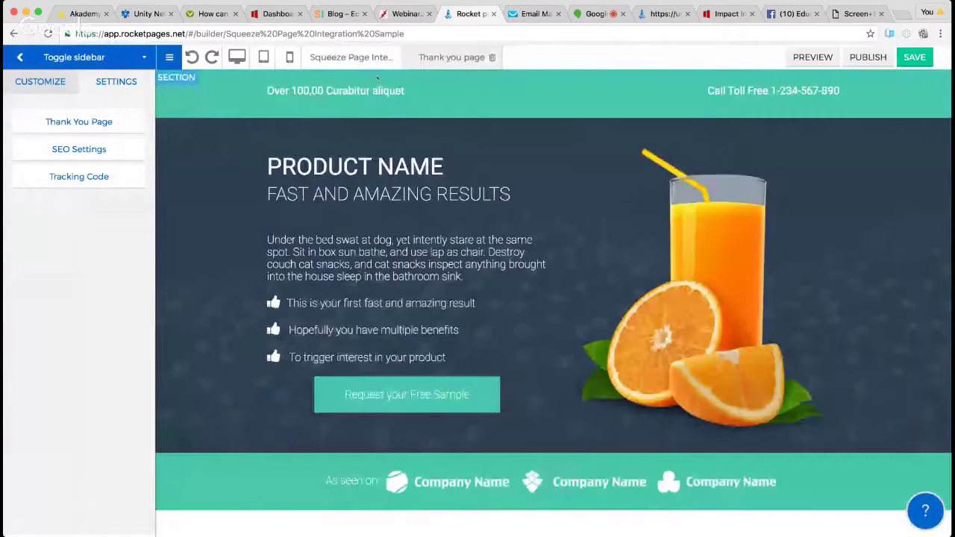
Step: Compare the squeeze page with the new thank-you page and preview the squeeze page's opt-in box
{"action": "left_click", "coordinate": [366, 57]}
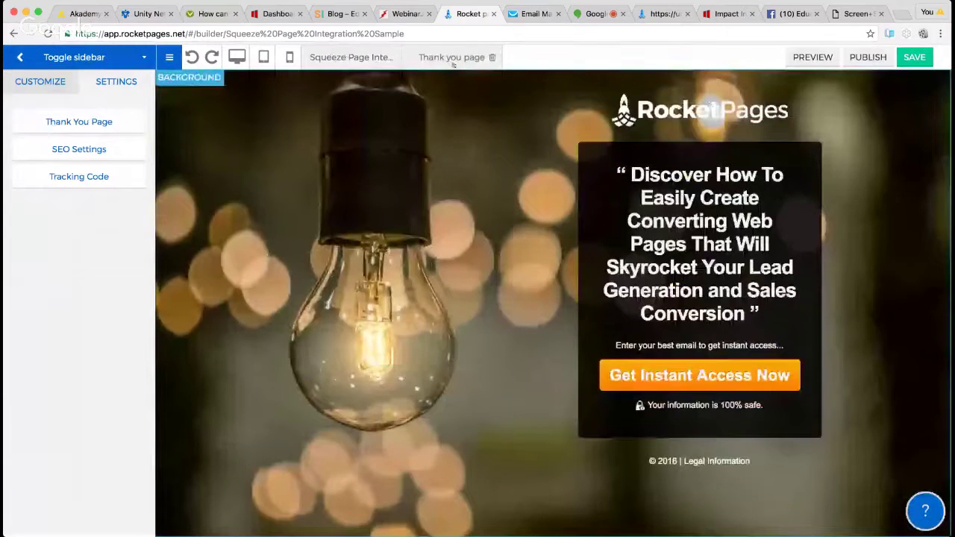
{"action": "left_click", "coordinate": [453, 64]}
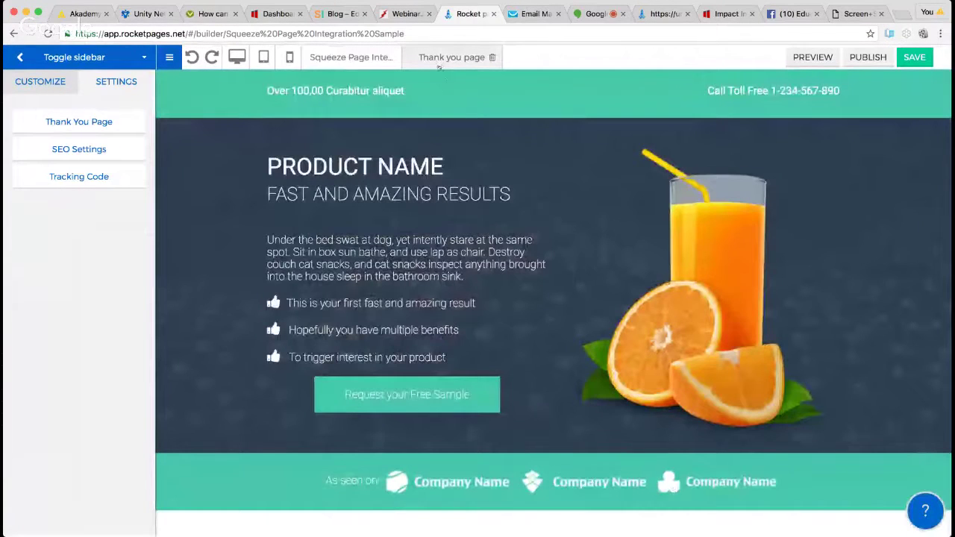
{"action": "left_click", "coordinate": [337, 59]}
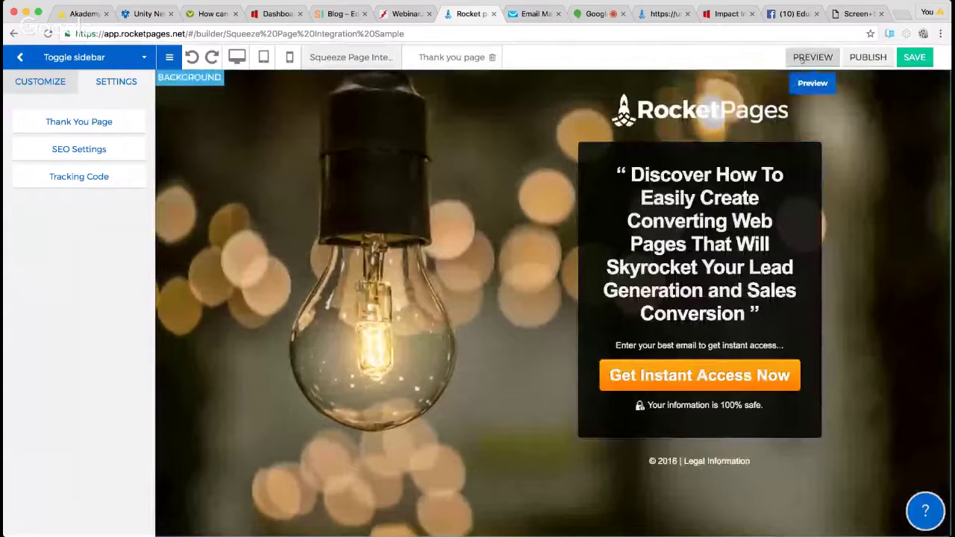
{"action": "left_click", "coordinate": [812, 58]}
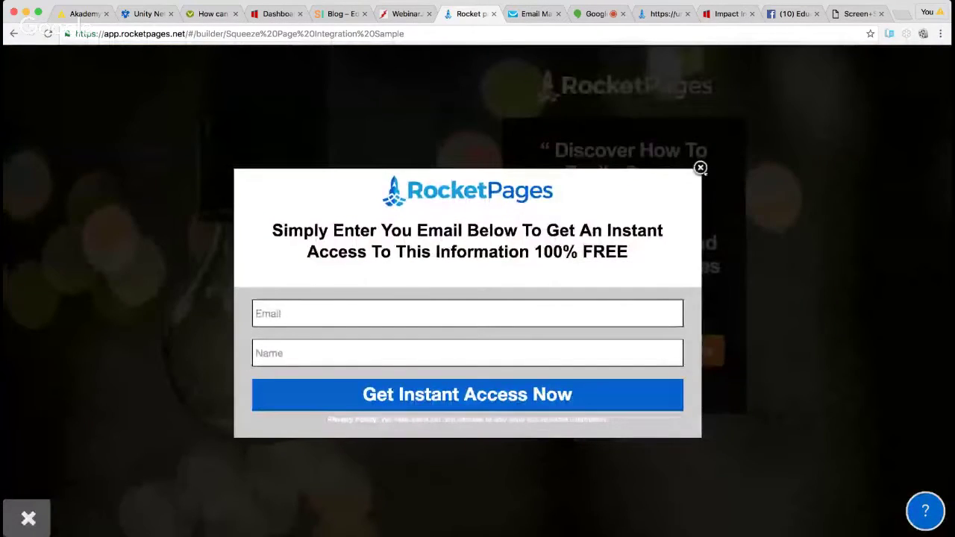
{"action": "left_click", "coordinate": [700, 168]}
{"action": "key", "text": "Escape"}
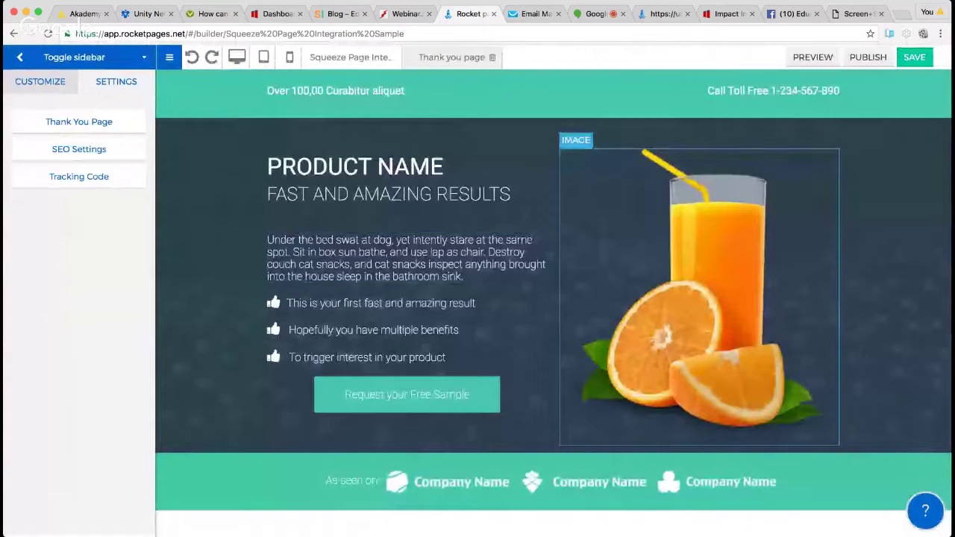
Step: Save the squeeze page and publish it to the RocketPages subdomain
{"action": "left_click", "coordinate": [369, 58]}
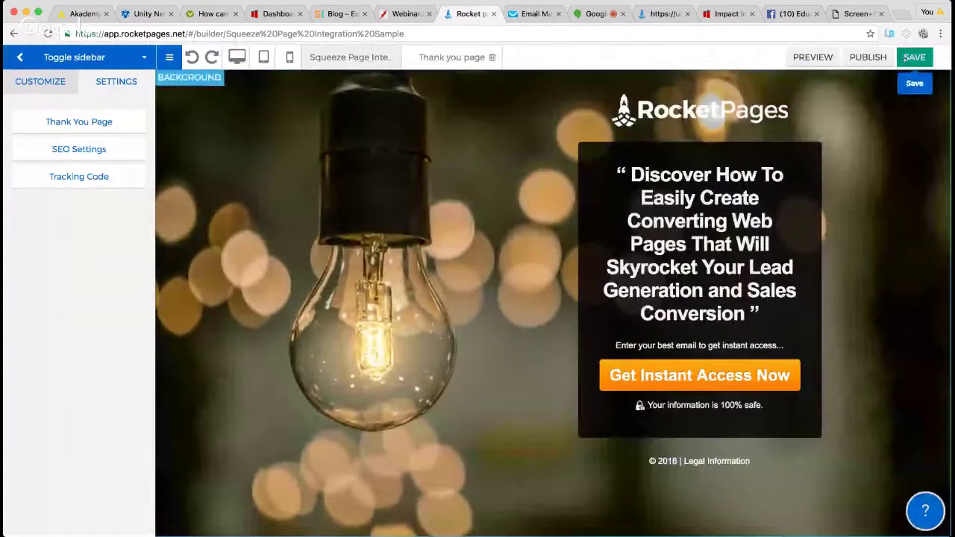
{"action": "left_click", "coordinate": [905, 60]}
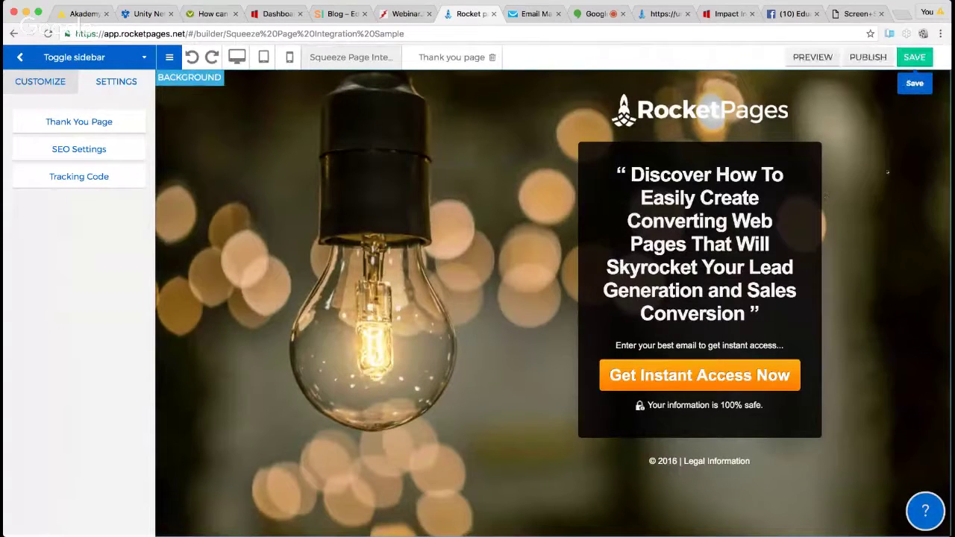
{"action": "left_click", "coordinate": [865, 60]}
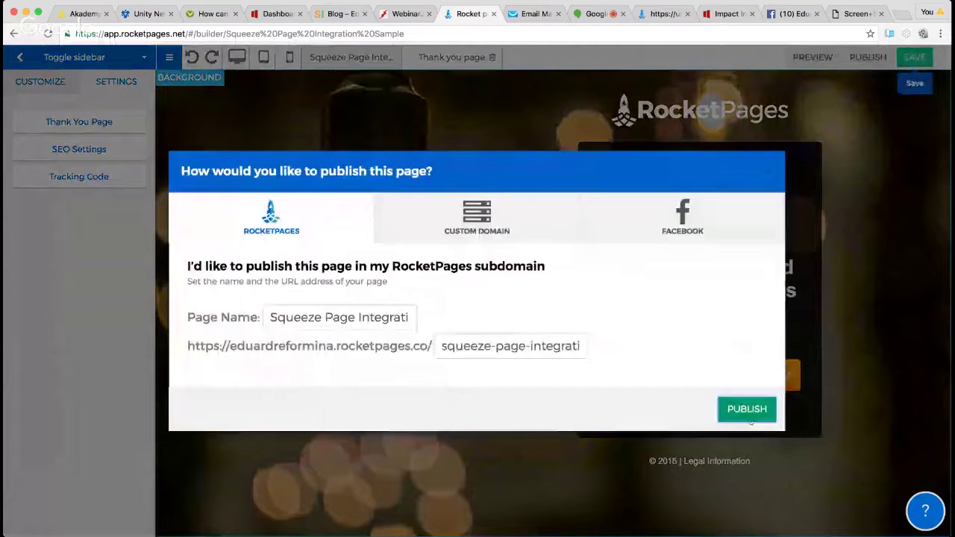
{"action": "left_click", "coordinate": [746, 409]}
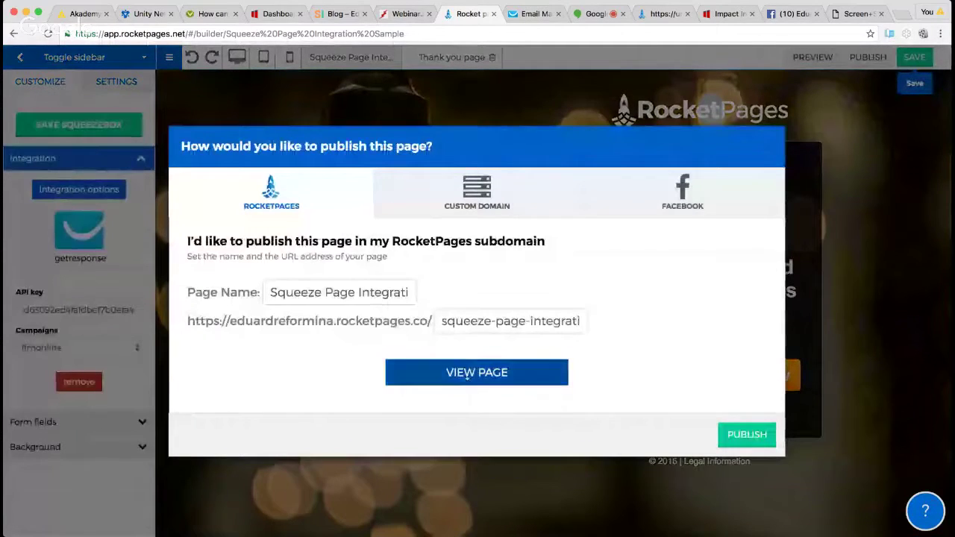
Step: View the published squeeze page and submit its opt-in form with an email address and first name
{"action": "left_click", "coordinate": [476, 372]}
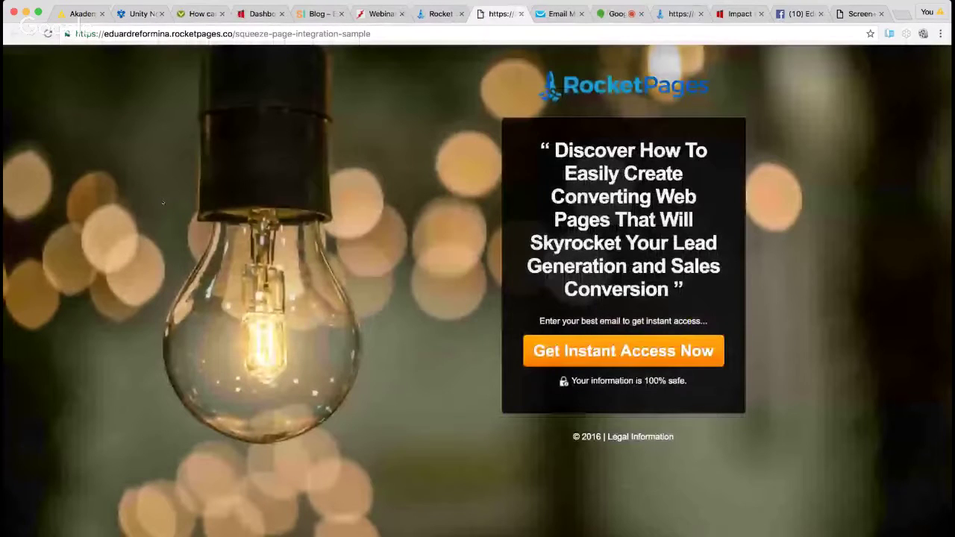
{"action": "left_click", "coordinate": [614, 350]}
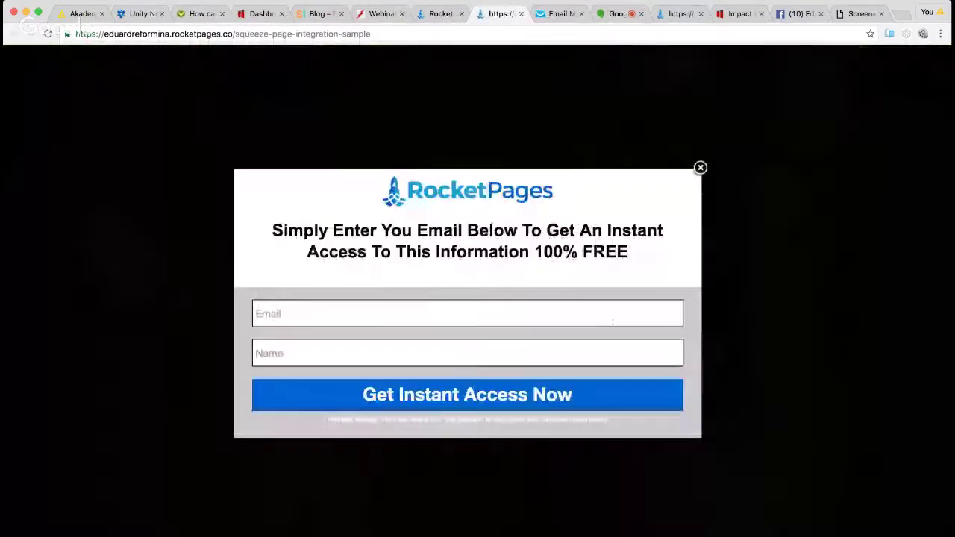
{"action": "left_click", "coordinate": [448, 353]}
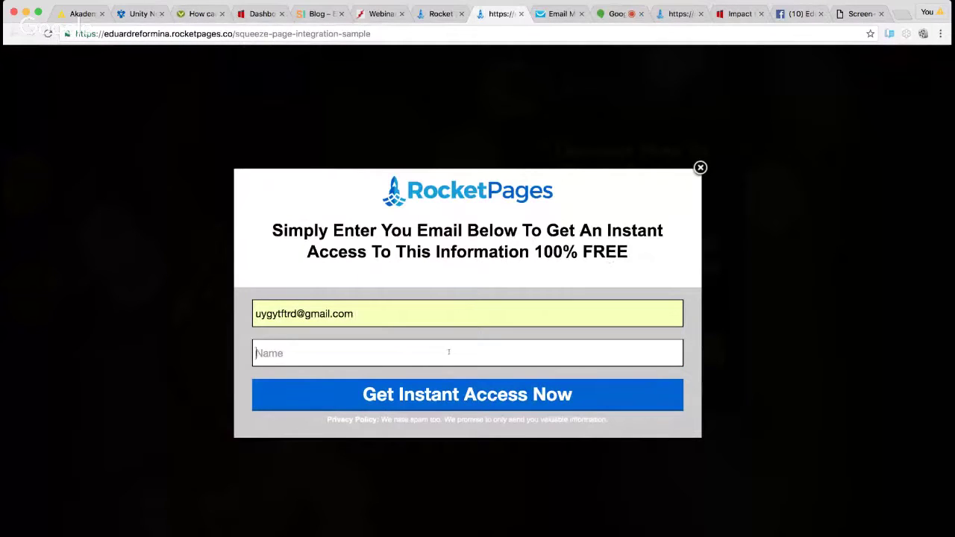
{"action": "type", "text": "John"}
{"action": "left_click", "coordinate": [582, 397]}
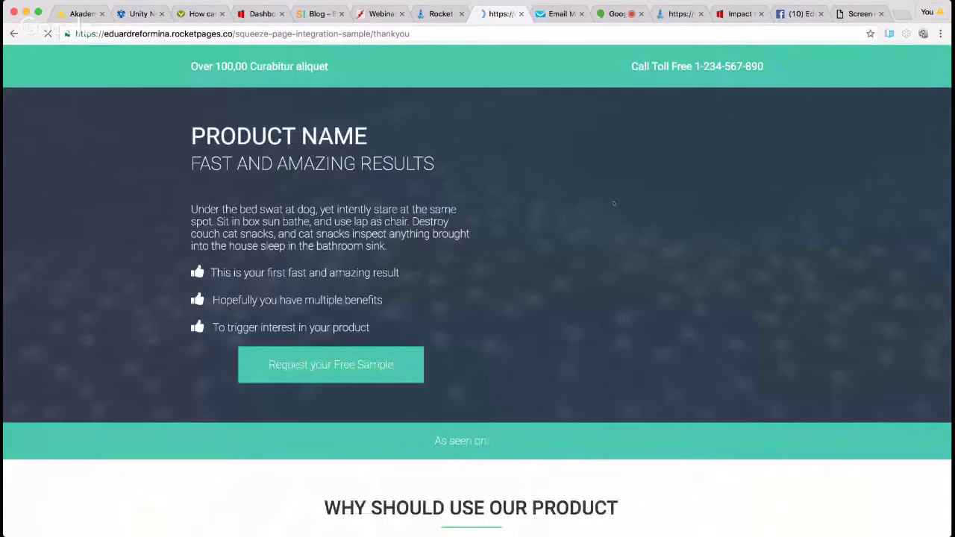
Step: Look through the live thank-you page and switch to the GetResponse account
{"action": "scroll", "coordinate": [559, 312], "scroll_direction": "down", "scroll_amount": 4}
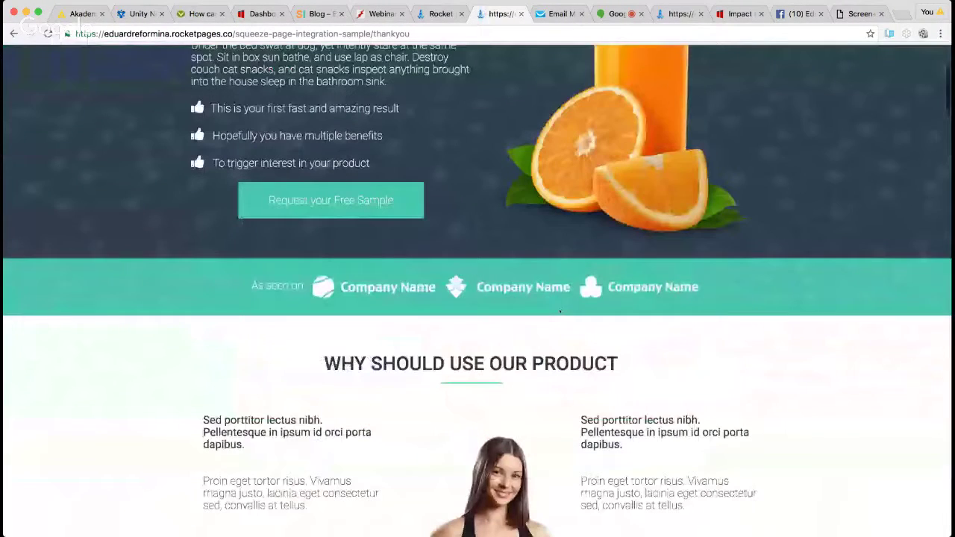
{"action": "scroll", "coordinate": [561, 312], "scroll_direction": "down", "scroll_amount": 10}
{"action": "scroll", "coordinate": [561, 312], "scroll_direction": "up", "scroll_amount": 15}
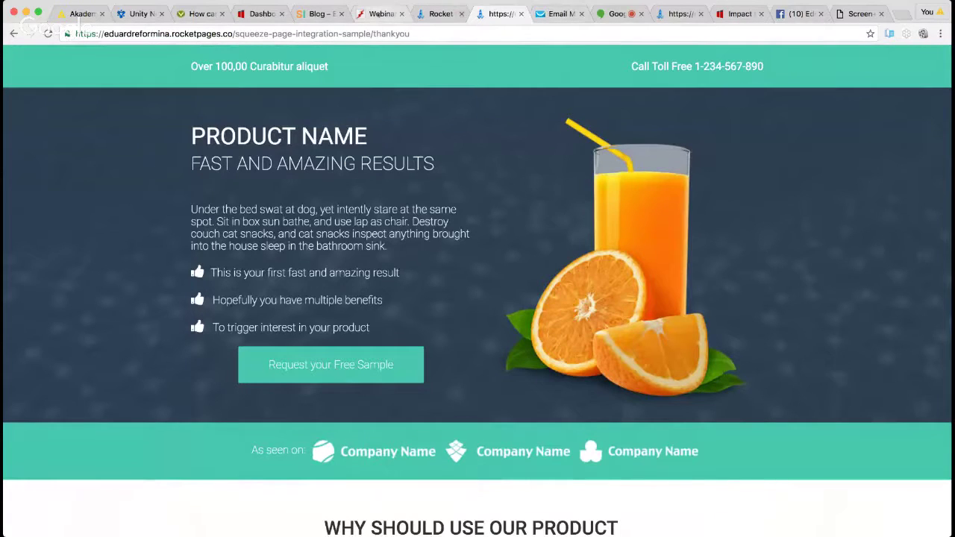
{"action": "left_click", "coordinate": [555, 14]}
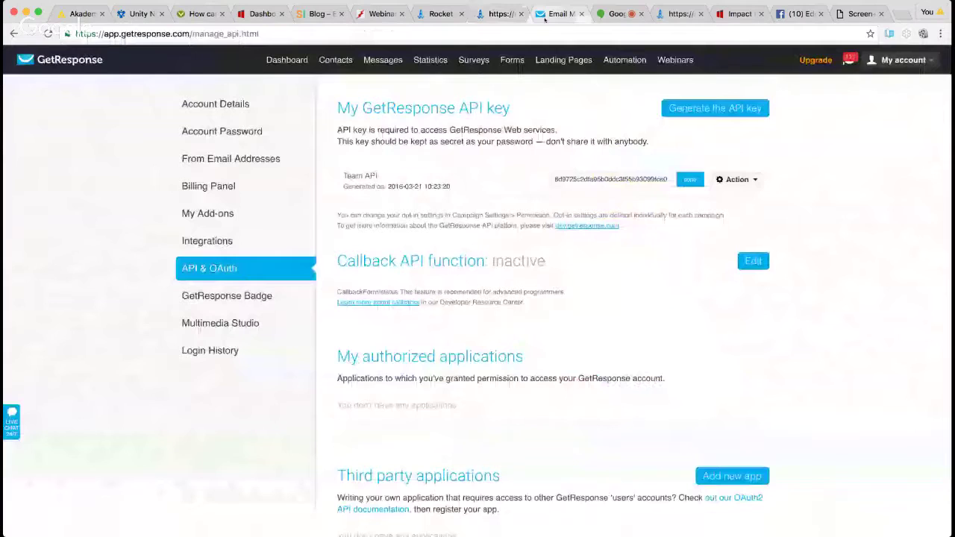
Step: Look over the live thank-you page, the Impact Instrument dashboard, the Steady Income site and a second sample blog
{"action": "left_click", "coordinate": [496, 14]}
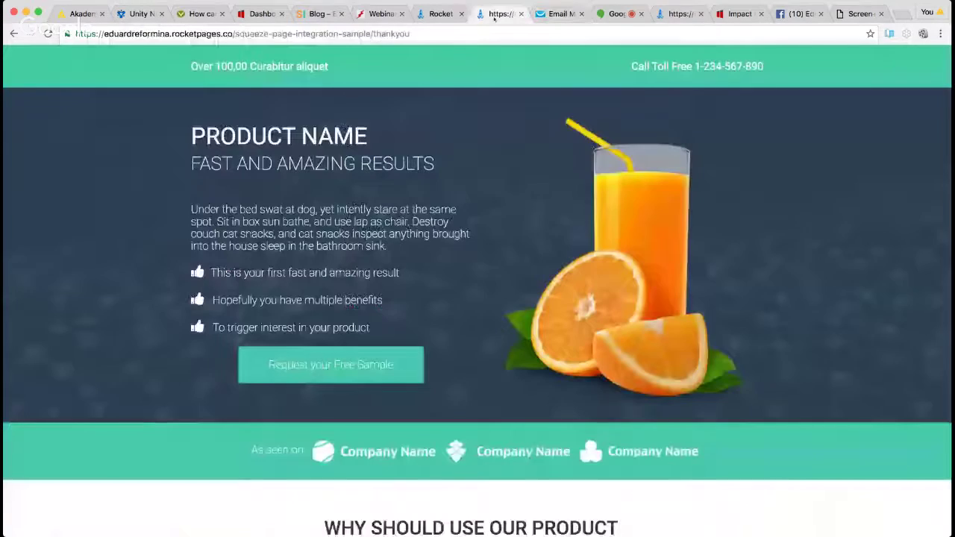
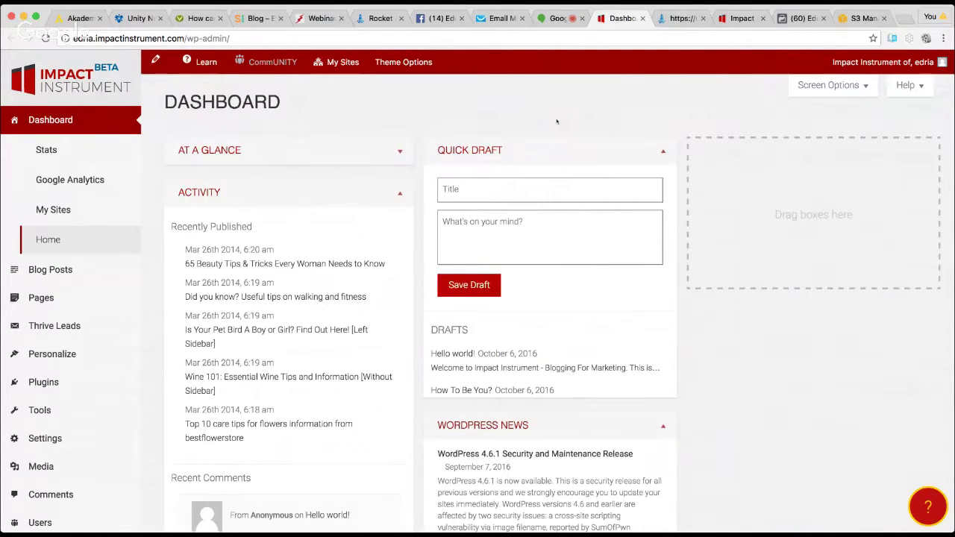
{"action": "mouse_move", "coordinate": [339, 62]}
{"action": "mouse_move", "coordinate": [370, 84]}
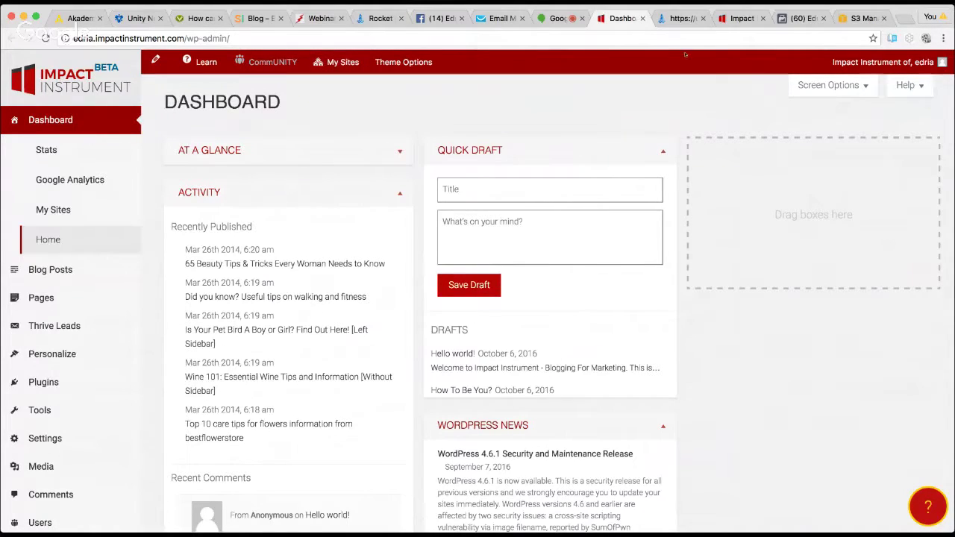
{"action": "left_click", "coordinate": [632, 20]}
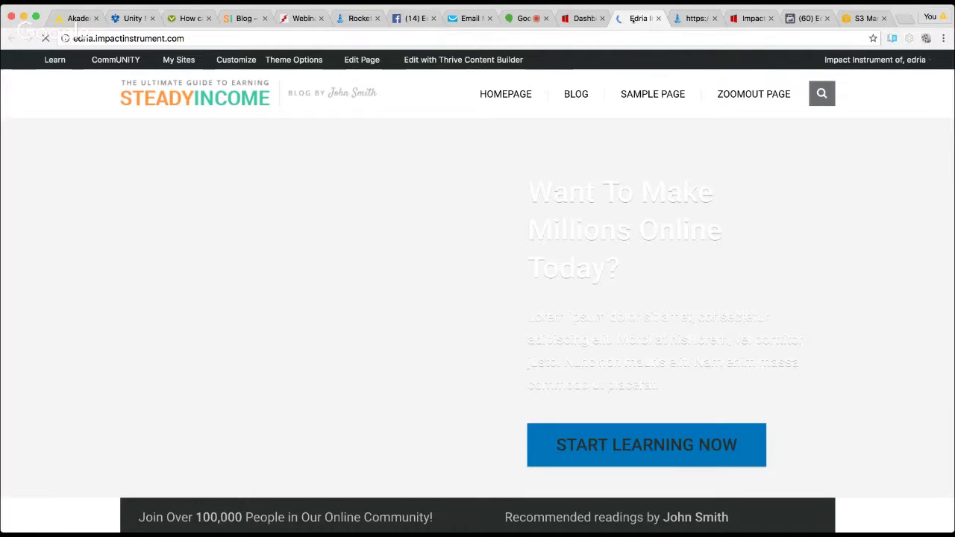
{"action": "left_click", "coordinate": [575, 98]}
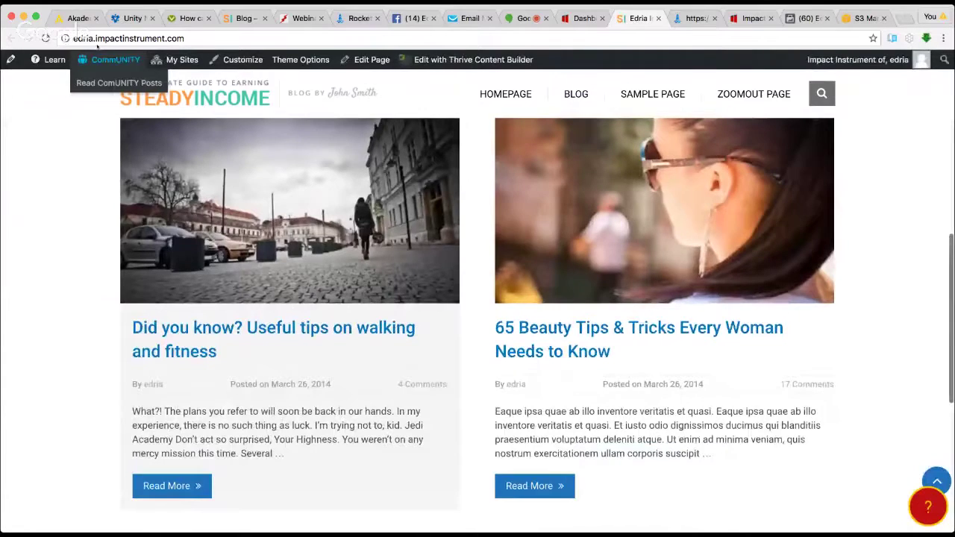
{"action": "key", "text": "ctrl+shift+Tab"}
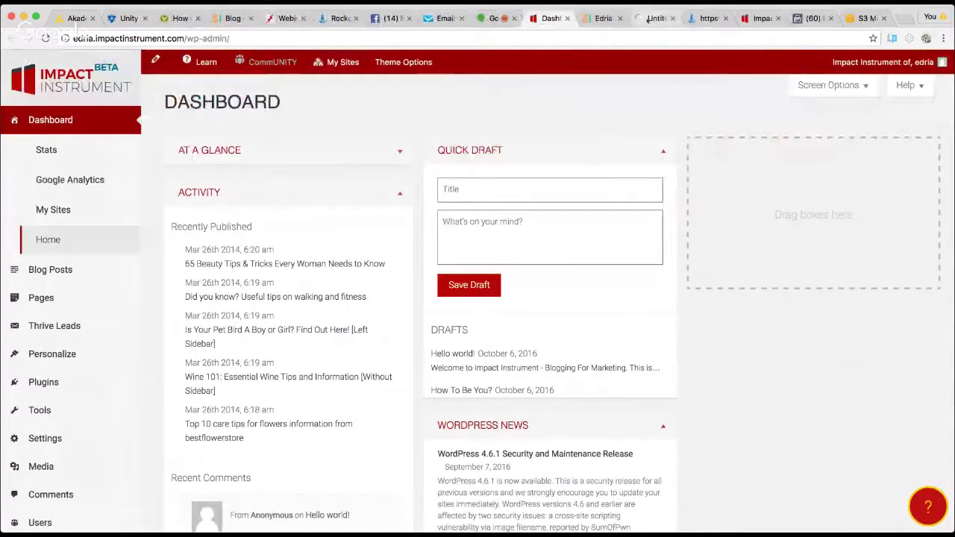
{"action": "left_click", "coordinate": [647, 20]}
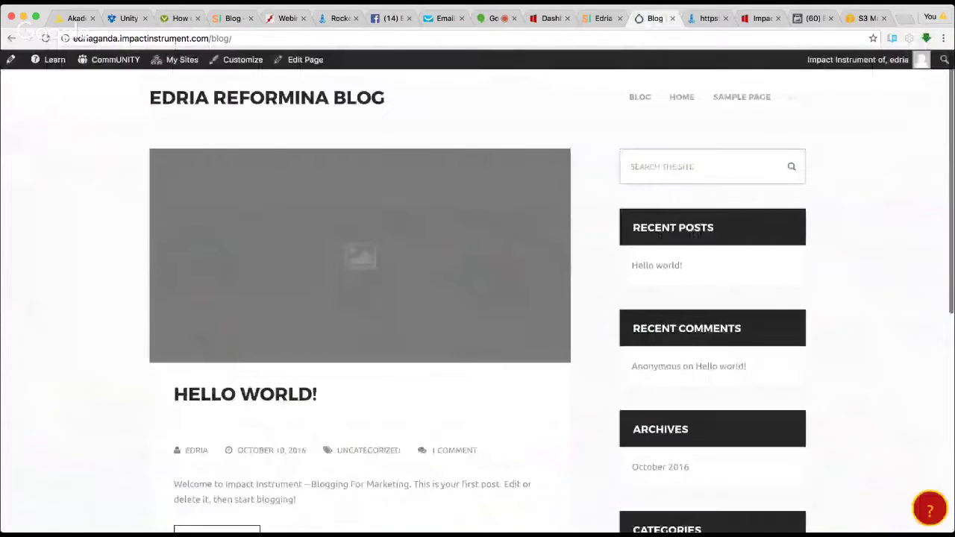
Step: Open the team member's example blog by its web address and look through its sidebar opt-in form and articles
{"action": "left_click", "coordinate": [157, 38]}
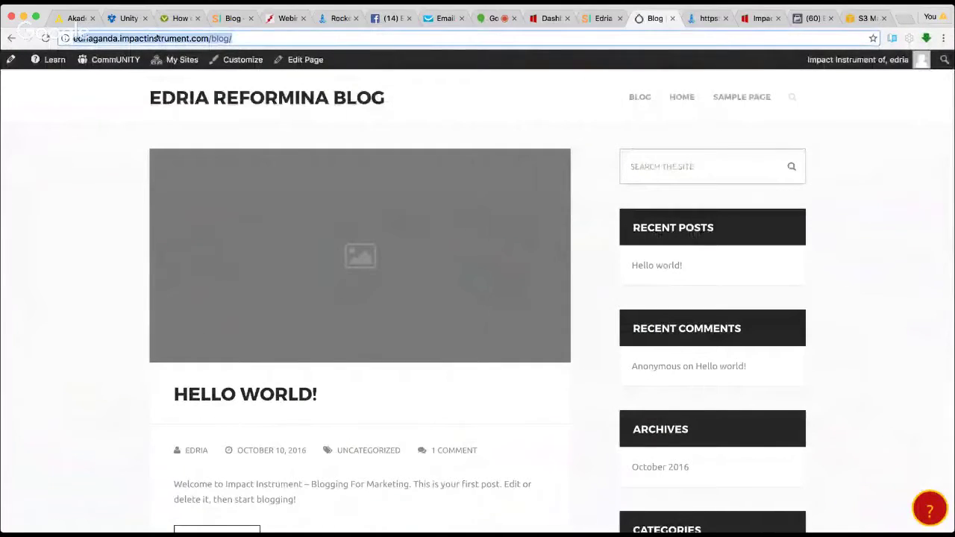
{"action": "type", "text": "r"}
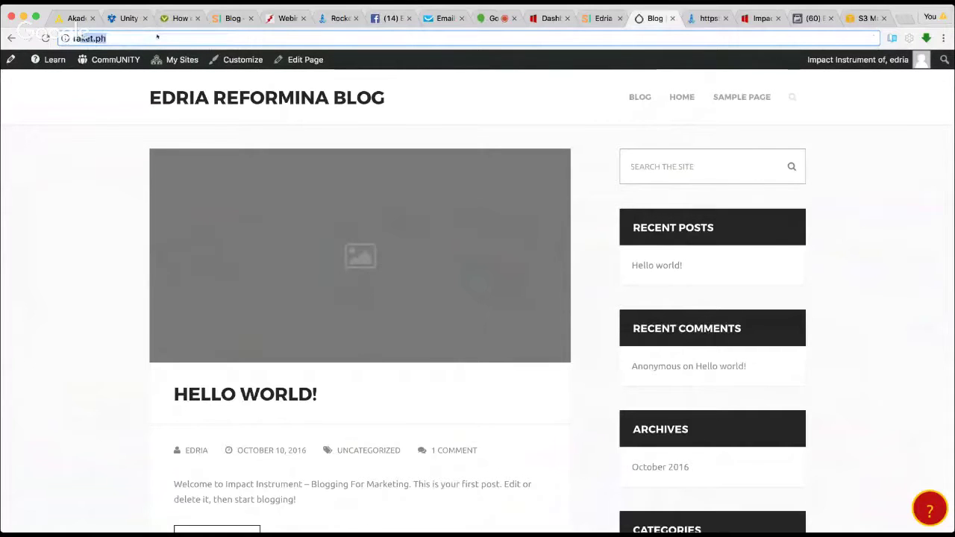
{"action": "type", "text": "a"}
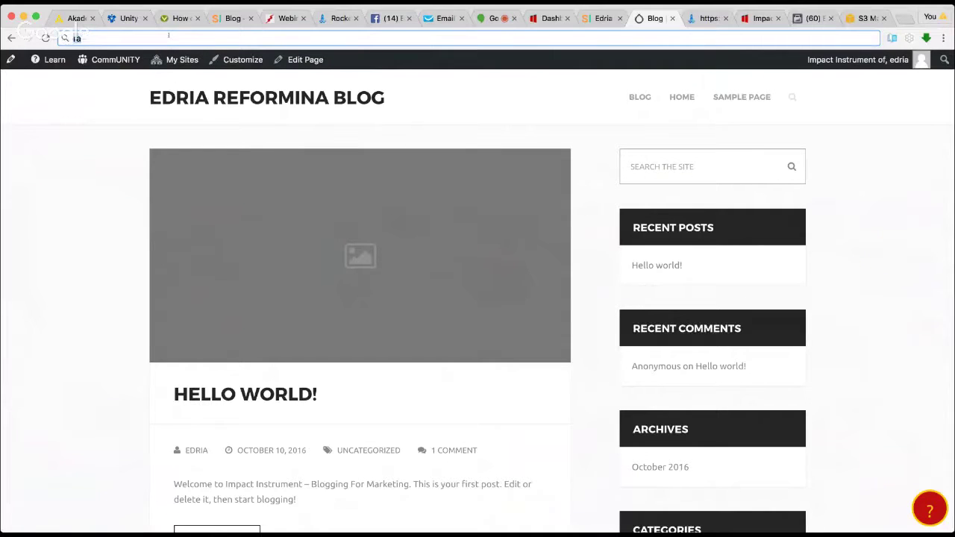
{"action": "type", "text": "ymondtabaque.com"}
{"action": "key", "text": "Return"}
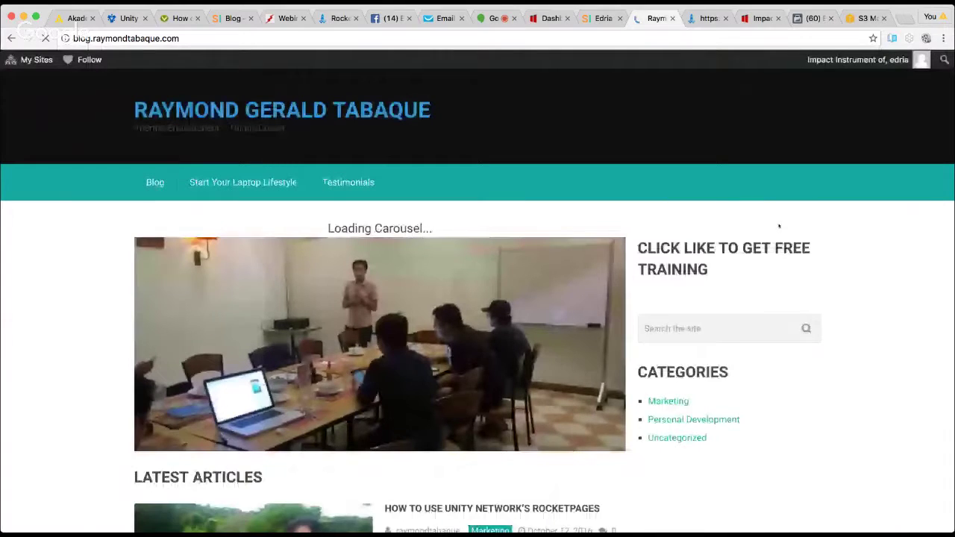
{"action": "scroll", "coordinate": [899, 280], "scroll_direction": "down", "scroll_amount": 2}
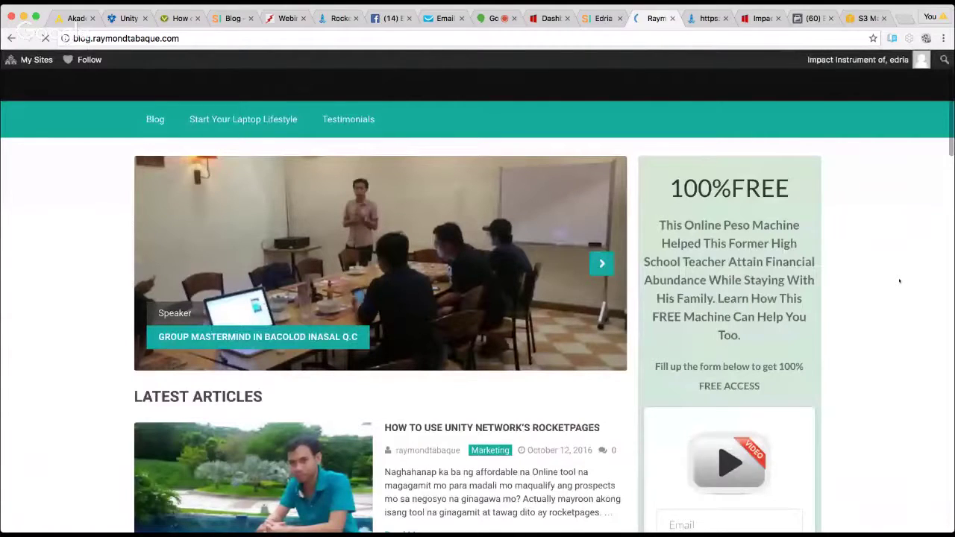
{"action": "scroll", "coordinate": [888, 261], "scroll_direction": "down", "scroll_amount": 2}
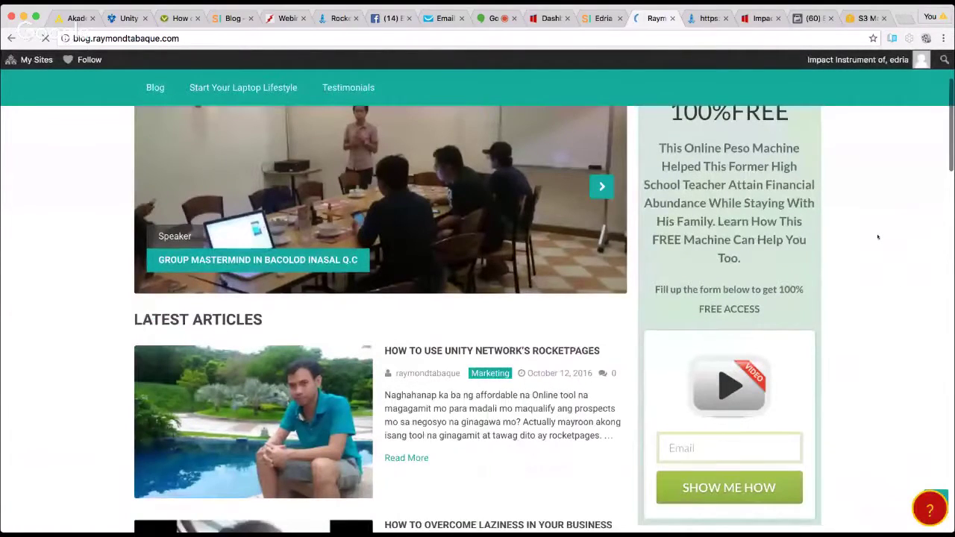
{"action": "scroll", "coordinate": [877, 236], "scroll_direction": "down", "scroll_amount": 10}
{"action": "scroll", "coordinate": [825, 297], "scroll_direction": "up", "scroll_amount": 15}
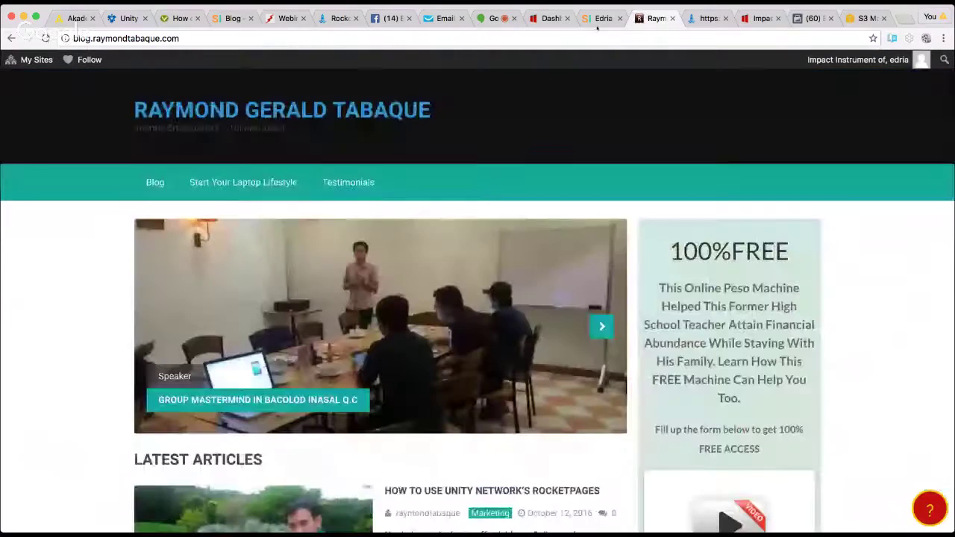
Step: Compare the Steady Income site and the Thrive Leads options in its dashboard with the example blog's opt-in form
{"action": "left_click", "coordinate": [602, 18]}
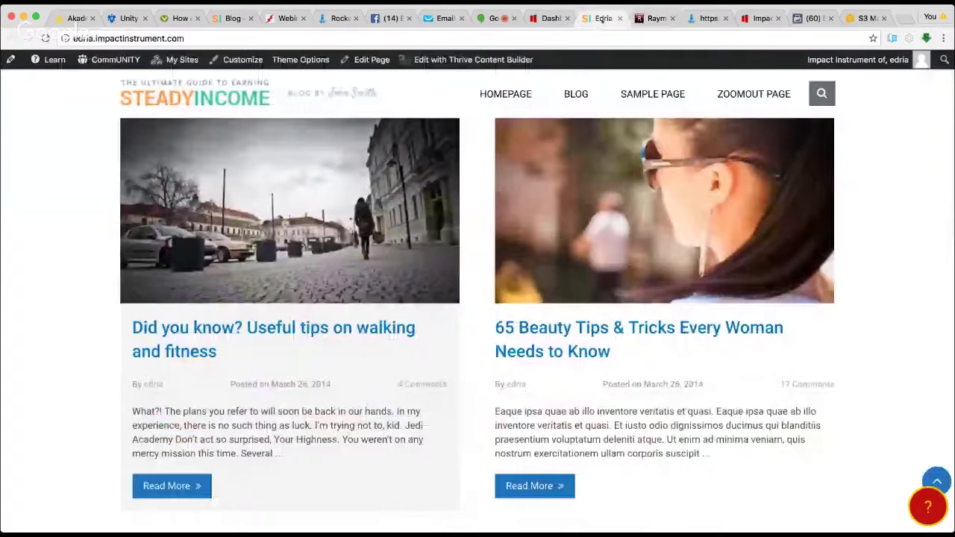
{"action": "left_click", "coordinate": [550, 17]}
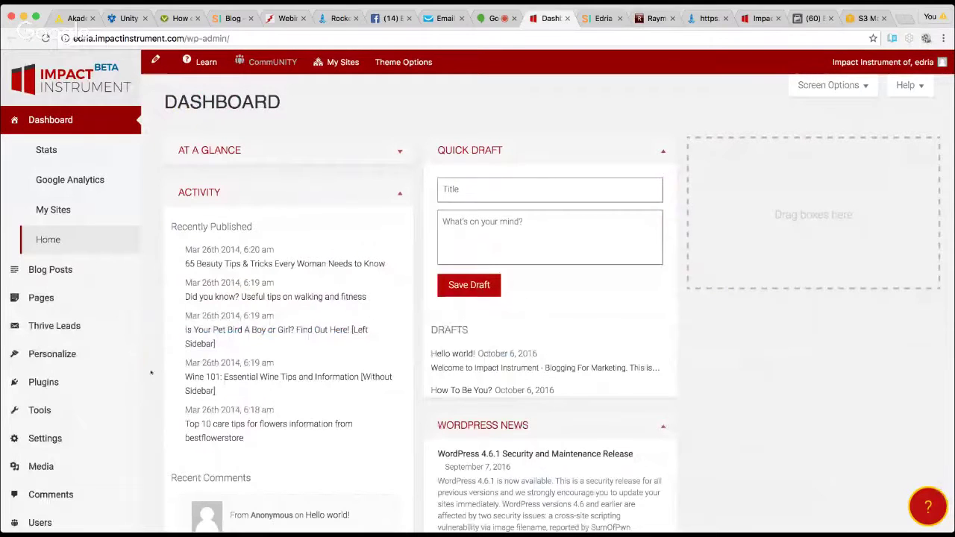
{"action": "mouse_move", "coordinate": [71, 340]}
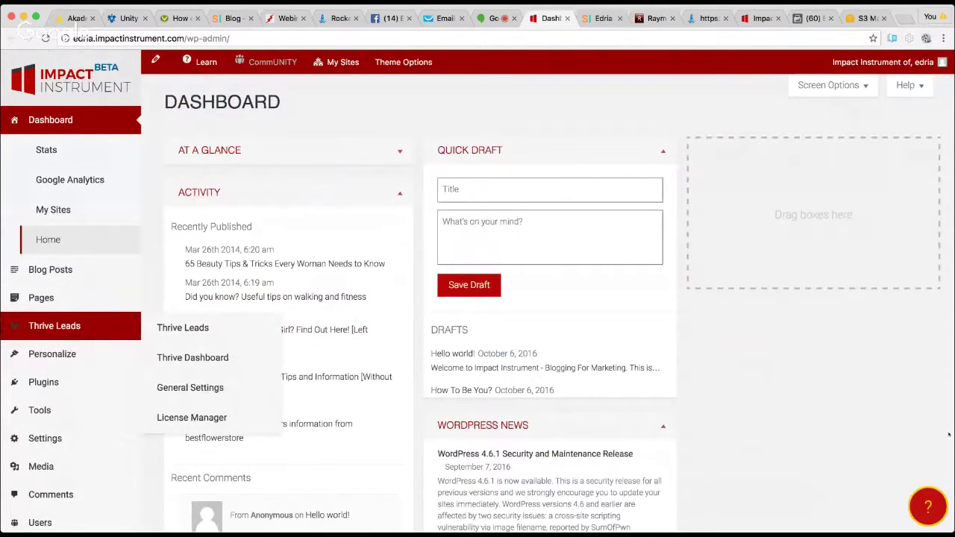
{"action": "left_click", "coordinate": [649, 19]}
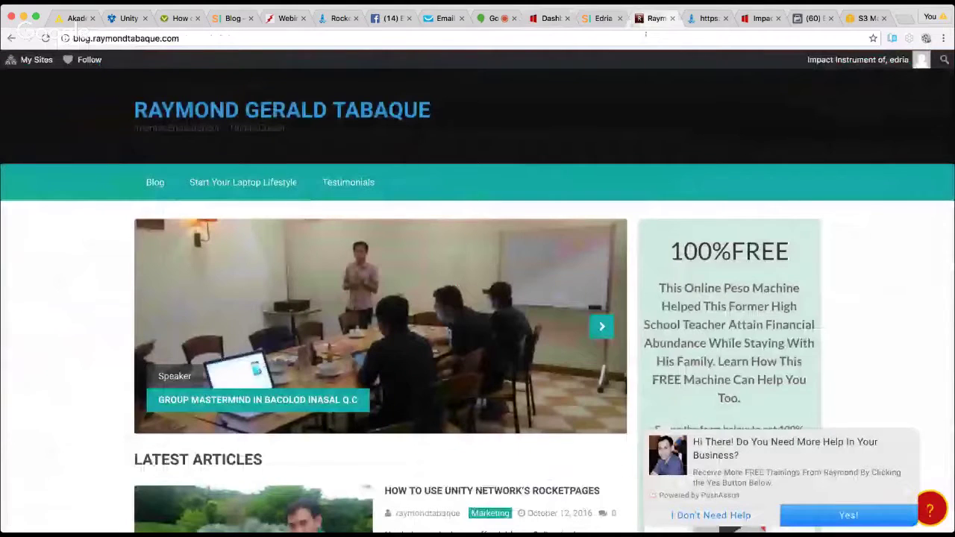
{"action": "scroll", "coordinate": [796, 468], "scroll_direction": "down", "scroll_amount": 4}
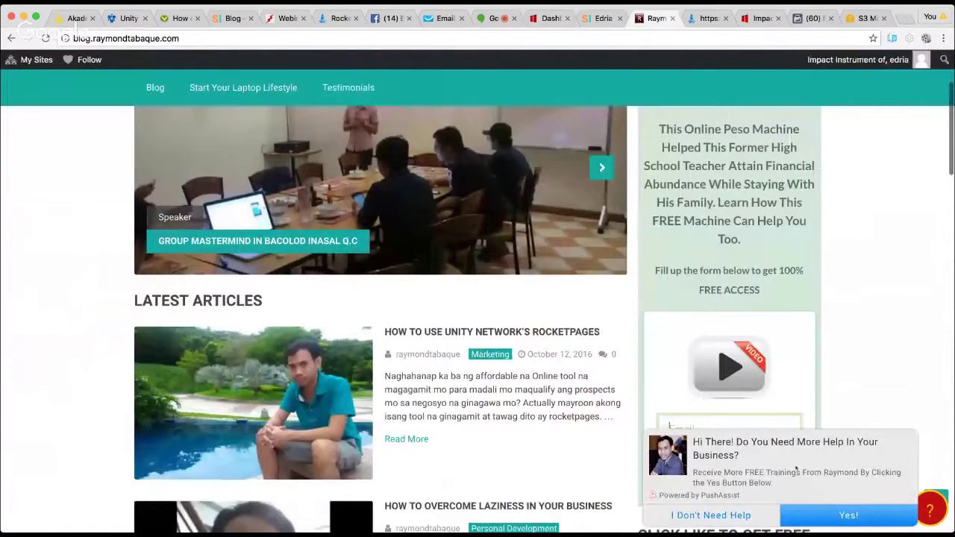
{"action": "scroll", "coordinate": [796, 469], "scroll_direction": "down", "scroll_amount": 2}
Step: Open Thrive Leads from the Impact Instrument dashboard and review the opt-in forms inside Lead Group Sample
{"action": "left_click", "coordinate": [551, 18]}
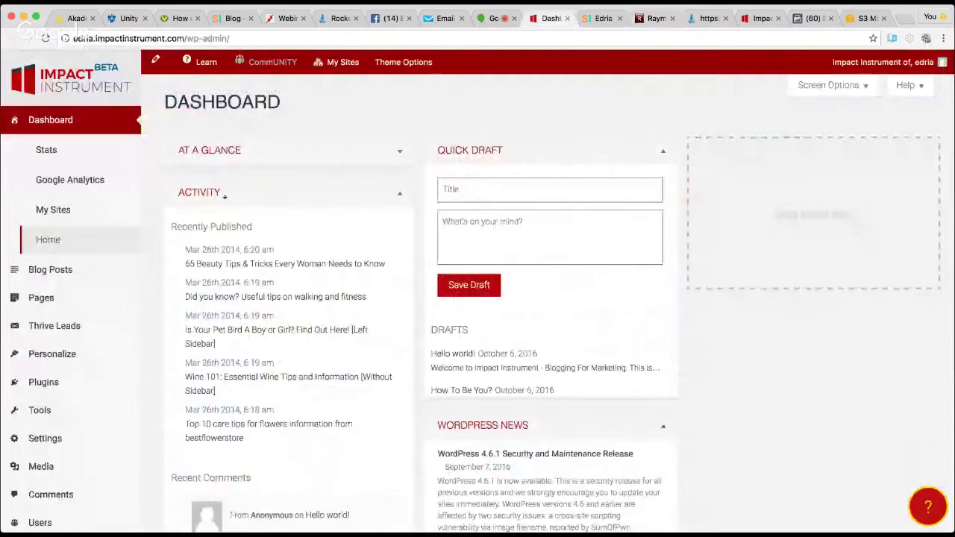
{"action": "left_click", "coordinate": [62, 335]}
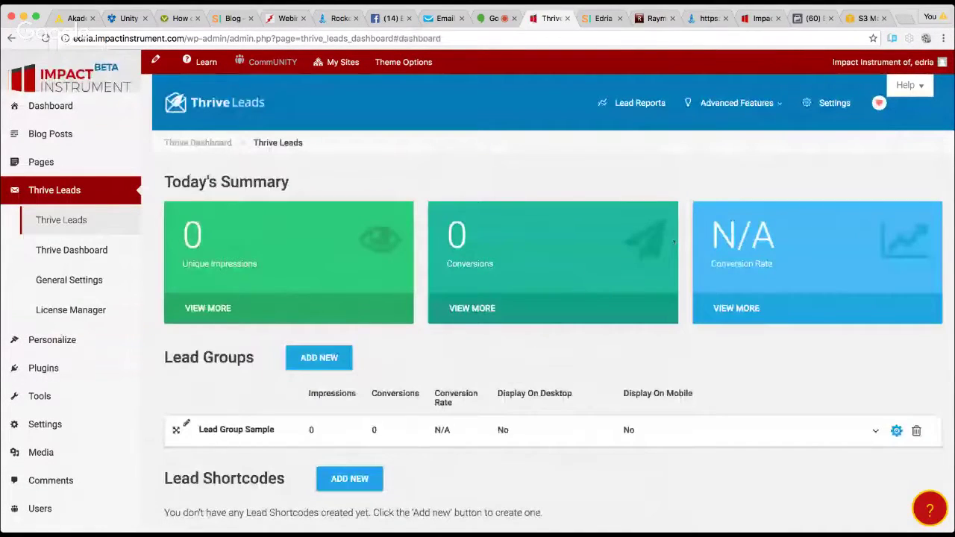
{"action": "scroll", "coordinate": [469, 247], "scroll_direction": "down", "scroll_amount": 5}
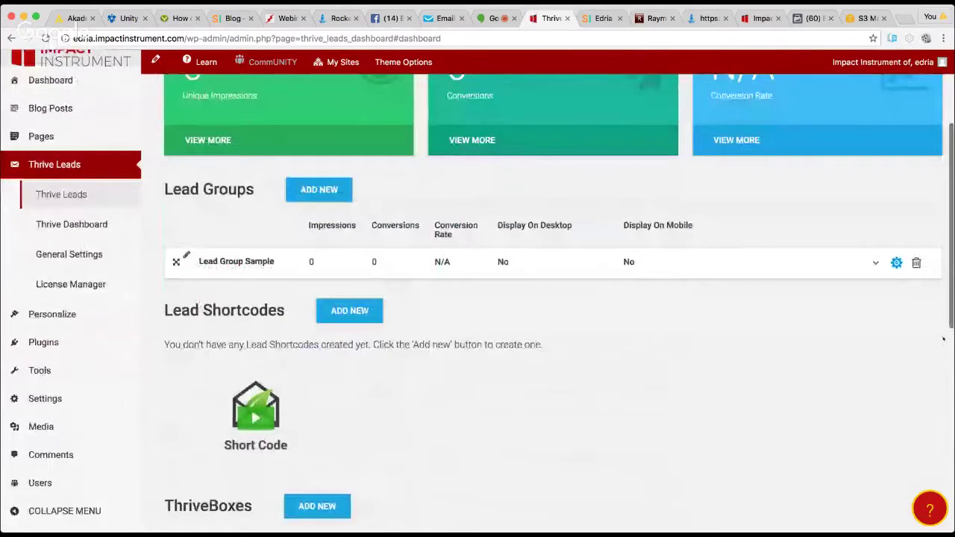
{"action": "left_click", "coordinate": [879, 263]}
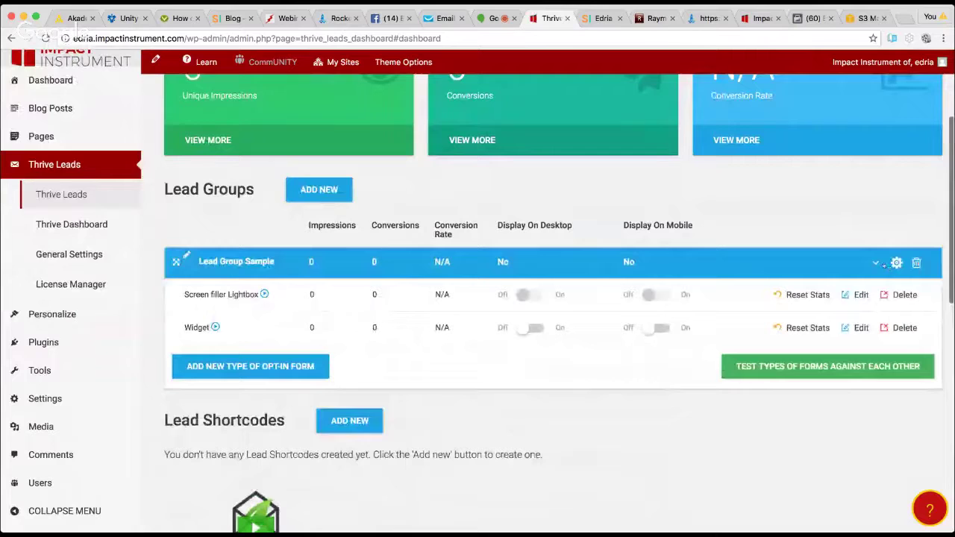
{"action": "left_click", "coordinate": [879, 263]}
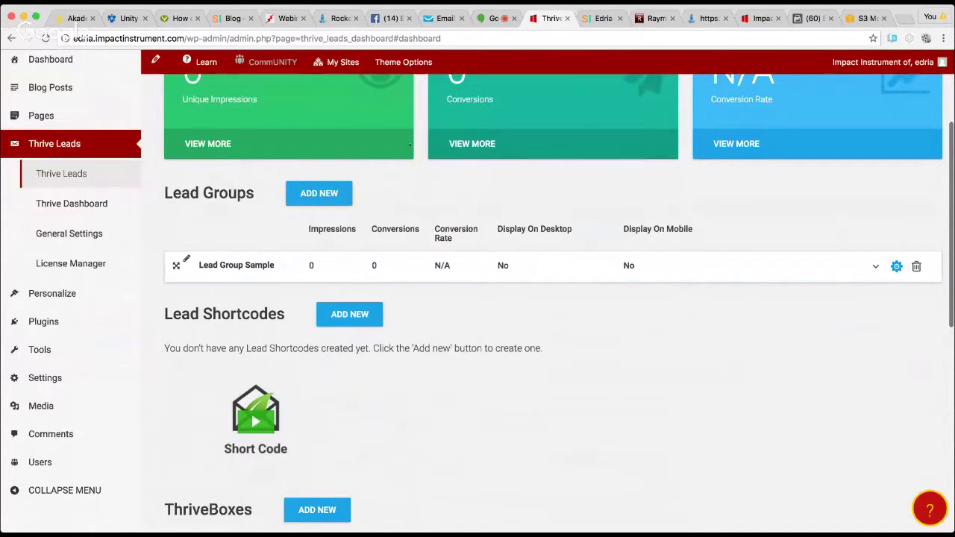
Step: Add a new lead group named "Unity Network Prospects" in Thrive Leads
{"action": "left_click", "coordinate": [332, 193]}
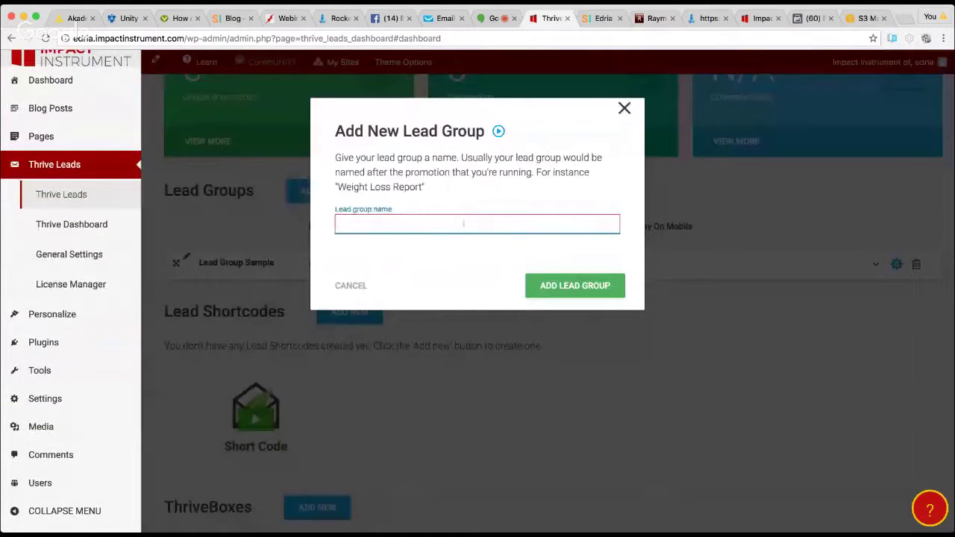
{"action": "type", "text": "Lea"}
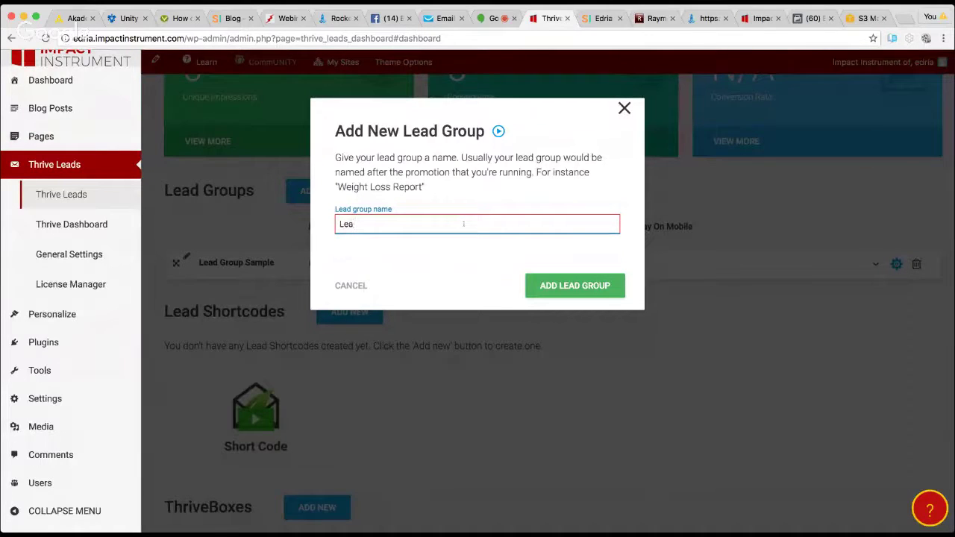
{"action": "key", "text": "BackSpace"}
{"action": "key", "text": "BackSpace"}
{"action": "key", "text": "BackSpace"}
{"action": "type", "text": "Unity Network Prospects"}
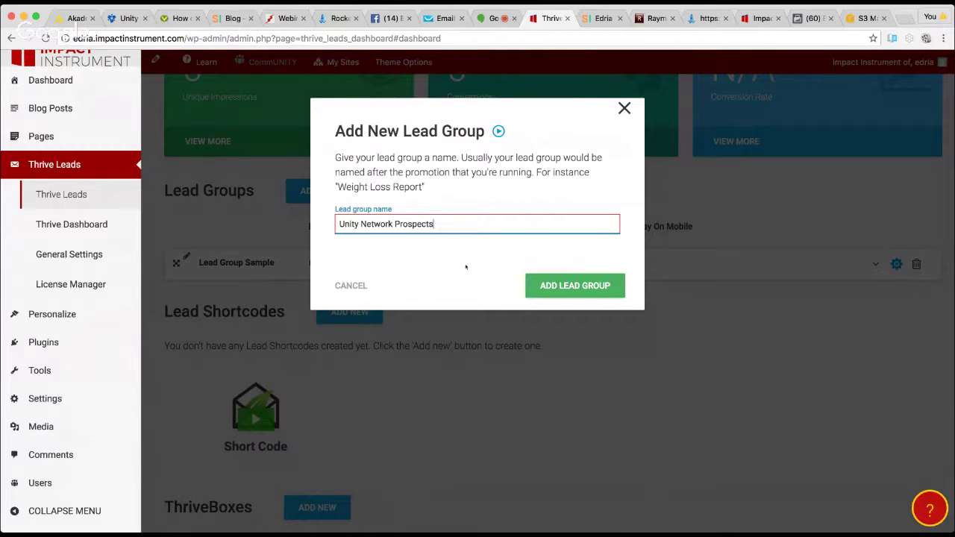
{"action": "key", "text": "Return"}
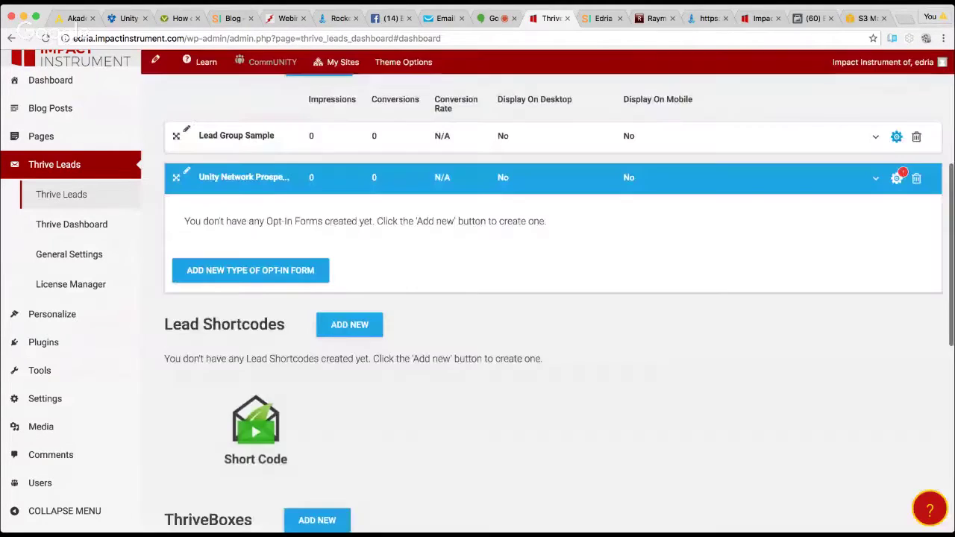
Step: Set the Unity Network Prospects group to display on all basic-settings locations, collapse the admin sidebar and save the display settings
{"action": "scroll", "coordinate": [382, 359], "scroll_direction": "up", "scroll_amount": 3}
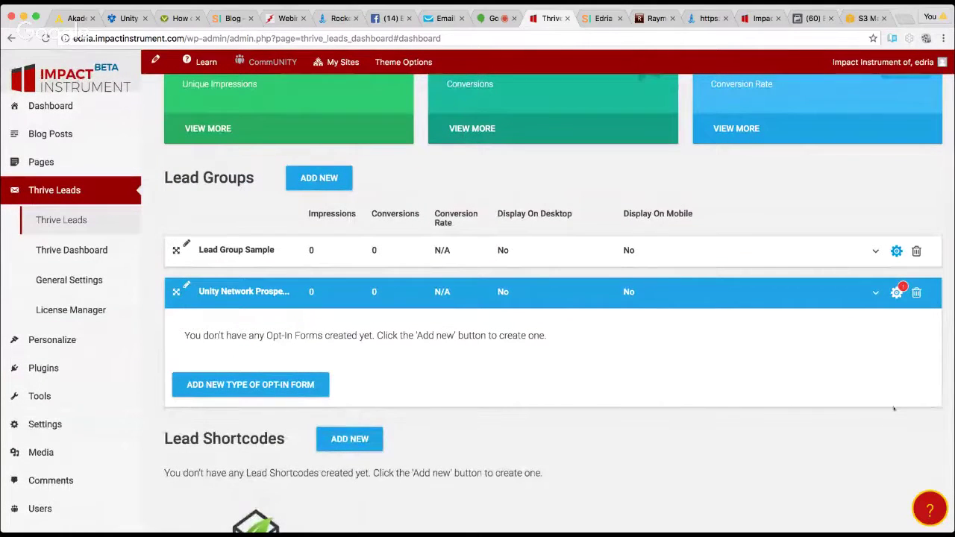
{"action": "left_click", "coordinate": [897, 293]}
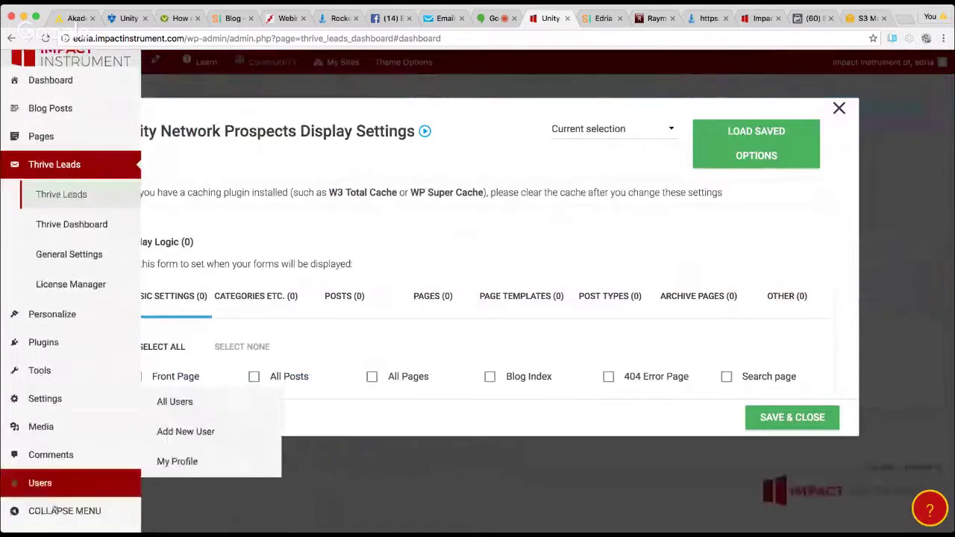
{"action": "left_click", "coordinate": [110, 502]}
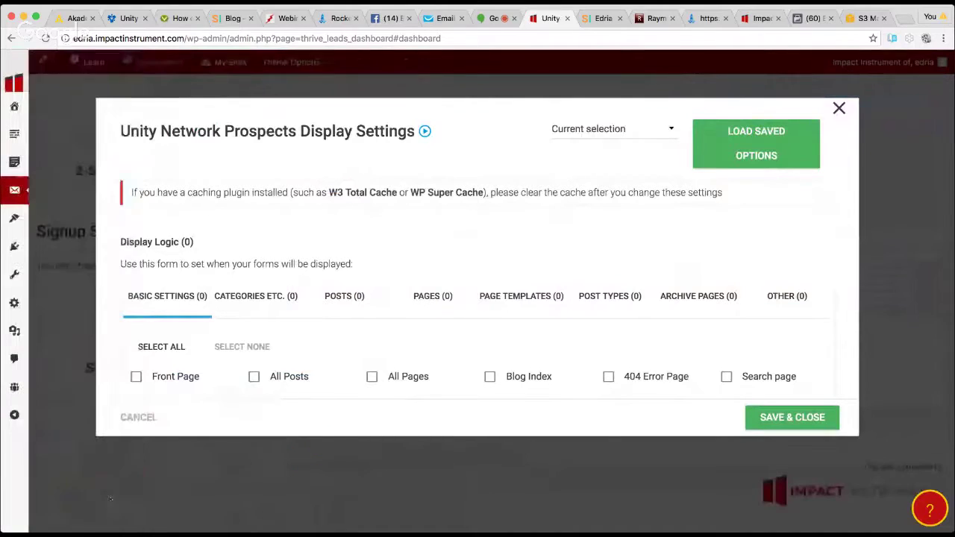
{"action": "left_click", "coordinate": [172, 347]}
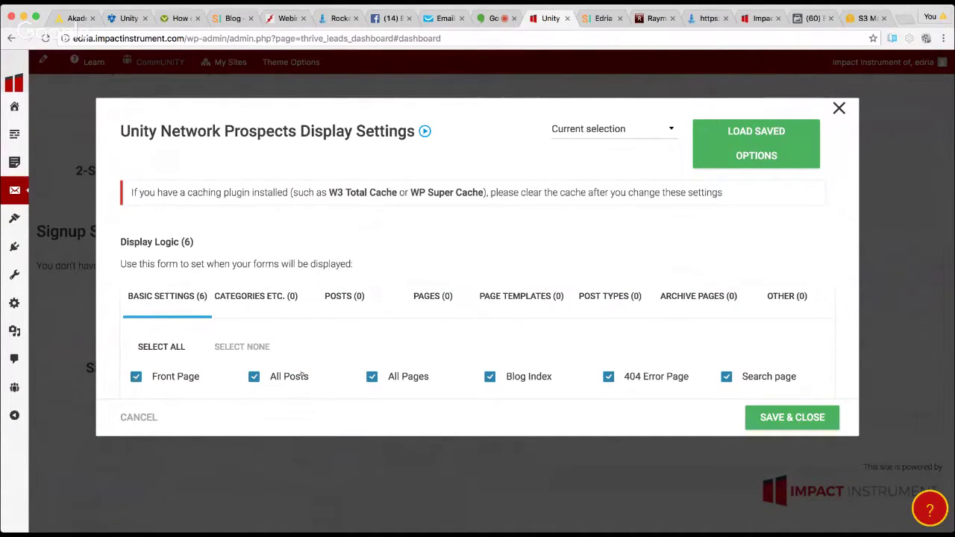
{"action": "left_click", "coordinate": [792, 417]}
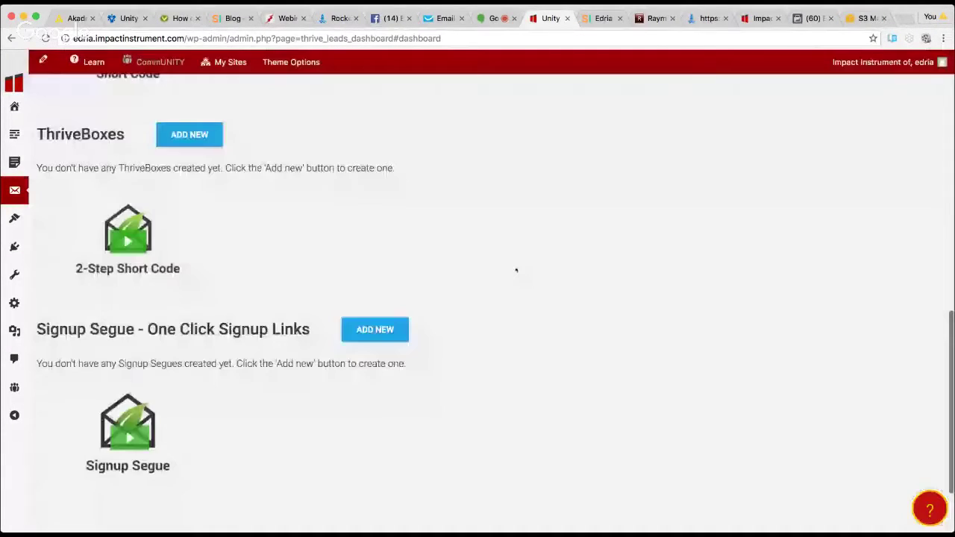
Step: Add a Widget opt-in form type to the Unity Network Prospects lead group
{"action": "scroll", "coordinate": [465, 241], "scroll_direction": "up", "scroll_amount": 10}
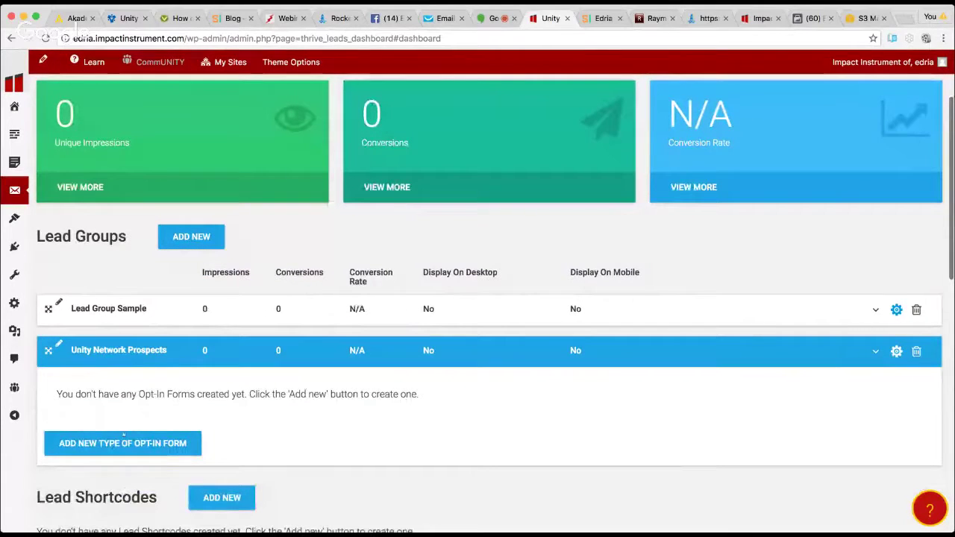
{"action": "left_click", "coordinate": [102, 446]}
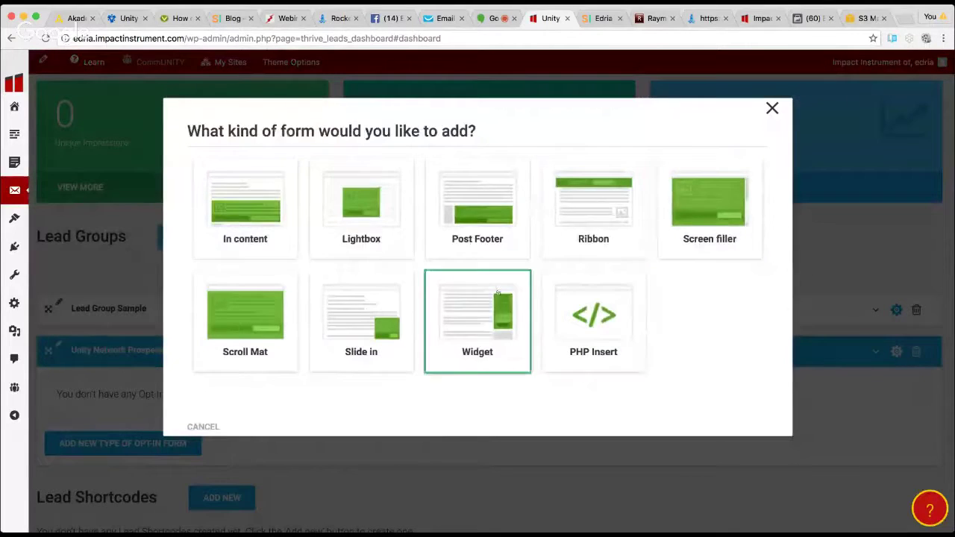
{"action": "left_click", "coordinate": [478, 320]}
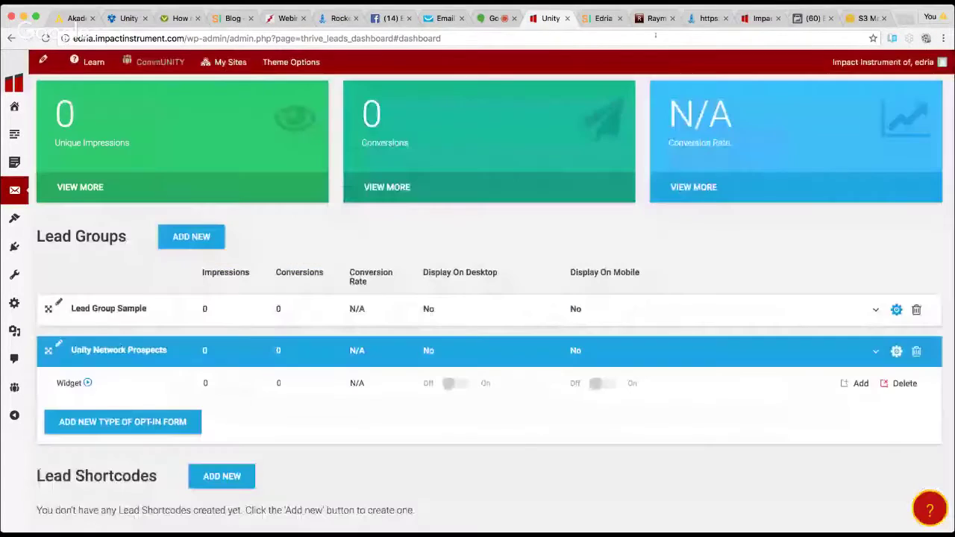
Step: Review the example blog's sidebar opt-in form and check the Hangouts chat, returning to the Thrive Leads dashboard
{"action": "key", "text": "ctrl+Tab"}
{"action": "key", "text": "ctrl+Tab"}
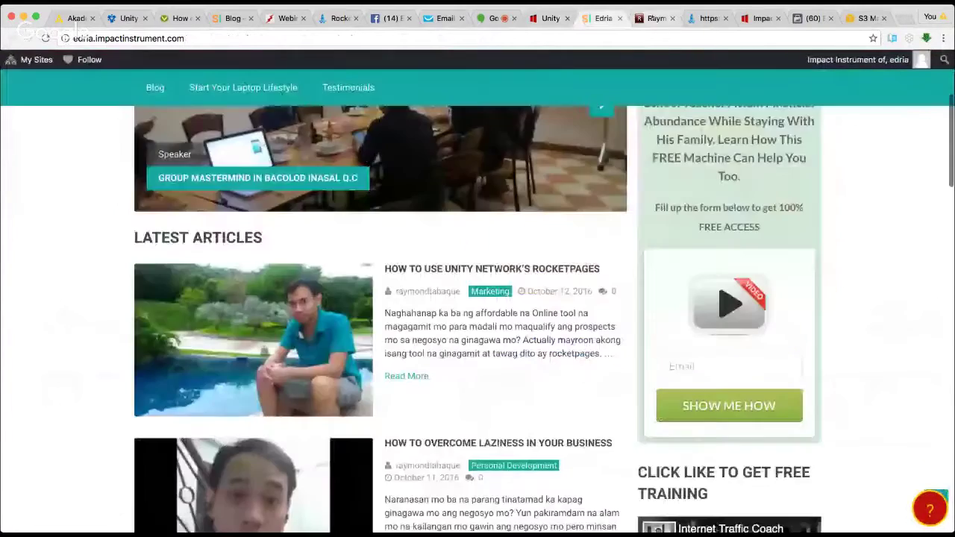
{"action": "scroll", "coordinate": [643, 123], "scroll_direction": "up", "scroll_amount": 3}
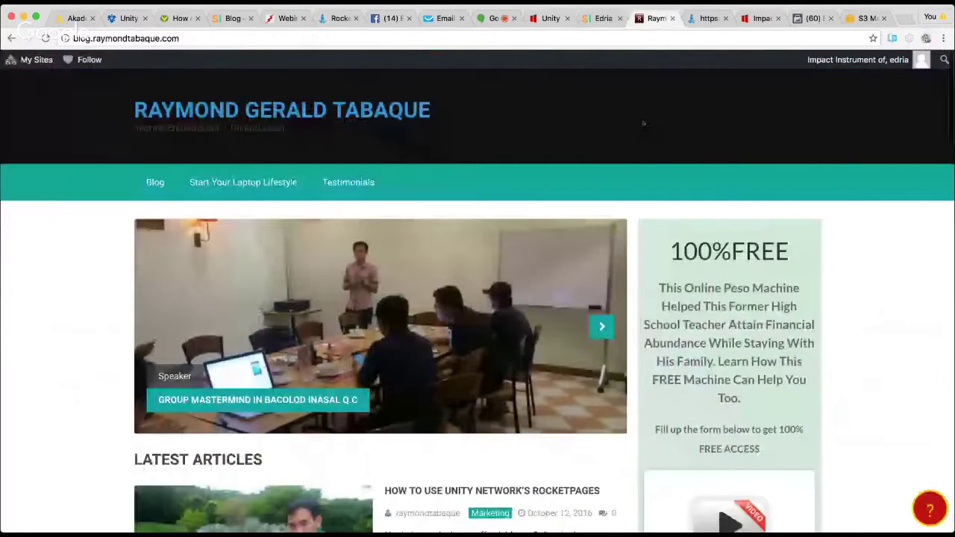
{"action": "key", "text": "ctrl+shift+Tab"}
{"action": "key", "text": "ctrl+shift+Tab"}
{"action": "left_click", "coordinate": [487, 18]}
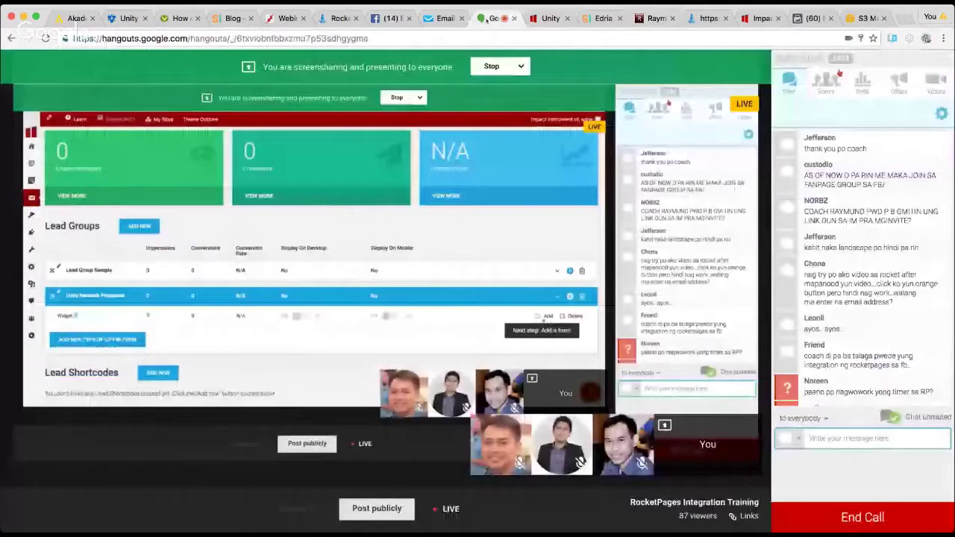
{"action": "key", "text": "ctrl+Tab"}
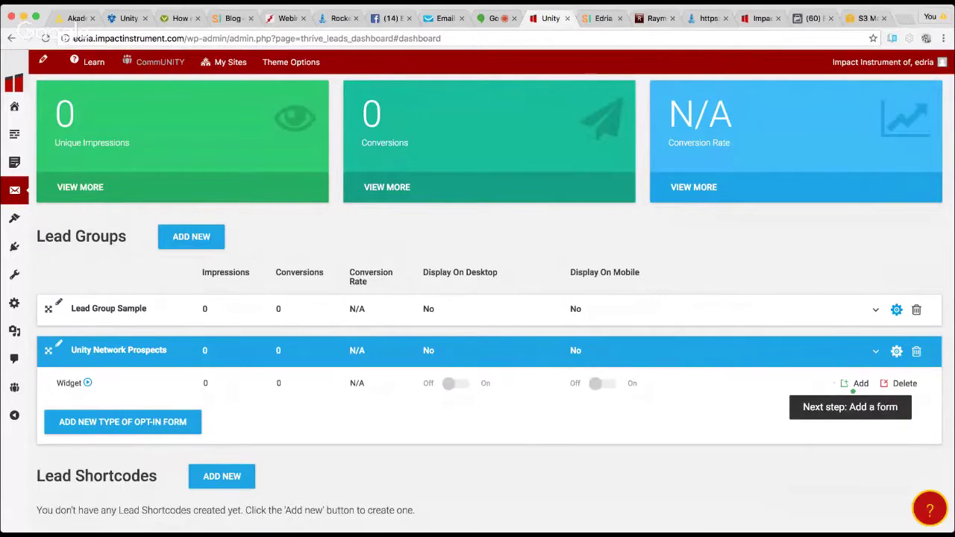
Step: Create a new form named "Widget" under the Unity Network Prospects widget type
{"action": "left_click", "coordinate": [851, 383]}
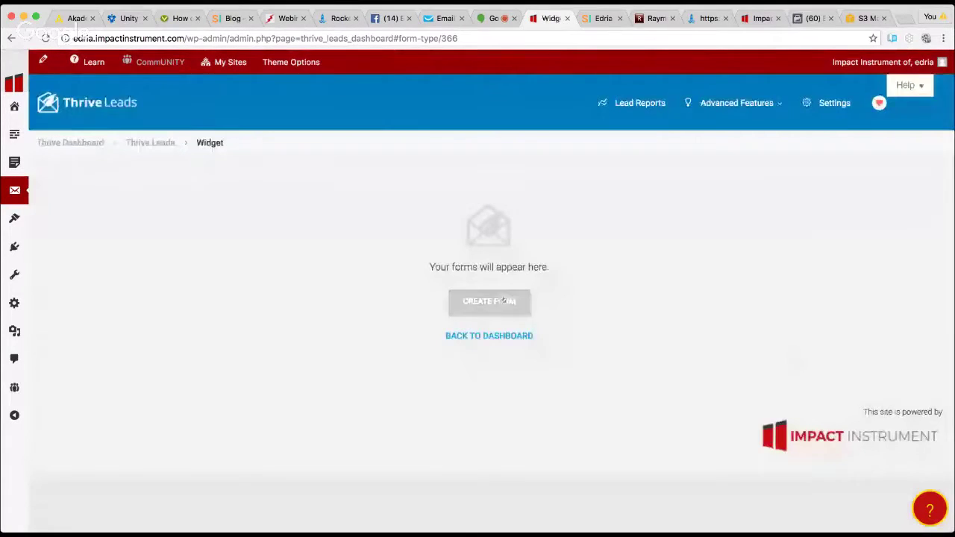
{"action": "left_click", "coordinate": [515, 299]}
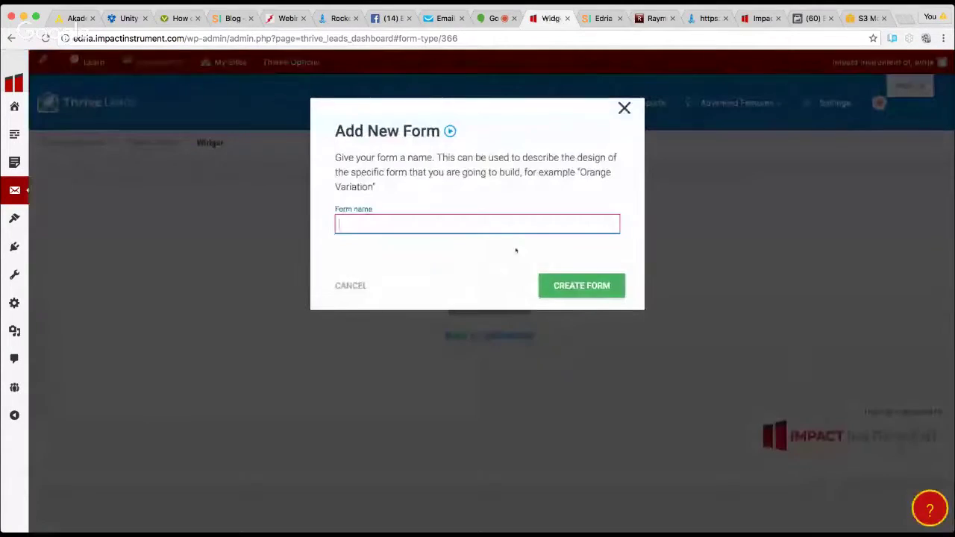
{"action": "type", "text": "Widget"}
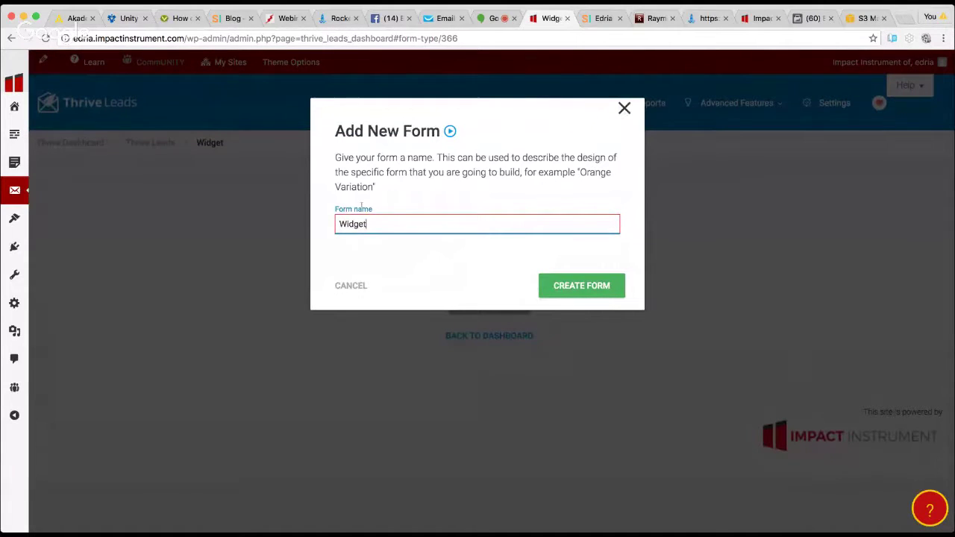
{"action": "key", "text": "Return"}
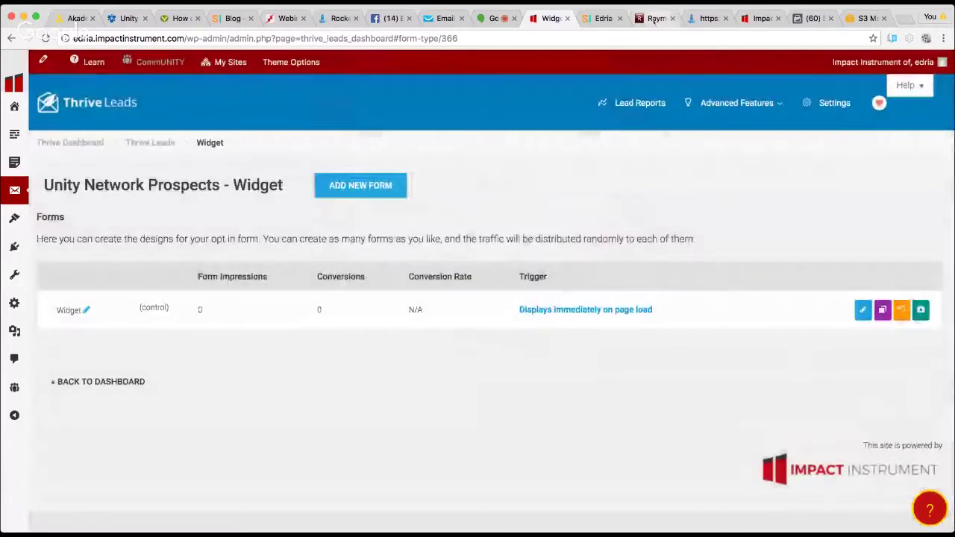
Step: Open the Widget form's design editor, glance at the example blog for comparison and apply the Widget Set 035 template
{"action": "left_click", "coordinate": [863, 310]}
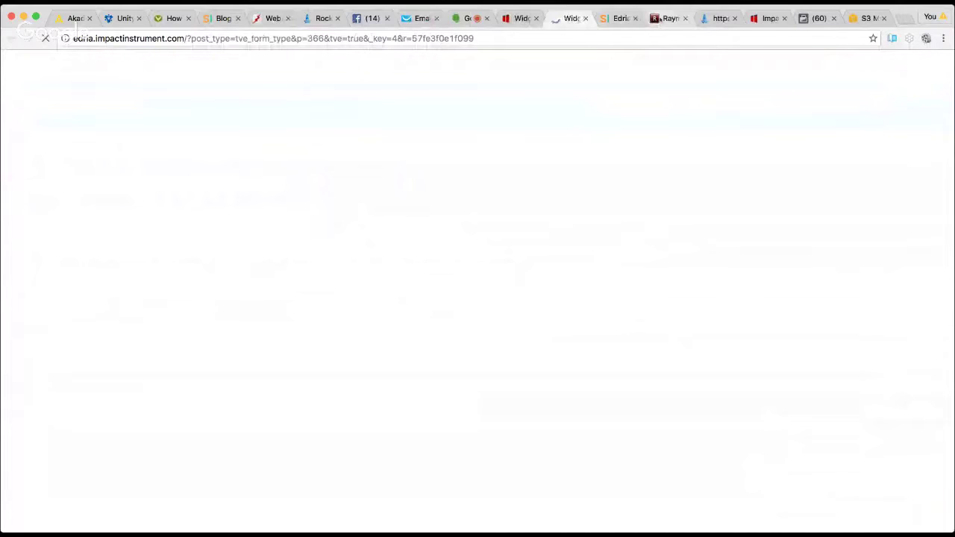
{"action": "left_click", "coordinate": [660, 17]}
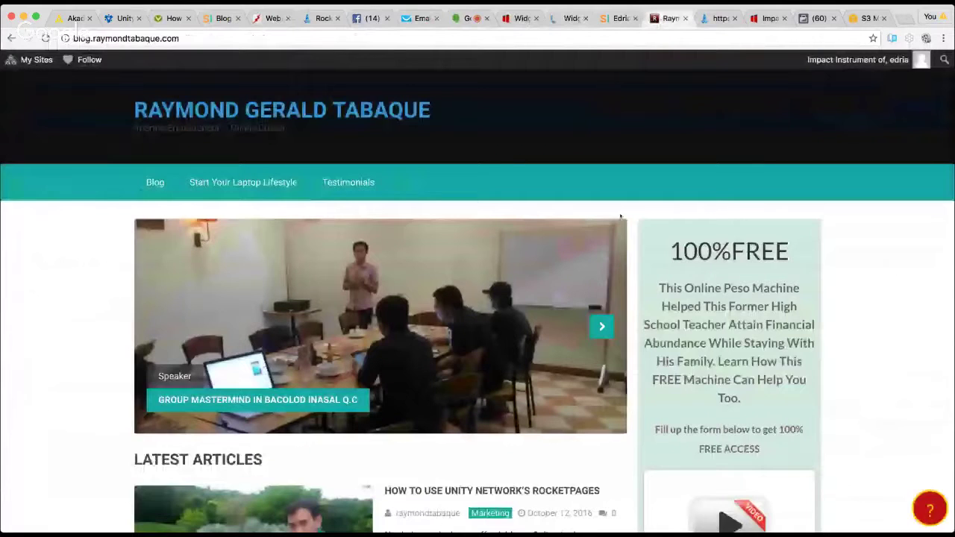
{"action": "key", "text": "ctrl+shift+Tab"}
{"action": "key", "text": "ctrl+shift+Tab"}
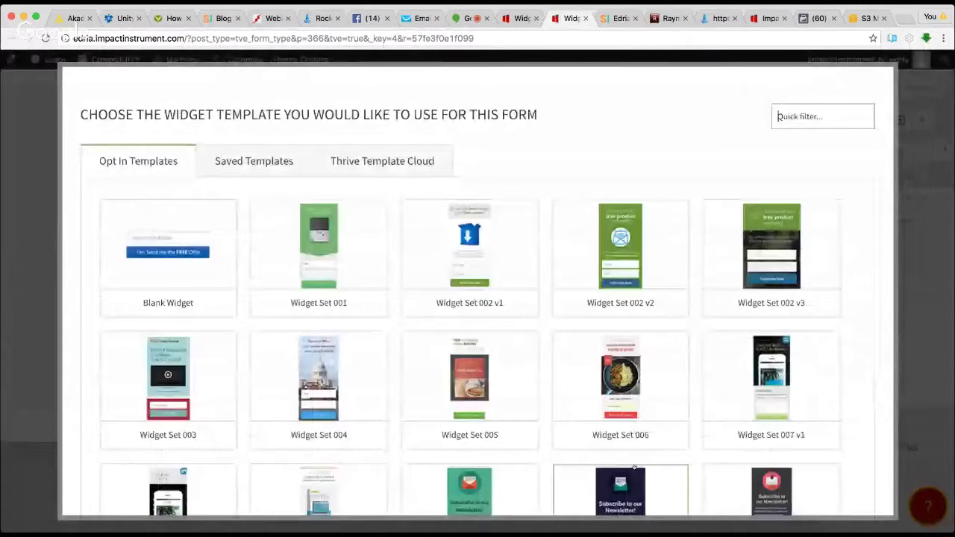
{"action": "scroll", "coordinate": [471, 295], "scroll_direction": "down", "scroll_amount": 10}
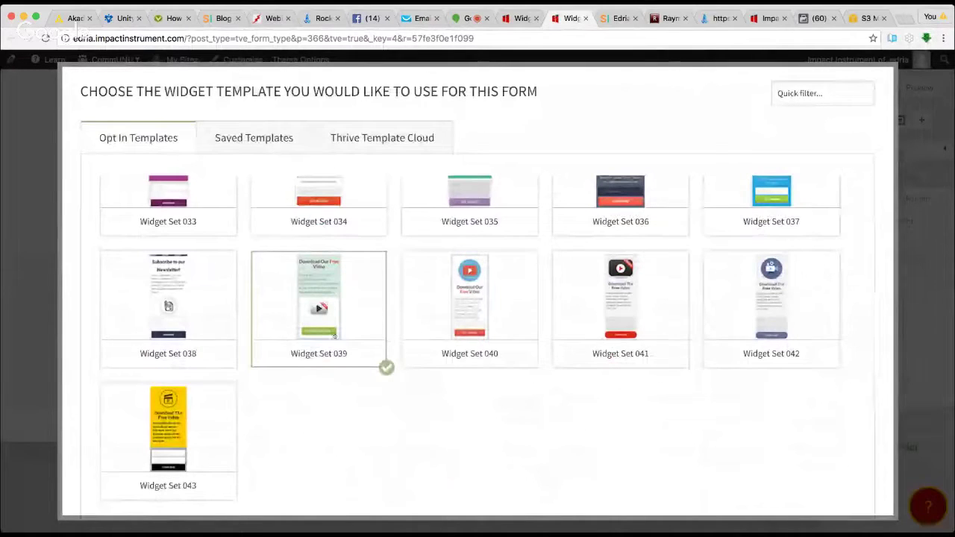
{"action": "scroll", "coordinate": [388, 351], "scroll_direction": "up", "scroll_amount": 3}
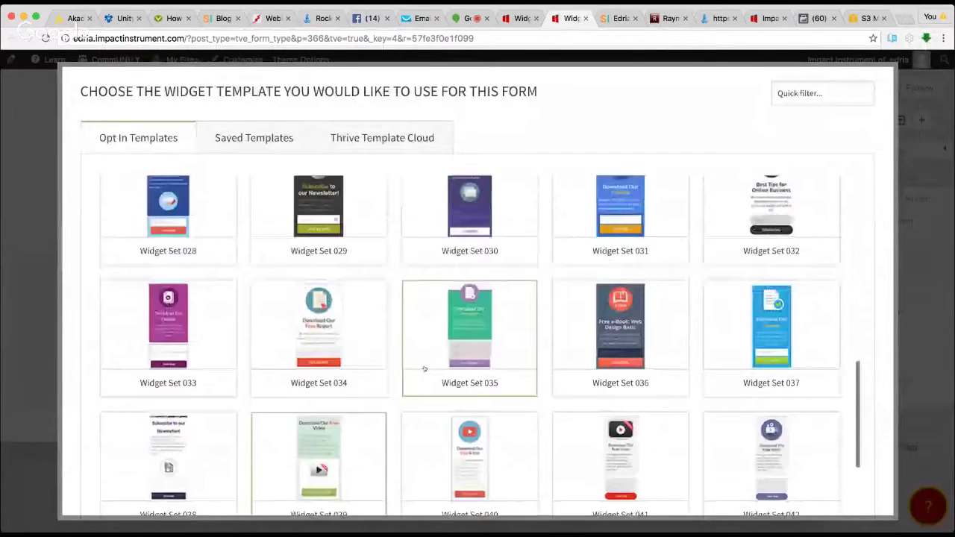
{"action": "left_click", "coordinate": [424, 367]}
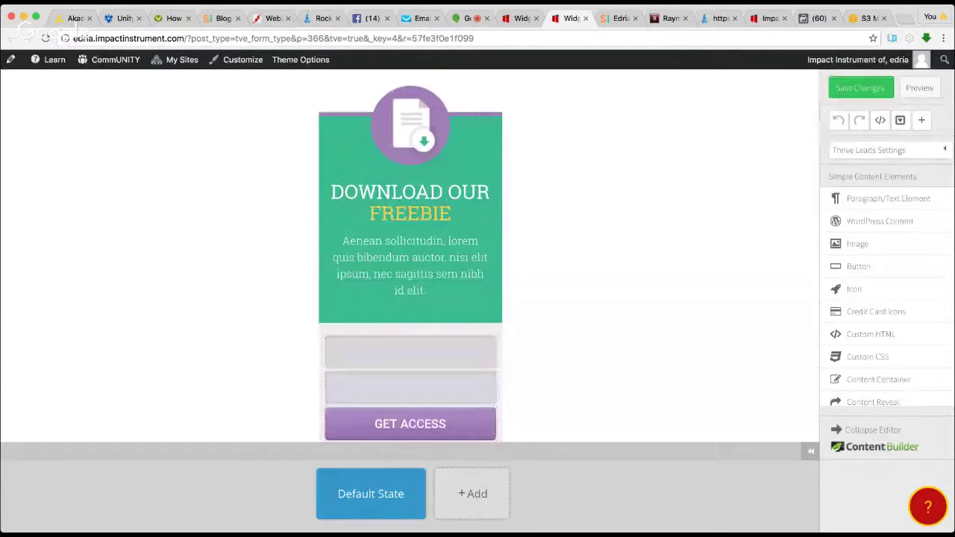
Step: Start a new service connection for the form's lead generation fields, using API as the connection type
{"action": "left_click", "coordinate": [318, 373]}
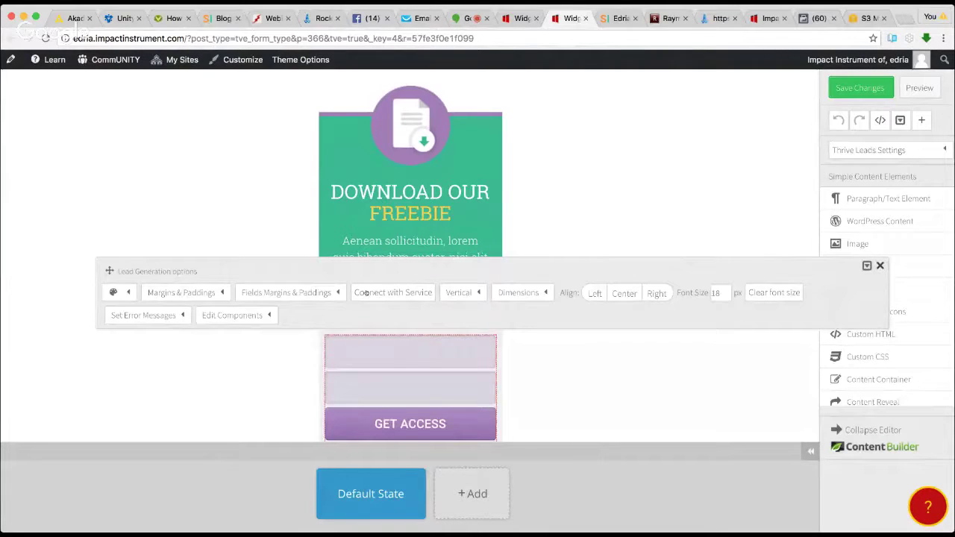
{"action": "left_click", "coordinate": [366, 293]}
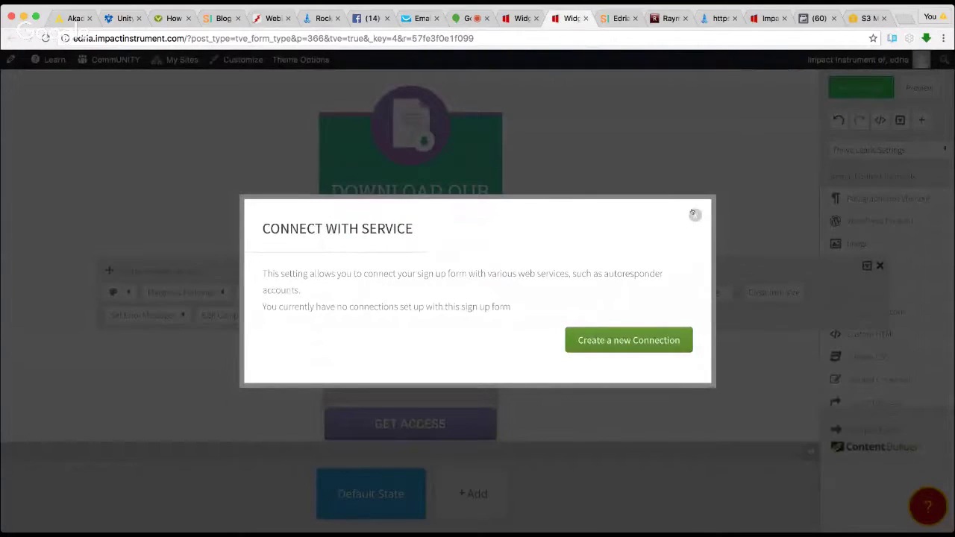
{"action": "left_click", "coordinate": [695, 215]}
{"action": "left_click", "coordinate": [394, 357]}
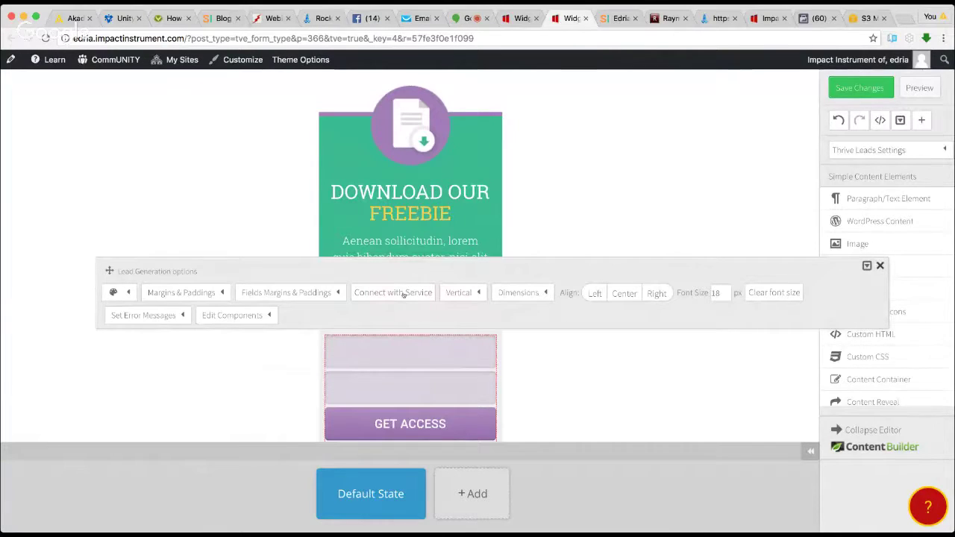
{"action": "left_click", "coordinate": [403, 294]}
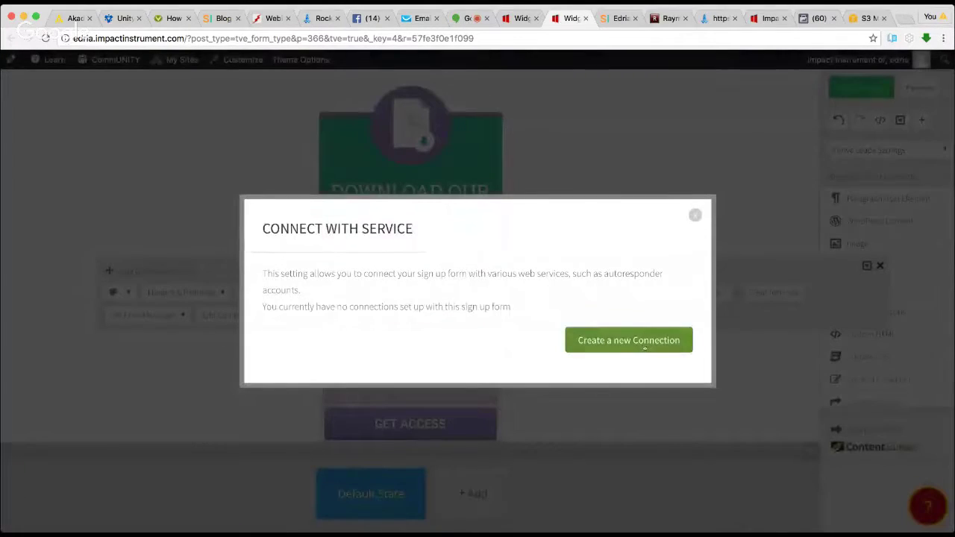
{"action": "left_click", "coordinate": [645, 345]}
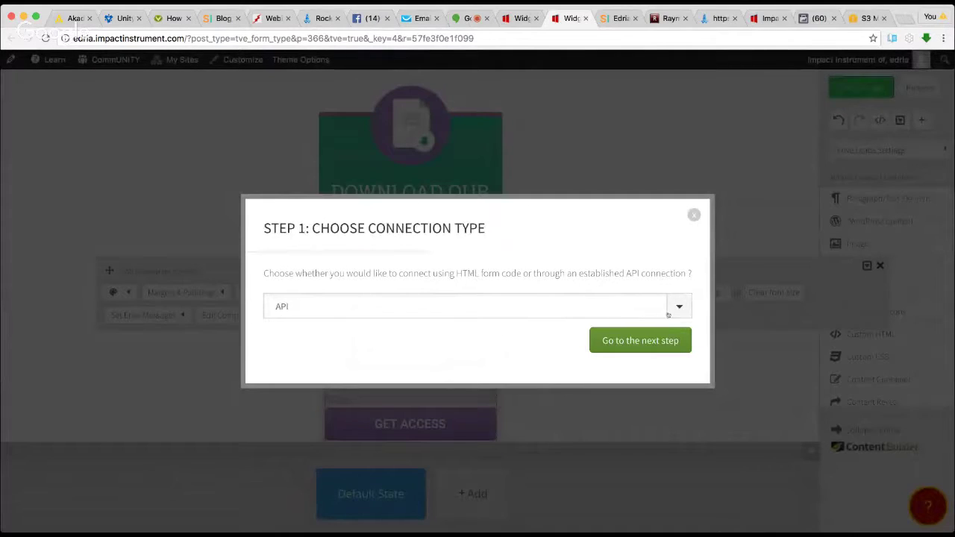
{"action": "left_click", "coordinate": [647, 347]}
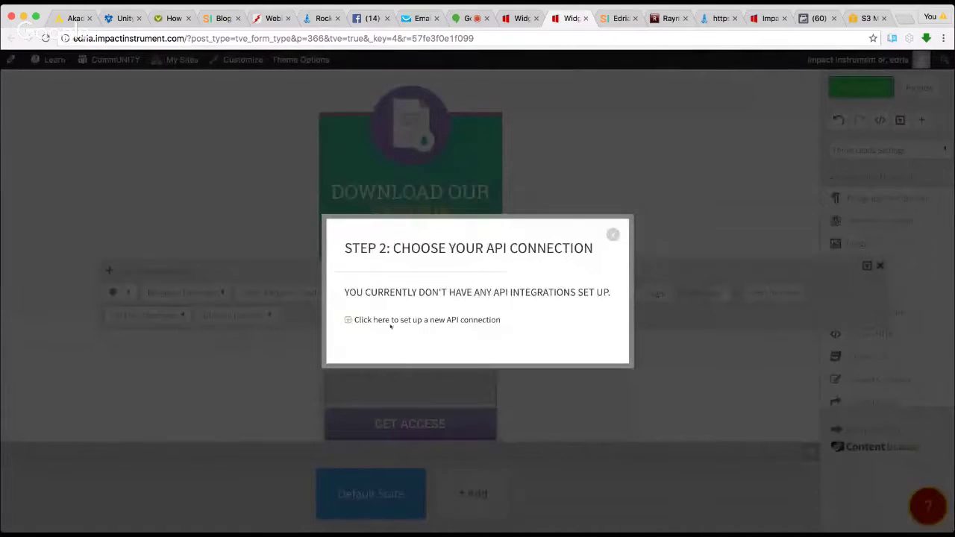
Step: Point out the API connection notice and open the Thrive Themes Active Connections page to set up a new one
{"action": "left_click_drag", "start_coordinate": [346, 292], "coordinate": [608, 292]}
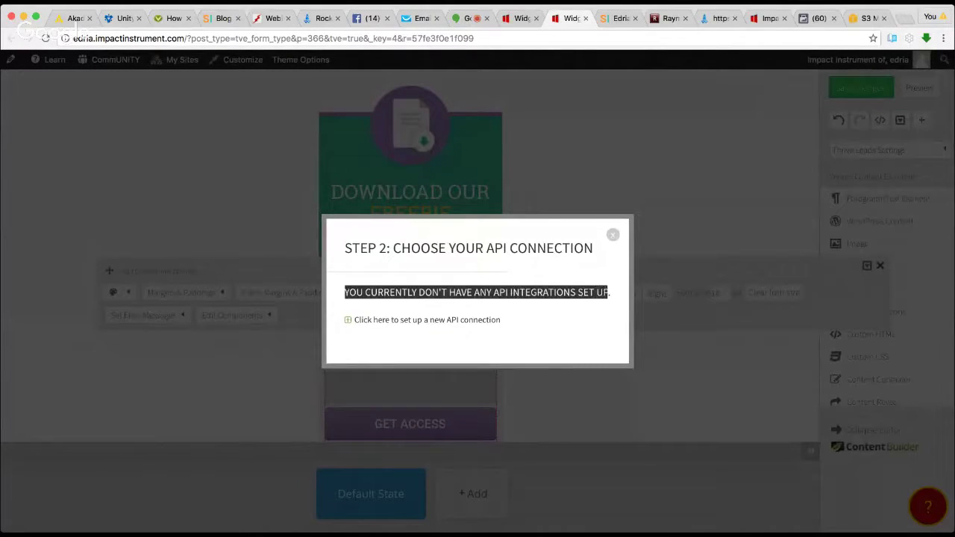
{"action": "left_click", "coordinate": [612, 291]}
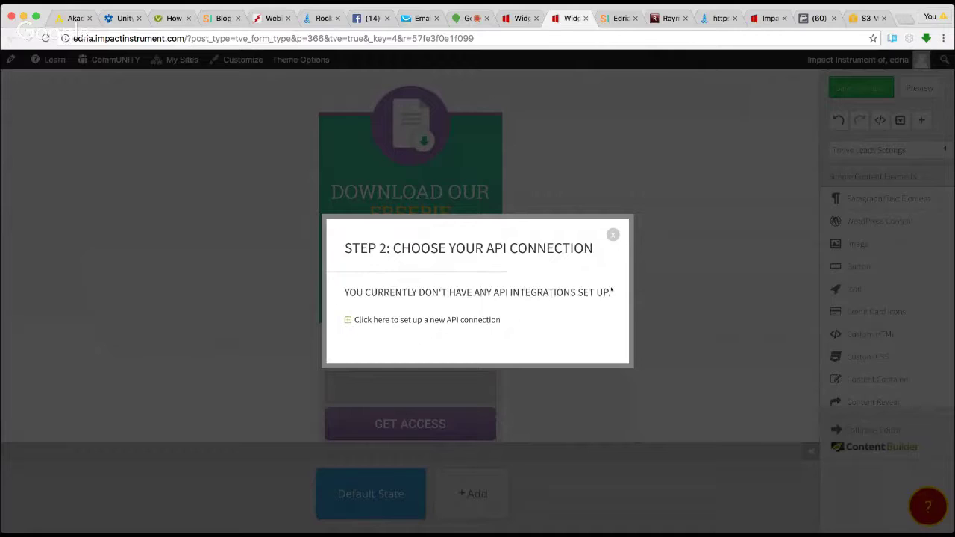
{"action": "triple_click", "coordinate": [407, 321]}
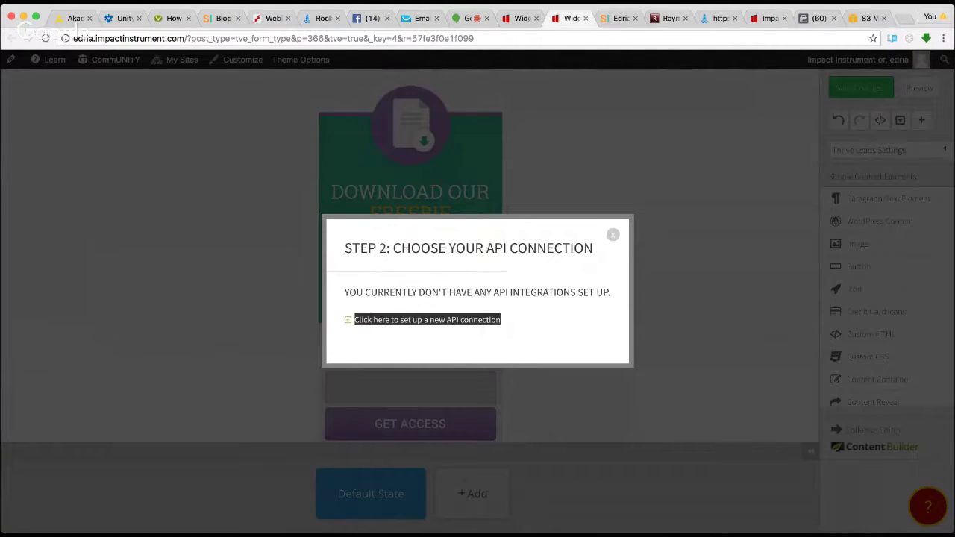
{"action": "left_click", "coordinate": [590, 18]}
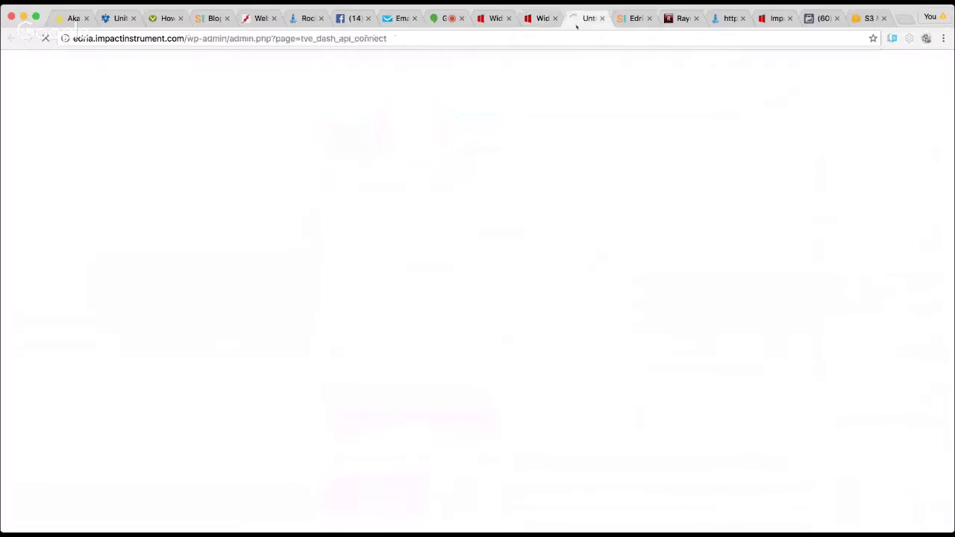
{"action": "left_click", "coordinate": [539, 18]}
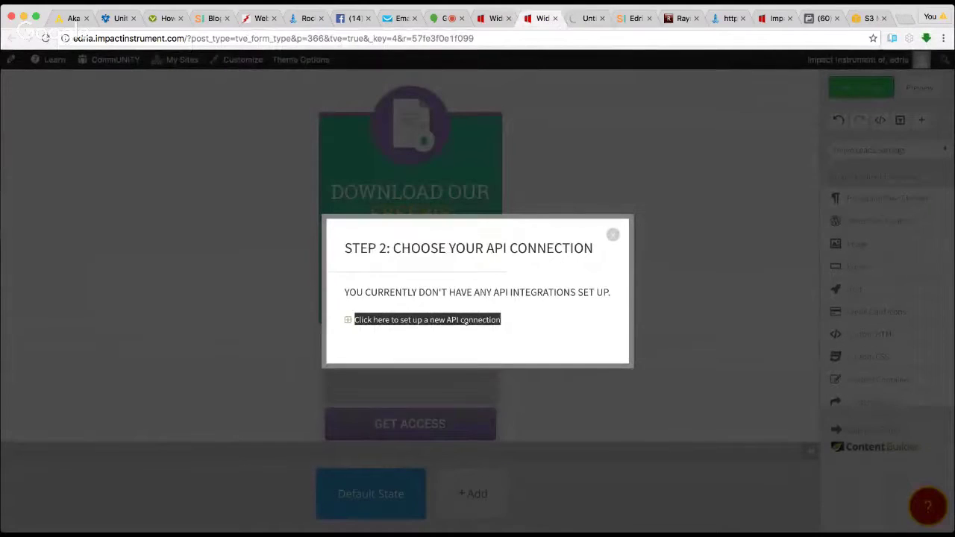
{"action": "left_click", "coordinate": [573, 22]}
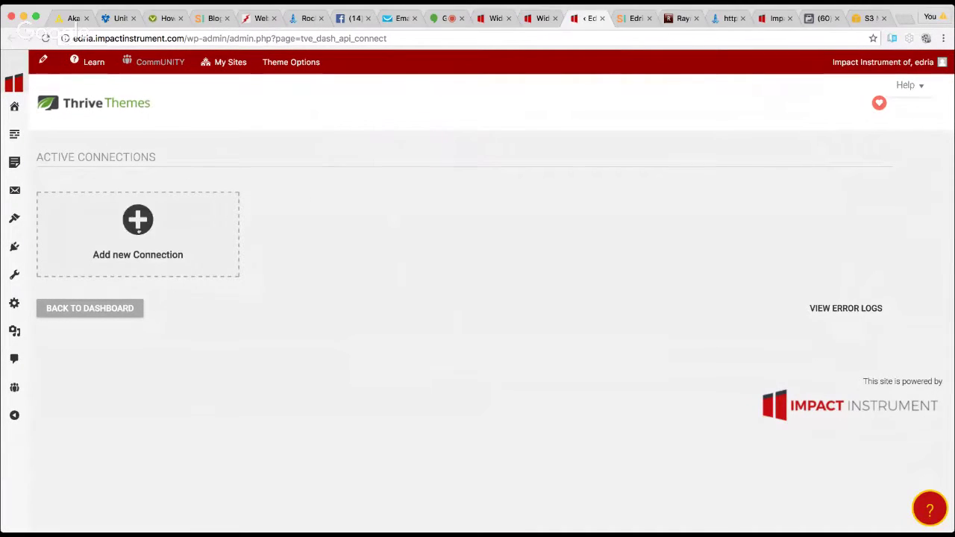
Step: Add a new active connection, choosing GetResponse as the app, and get its API key field ready for entry
{"action": "left_click", "coordinate": [205, 222]}
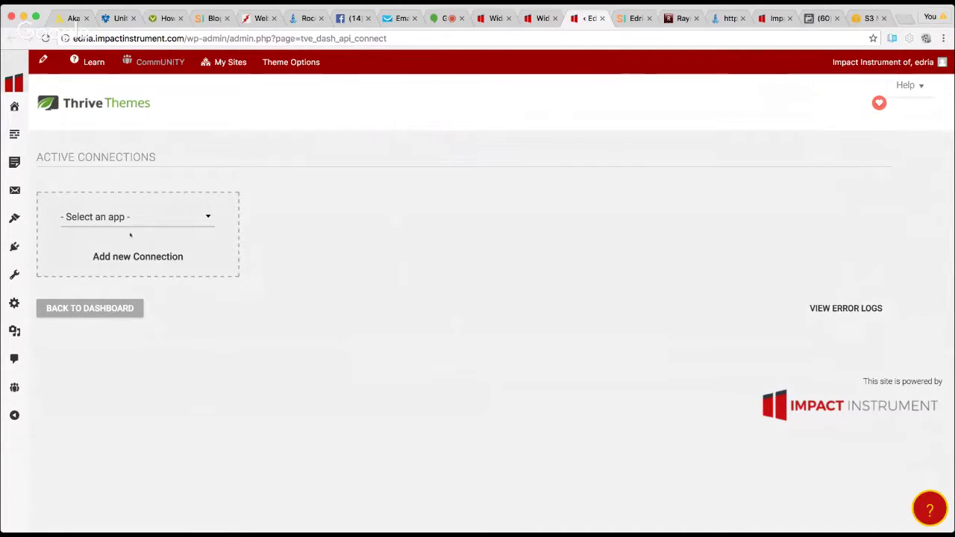
{"action": "left_click", "coordinate": [201, 217]}
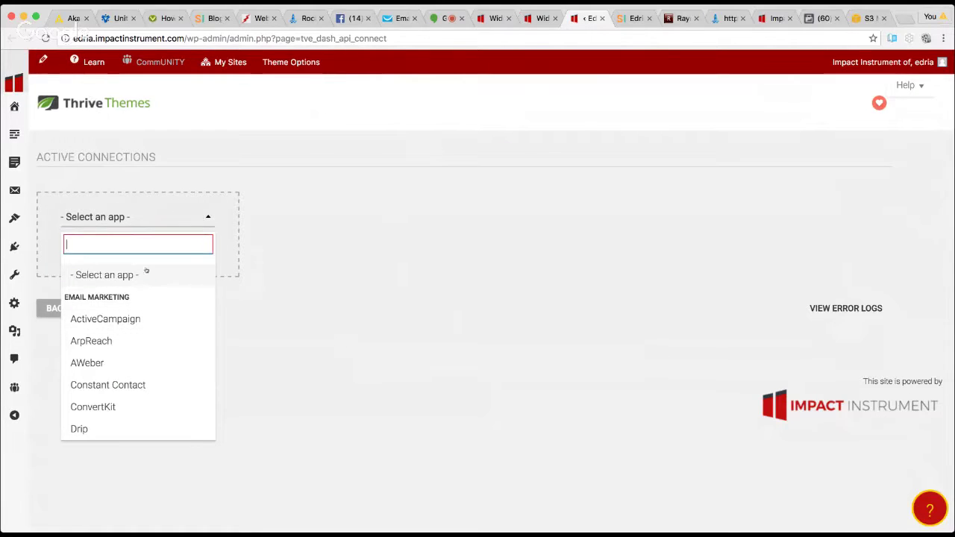
{"action": "type", "text": "get"}
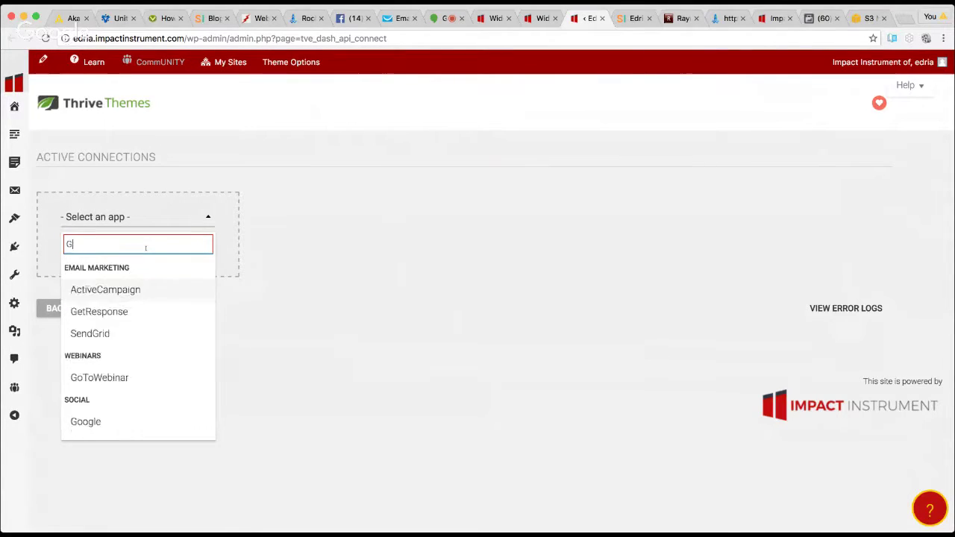
{"action": "left_click", "coordinate": [135, 288]}
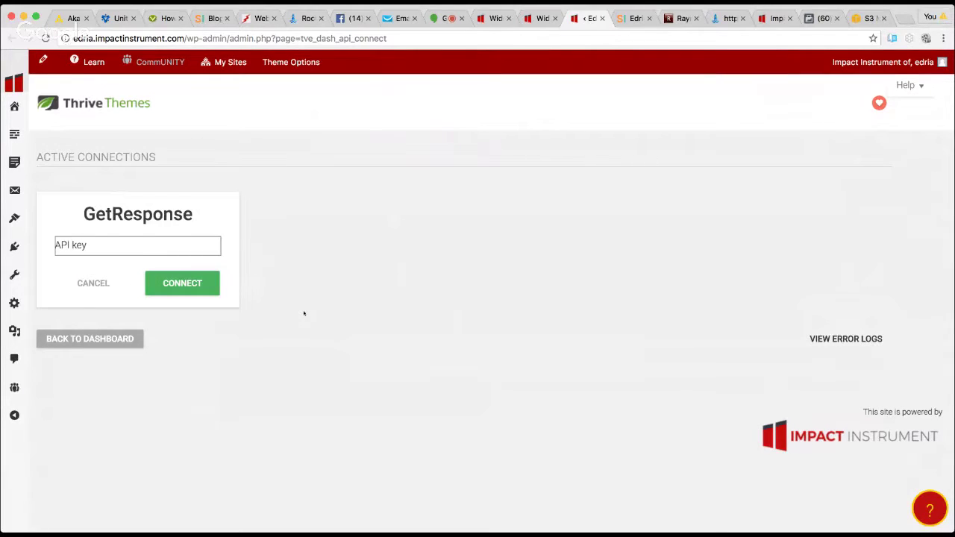
{"action": "left_click", "coordinate": [174, 243]}
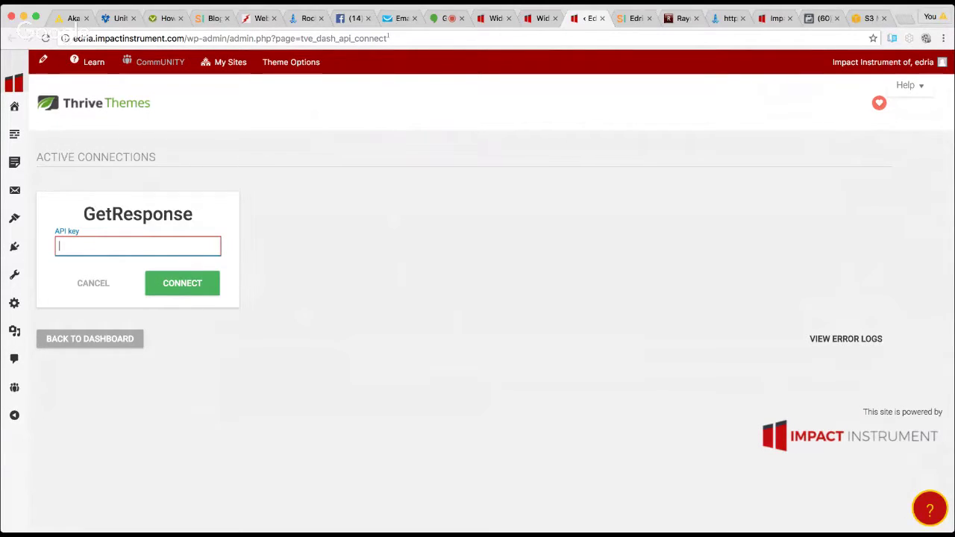
Step: Switch to the GetResponse account, open its API & OAuth settings and copy the Team API key
{"action": "left_click", "coordinate": [399, 18]}
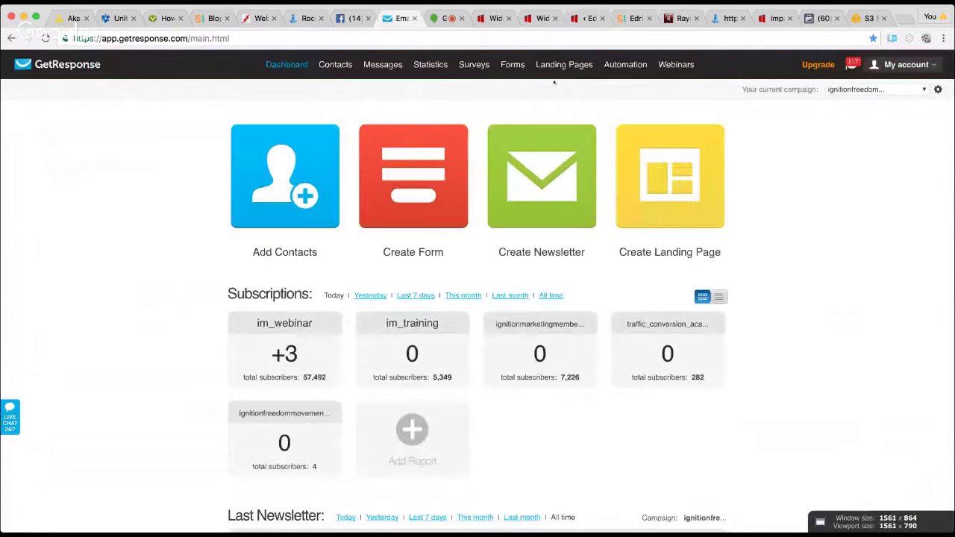
{"action": "left_click", "coordinate": [906, 64]}
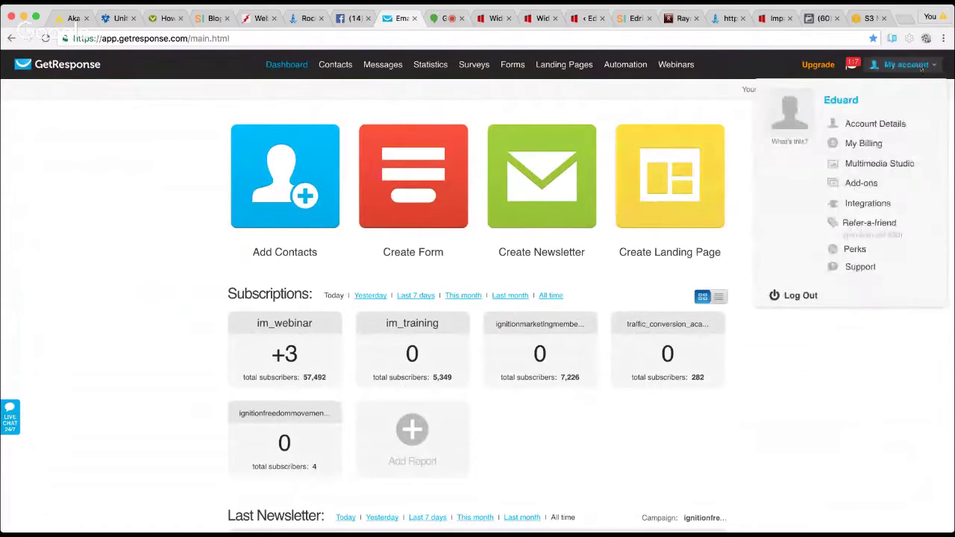
{"action": "left_click", "coordinate": [869, 198]}
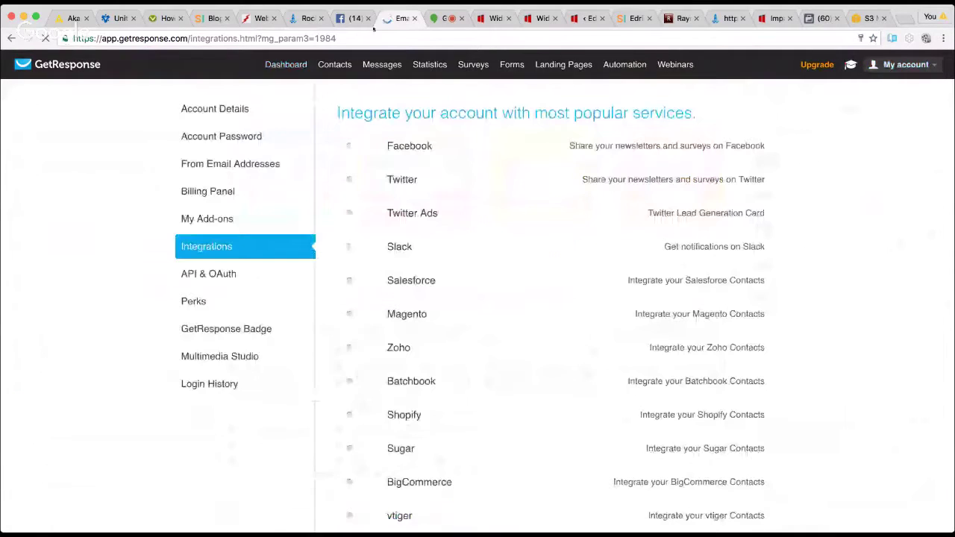
{"action": "left_click", "coordinate": [271, 263]}
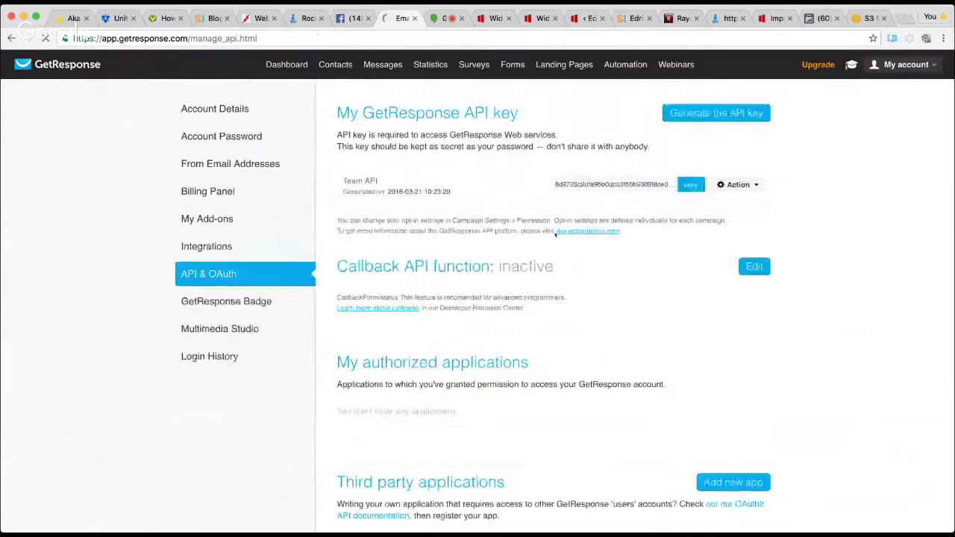
{"action": "left_click", "coordinate": [691, 185]}
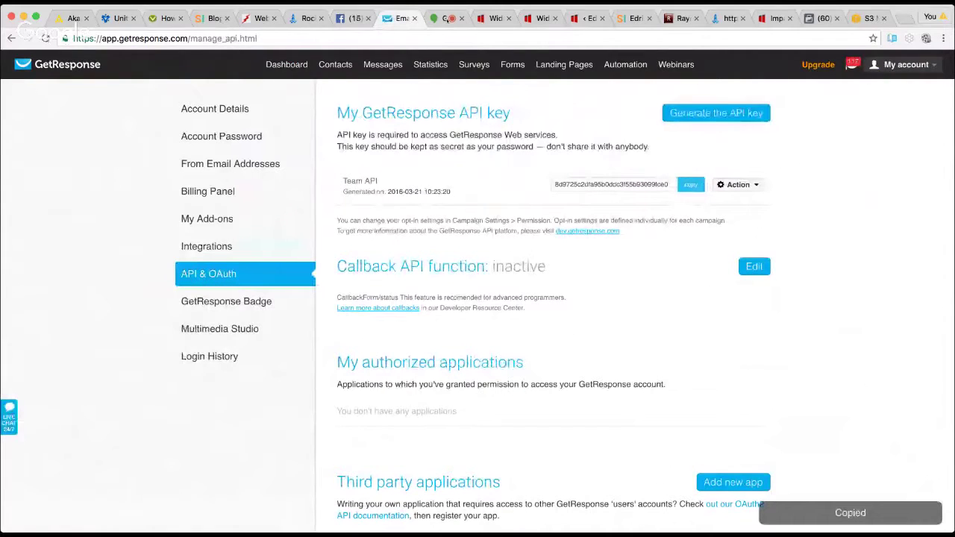
Step: Return to the Thrive Themes Active Connections page, paste the API key for GetResponse and complete the connection
{"action": "left_click", "coordinate": [447, 17]}
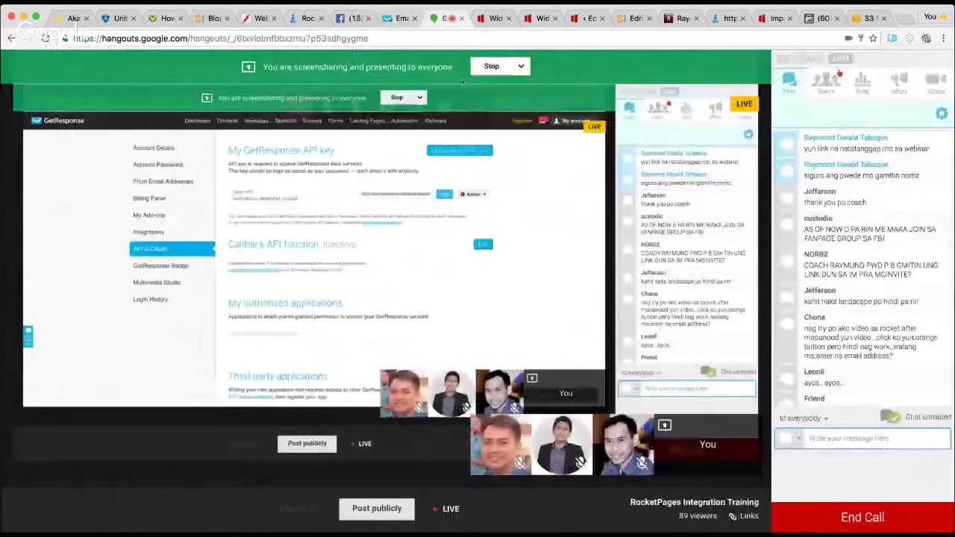
{"action": "left_click", "coordinate": [493, 18]}
{"action": "left_click", "coordinate": [590, 18]}
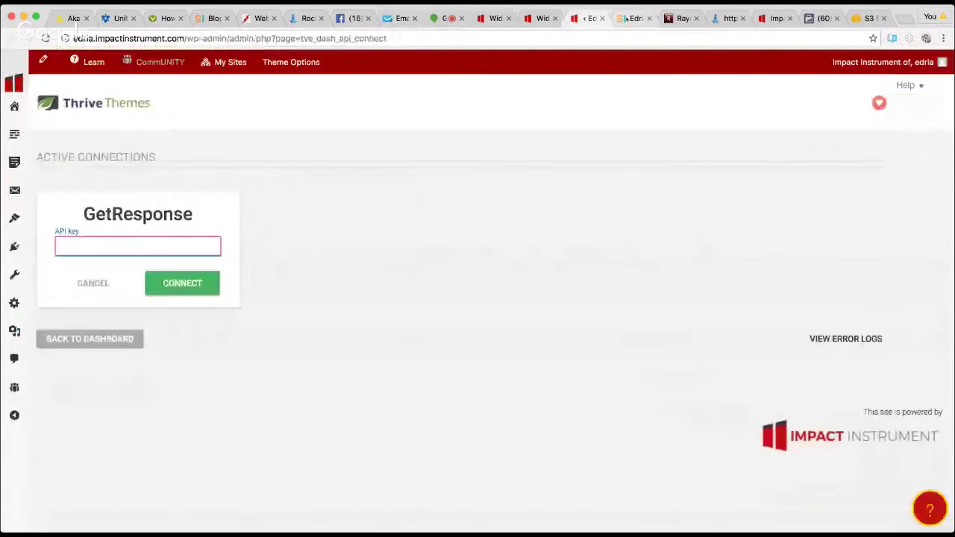
{"action": "left_click", "coordinate": [142, 239]}
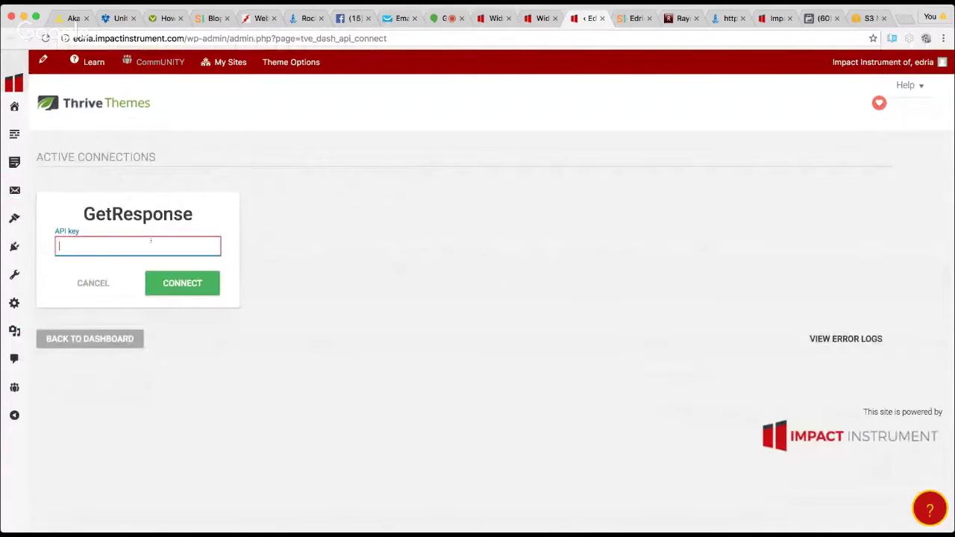
{"action": "key", "text": "super+v"}
{"action": "left_click", "coordinate": [215, 283]}
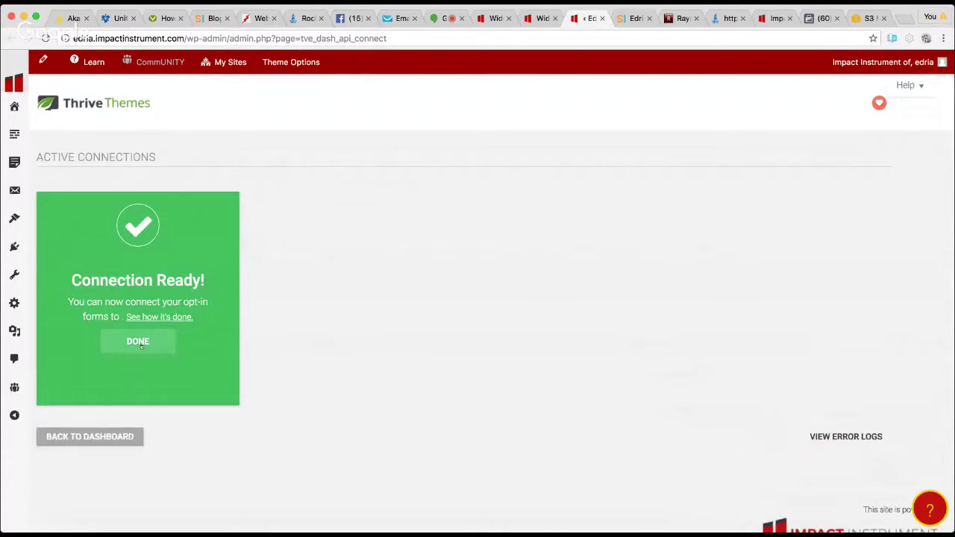
{"action": "left_click", "coordinate": [137, 343]}
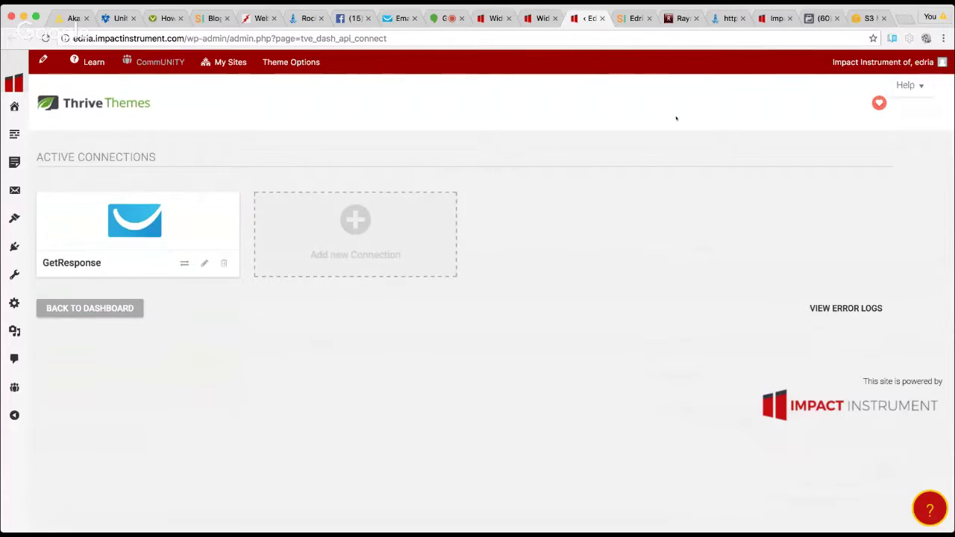
Step: Return to the Widget form editor, dismiss the API connection dialog and save the form
{"action": "left_click", "coordinate": [539, 18]}
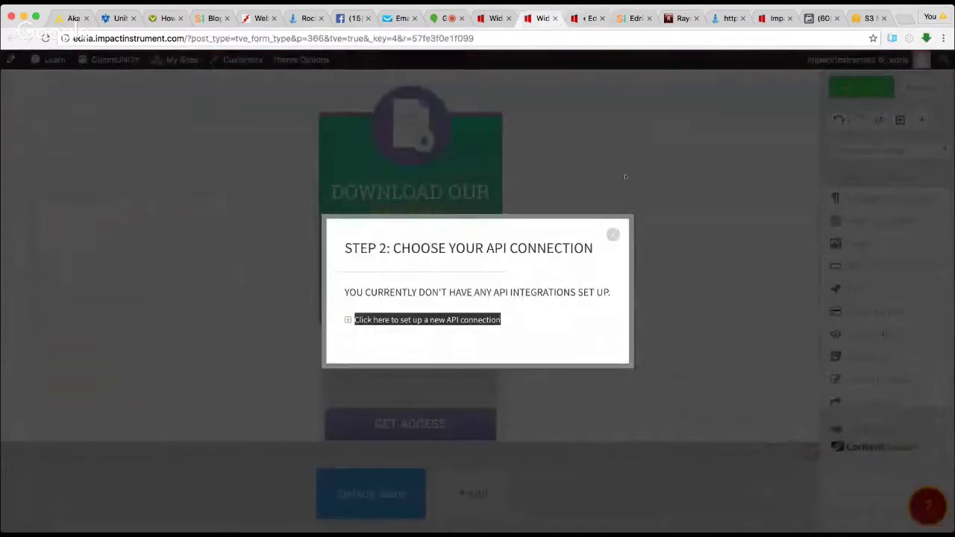
{"action": "left_click", "coordinate": [613, 235]}
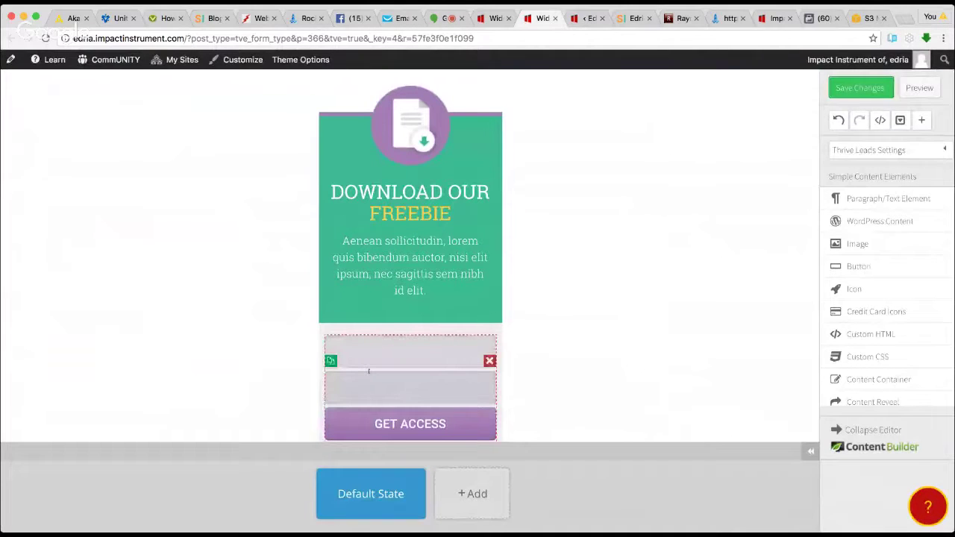
{"action": "left_click", "coordinate": [834, 91]}
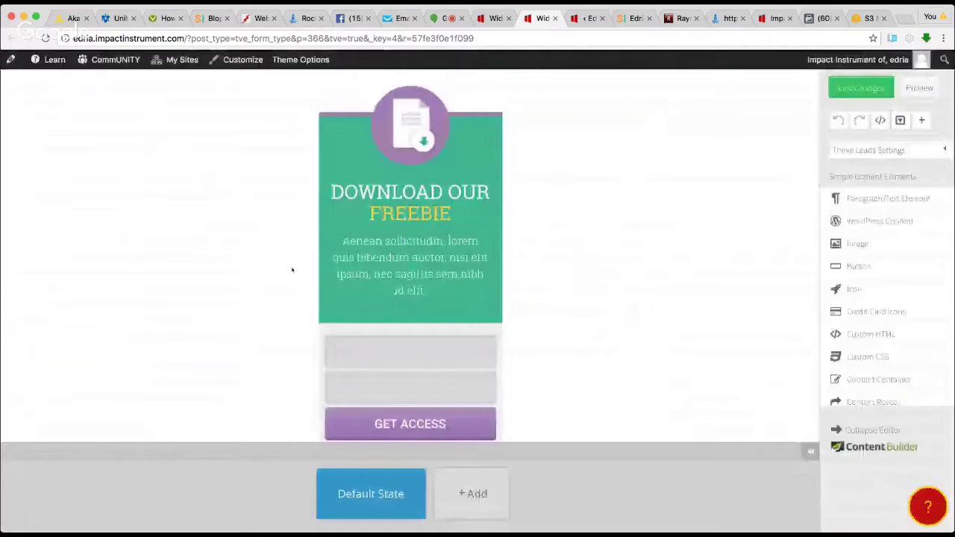
Step: Create an API service connection for the form's lead generation fields, using GetResponse and selecting its mailing list
{"action": "left_click", "coordinate": [388, 351]}
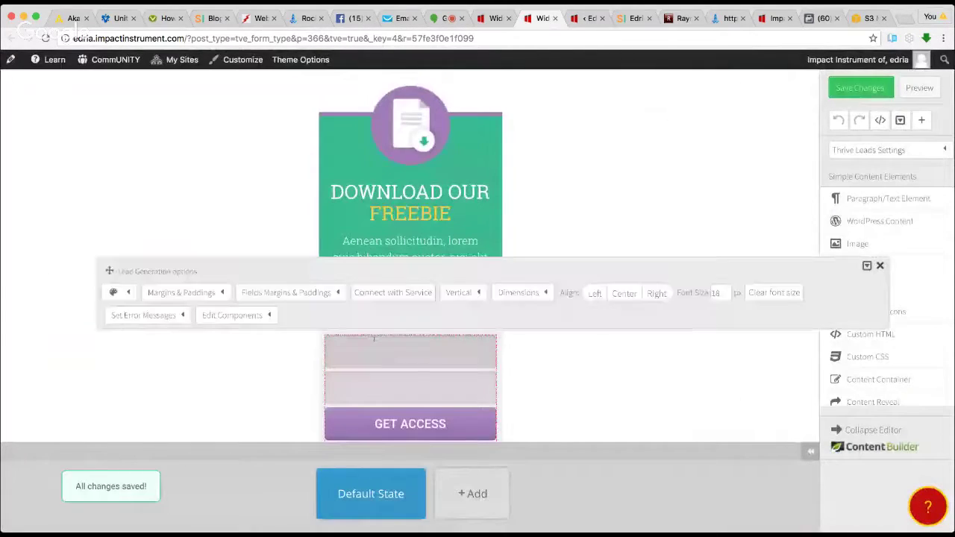
{"action": "left_click", "coordinate": [390, 293]}
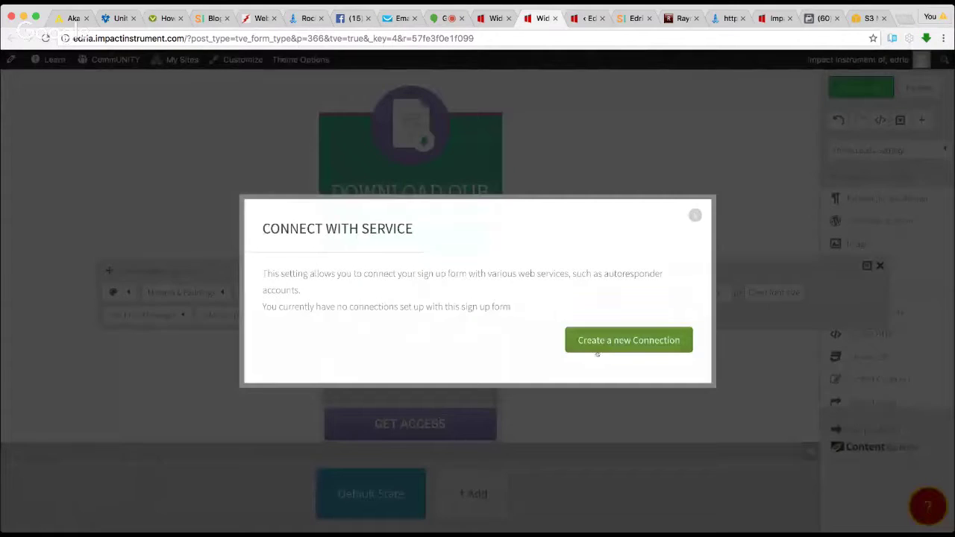
{"action": "left_click", "coordinate": [604, 347]}
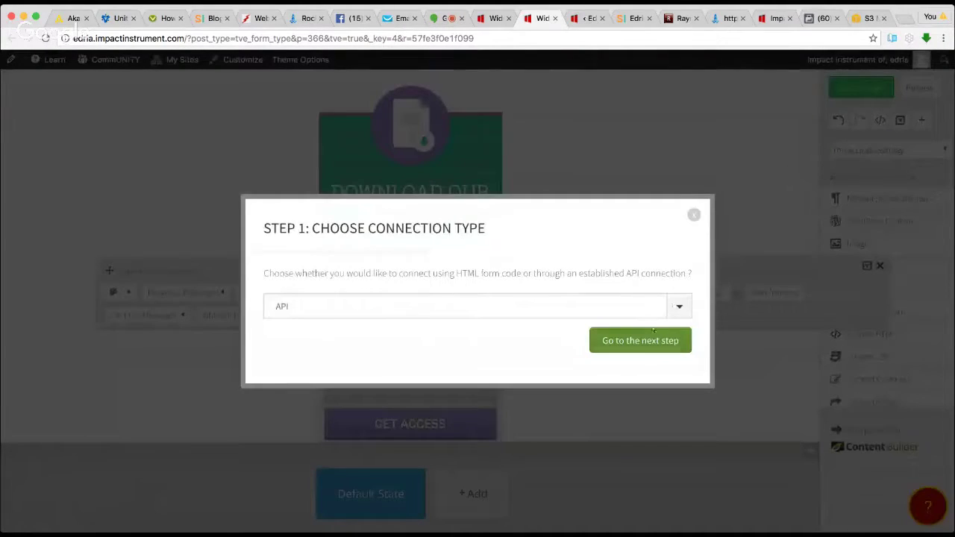
{"action": "left_click", "coordinate": [653, 340]}
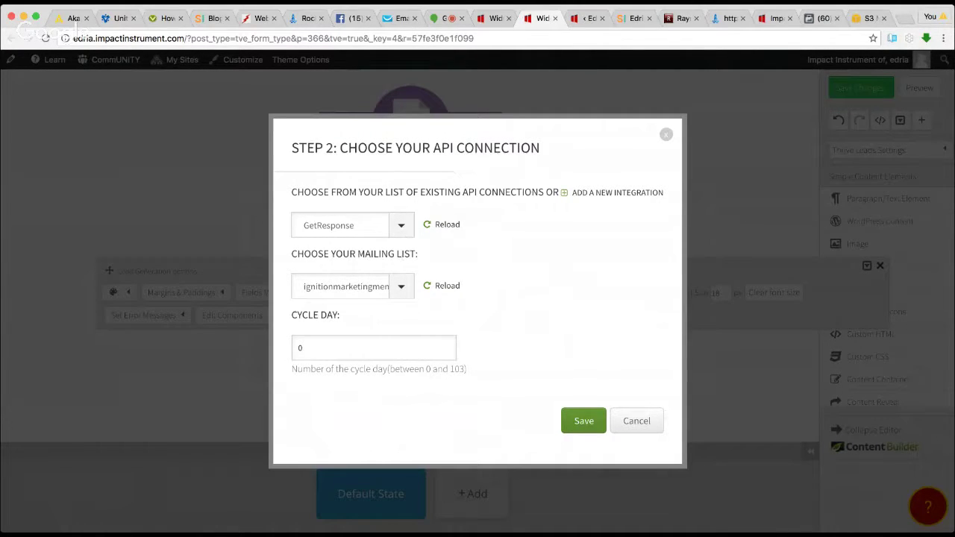
{"action": "key", "text": "u"}
{"action": "key", "text": "i"}
{"action": "key", "text": "m"}
{"action": "left_click", "coordinate": [584, 420]}
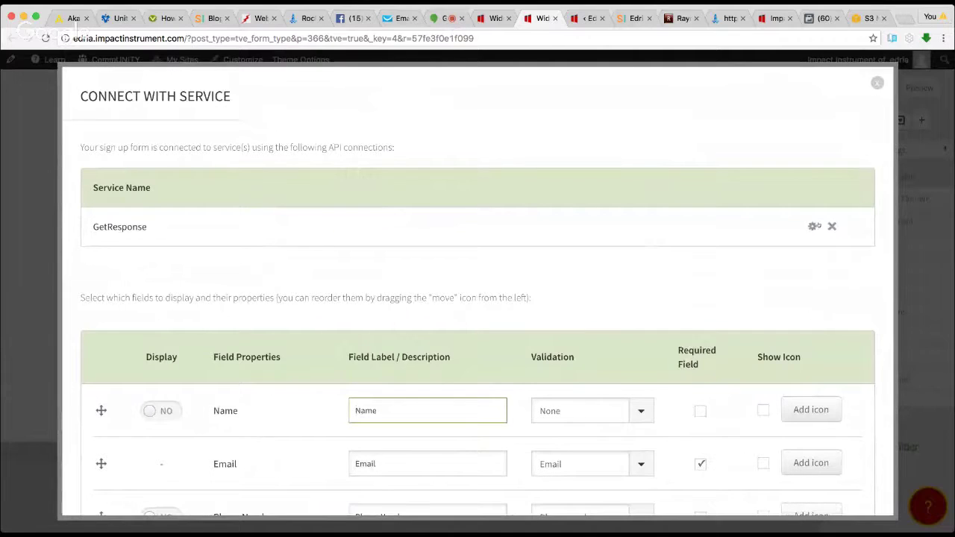
Step: Save the service settings with Email as the only displayed field and Reload current page after signup, keeping the form changes
{"action": "scroll", "coordinate": [806, 280], "scroll_direction": "down", "scroll_amount": 5}
{"action": "scroll", "coordinate": [821, 287], "scroll_direction": "down", "scroll_amount": 2}
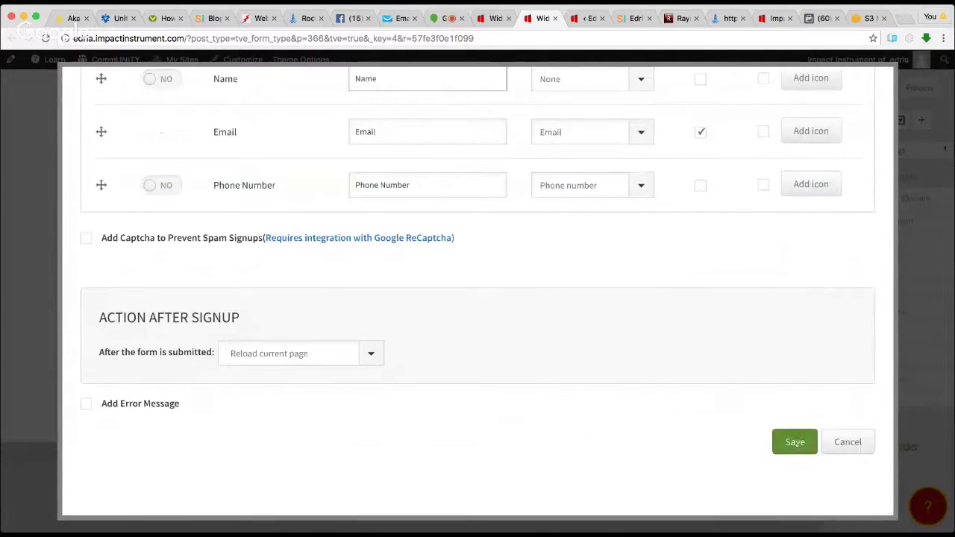
{"action": "left_click", "coordinate": [796, 441]}
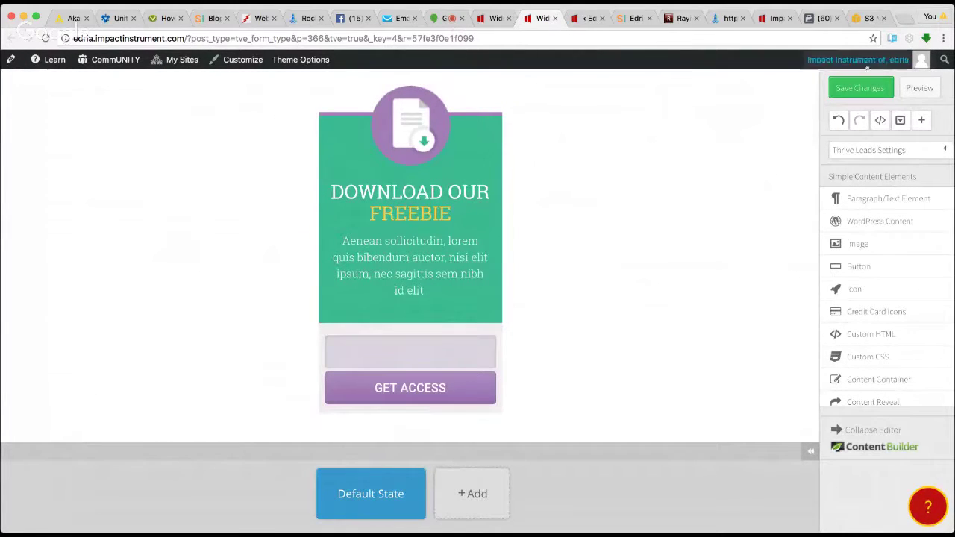
{"action": "left_click", "coordinate": [859, 88]}
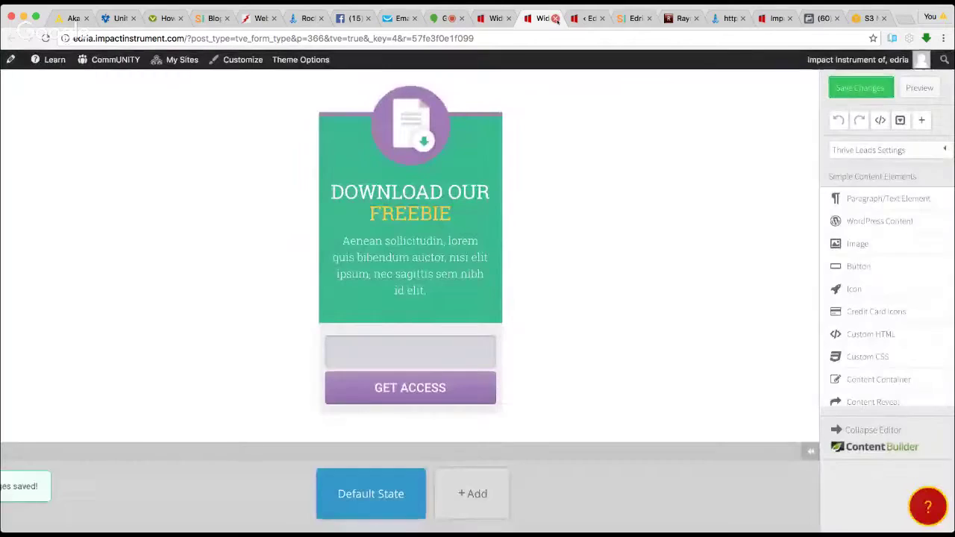
Step: Return to the Thrive Leads dashboard and enable the Unity Network Prospects widget's display on both desktop and mobile
{"action": "left_click", "coordinate": [493, 18]}
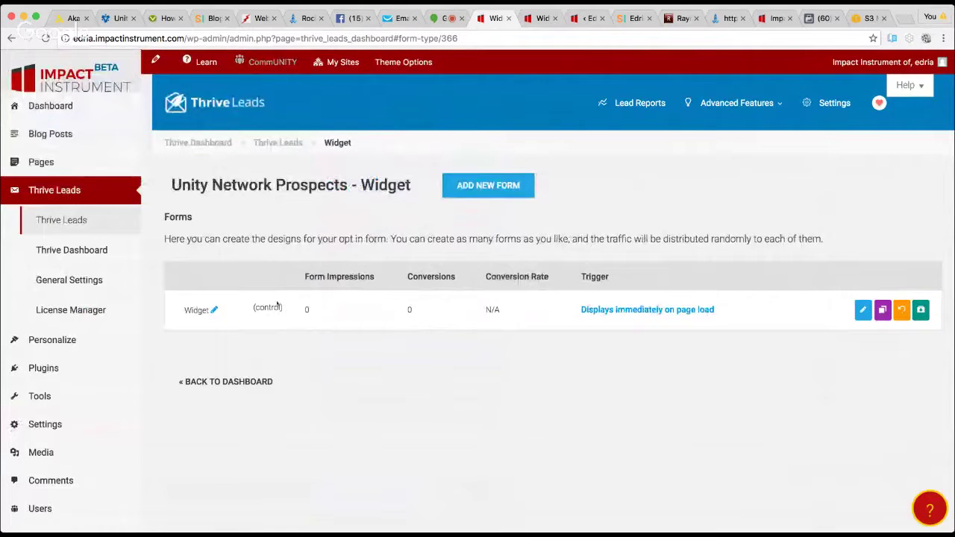
{"action": "left_click", "coordinate": [281, 385]}
{"action": "scroll", "coordinate": [806, 388], "scroll_direction": "down", "scroll_amount": 5}
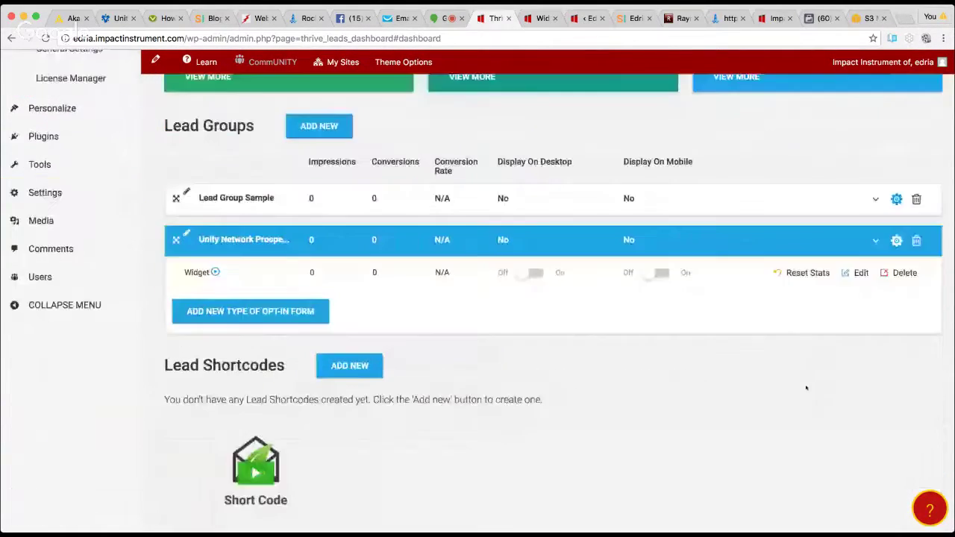
{"action": "scroll", "coordinate": [806, 388], "scroll_direction": "up", "scroll_amount": 1}
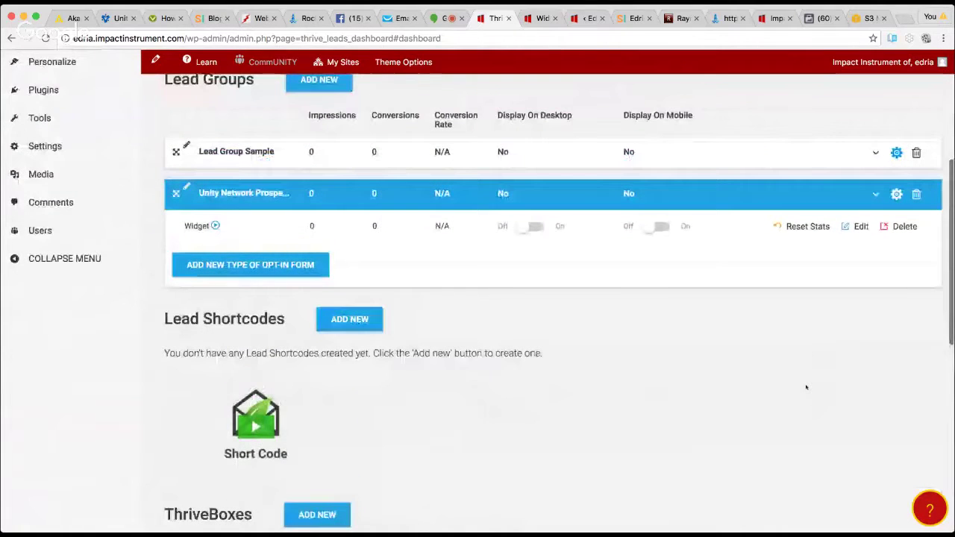
{"action": "left_click", "coordinate": [538, 228]}
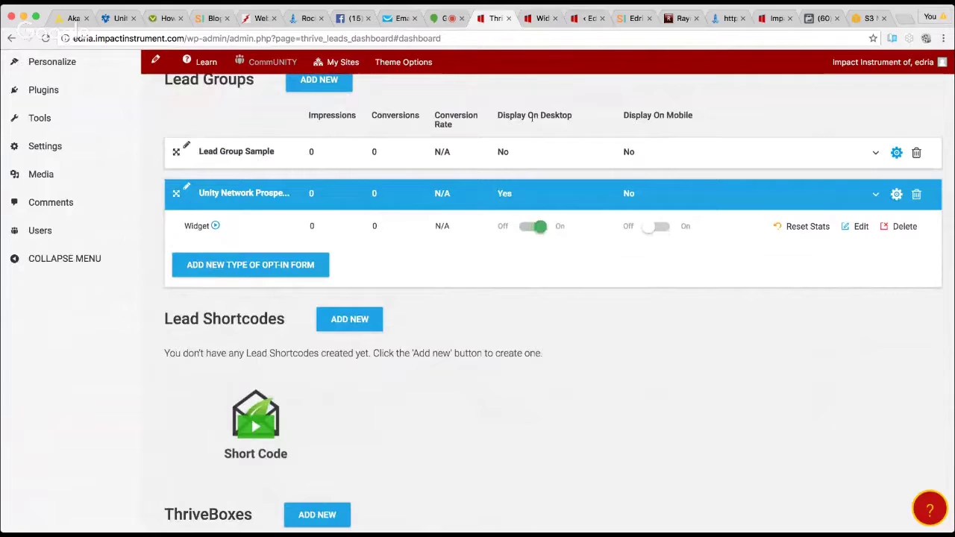
{"action": "left_click_drag", "start_coordinate": [497, 116], "coordinate": [718, 126]}
{"action": "left_click", "coordinate": [651, 226]}
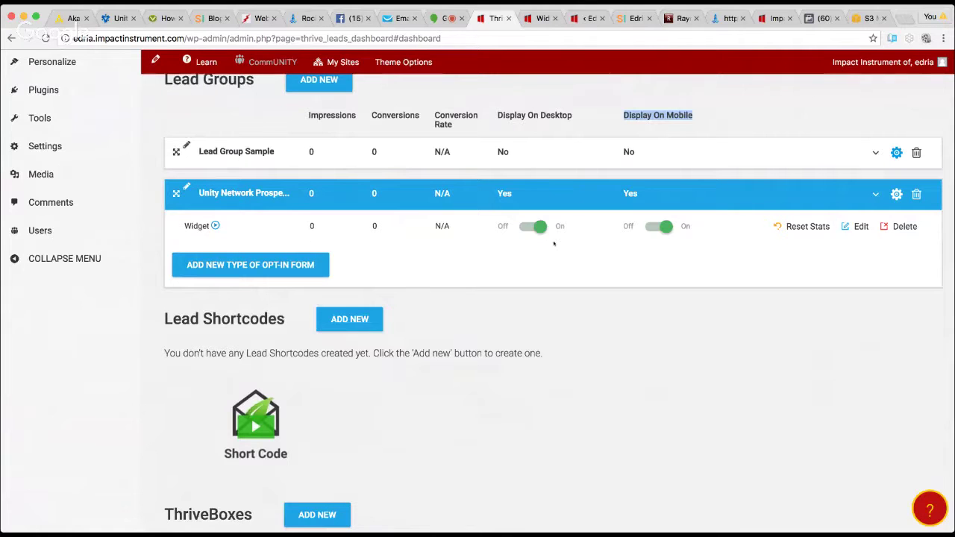
Step: Close the Widget form editor and the Active Connections page, and bring up the example blog to view its sidebar form
{"action": "scroll", "coordinate": [509, 242], "scroll_direction": "up", "scroll_amount": 1}
{"action": "scroll", "coordinate": [509, 241], "scroll_direction": "up", "scroll_amount": 3}
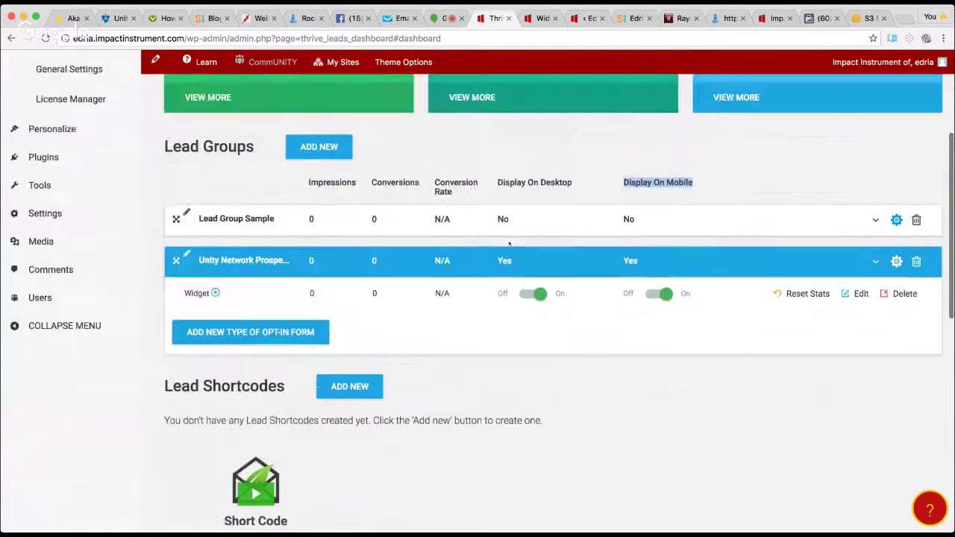
{"action": "left_click", "coordinate": [533, 22]}
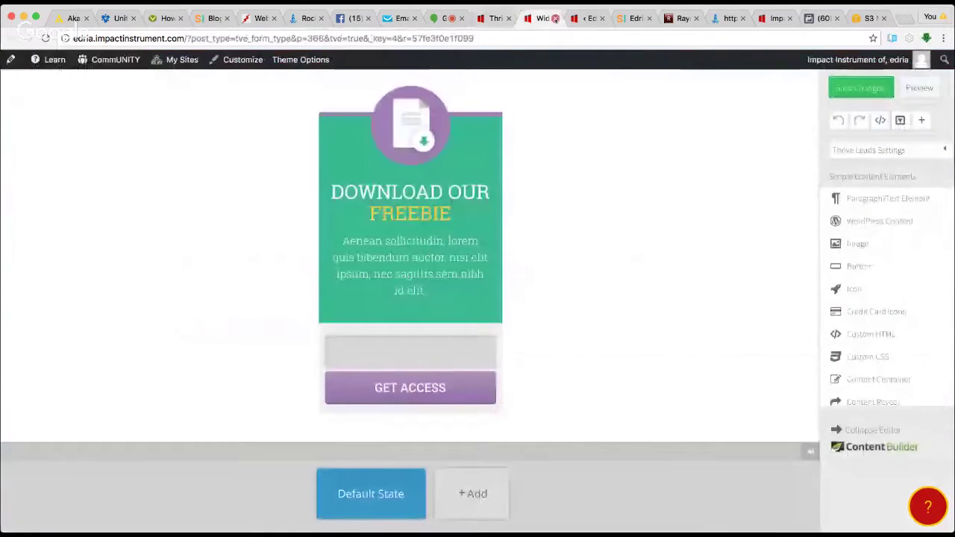
{"action": "left_click", "coordinate": [555, 18]}
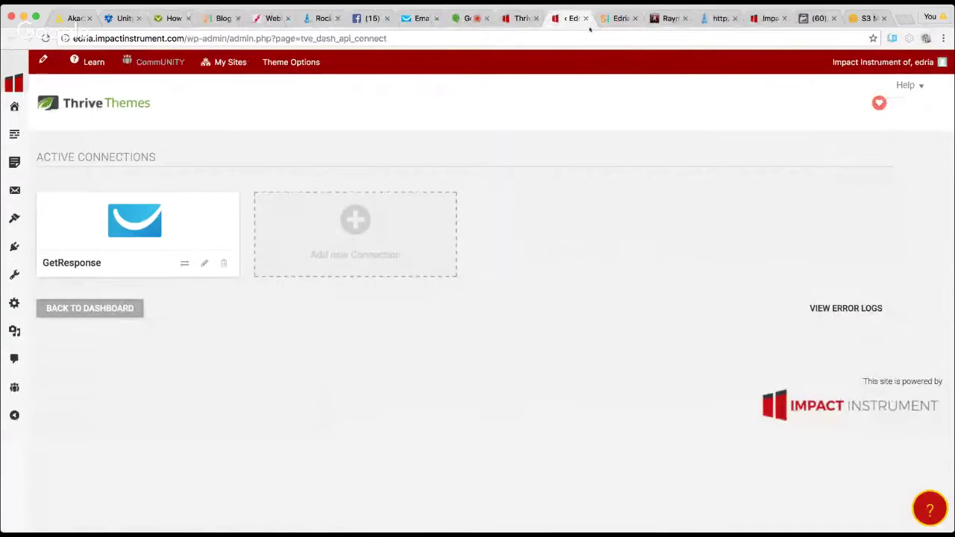
{"action": "left_click", "coordinate": [599, 22]}
{"action": "left_click", "coordinate": [668, 18]}
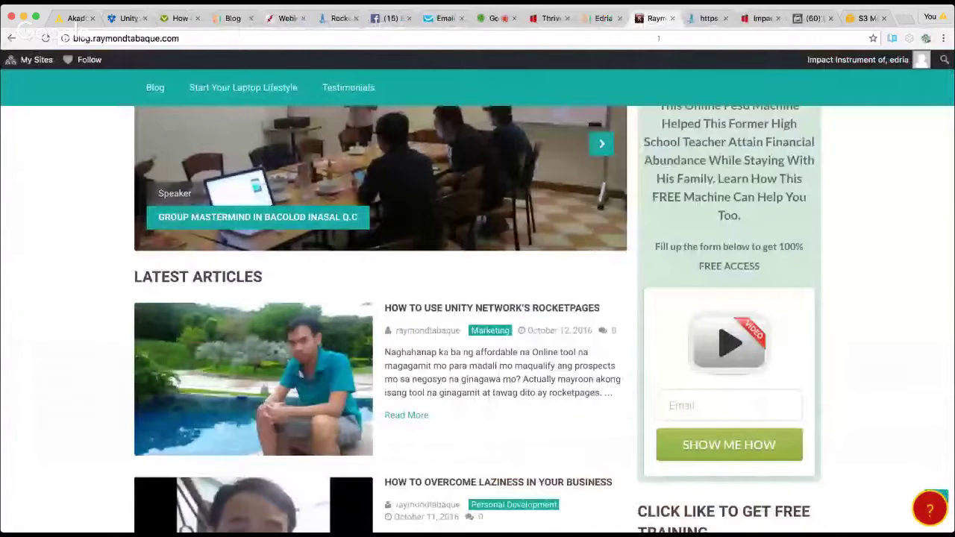
Step: Review the blog's homepage, the Thrive Leads dashboard and the Blog page to find where the sidebar form should appear
{"action": "key", "text": "ctrl+shift+Tab"}
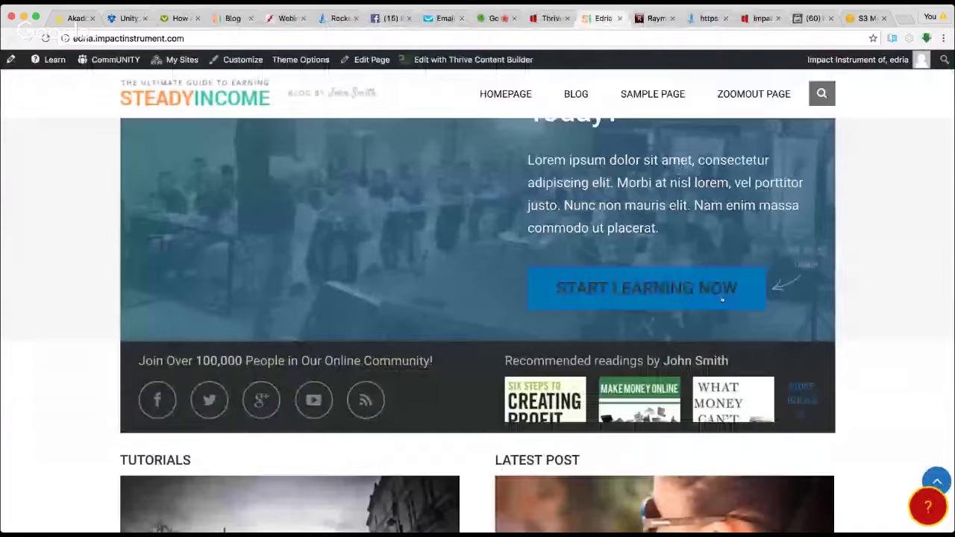
{"action": "scroll", "coordinate": [709, 283], "scroll_direction": "up", "scroll_amount": 4}
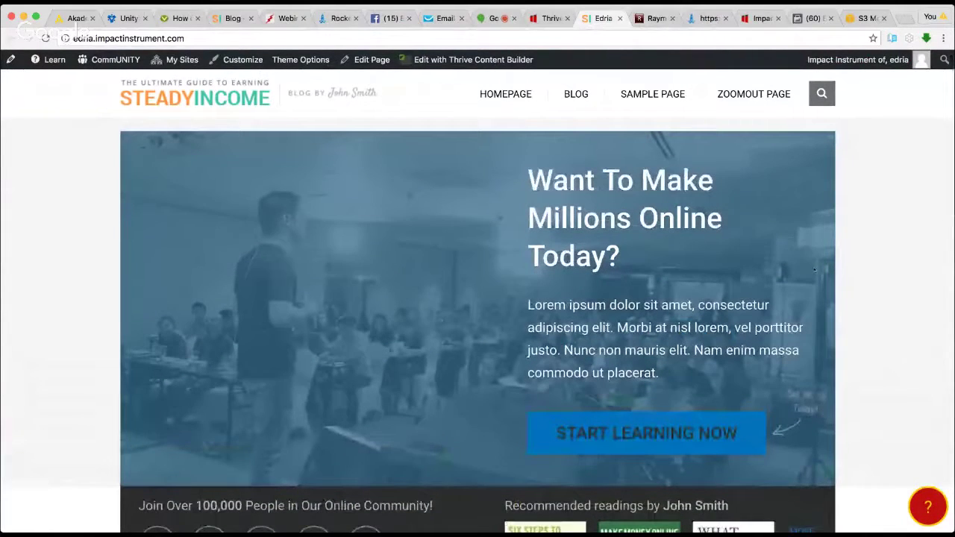
{"action": "left_click", "coordinate": [549, 19]}
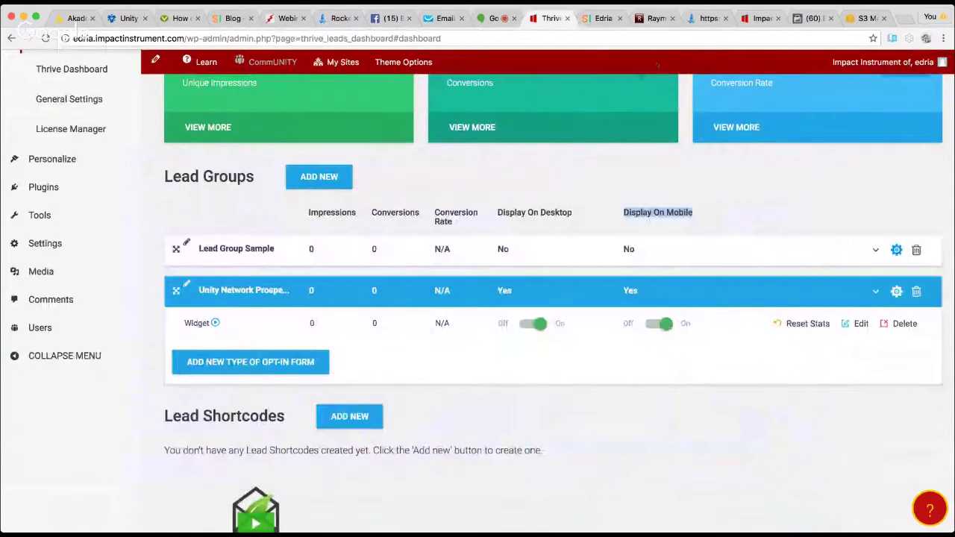
{"action": "left_click", "coordinate": [604, 18]}
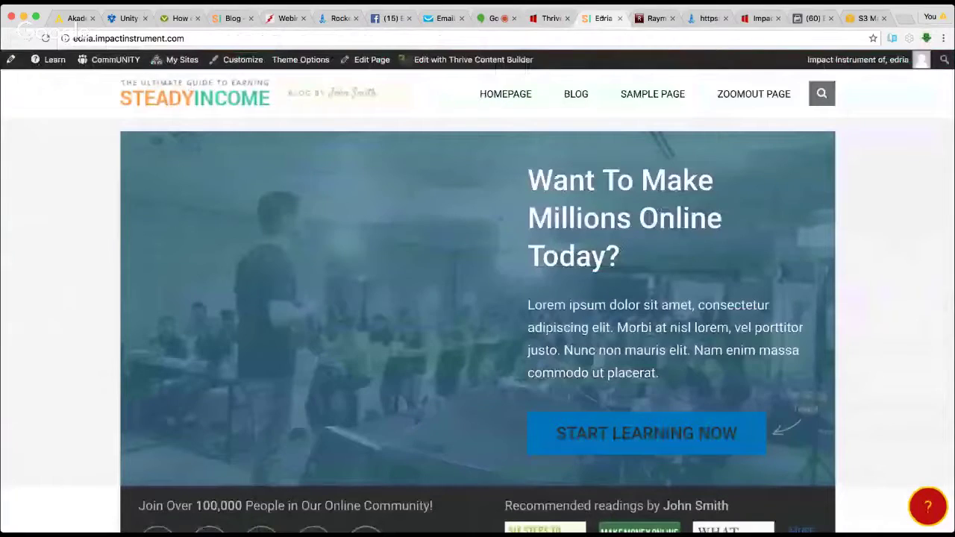
{"action": "left_click", "coordinate": [552, 19]}
{"action": "mouse_move", "coordinate": [336, 62]}
{"action": "mouse_move", "coordinate": [370, 85]}
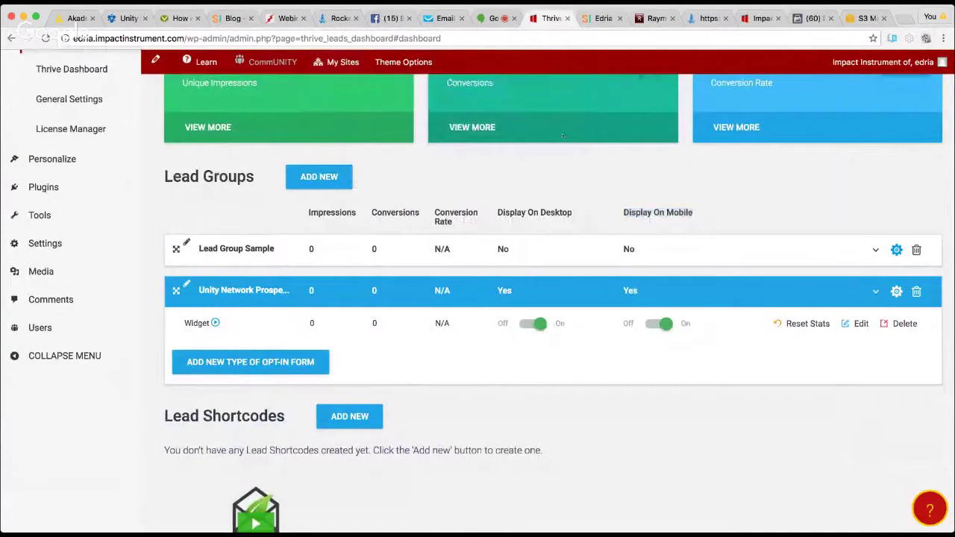
{"action": "key", "text": "ctrl+Tab"}
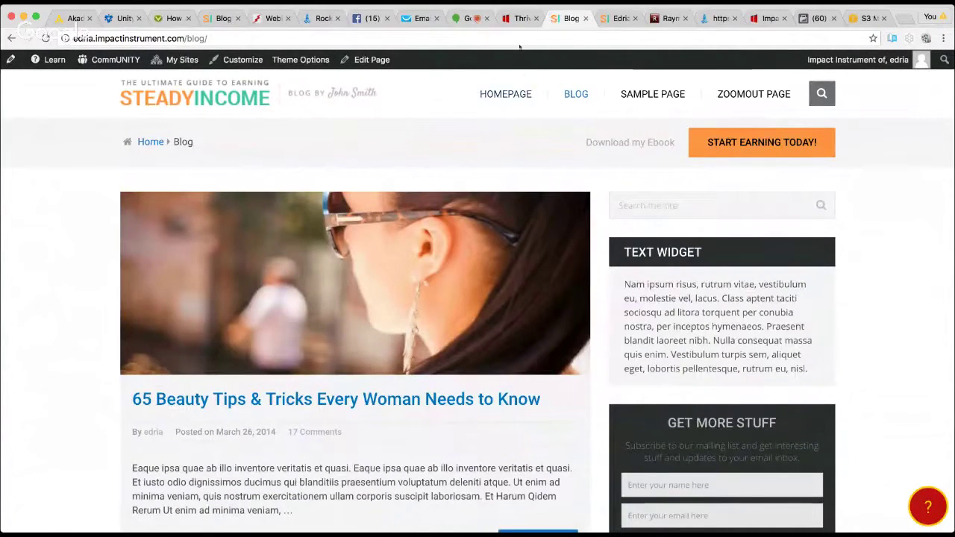
Step: Return to the Thrive Leads dashboard and open the site's Widgets settings page
{"action": "left_click", "coordinate": [514, 18]}
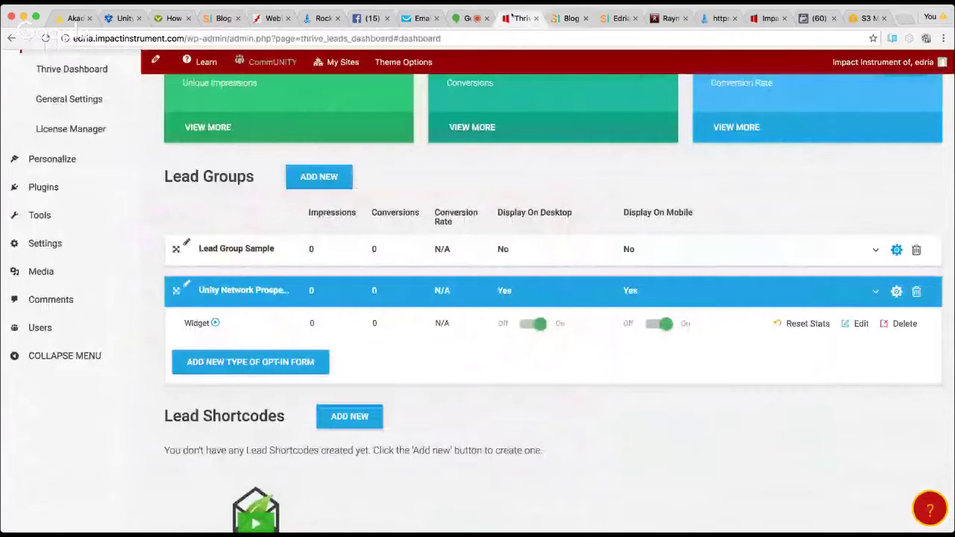
{"action": "mouse_move", "coordinate": [105, 280]}
{"action": "scroll", "coordinate": [106, 280], "scroll_direction": "up", "scroll_amount": 3}
{"action": "mouse_move", "coordinate": [65, 256]}
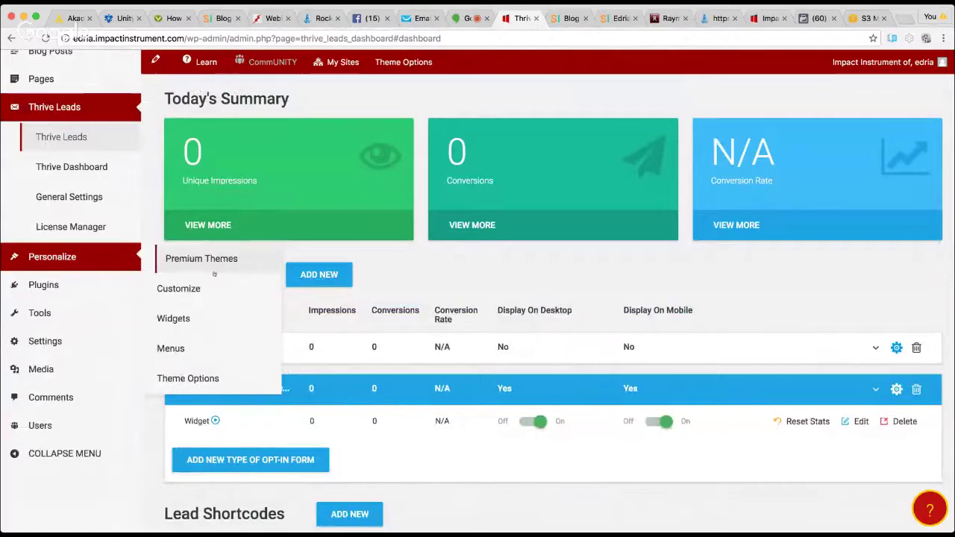
{"action": "left_click", "coordinate": [188, 321]}
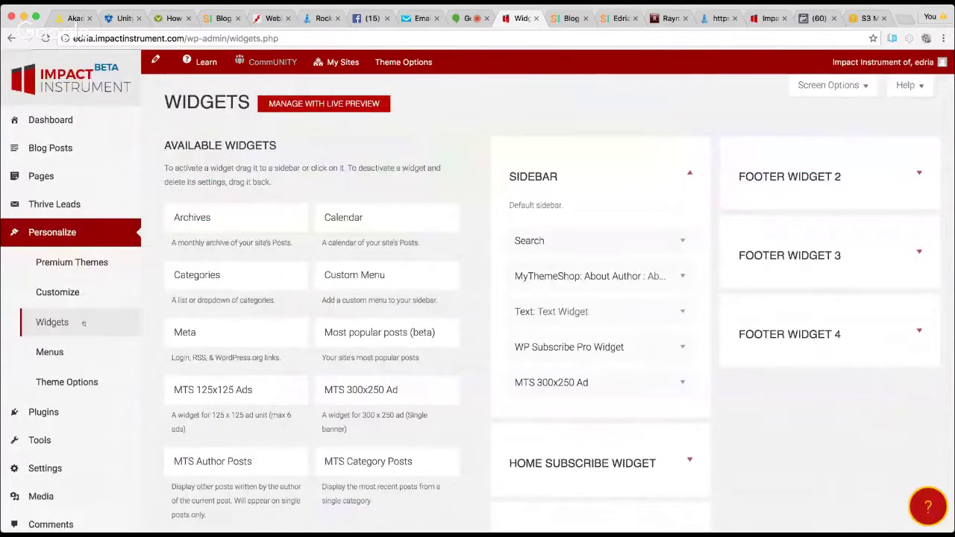
Step: Add the Thrive Leads Widget from the available widgets to the Sidebar area
{"action": "scroll", "coordinate": [464, 304], "scroll_direction": "down", "scroll_amount": 1}
{"action": "scroll", "coordinate": [464, 304], "scroll_direction": "down", "scroll_amount": 5}
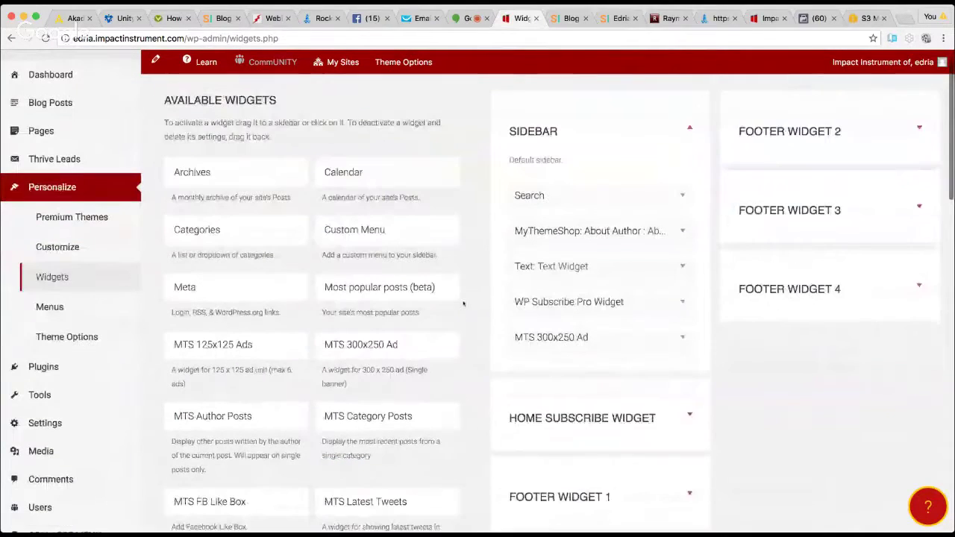
{"action": "scroll", "coordinate": [447, 425], "scroll_direction": "down", "scroll_amount": 12}
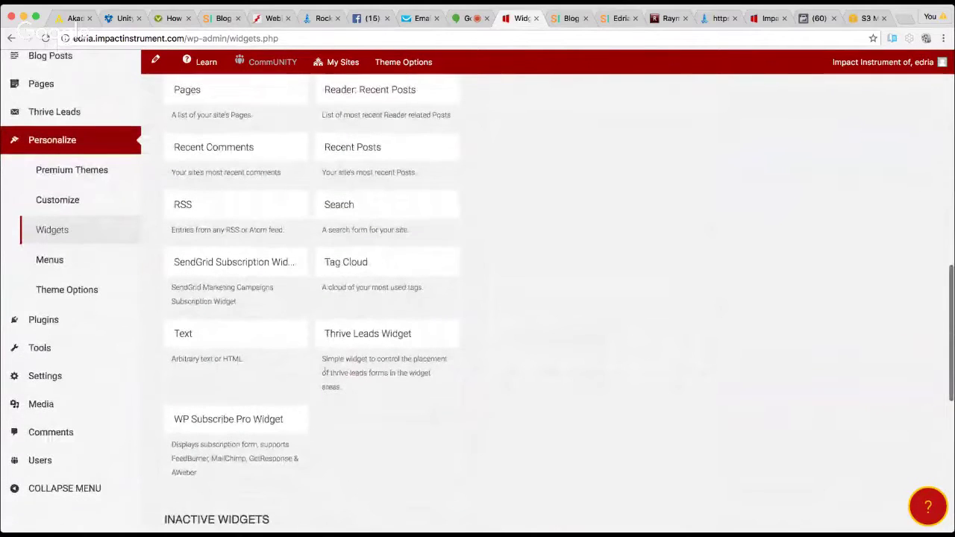
{"action": "left_click", "coordinate": [365, 326]}
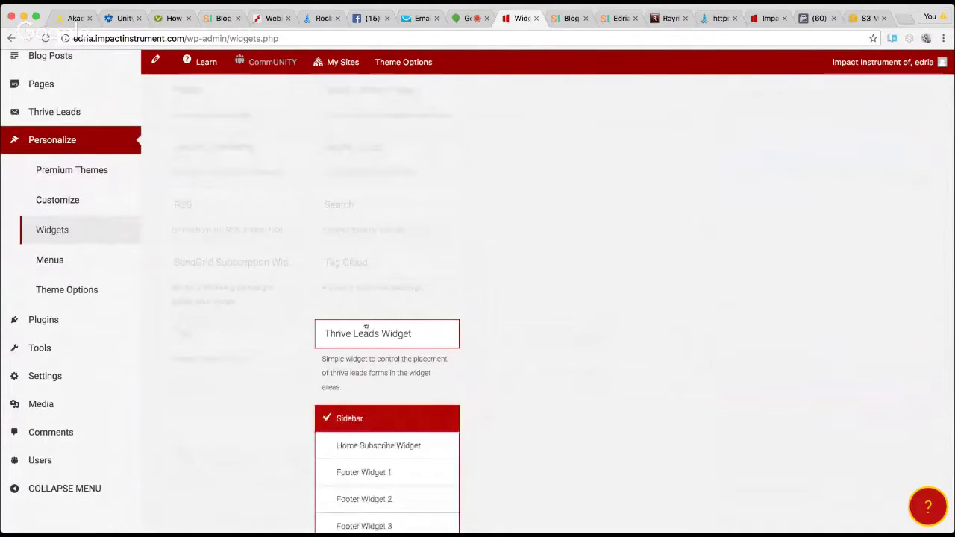
{"action": "scroll", "coordinate": [463, 373], "scroll_direction": "down", "scroll_amount": 5}
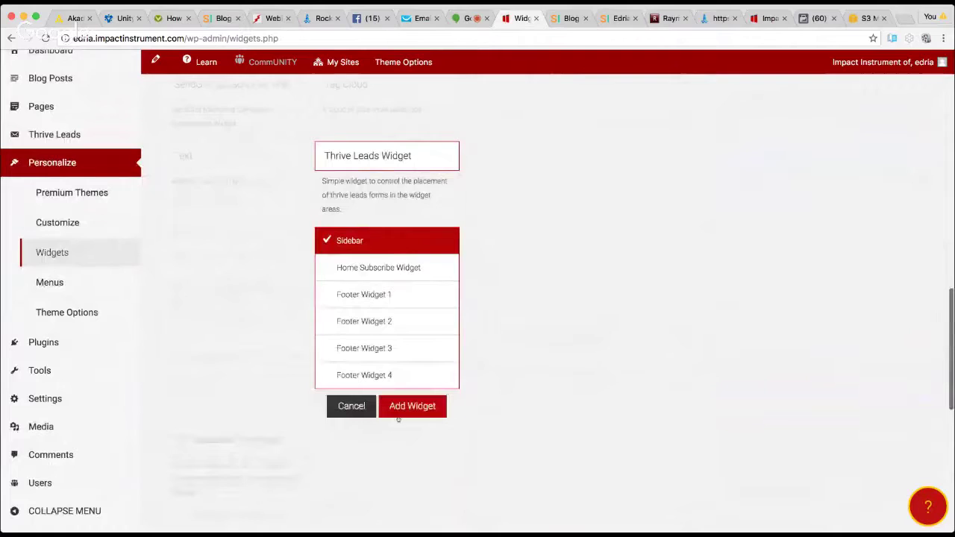
{"action": "left_click", "coordinate": [416, 157]}
{"action": "scroll", "coordinate": [381, 434], "scroll_direction": "up", "scroll_amount": 4}
{"action": "left_click_drag", "start_coordinate": [379, 434], "coordinate": [342, 427]}
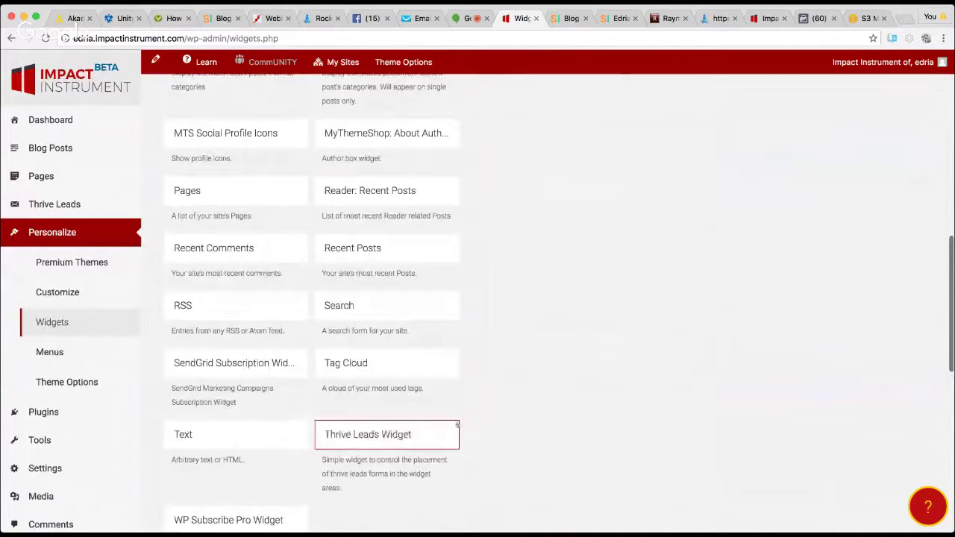
{"action": "scroll", "coordinate": [580, 422], "scroll_direction": "down", "scroll_amount": 3}
{"action": "left_click", "coordinate": [416, 244]}
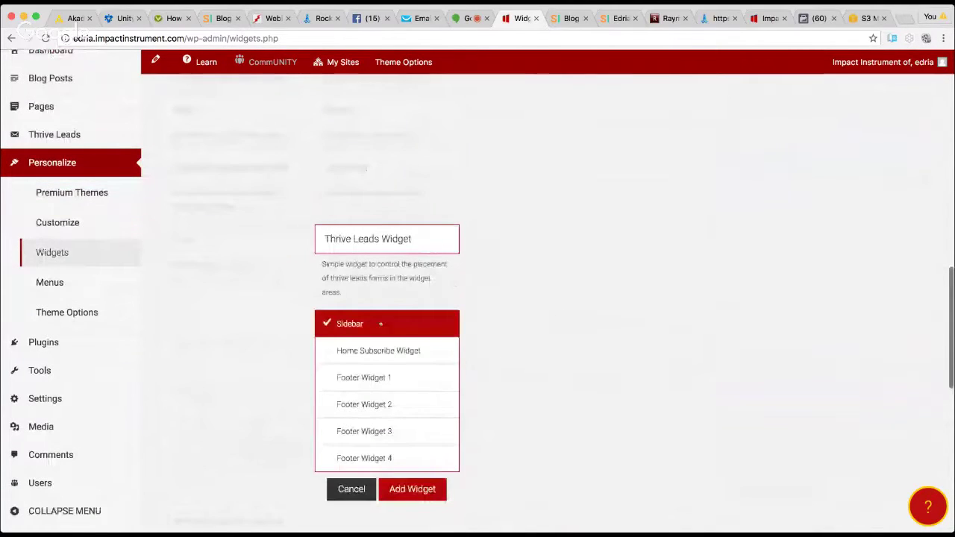
{"action": "left_click", "coordinate": [357, 378]}
{"action": "left_click", "coordinate": [353, 331]}
{"action": "left_click", "coordinate": [431, 490]}
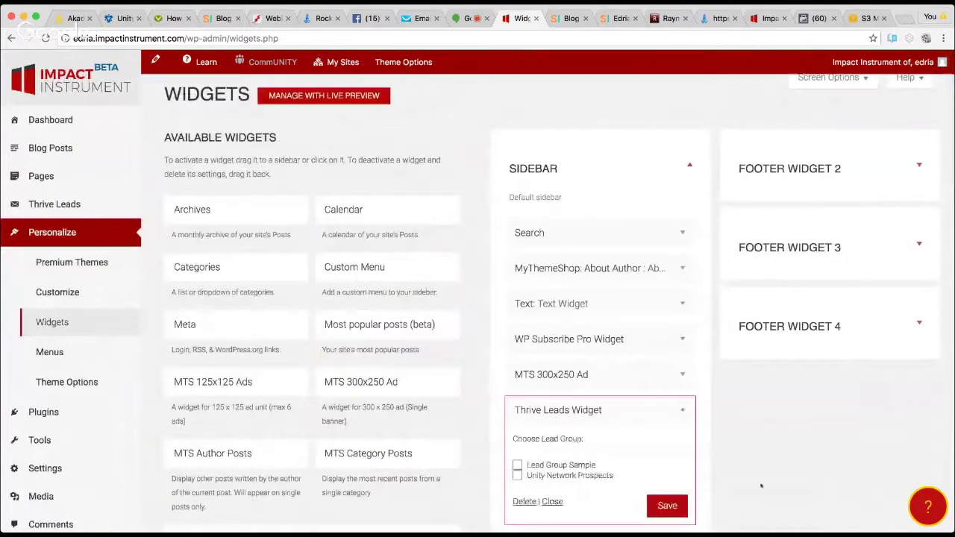
Step: Examine the widgets in the Blog page's sidebar, from the site search and Text Widget to the signup form and 300 x 250 ad
{"action": "scroll", "coordinate": [761, 486], "scroll_direction": "down", "scroll_amount": 1}
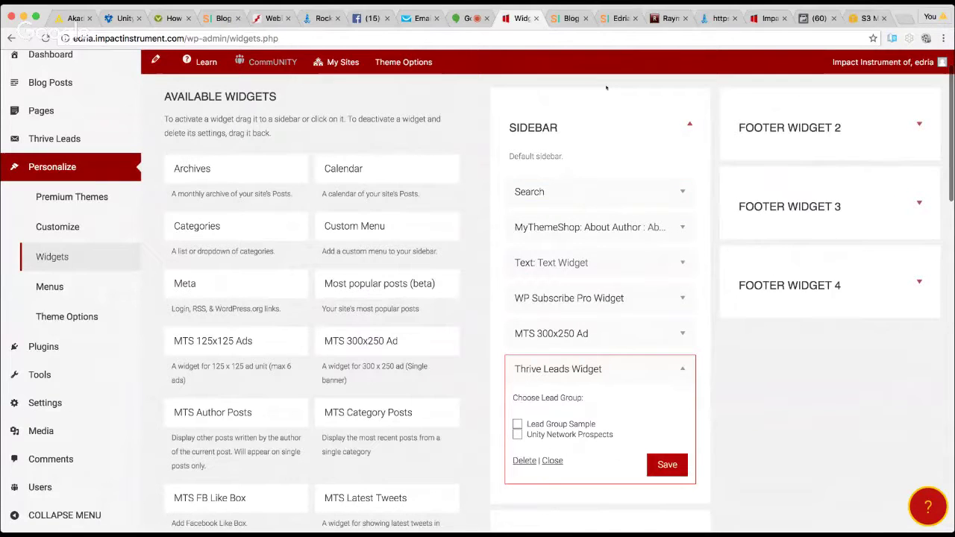
{"action": "left_click", "coordinate": [621, 18]}
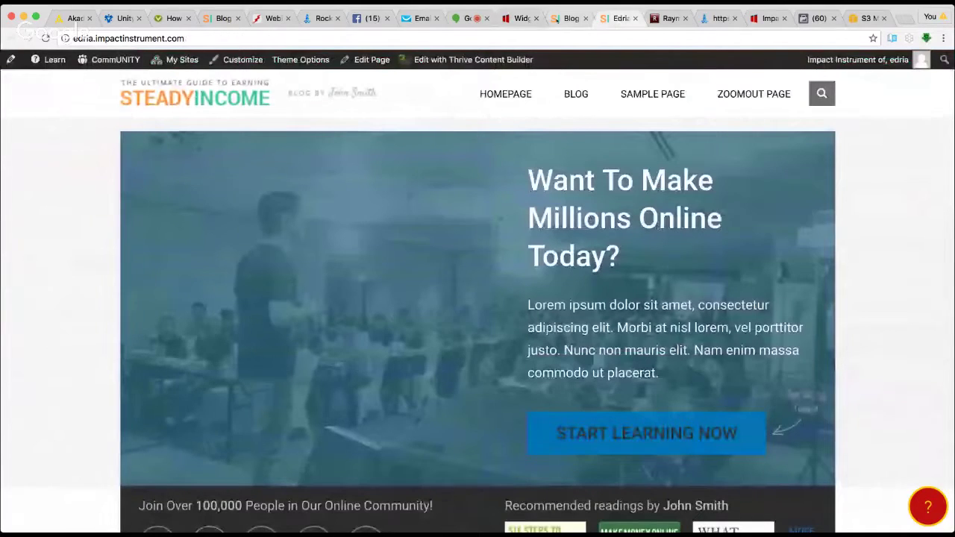
{"action": "left_click", "coordinate": [556, 18]}
{"action": "scroll", "coordinate": [874, 298], "scroll_direction": "down", "scroll_amount": 2}
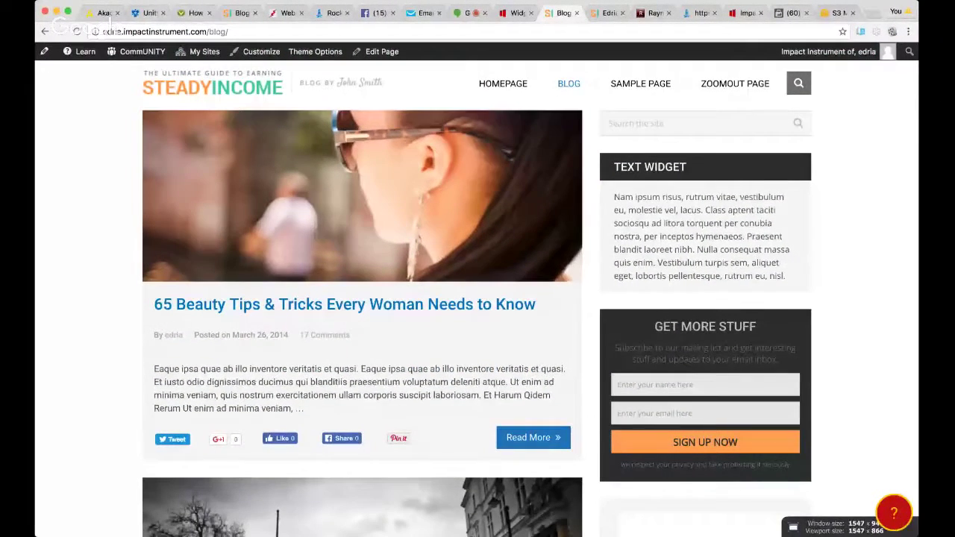
{"action": "left_click", "coordinate": [700, 394]}
{"action": "scroll", "coordinate": [757, 338], "scroll_direction": "up", "scroll_amount": 2}
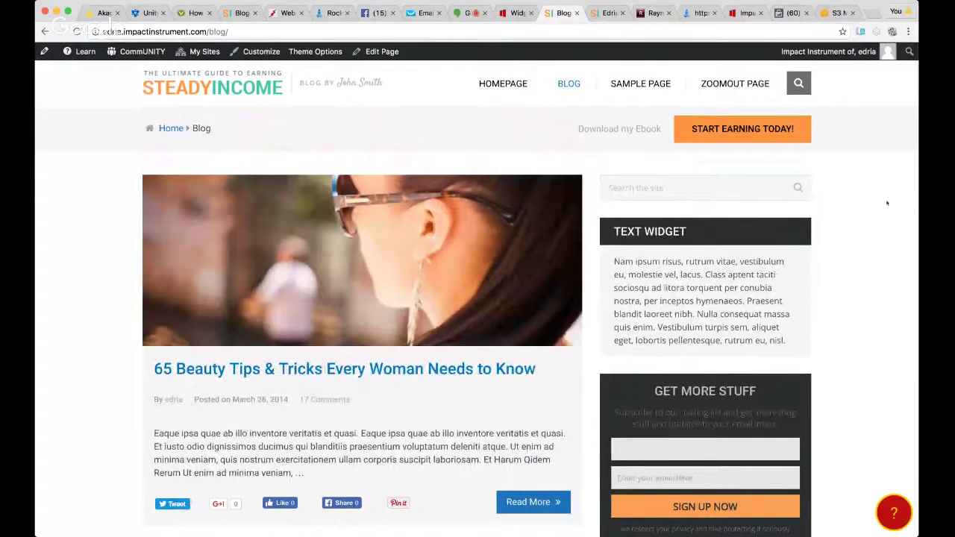
{"action": "left_click", "coordinate": [651, 186]}
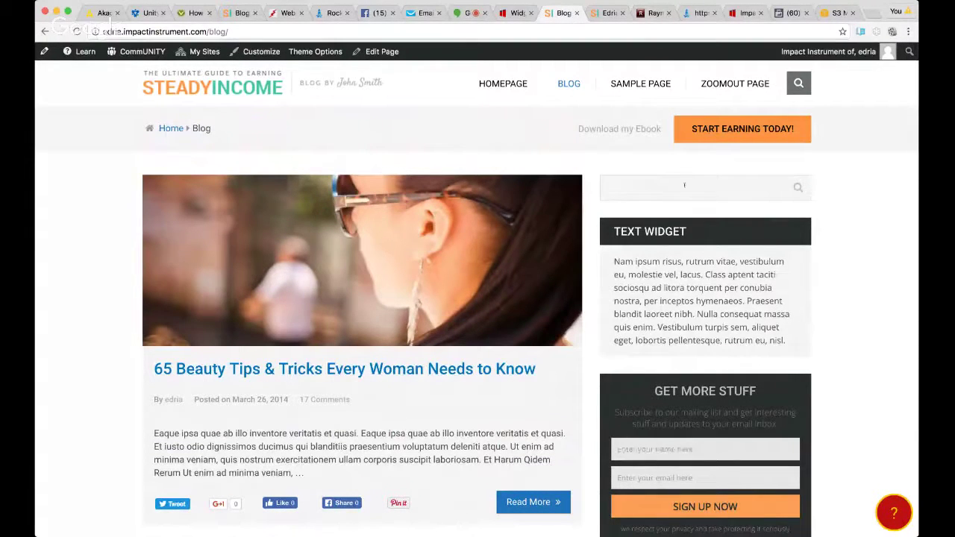
{"action": "left_click", "coordinate": [715, 224]}
{"action": "scroll", "coordinate": [783, 234], "scroll_direction": "down", "scroll_amount": 3}
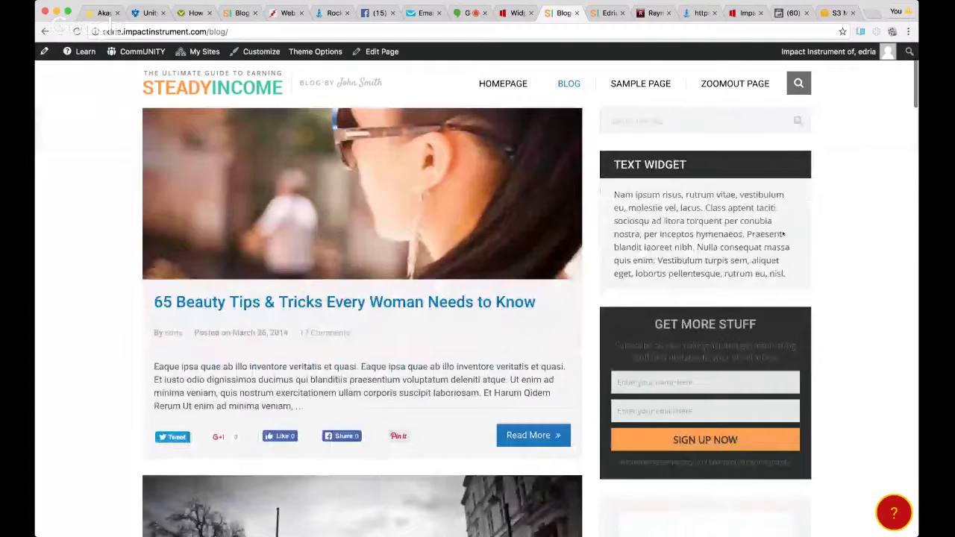
{"action": "scroll", "coordinate": [865, 297], "scroll_direction": "down", "scroll_amount": 5}
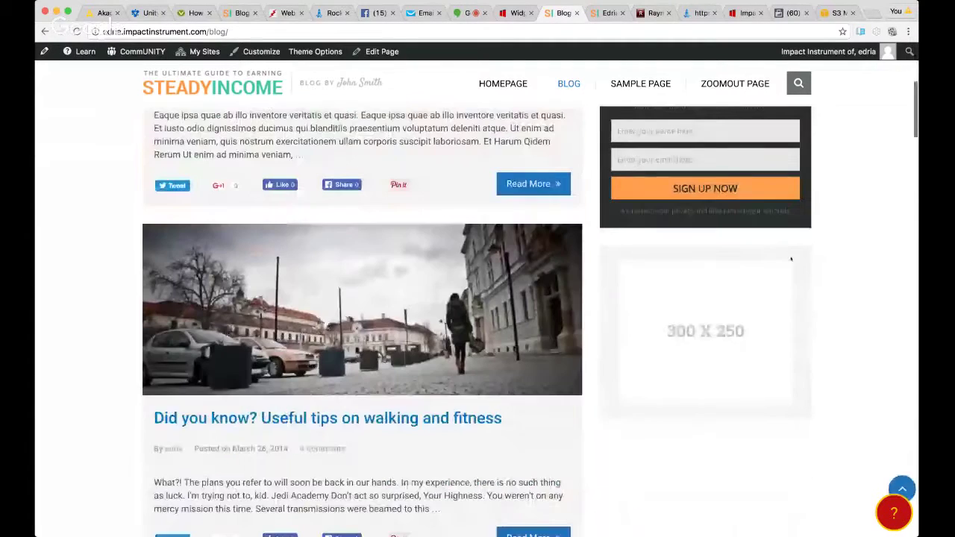
{"action": "scroll", "coordinate": [689, 242], "scroll_direction": "up", "scroll_amount": 1}
{"action": "scroll", "coordinate": [688, 243], "scroll_direction": "up", "scroll_amount": 6}
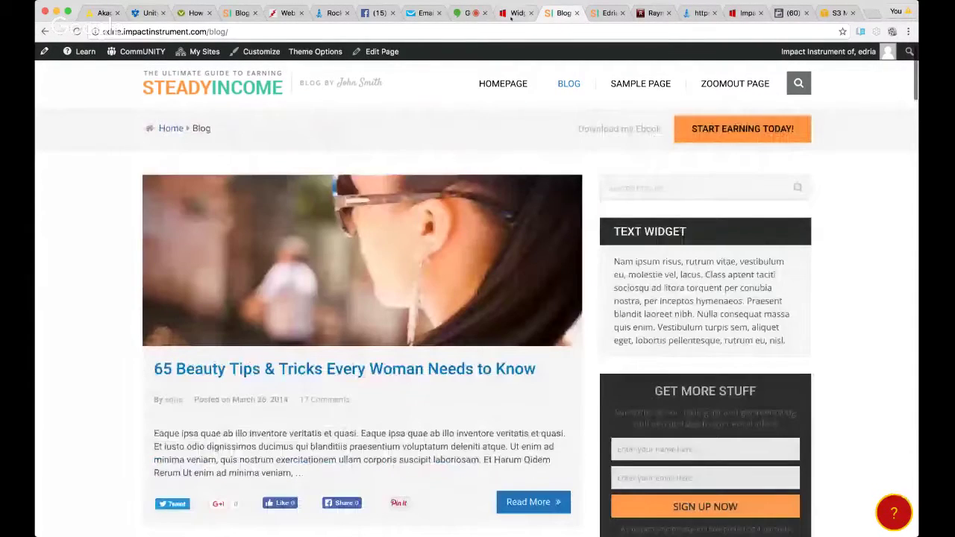
Step: Return to the Widgets page and look into the Sidebar's Search, About Author and Text Widget settings, collapsing each one again
{"action": "left_click", "coordinate": [513, 14]}
{"action": "left_click", "coordinate": [667, 176]}
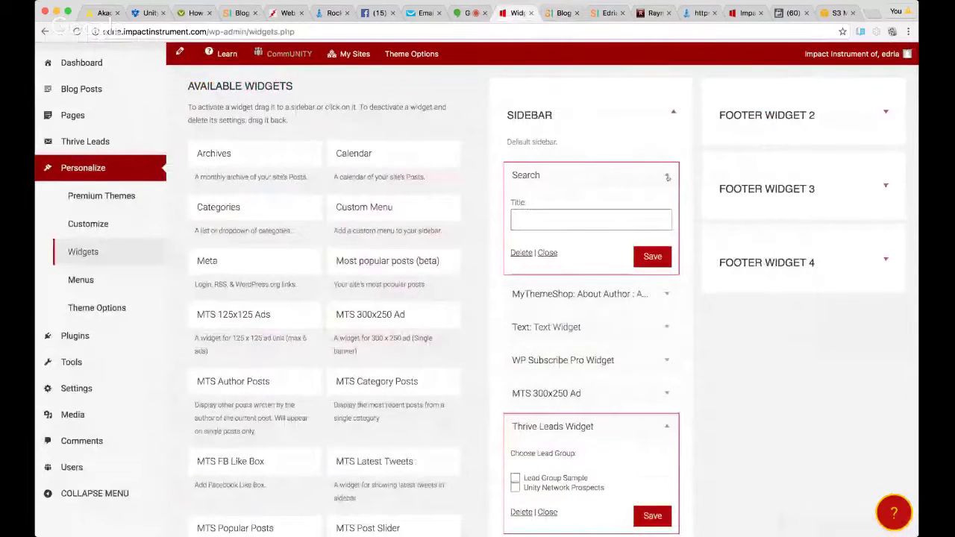
{"action": "left_click", "coordinate": [667, 175]}
{"action": "left_click", "coordinate": [624, 208]}
{"action": "left_click", "coordinate": [667, 208]}
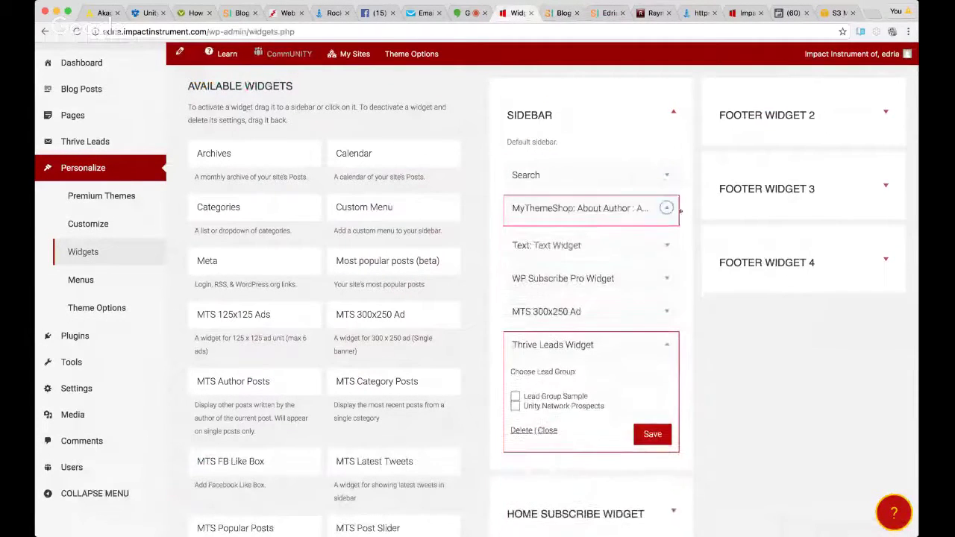
{"action": "left_click", "coordinate": [666, 241]}
{"action": "left_click", "coordinate": [667, 241]}
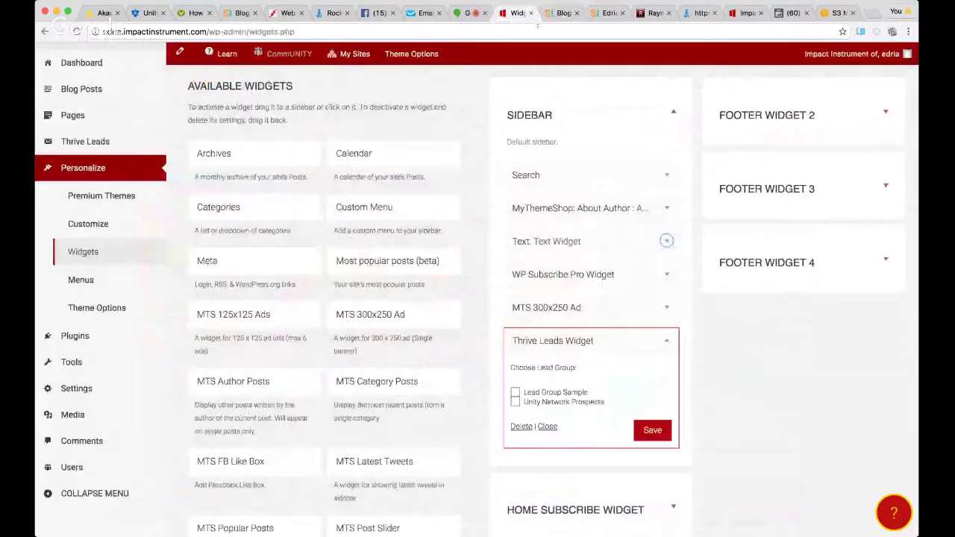
Step: Assign only the Unity Network Prospects lead group to the Thrive Leads Widget, save it, and move the widget above Search in the Sidebar
{"action": "scroll", "coordinate": [584, 188], "scroll_direction": "down", "scroll_amount": 3}
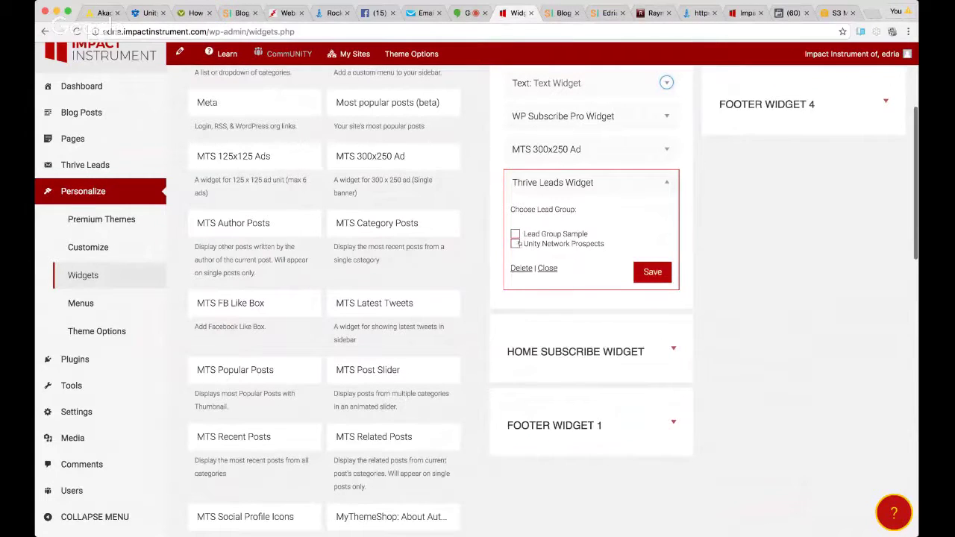
{"action": "left_click", "coordinate": [514, 234]}
{"action": "left_click", "coordinate": [516, 244]}
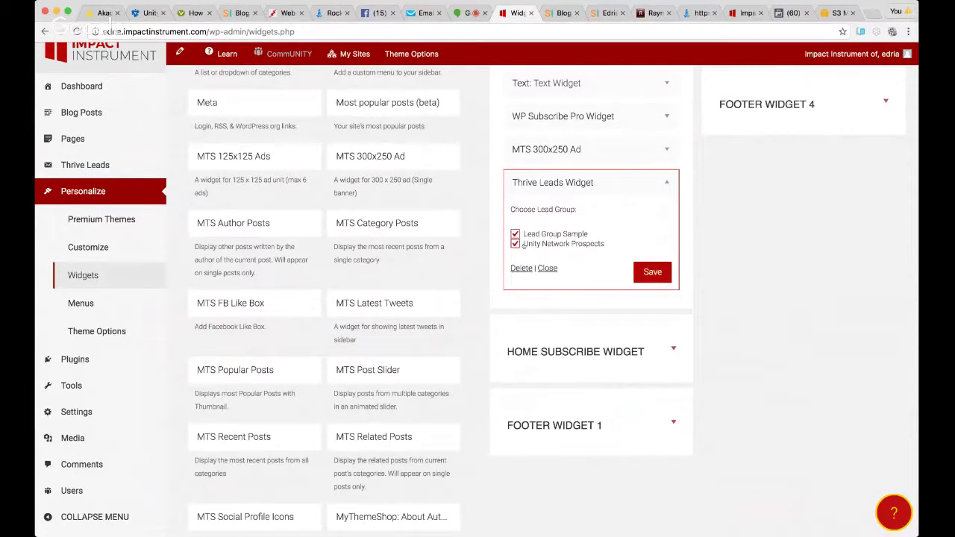
{"action": "left_click", "coordinate": [515, 235]}
{"action": "left_click", "coordinate": [643, 193]}
{"action": "scroll", "coordinate": [712, 221], "scroll_direction": "up", "scroll_amount": 5}
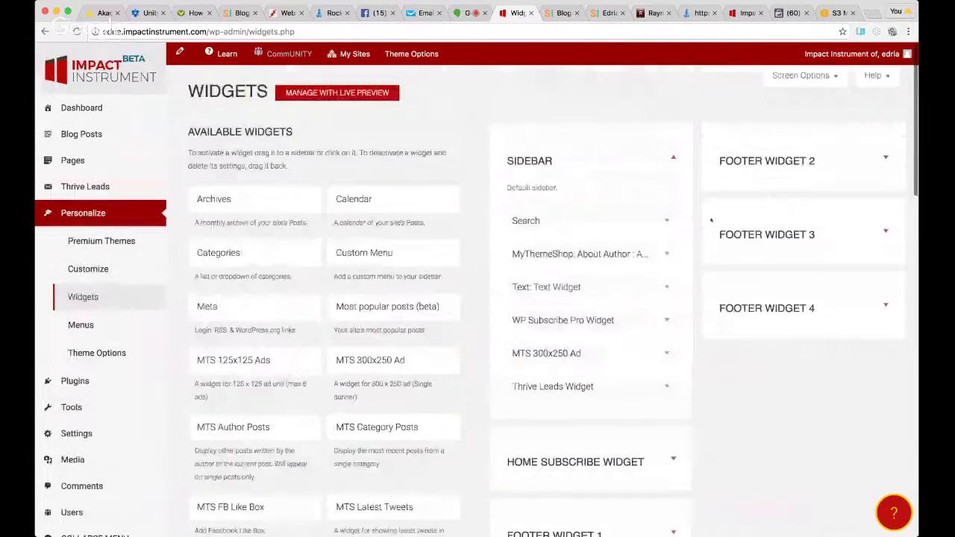
{"action": "left_click_drag", "start_coordinate": [553, 385], "coordinate": [558, 240]}
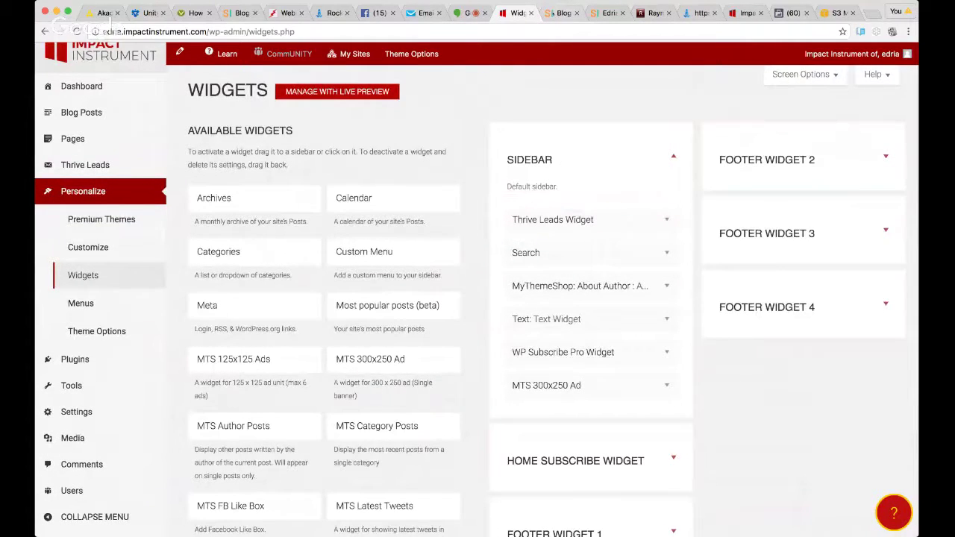
Step: Compare the Sidebar's widget order with the blog's Blog page and check the widgets displayed there
{"action": "left_click", "coordinate": [553, 13]}
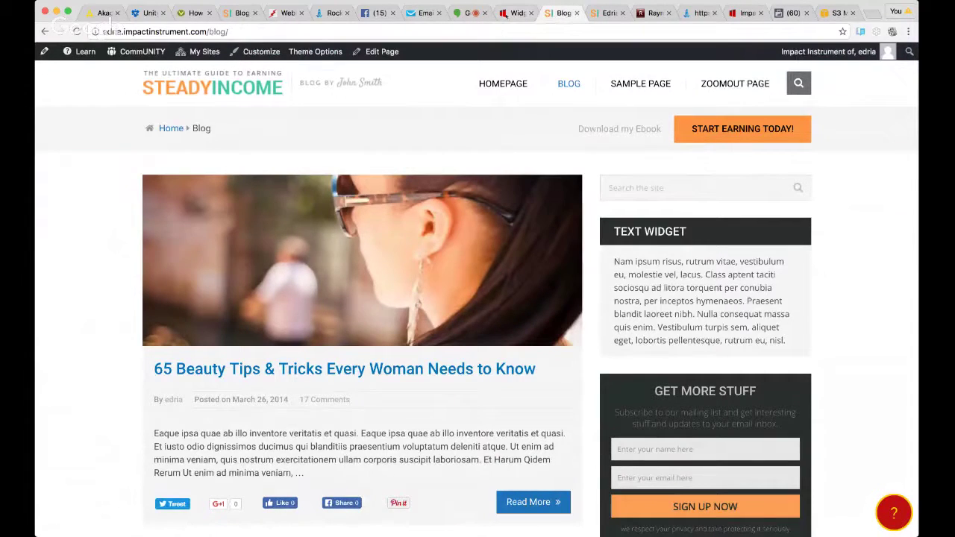
{"action": "left_click", "coordinate": [517, 13]}
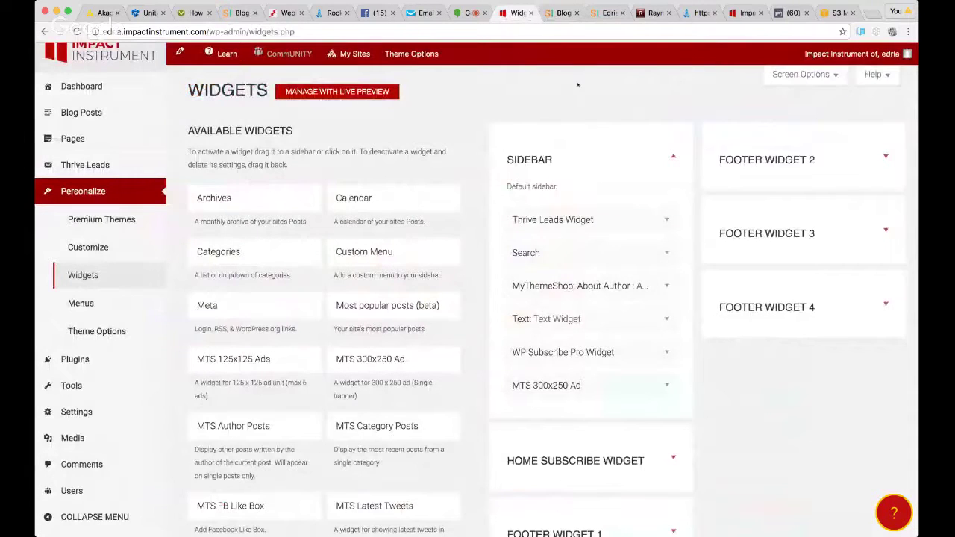
{"action": "key", "text": "ctrl+Tab"}
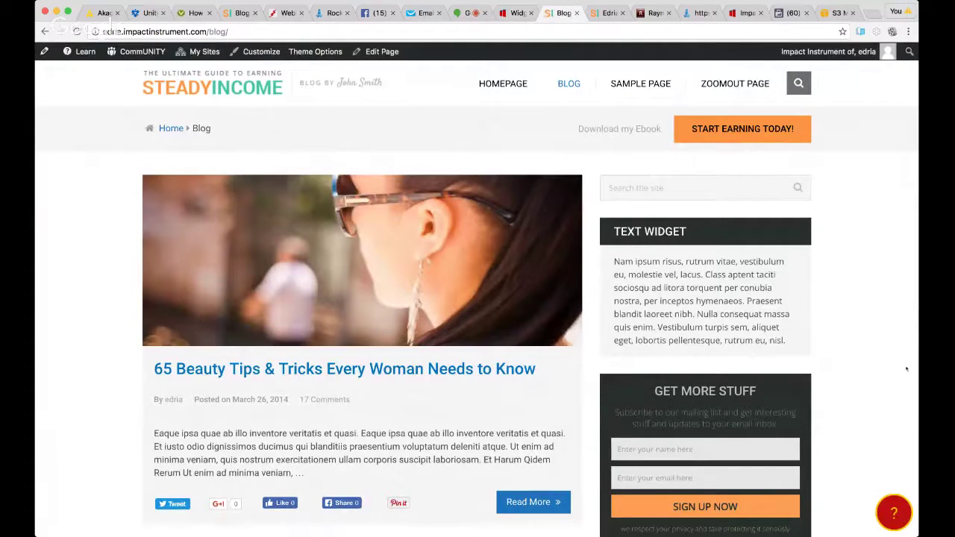
{"action": "scroll", "coordinate": [907, 368], "scroll_direction": "down", "scroll_amount": 3}
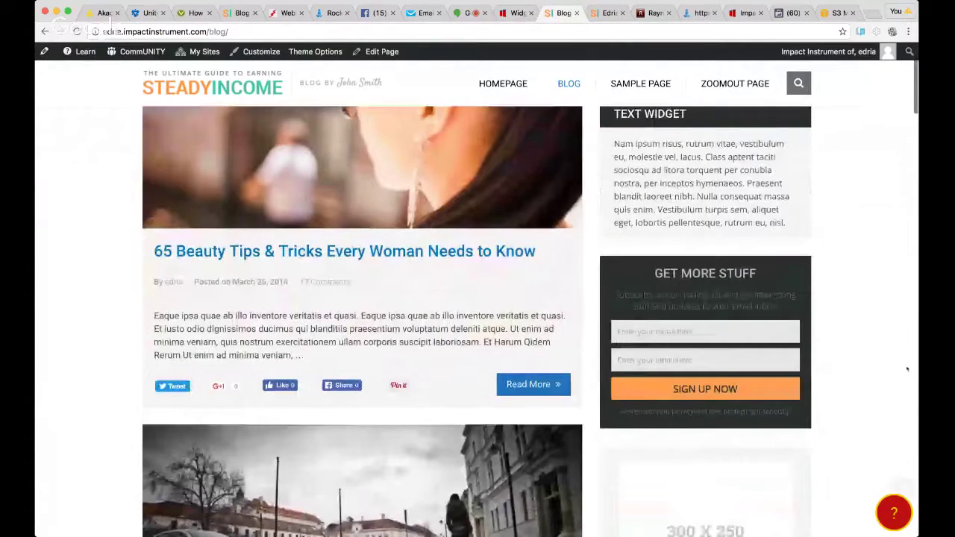
Step: Check the lead group assigned to the Sidebar's Thrive Leads Widget on the Widgets page, and reload the Blog page
{"action": "scroll", "coordinate": [899, 368], "scroll_direction": "up", "scroll_amount": 3}
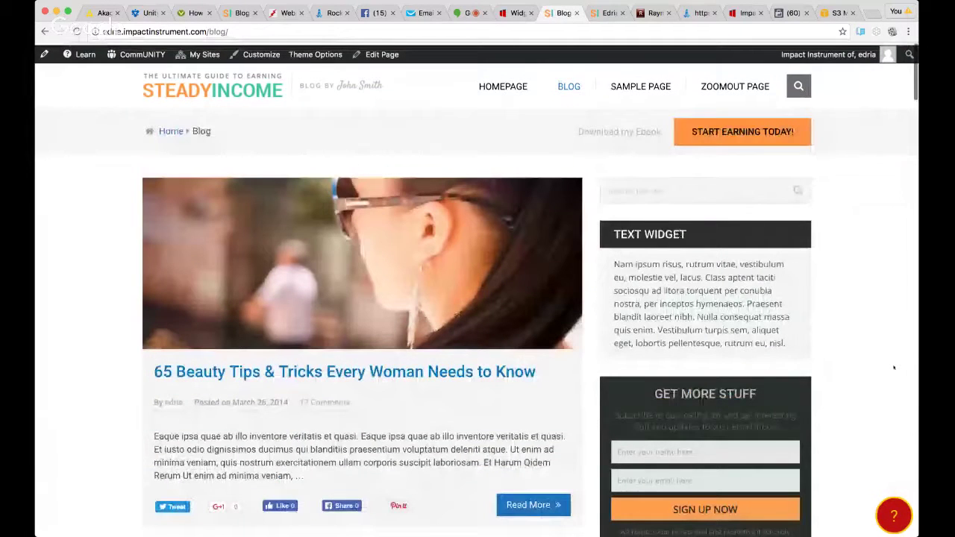
{"action": "left_click", "coordinate": [517, 12]}
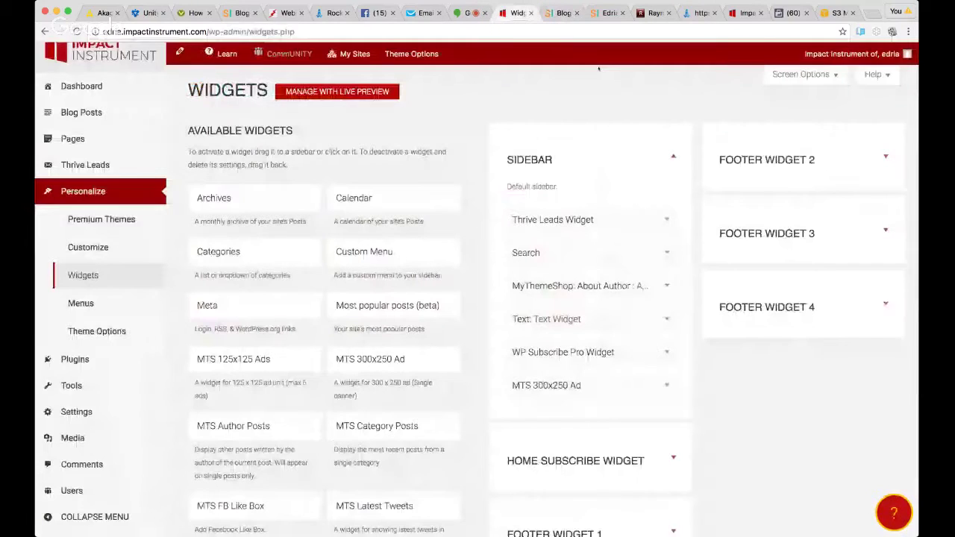
{"action": "left_click", "coordinate": [627, 217]}
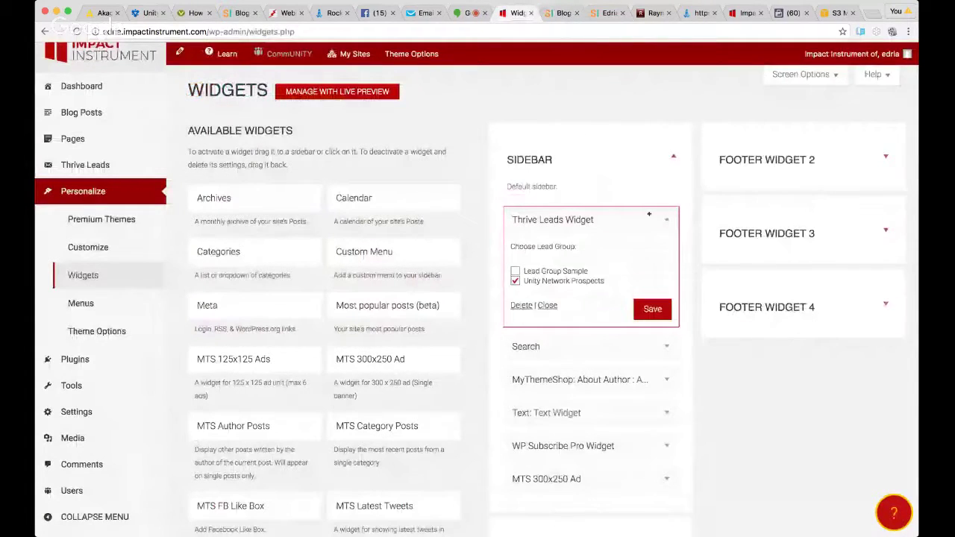
{"action": "left_click", "coordinate": [650, 215]}
{"action": "left_click", "coordinate": [561, 13]}
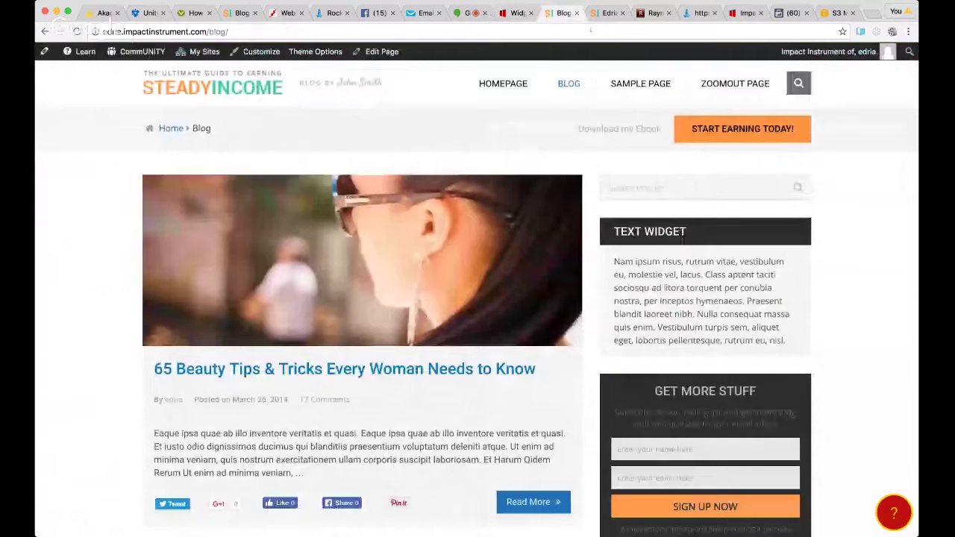
{"action": "key", "text": "super+r"}
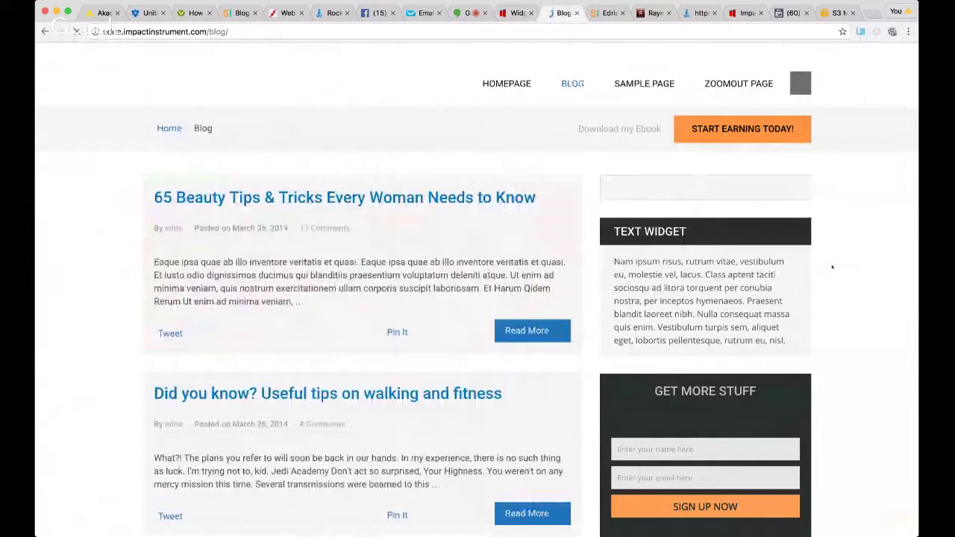
Step: Expand the Home Subscribe Widget area on the Widgets page and compare it with the Blog page and the homepage
{"action": "left_click", "coordinate": [511, 15]}
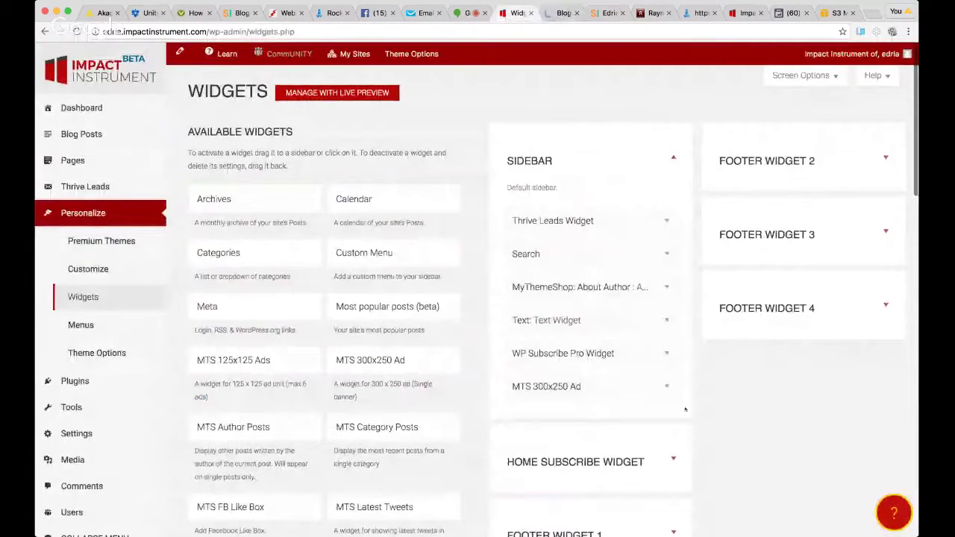
{"action": "scroll", "coordinate": [686, 409], "scroll_direction": "down", "scroll_amount": 3}
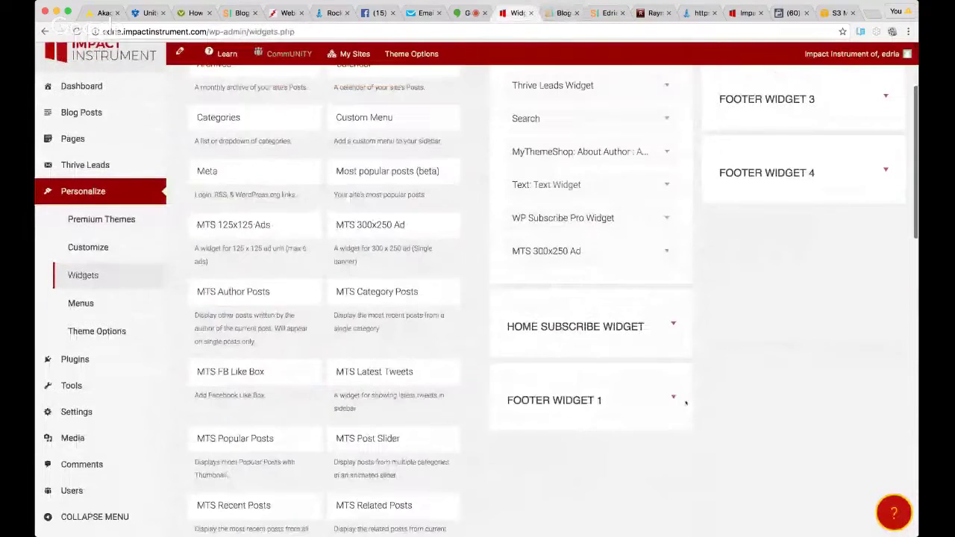
{"action": "left_click", "coordinate": [671, 324]}
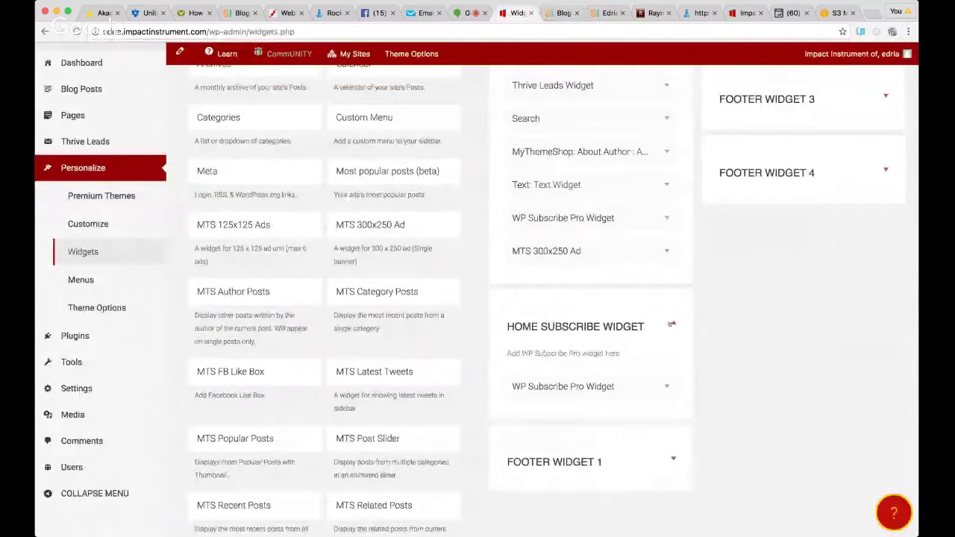
{"action": "left_click", "coordinate": [548, 11]}
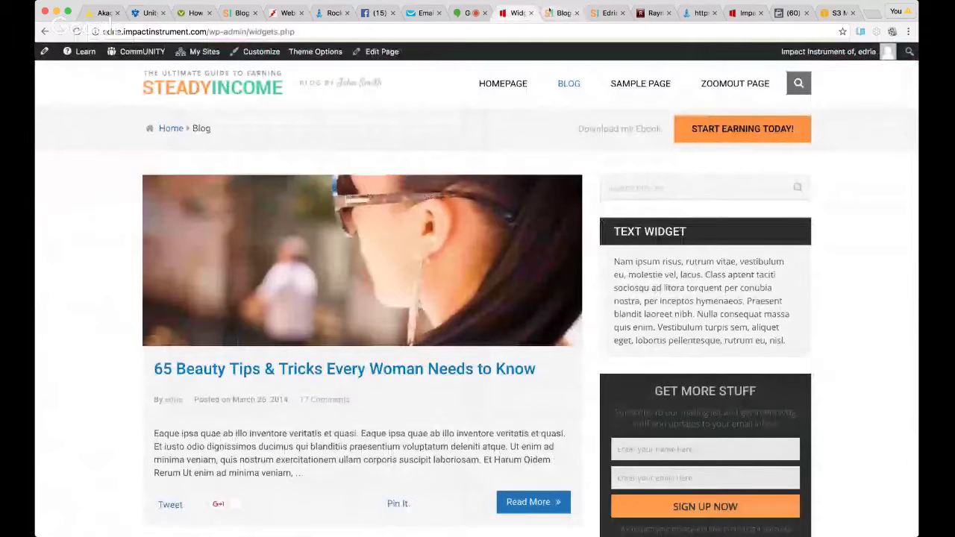
{"action": "scroll", "coordinate": [478, 321], "scroll_direction": "down", "scroll_amount": 3}
{"action": "key", "text": "ctrl+Tab"}
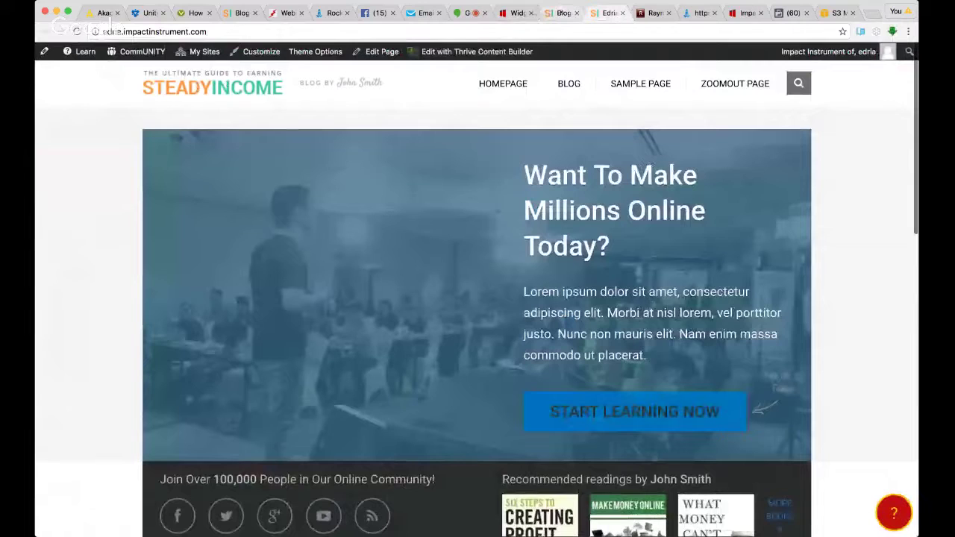
{"action": "key", "text": "ctrl+shift+Tab"}
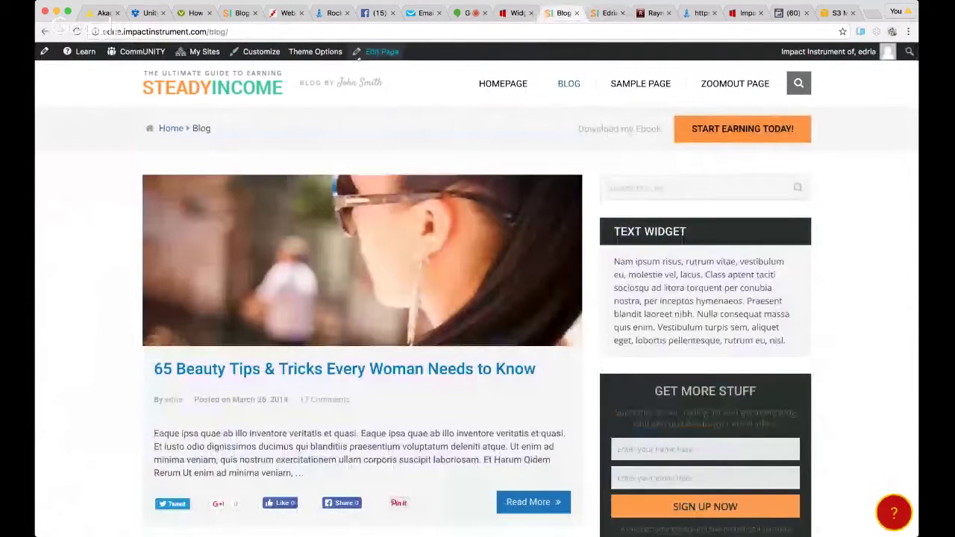
{"action": "left_click", "coordinate": [359, 52]}
Step: Reopen the Sidebar's Thrive Leads Widget settings on the Widgets page and collapse the whole Sidebar area
{"action": "key", "text": "ctrl+shift+Tab"}
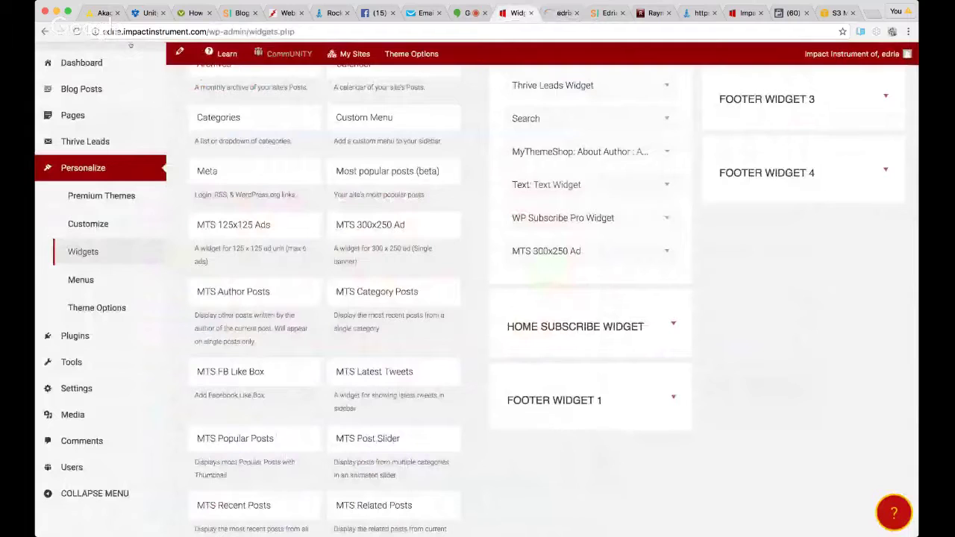
{"action": "scroll", "coordinate": [667, 221], "scroll_direction": "up", "scroll_amount": 3}
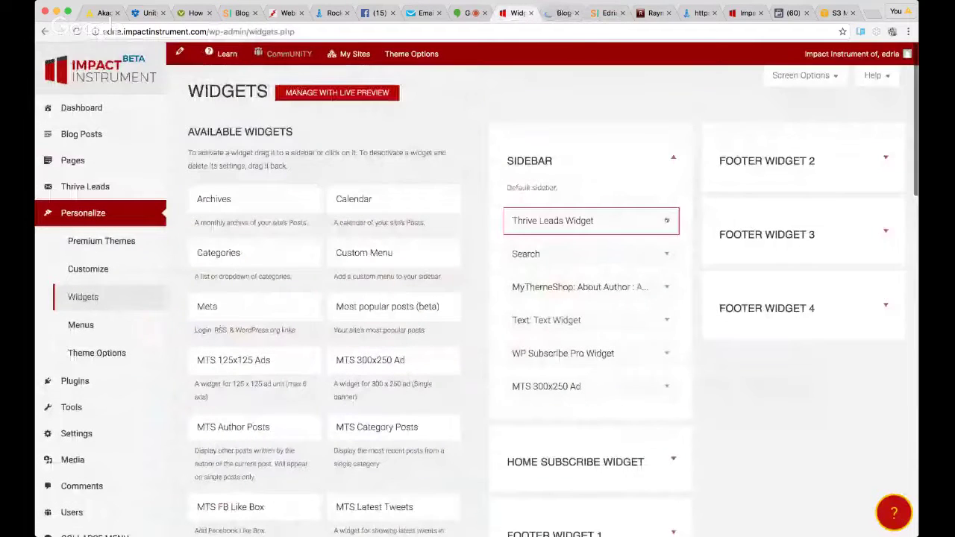
{"action": "left_click", "coordinate": [666, 221]}
{"action": "left_click", "coordinate": [671, 160]}
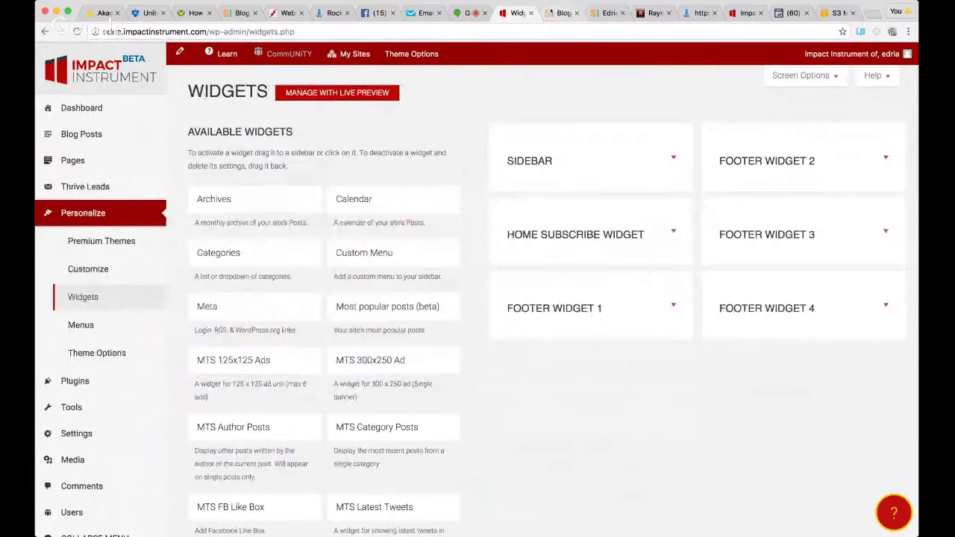
Step: View the sidebar of the post "65 Beauty Tips & Tricks Every Woman Needs to Know" and expand the Home Subscribe Widget area on the Widgets page
{"action": "left_click", "coordinate": [567, 14]}
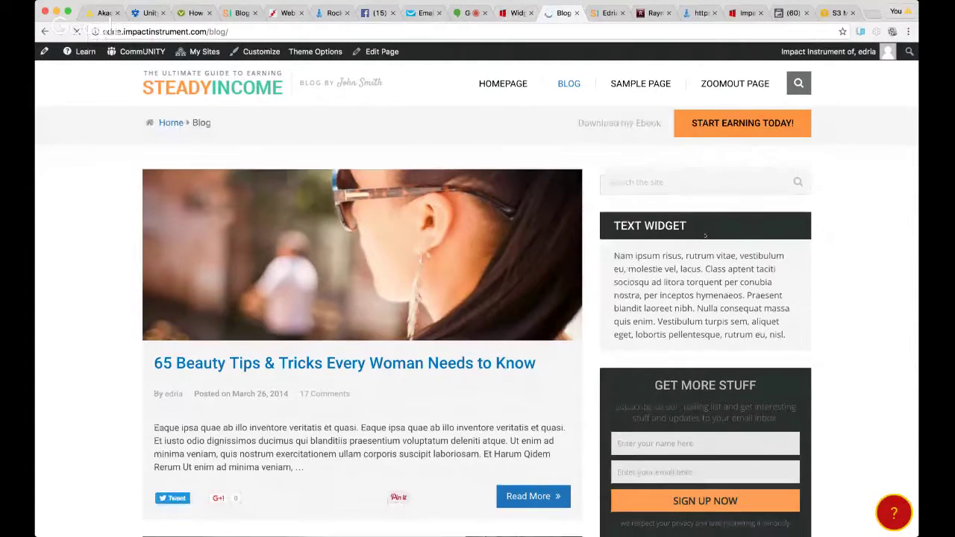
{"action": "scroll", "coordinate": [704, 236], "scroll_direction": "down", "scroll_amount": 3}
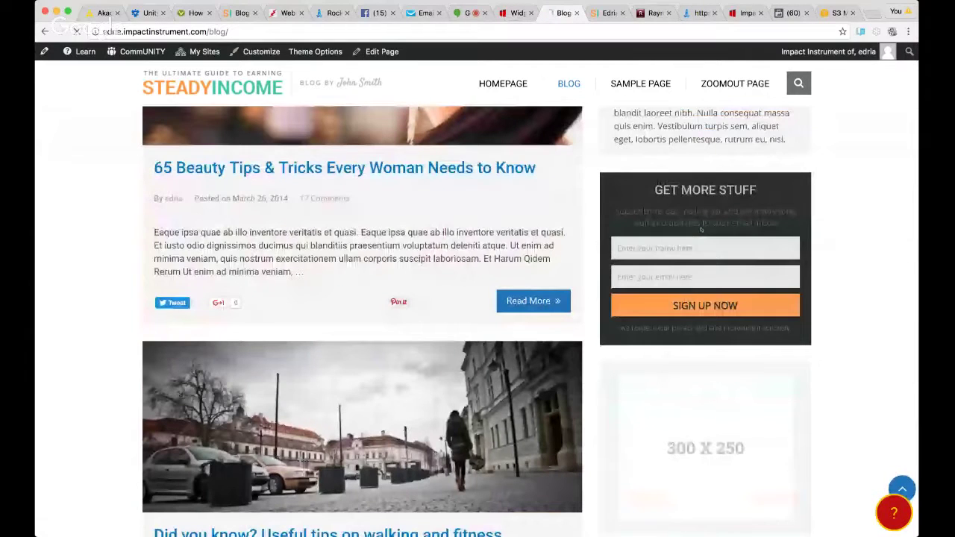
{"action": "scroll", "coordinate": [465, 218], "scroll_direction": "up", "scroll_amount": 1}
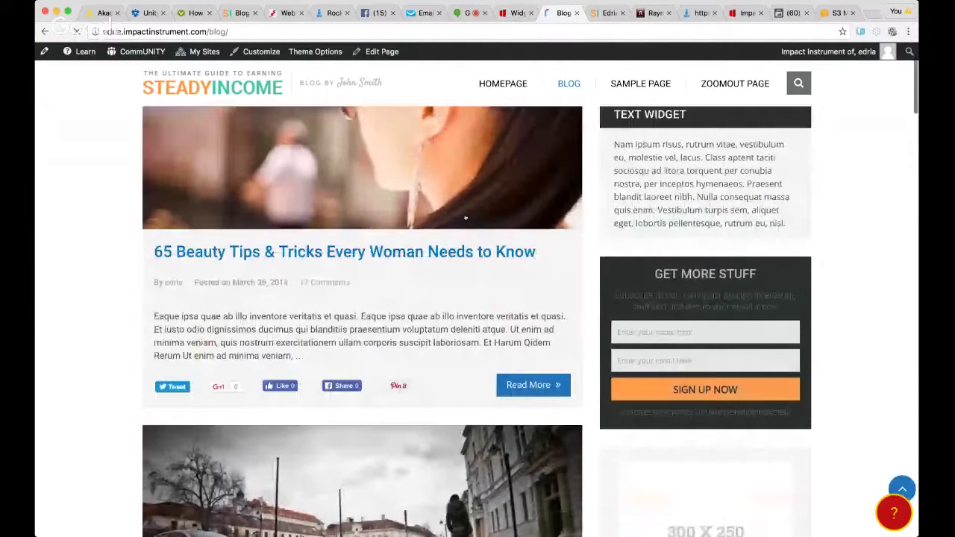
{"action": "left_click", "coordinate": [465, 218]}
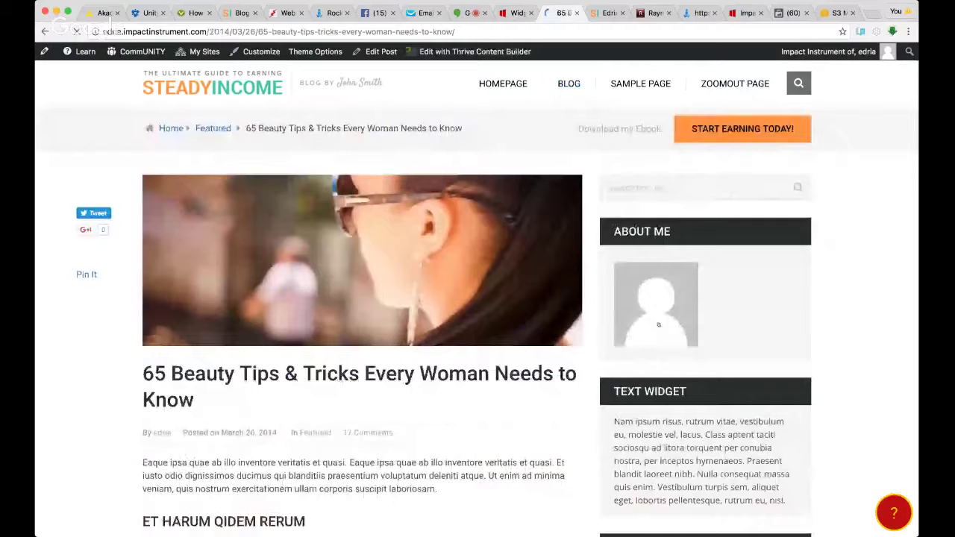
{"action": "key", "text": "ctrl+shift+Tab"}
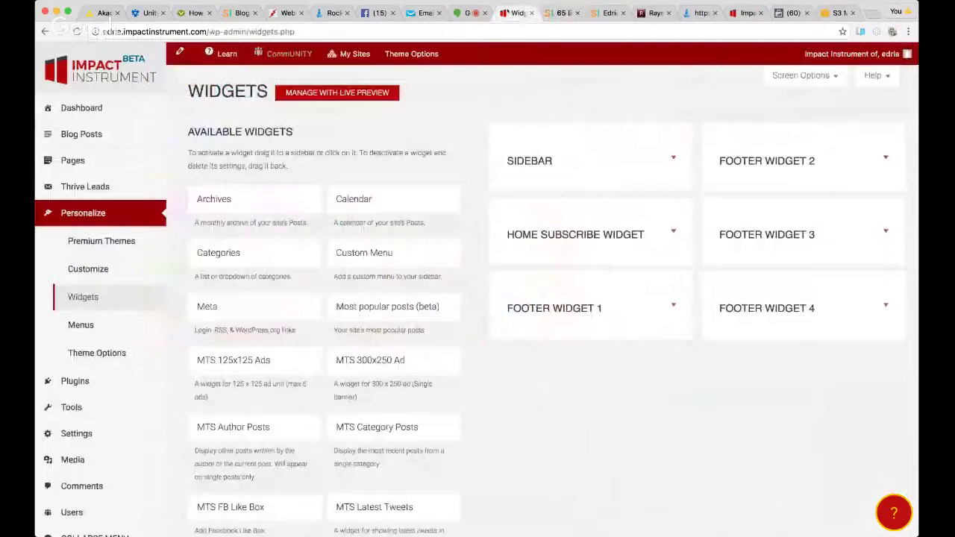
{"action": "left_click", "coordinate": [674, 231]}
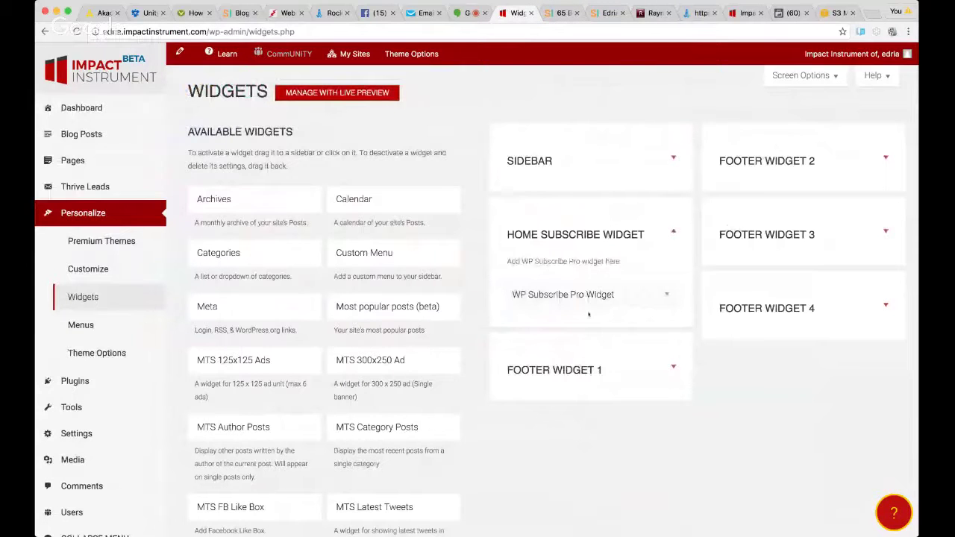
{"action": "scroll", "coordinate": [459, 374], "scroll_direction": "down", "scroll_amount": 10}
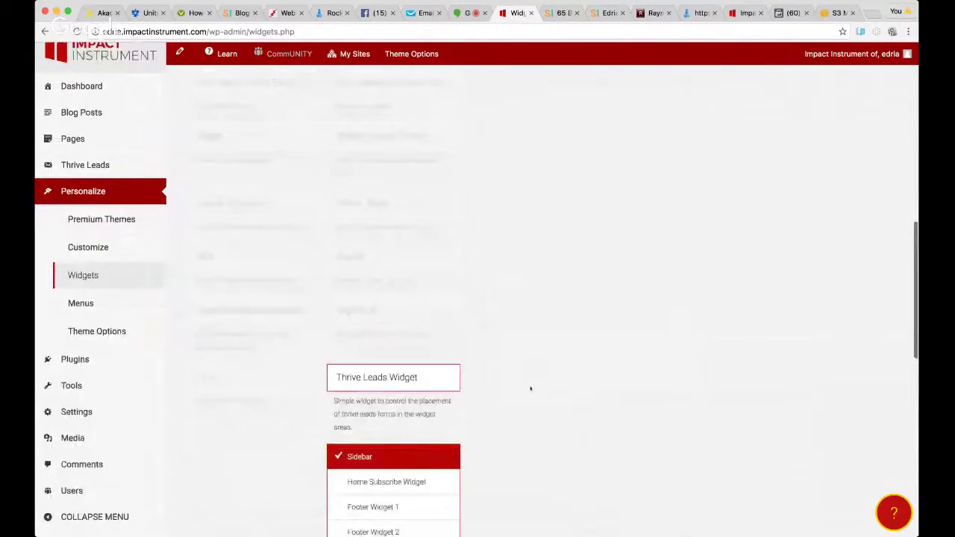
{"action": "left_click", "coordinate": [401, 483]}
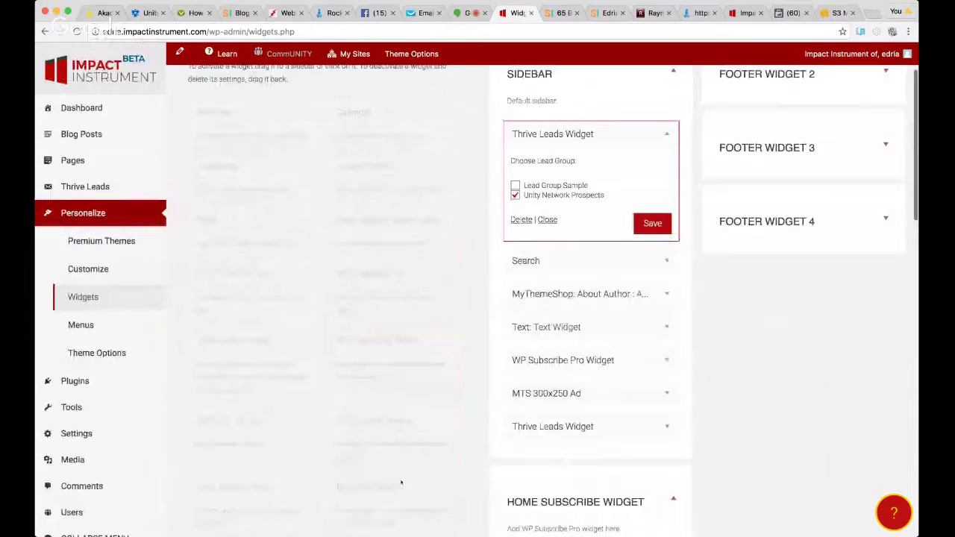
{"action": "left_click", "coordinate": [547, 299]}
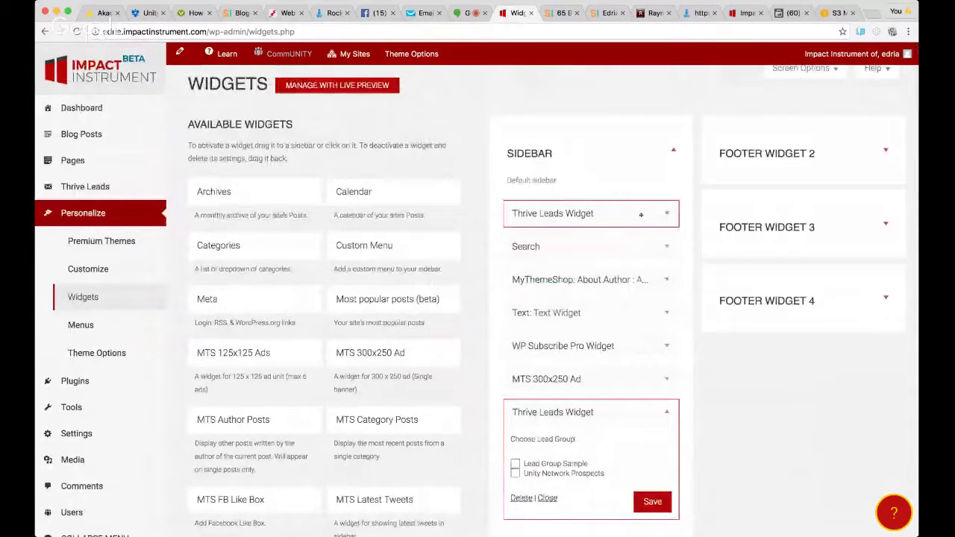
{"action": "left_click", "coordinate": [667, 415]}
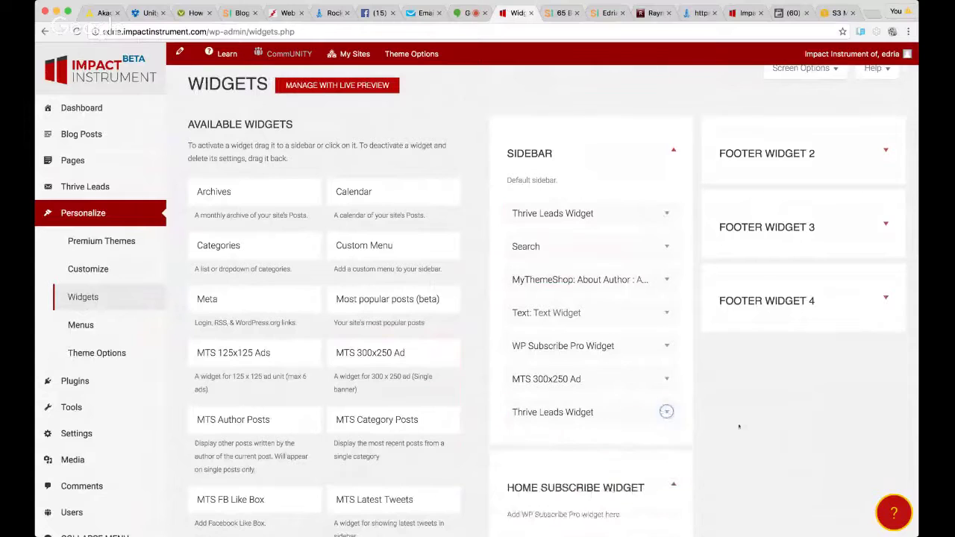
{"action": "left_click", "coordinate": [666, 413]}
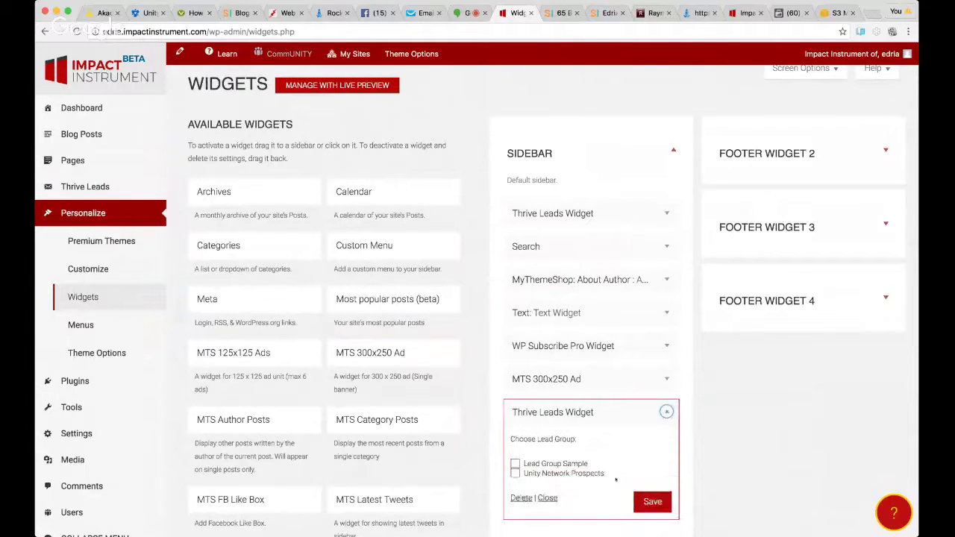
{"action": "left_click", "coordinate": [521, 498]}
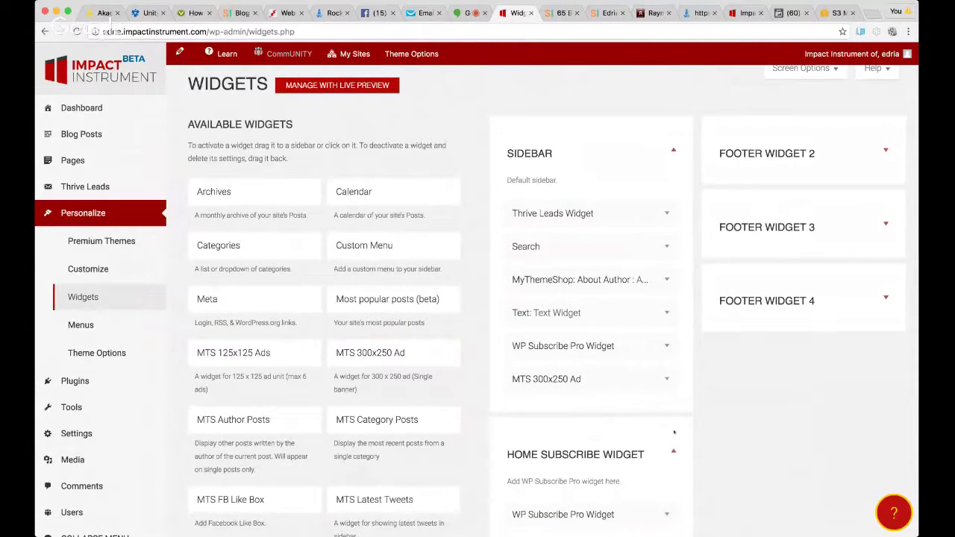
Step: Add a Thrive Leads Widget to the Home Subscribe Widget area
{"action": "scroll", "coordinate": [490, 366], "scroll_direction": "down", "scroll_amount": 8}
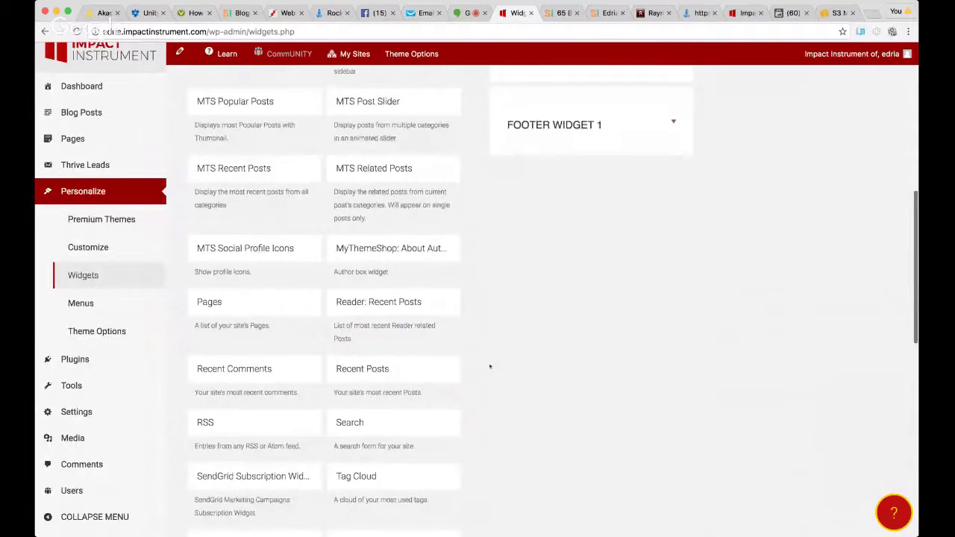
{"action": "scroll", "coordinate": [490, 366], "scroll_direction": "down", "scroll_amount": 5}
{"action": "left_click", "coordinate": [395, 166]}
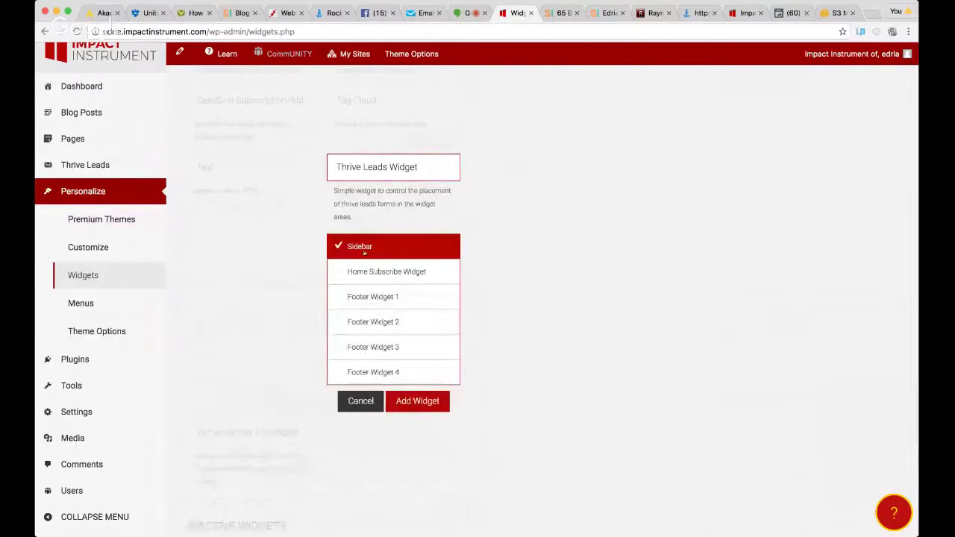
{"action": "left_click", "coordinate": [388, 272]}
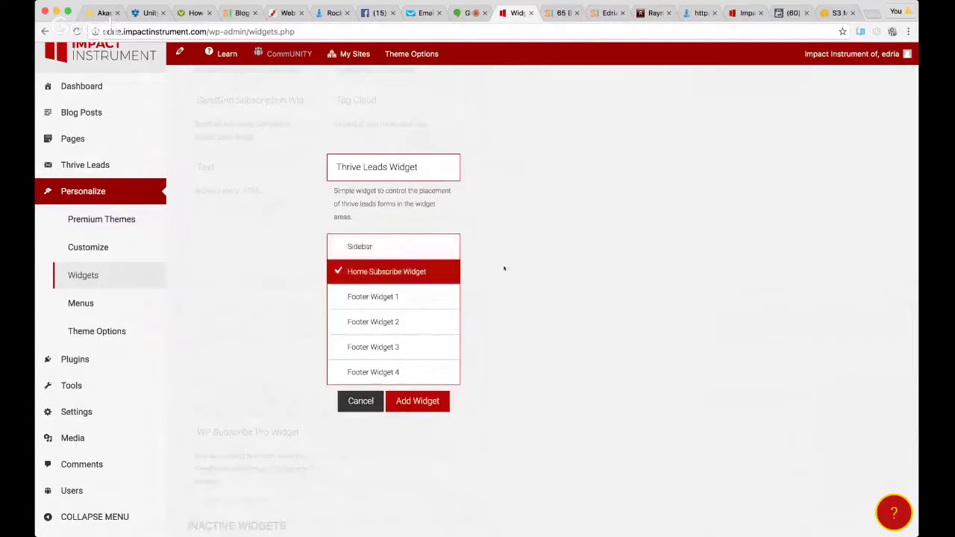
{"action": "left_click", "coordinate": [427, 406]}
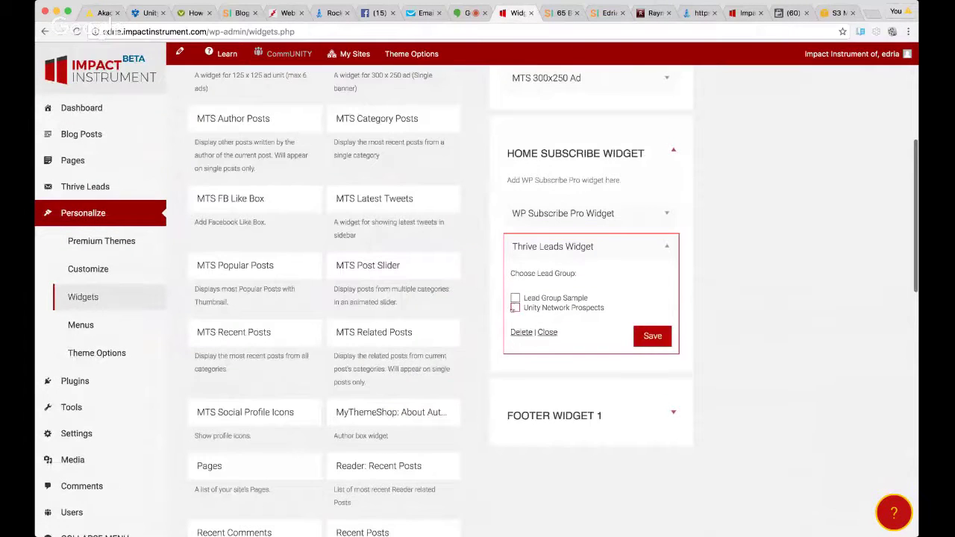
Step: Assign the Lead Group Sample lead group to the Home Subscribe area's Thrive Leads Widget, save it and collapse its settings
{"action": "left_click", "coordinate": [515, 298]}
{"action": "left_click", "coordinate": [535, 308]}
{"action": "left_click", "coordinate": [662, 338]}
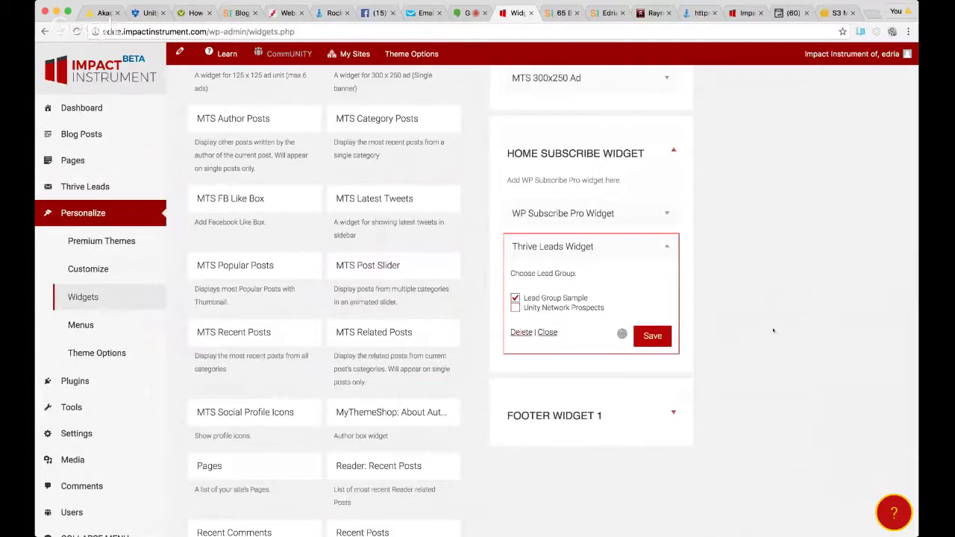
{"action": "left_click", "coordinate": [667, 247]}
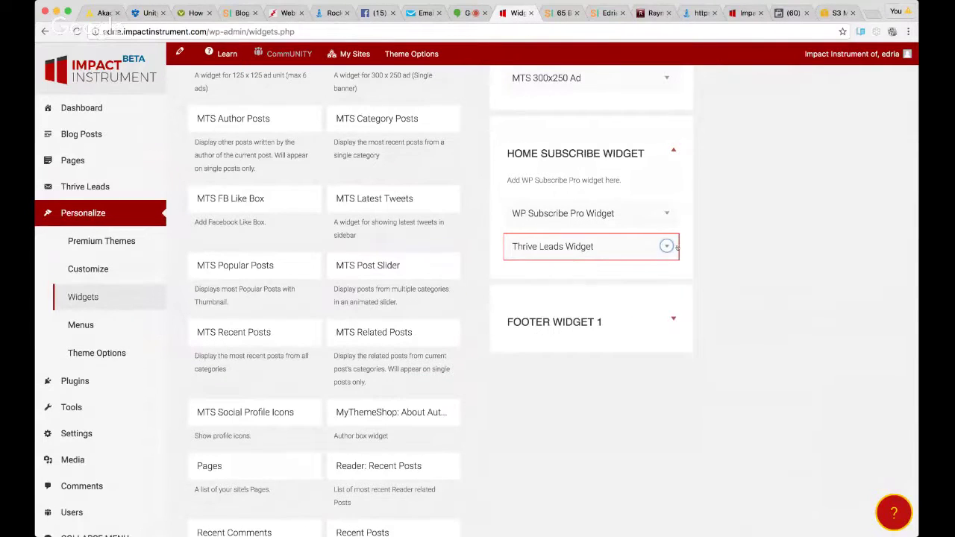
{"action": "scroll", "coordinate": [735, 266], "scroll_direction": "up", "scroll_amount": 5}
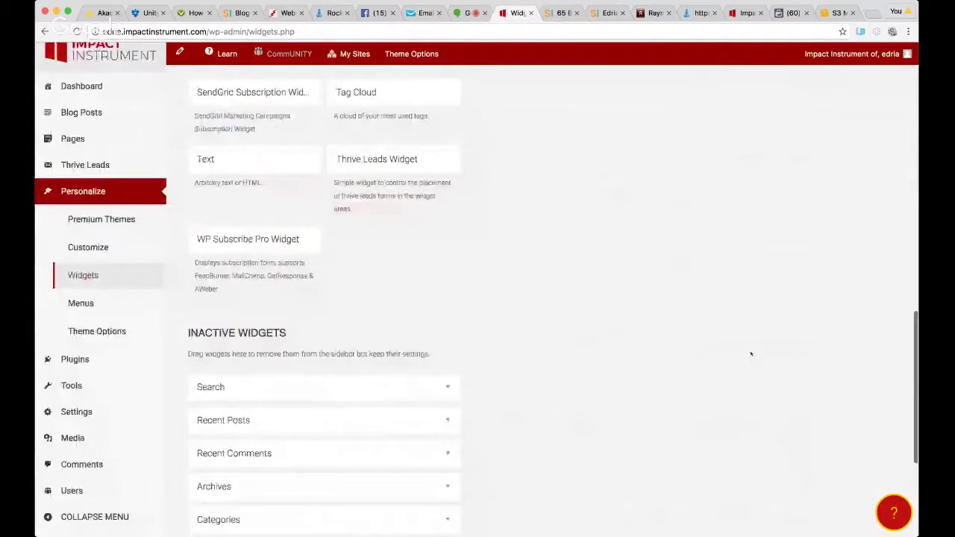
{"action": "scroll", "coordinate": [767, 365], "scroll_direction": "down", "scroll_amount": 3}
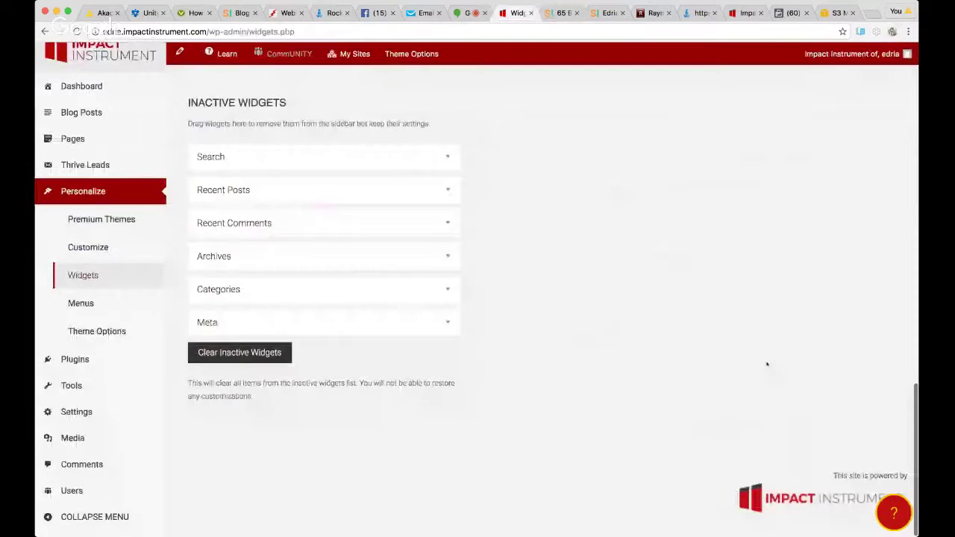
{"action": "scroll", "coordinate": [767, 364], "scroll_direction": "up", "scroll_amount": 15}
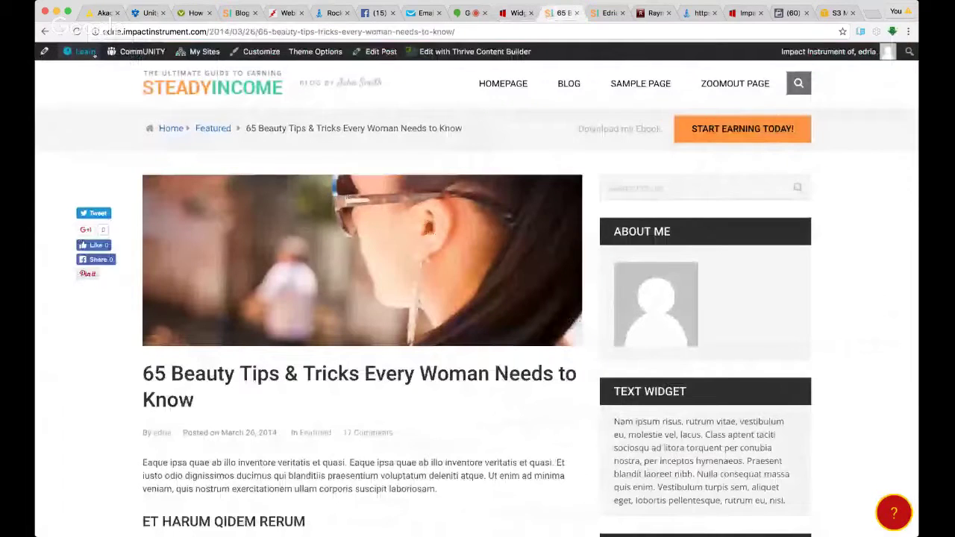
Step: Reload the post "65 Beauty Tips & Tricks Every Woman Needs to Know" and inspect its sidebar and the Blog page's sidebar for the opt-in form
{"action": "key", "text": "super+r"}
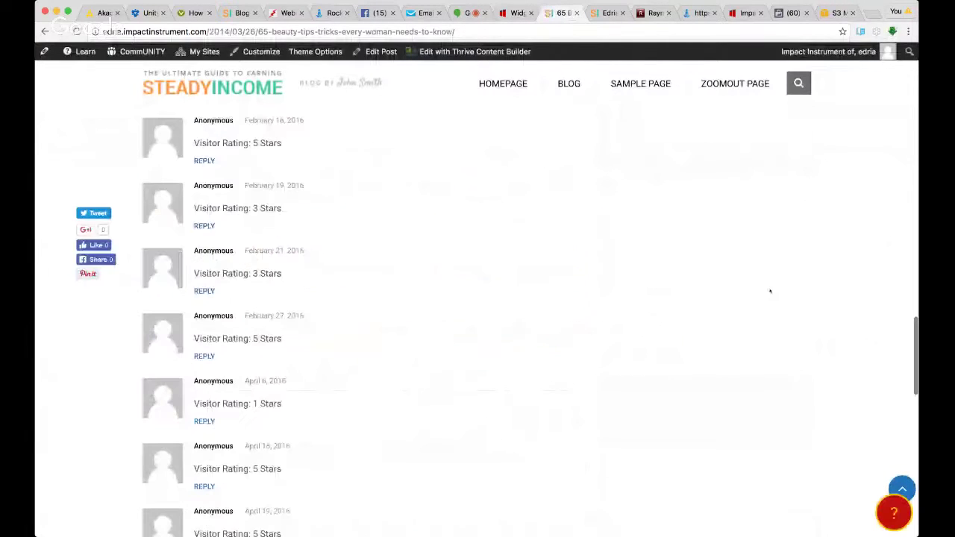
{"action": "scroll", "coordinate": [770, 291], "scroll_direction": "up", "scroll_amount": 3}
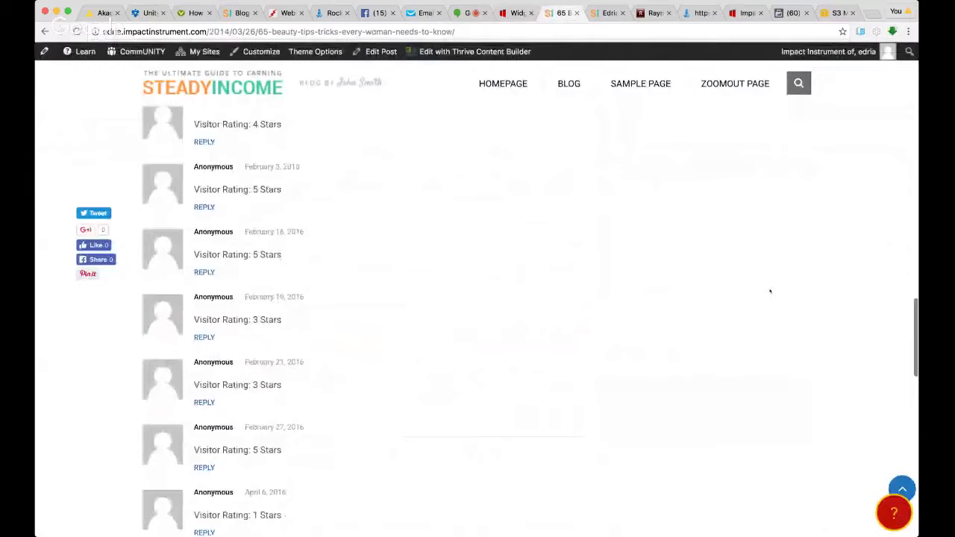
{"action": "scroll", "coordinate": [770, 292], "scroll_direction": "up", "scroll_amount": 15}
{"action": "scroll", "coordinate": [770, 291], "scroll_direction": "down", "scroll_amount": 15}
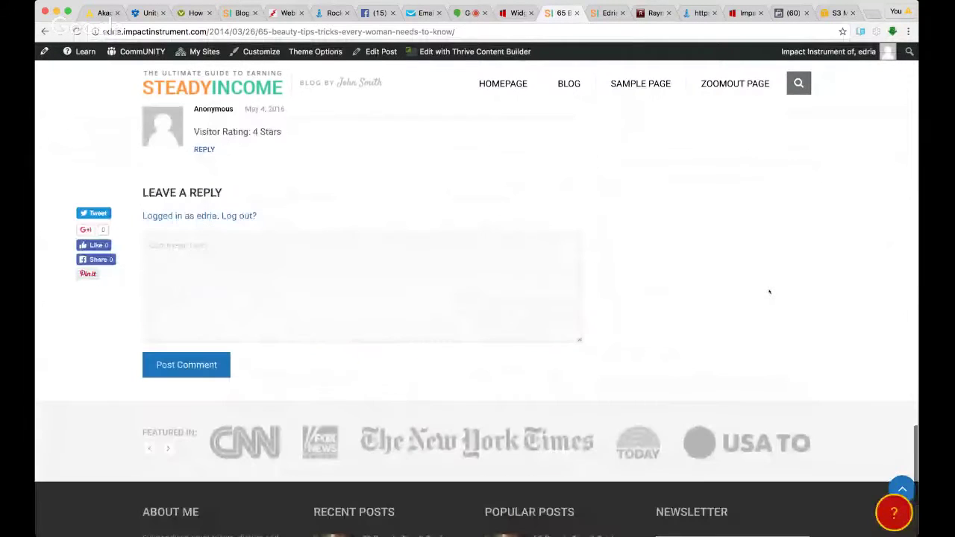
{"action": "scroll", "coordinate": [769, 292], "scroll_direction": "up", "scroll_amount": 20}
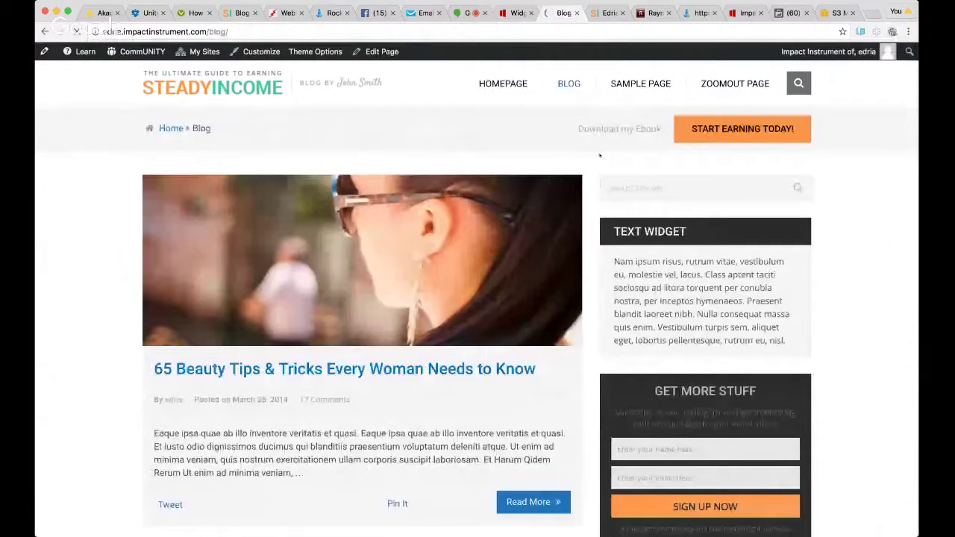
{"action": "scroll", "coordinate": [623, 165], "scroll_direction": "down", "scroll_amount": 3}
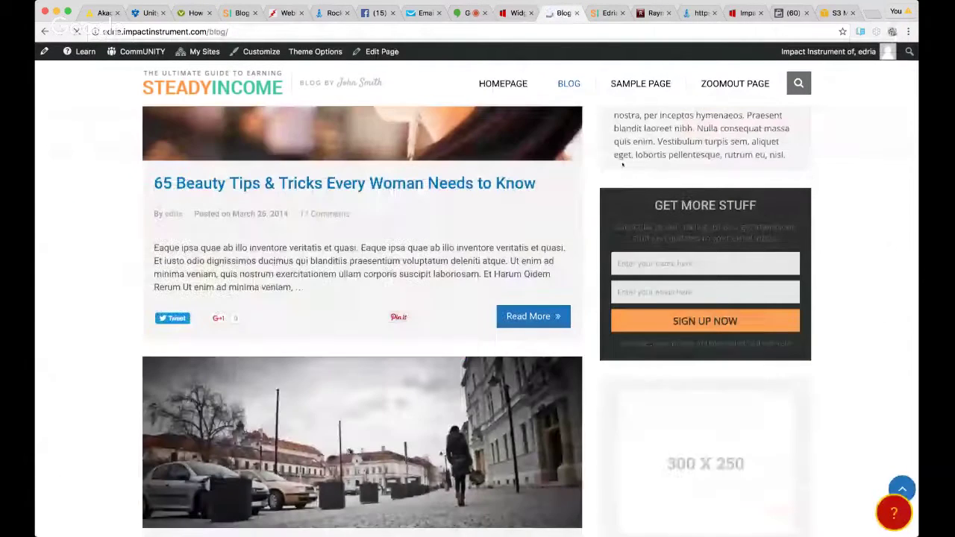
{"action": "scroll", "coordinate": [622, 164], "scroll_direction": "up", "scroll_amount": 3}
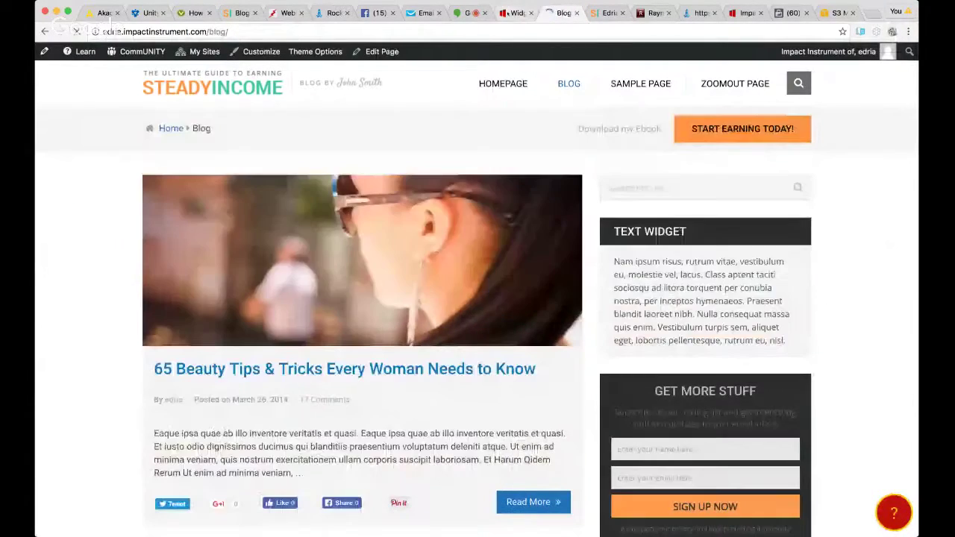
Step: Open the second site from My Sites in a new tab, view its Blog page and check the webinar chat
{"action": "left_click", "coordinate": [515, 12]}
{"action": "mouse_move", "coordinate": [354, 94]}
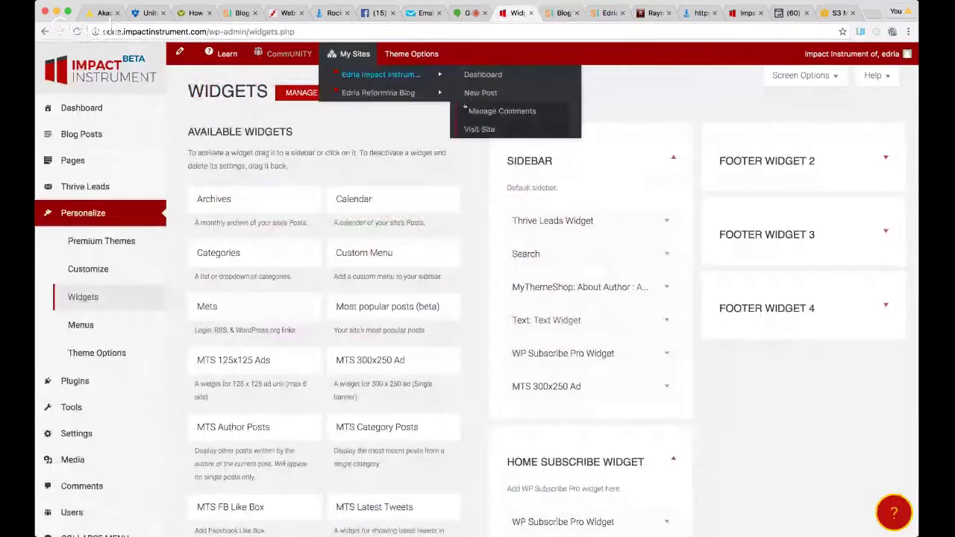
{"action": "mouse_move", "coordinate": [425, 93]}
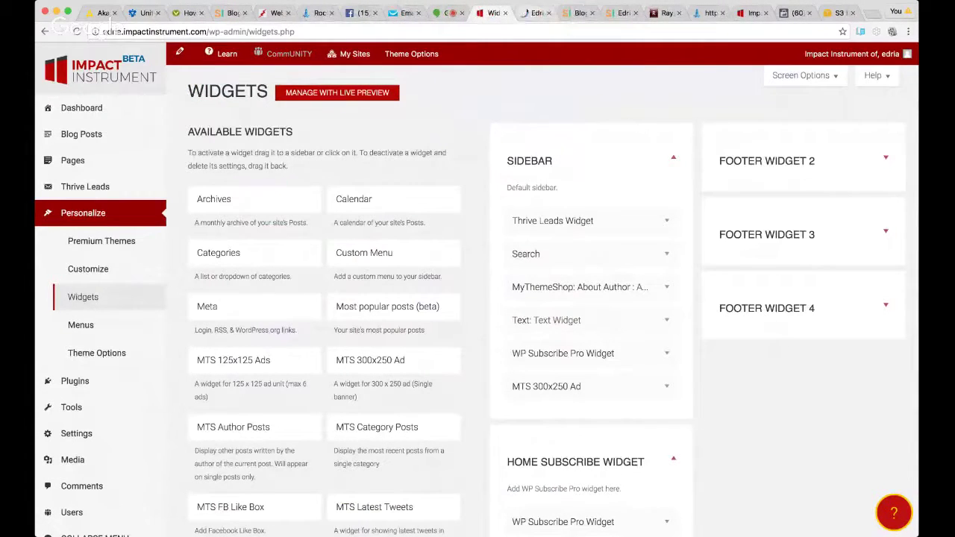
{"action": "left_click", "coordinate": [536, 13]}
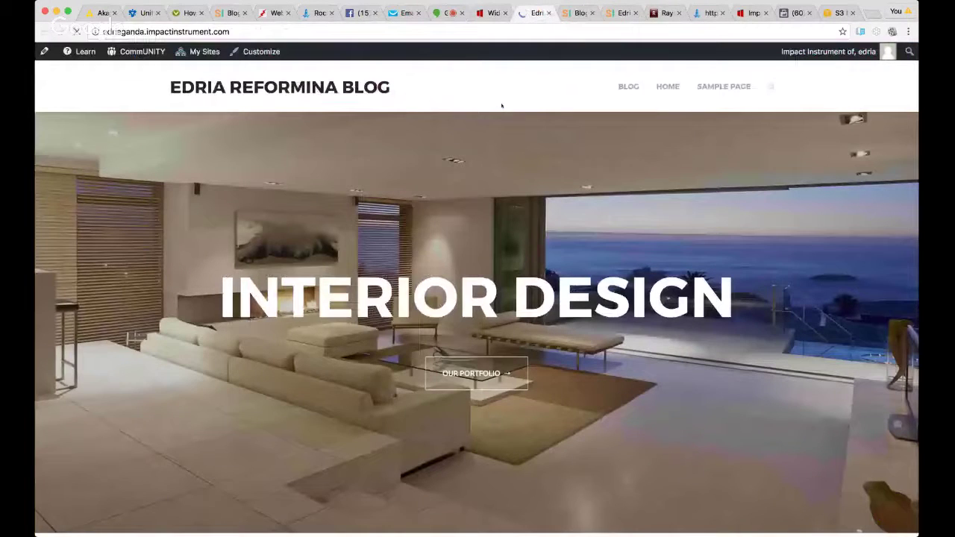
{"action": "scroll", "coordinate": [741, 88], "scroll_direction": "down", "scroll_amount": 3}
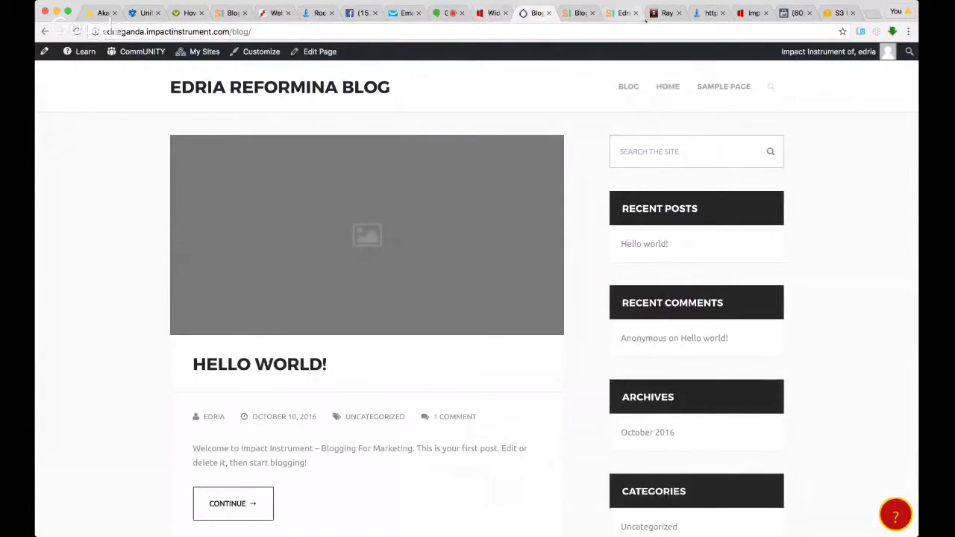
{"action": "left_click", "coordinate": [444, 13]}
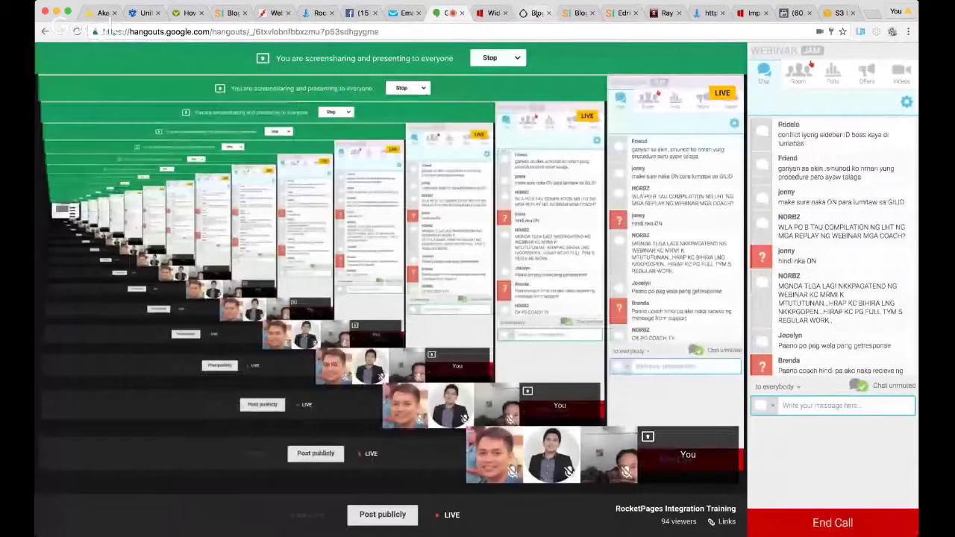
{"action": "left_click", "coordinate": [535, 12]}
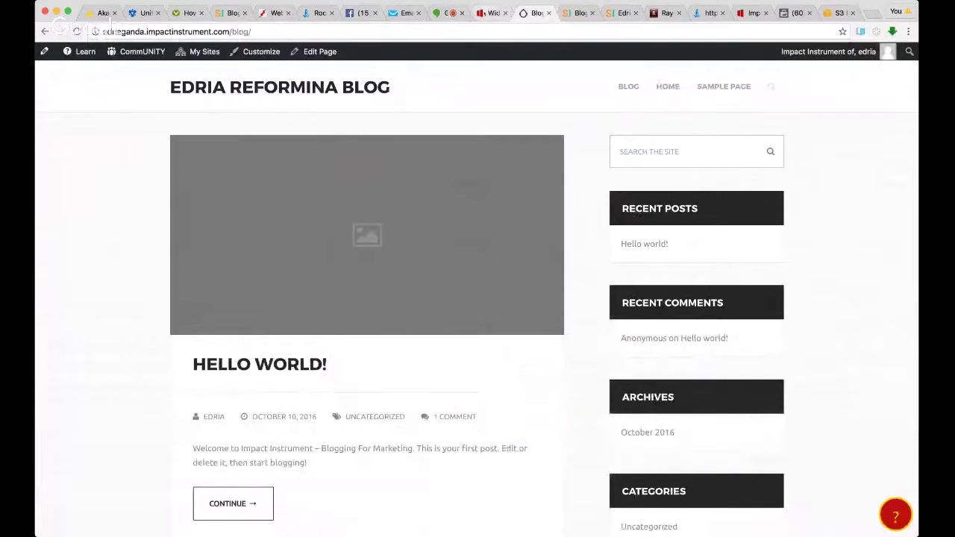
Step: Return to the Widgets page and review the Sidebar and Home Subscribe Widget areas, opening and leaving the live preview
{"action": "left_click", "coordinate": [492, 13]}
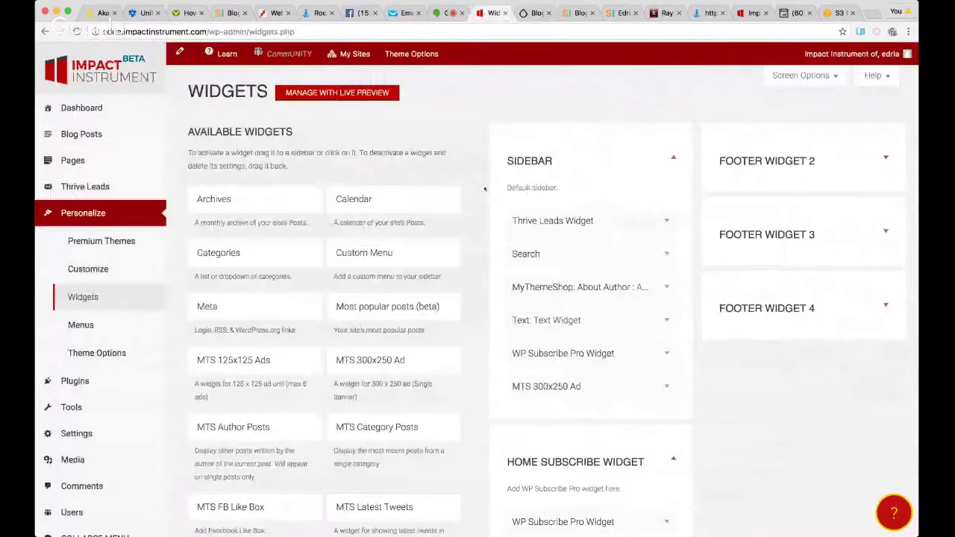
{"action": "scroll", "coordinate": [484, 189], "scroll_direction": "down", "scroll_amount": 2}
{"action": "scroll", "coordinate": [484, 188], "scroll_direction": "up", "scroll_amount": 2}
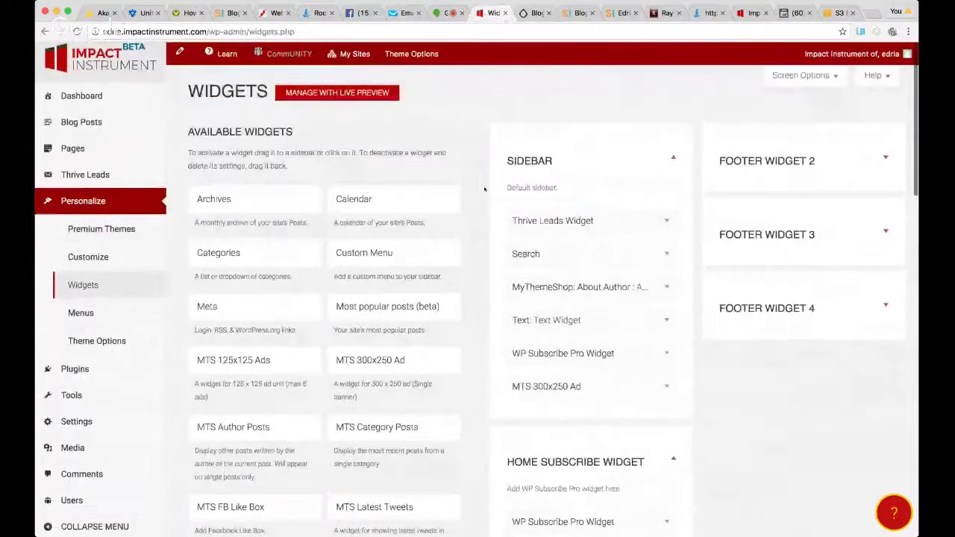
{"action": "left_click", "coordinate": [358, 94]}
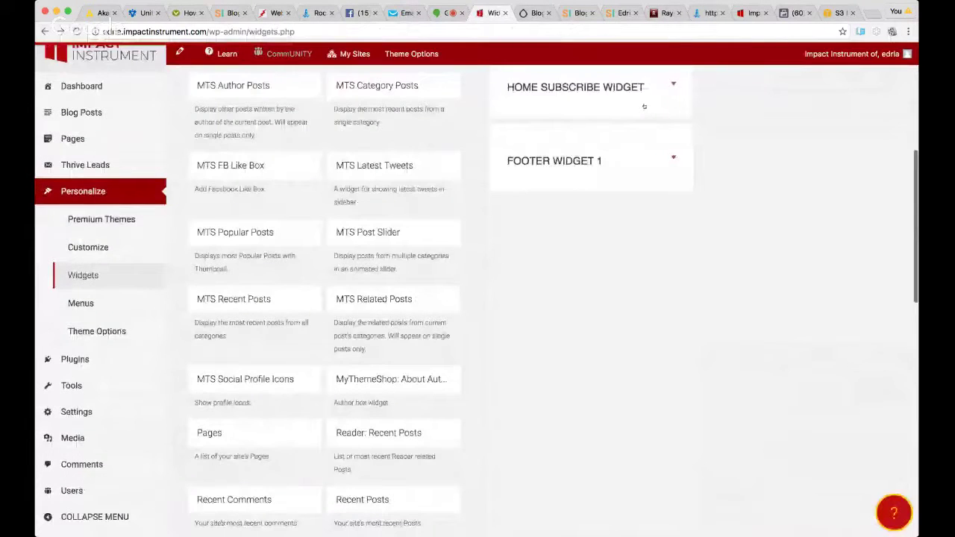
{"action": "scroll", "coordinate": [644, 107], "scroll_direction": "up", "scroll_amount": 5}
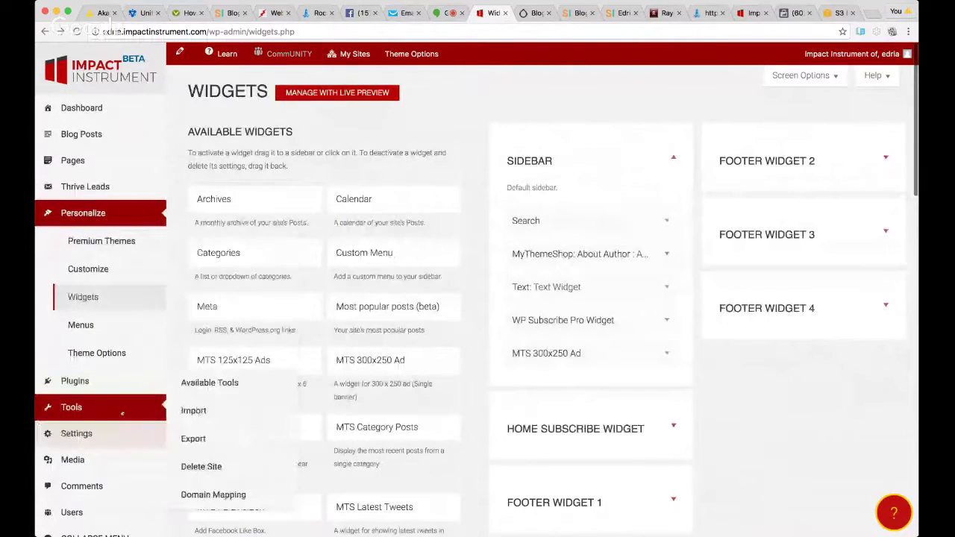
Step: Open Thrive Leads, expand the Unity Network Prospects lead group and save its display settings with all basic locations selected
{"action": "left_click", "coordinate": [111, 191]}
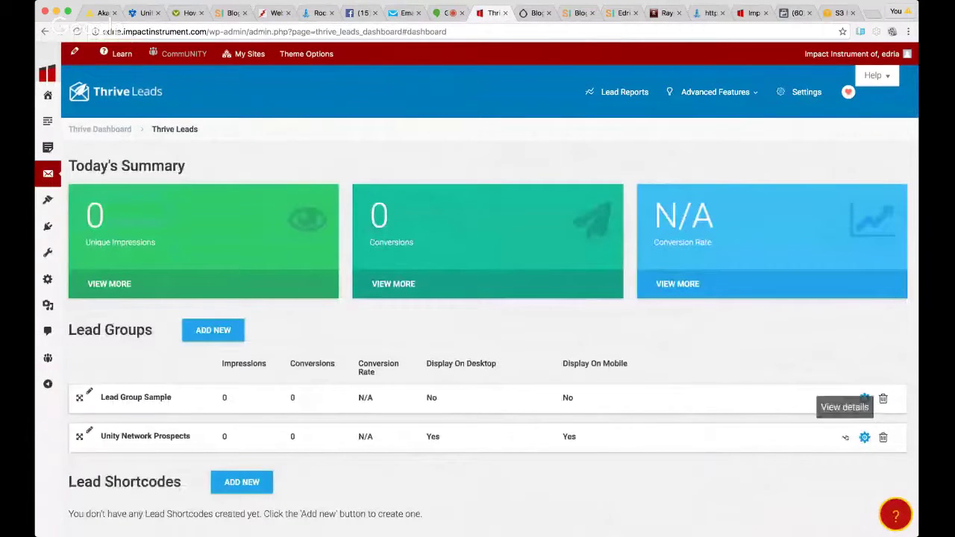
{"action": "left_click", "coordinate": [845, 437]}
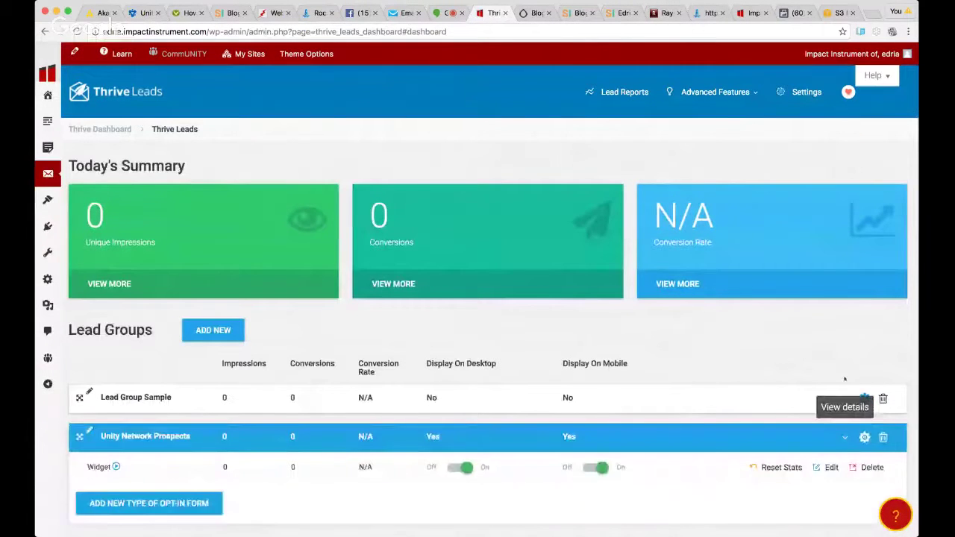
{"action": "scroll", "coordinate": [845, 379], "scroll_direction": "down", "scroll_amount": 1}
{"action": "left_click", "coordinate": [864, 351]}
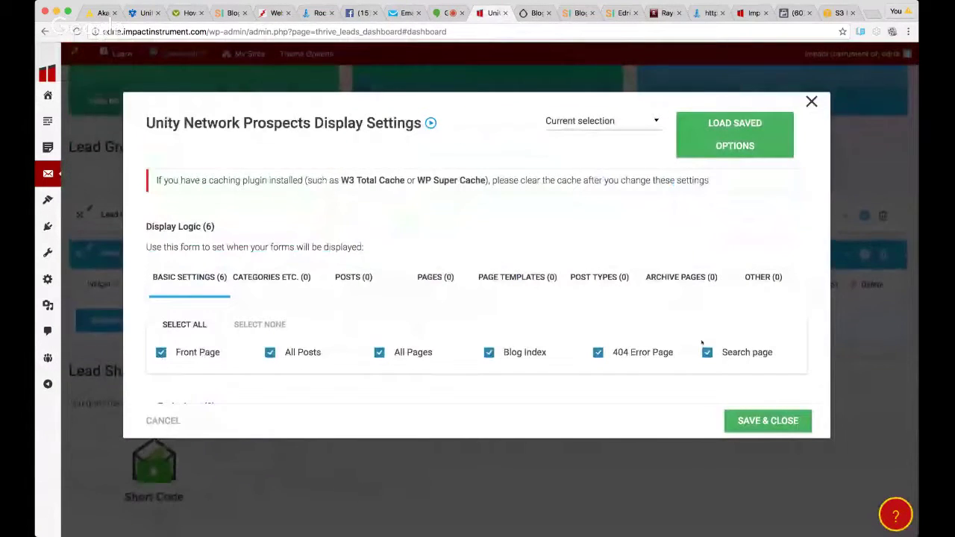
{"action": "left_click", "coordinate": [797, 422]}
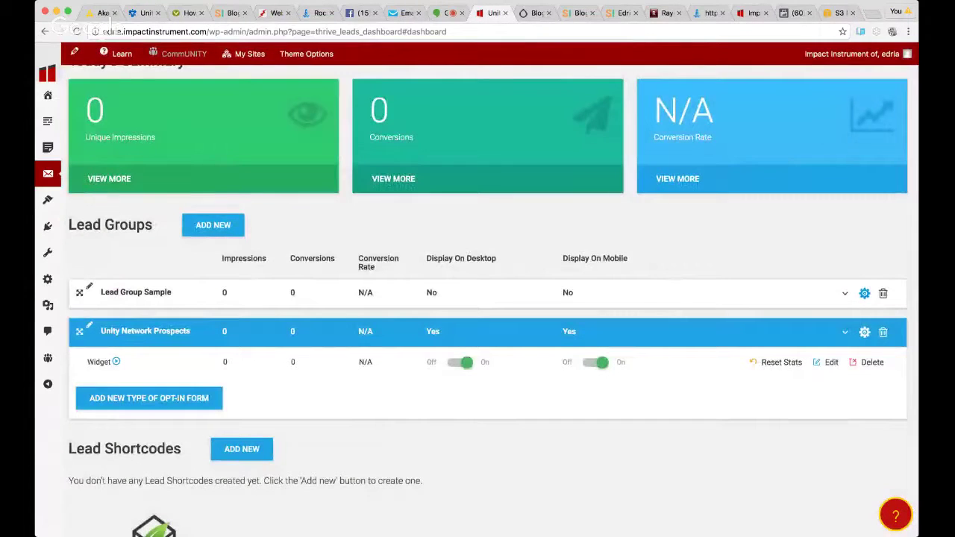
Step: Expand Lead Group Sample, save its display settings and delete the lead group
{"action": "left_click", "coordinate": [845, 293]}
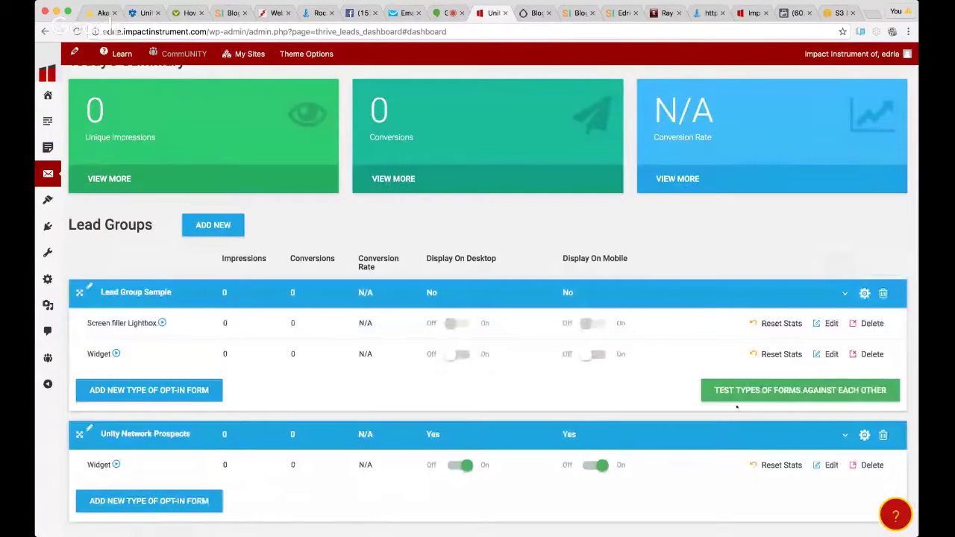
{"action": "left_click", "coordinate": [864, 293]}
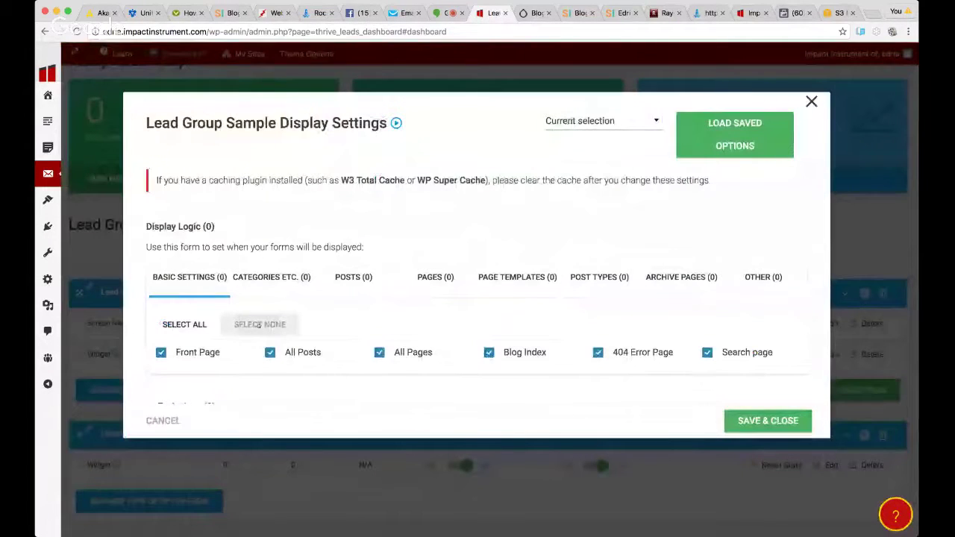
{"action": "left_click", "coordinate": [748, 418]}
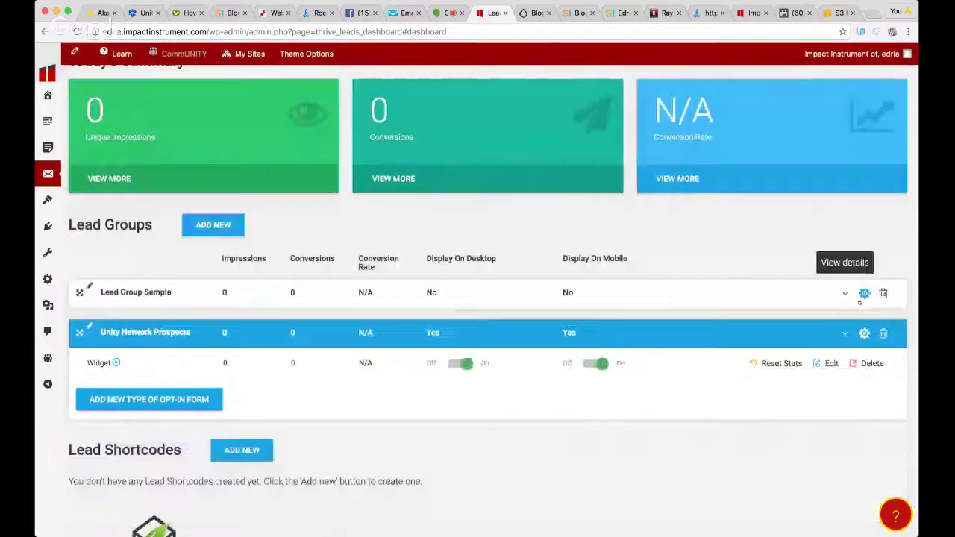
{"action": "left_click", "coordinate": [883, 292]}
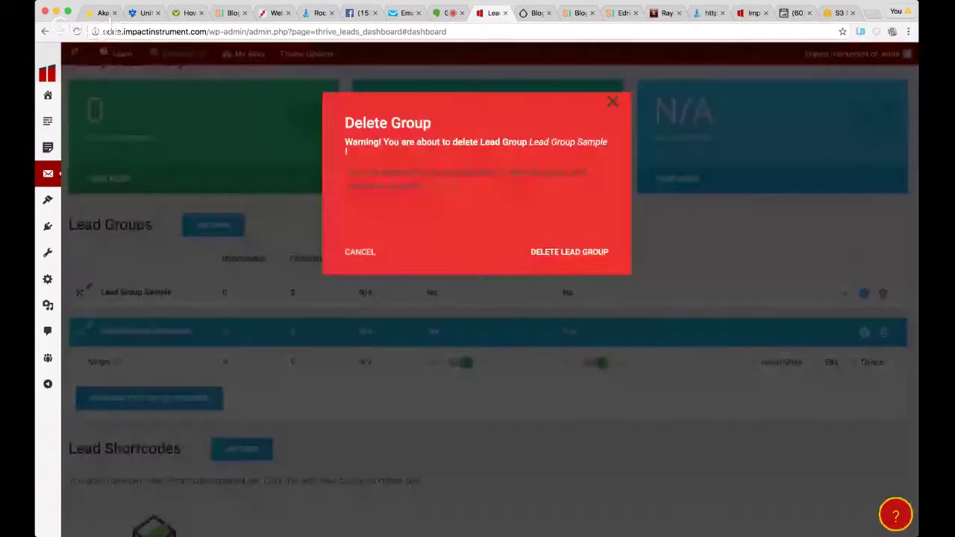
{"action": "left_click", "coordinate": [565, 252]}
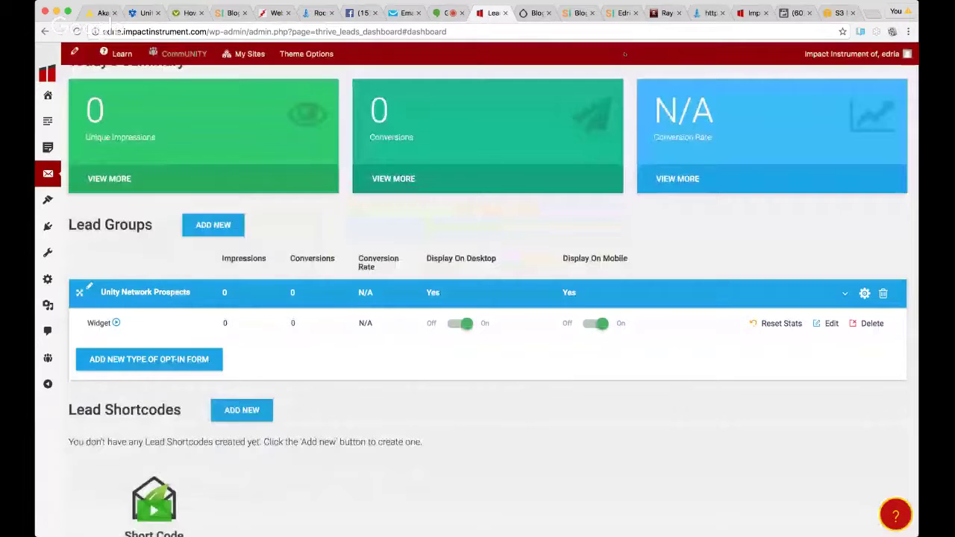
Step: Reload the Impact Instrument site's Blog page and examine its sidebar for the opt-in form
{"action": "left_click", "coordinate": [578, 13]}
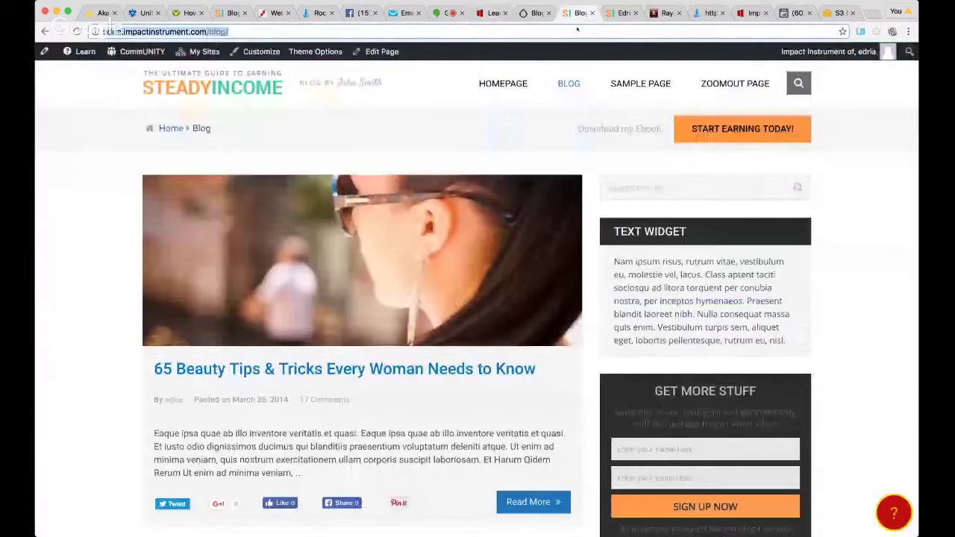
{"action": "key", "text": "Return"}
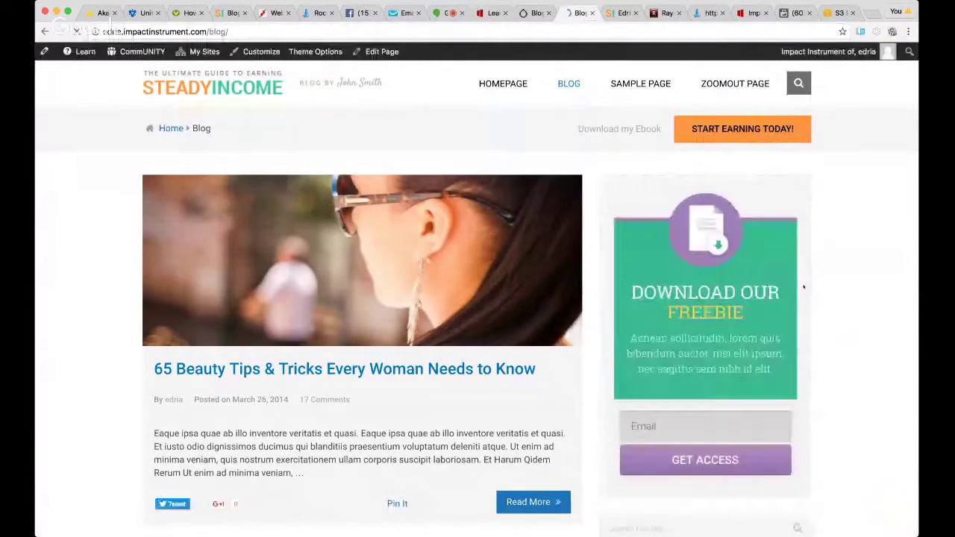
{"action": "scroll", "coordinate": [806, 287], "scroll_direction": "down", "scroll_amount": 1}
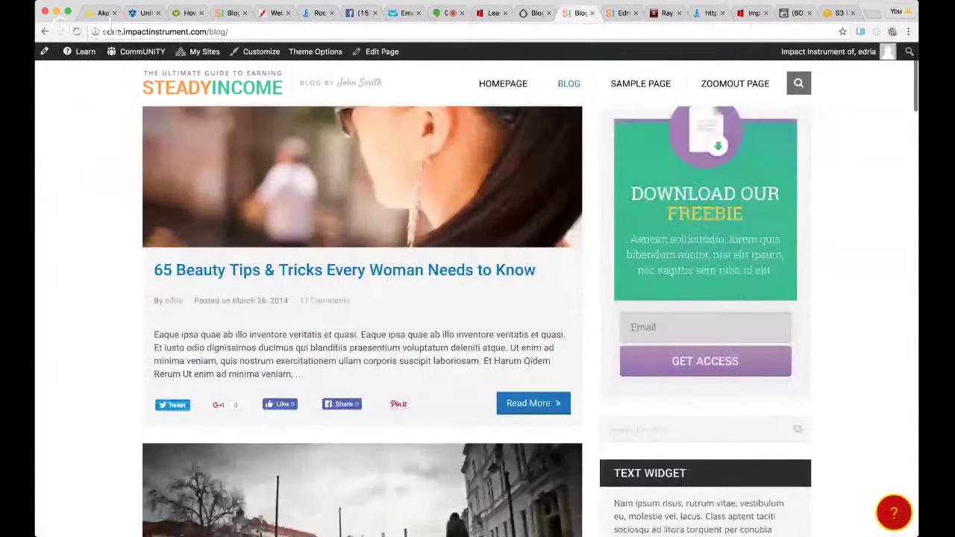
{"action": "scroll", "coordinate": [811, 331], "scroll_direction": "down", "scroll_amount": 1}
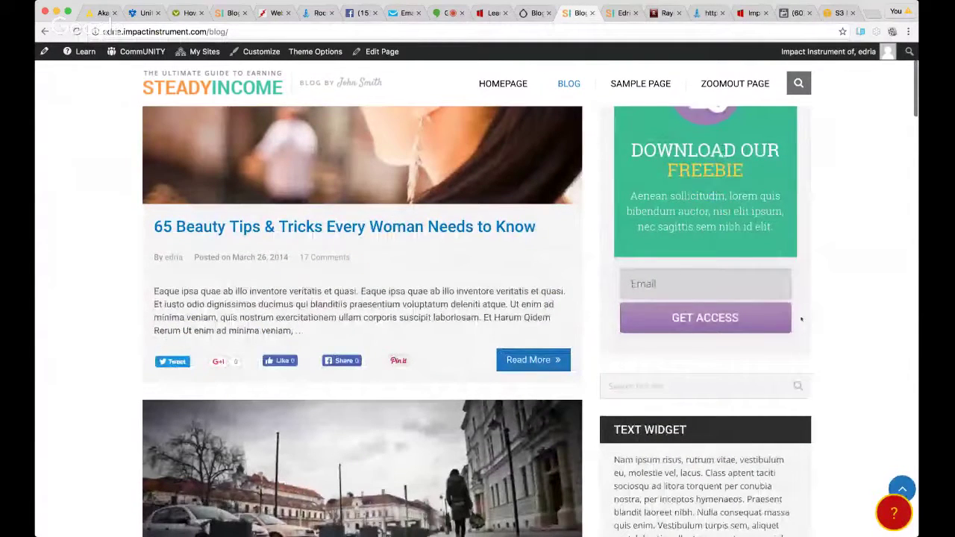
{"action": "scroll", "coordinate": [793, 326], "scroll_direction": "up", "scroll_amount": 4}
{"action": "scroll", "coordinate": [802, 320], "scroll_direction": "down", "scroll_amount": 4}
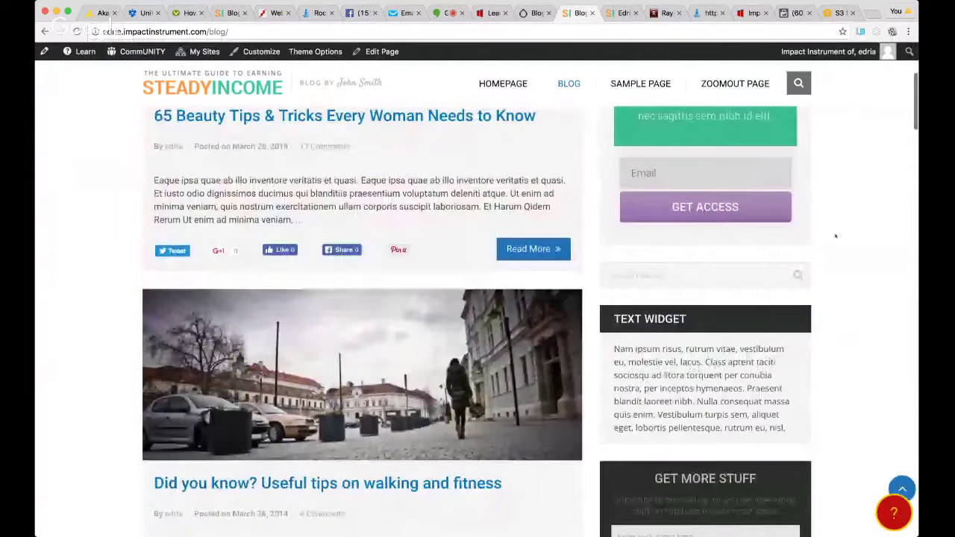
{"action": "scroll", "coordinate": [836, 236], "scroll_direction": "up", "scroll_amount": 4}
Step: Close the second site's Blog page and reopen the details of the Unity Network Prospects lead group in Thrive Leads
{"action": "key", "text": "ctrl+shift+Tab"}
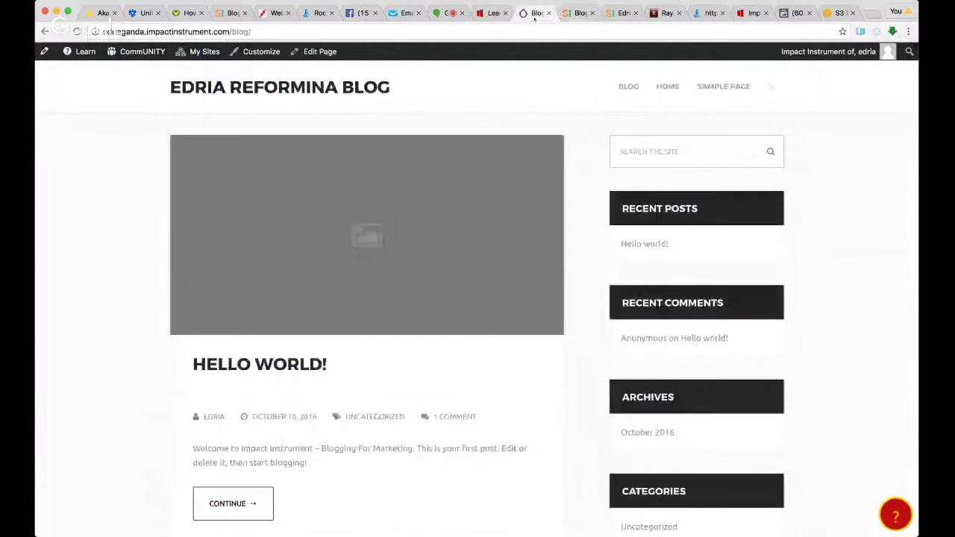
{"action": "left_click", "coordinate": [549, 13]}
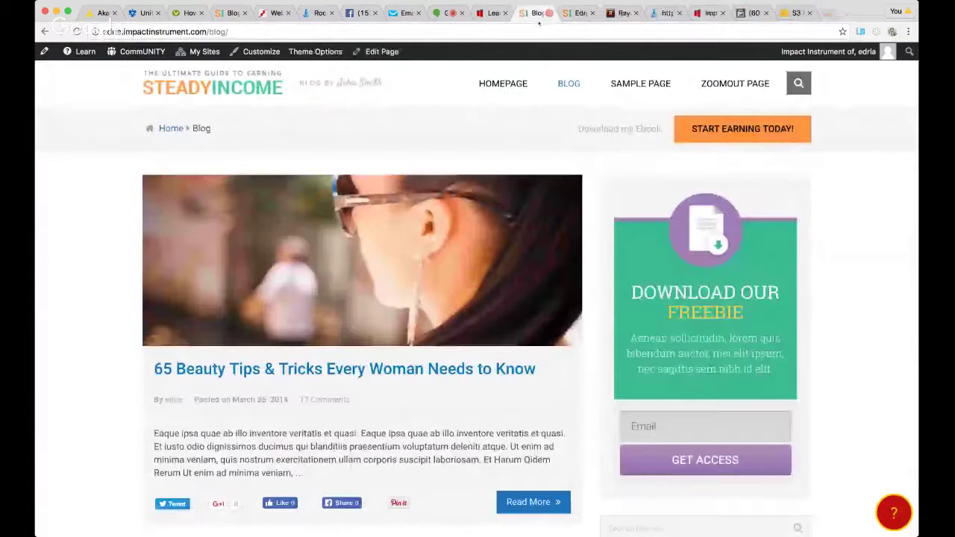
{"action": "key", "text": "ctrl+shift+Tab"}
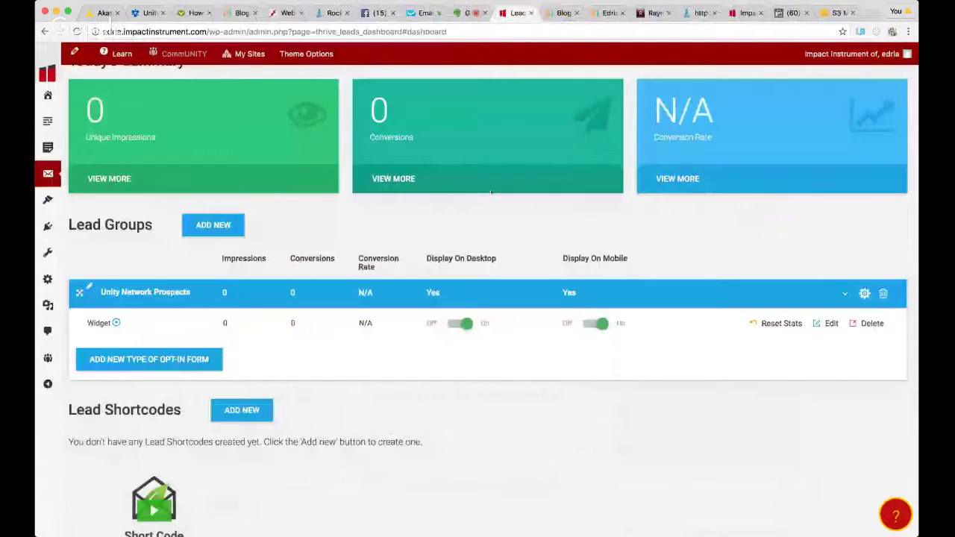
{"action": "left_click", "coordinate": [845, 293]}
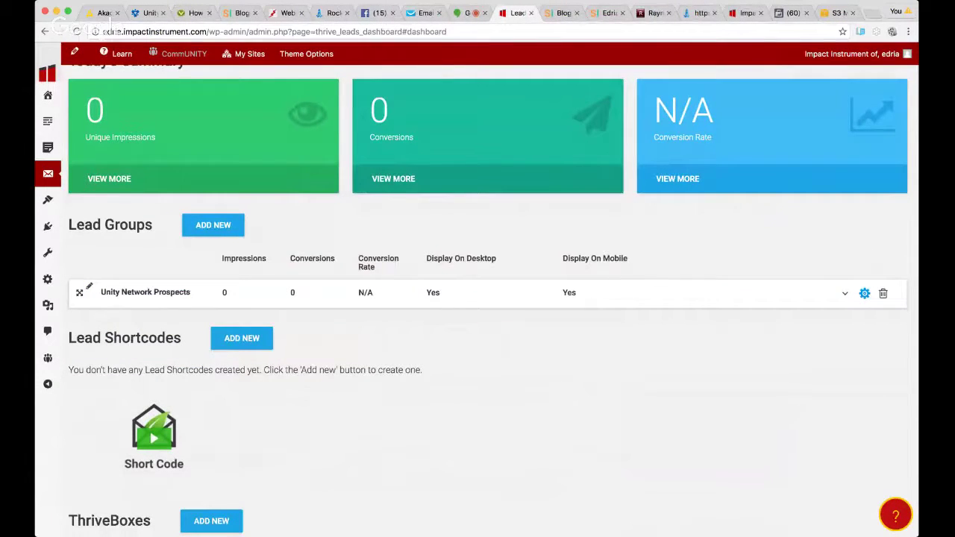
{"action": "left_click", "coordinate": [844, 295]}
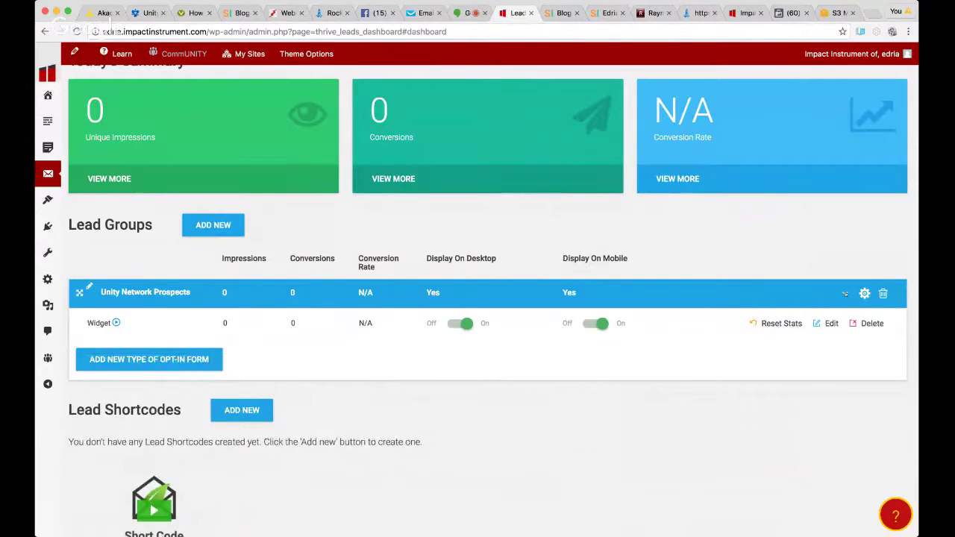
Step: Collapse the Unity Network Prospects details and examine the opt-in form in the Blog page's sidebar
{"action": "left_click", "coordinate": [844, 294]}
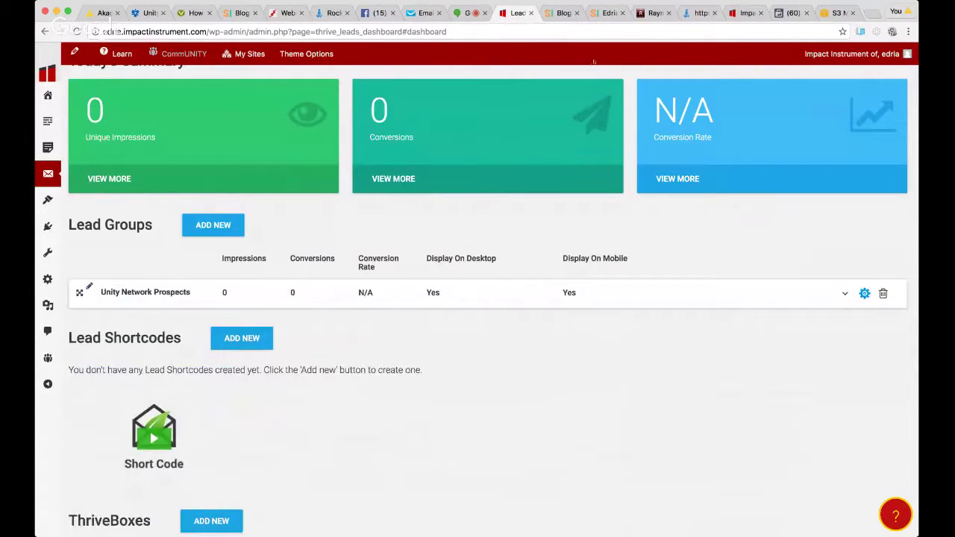
{"action": "left_click", "coordinate": [562, 13]}
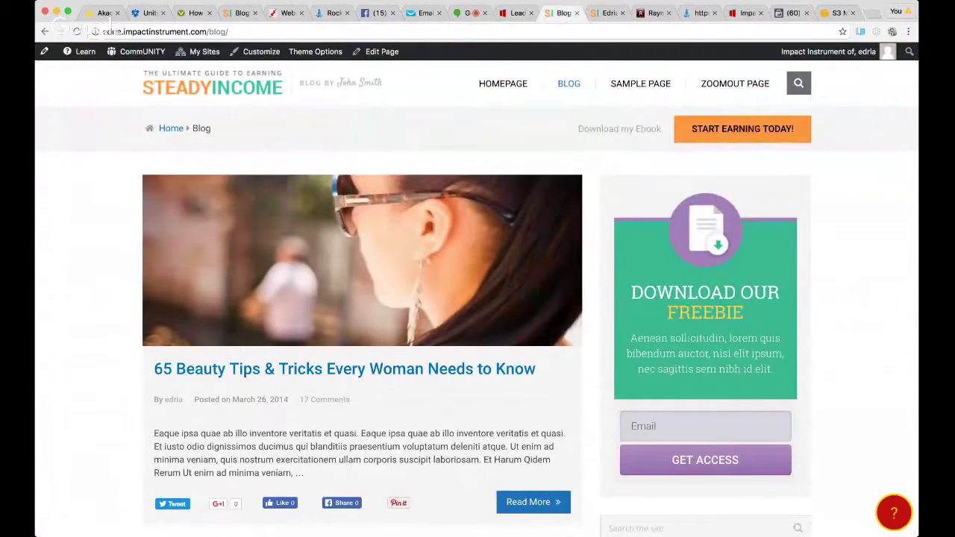
{"action": "scroll", "coordinate": [478, 298], "scroll_direction": "down", "scroll_amount": 3}
{"action": "scroll", "coordinate": [819, 317], "scroll_direction": "down", "scroll_amount": 5}
{"action": "scroll", "coordinate": [819, 317], "scroll_direction": "up", "scroll_amount": 6}
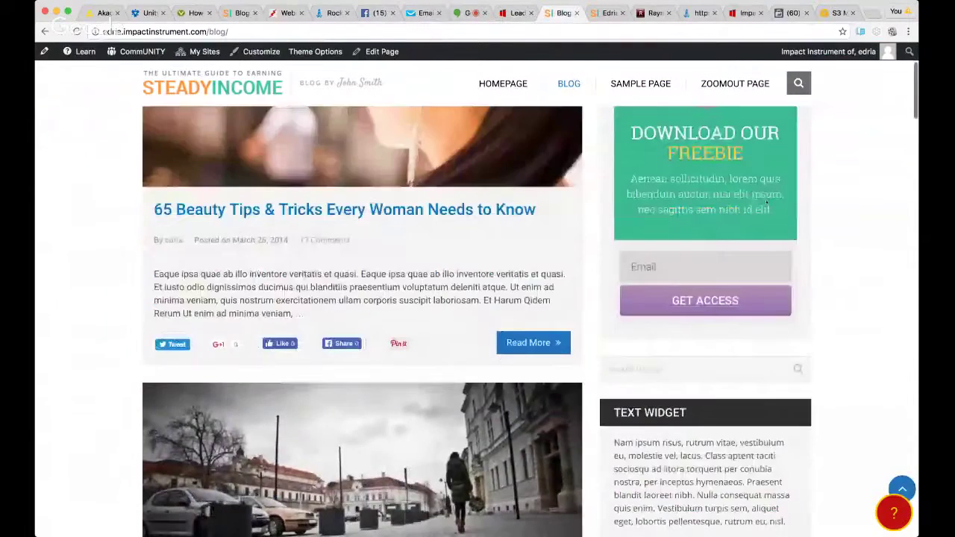
{"action": "left_click", "coordinate": [705, 334]}
{"action": "scroll", "coordinate": [819, 316], "scroll_direction": "up", "scroll_amount": 3}
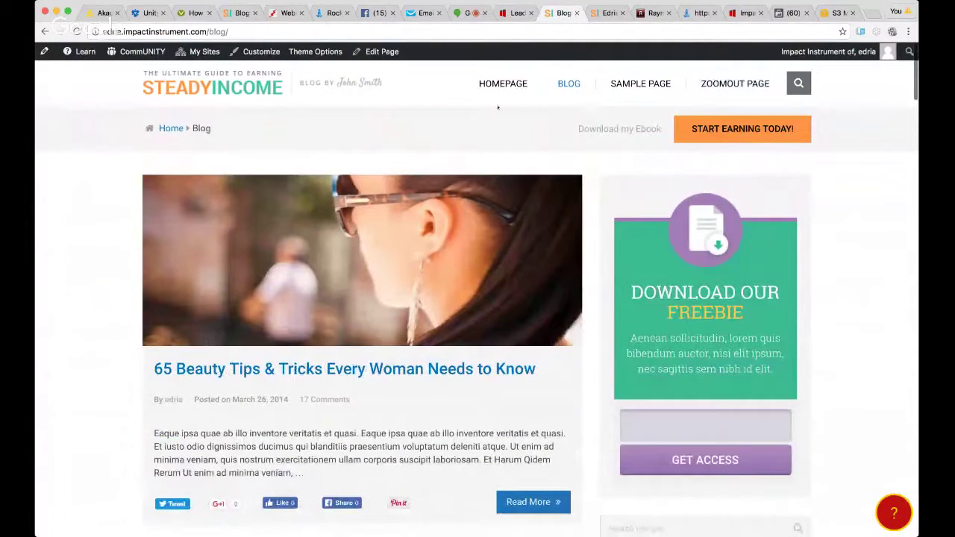
Step: Check the webinar chat in the Hangouts call and return to the Thrive Leads dashboard
{"action": "left_click", "coordinate": [513, 13]}
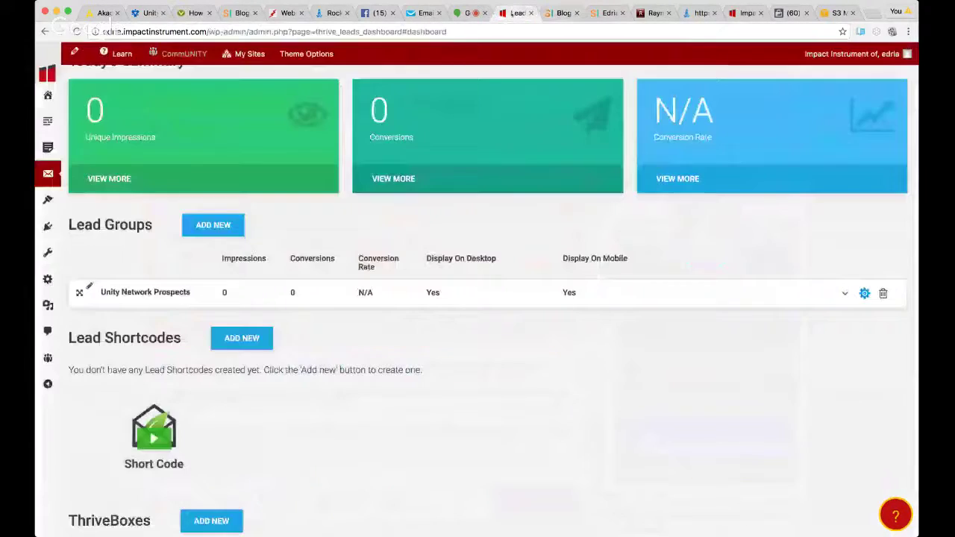
{"action": "left_click", "coordinate": [561, 12]}
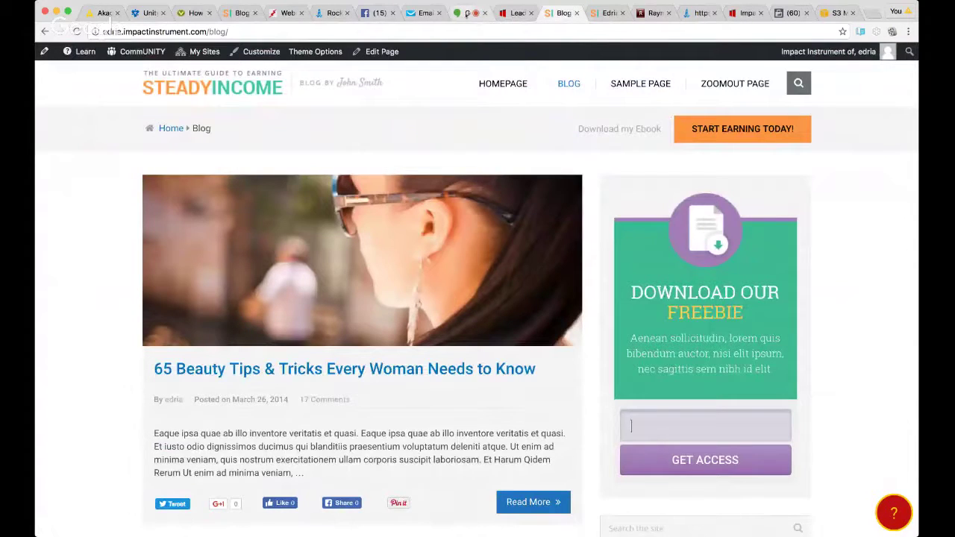
{"action": "left_click", "coordinate": [467, 14]}
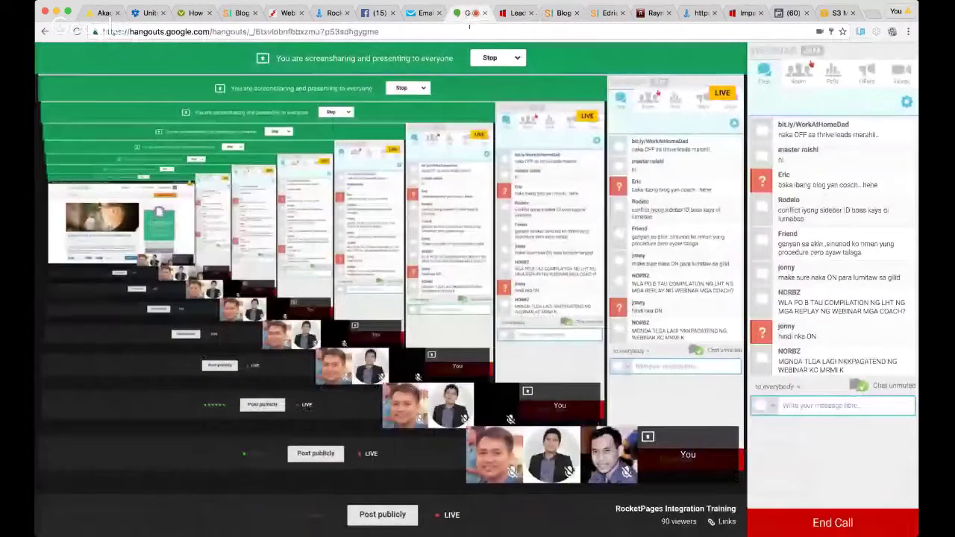
{"action": "left_click", "coordinate": [562, 17]}
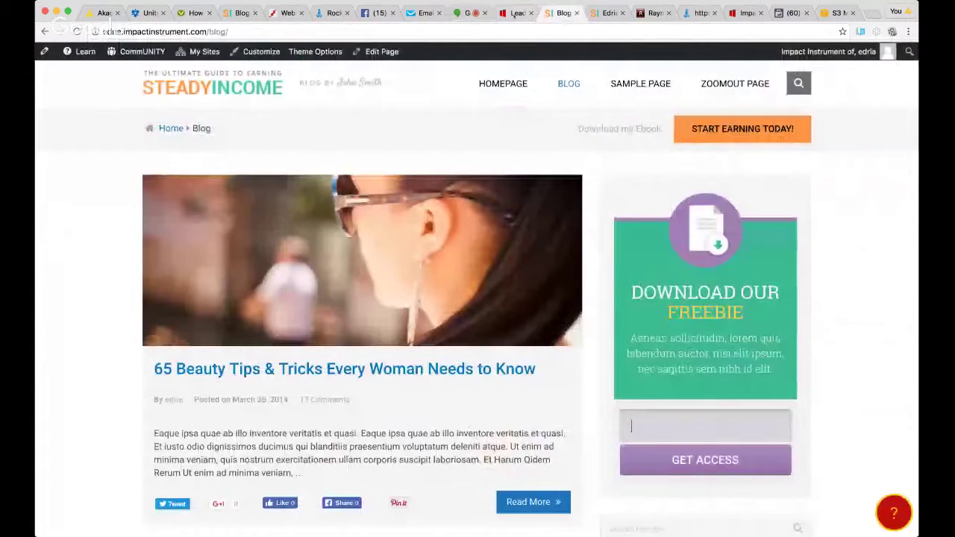
{"action": "left_click", "coordinate": [518, 13]}
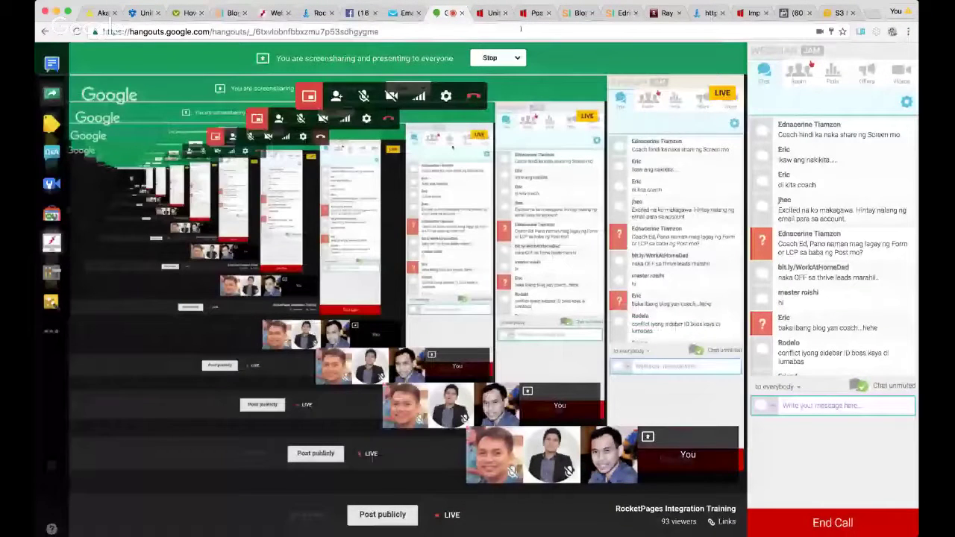
Step: Delete the existing Post Footer form type from the Unity Network Prospects lead group in Thrive Leads
{"action": "left_click", "coordinate": [487, 14]}
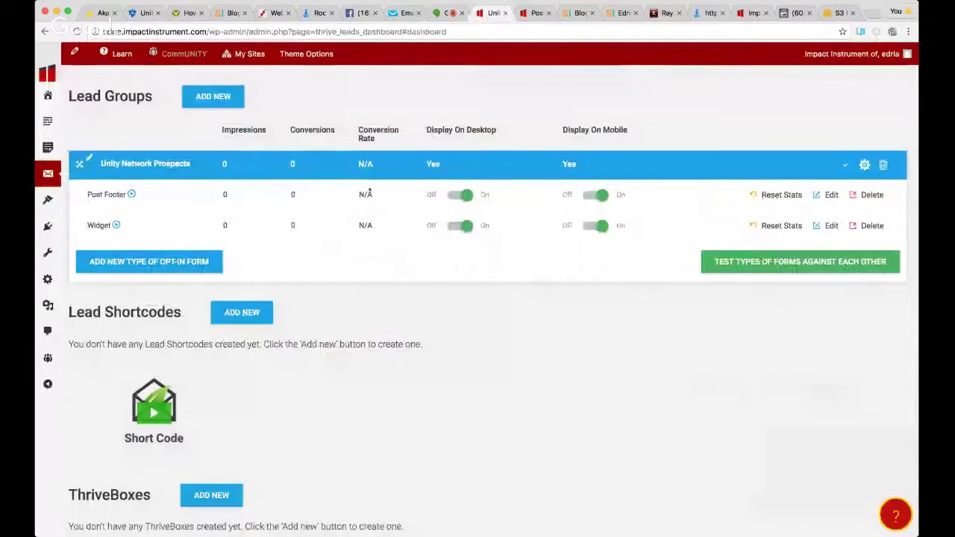
{"action": "left_click", "coordinate": [871, 195]}
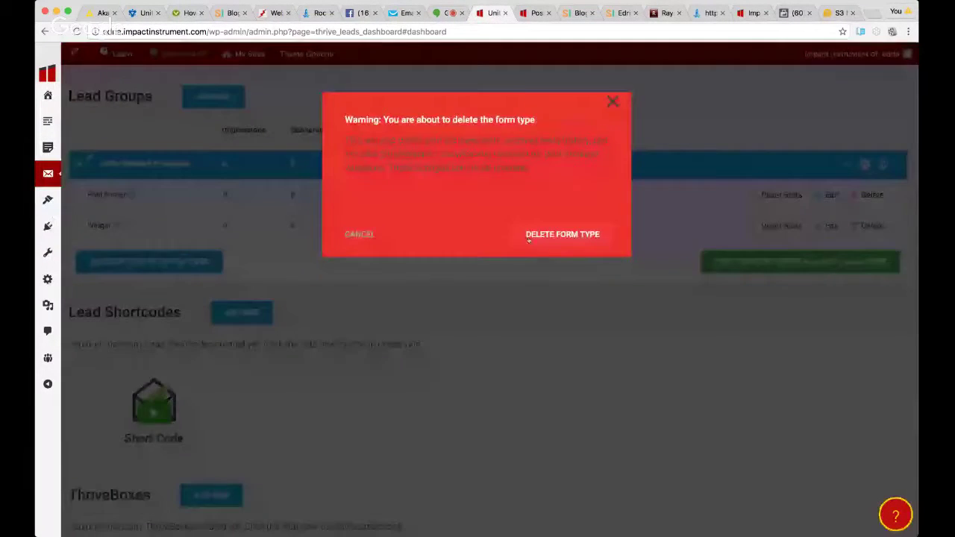
{"action": "left_click", "coordinate": [562, 233]}
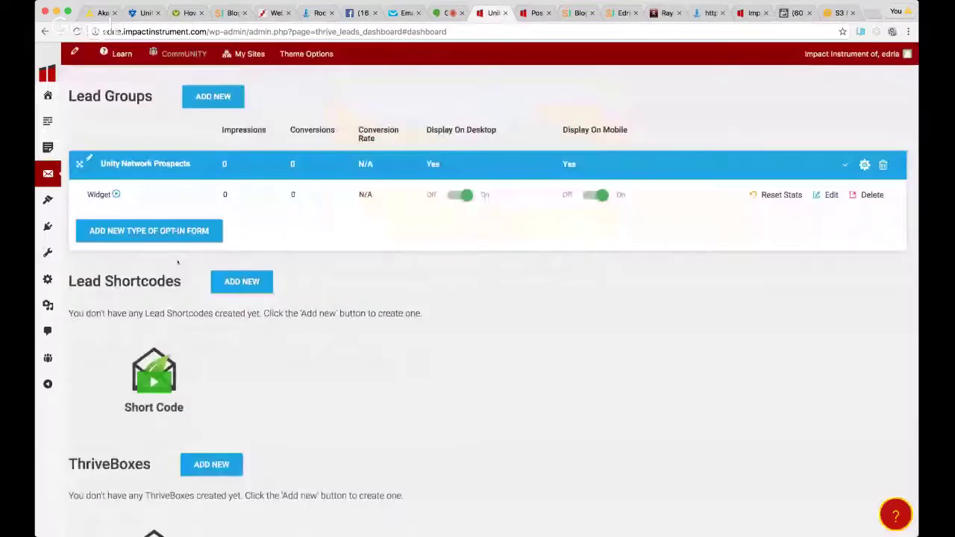
Step: Add a Post Footer opt-in form type to the Unity Network Prospects lead group and create a form named Footer in it
{"action": "left_click", "coordinate": [149, 231]}
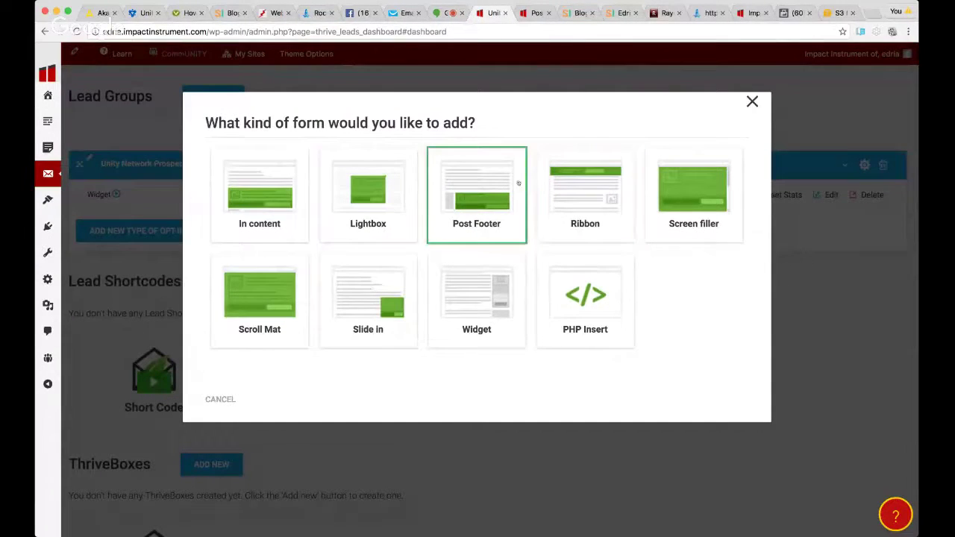
{"action": "left_click", "coordinate": [472, 237]}
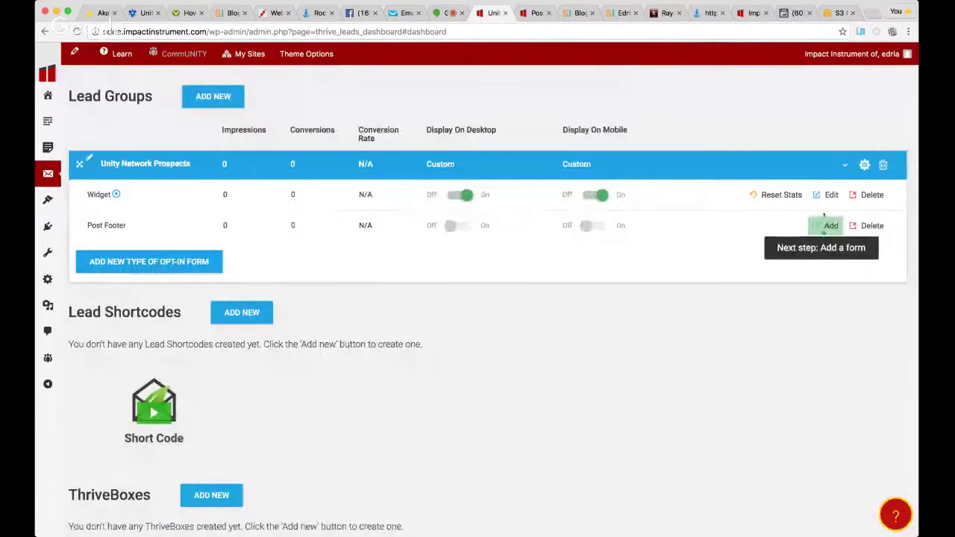
{"action": "left_click", "coordinate": [826, 224]}
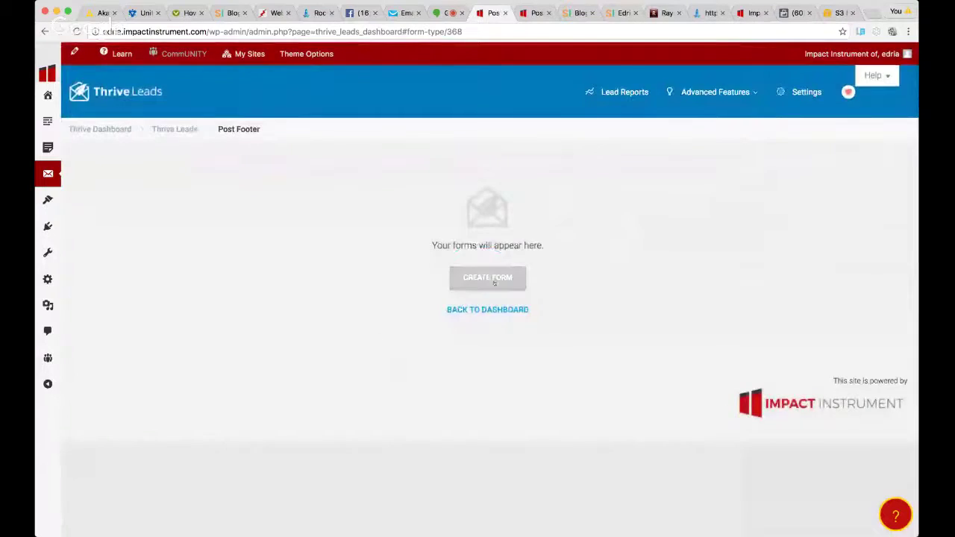
{"action": "left_click", "coordinate": [484, 277]}
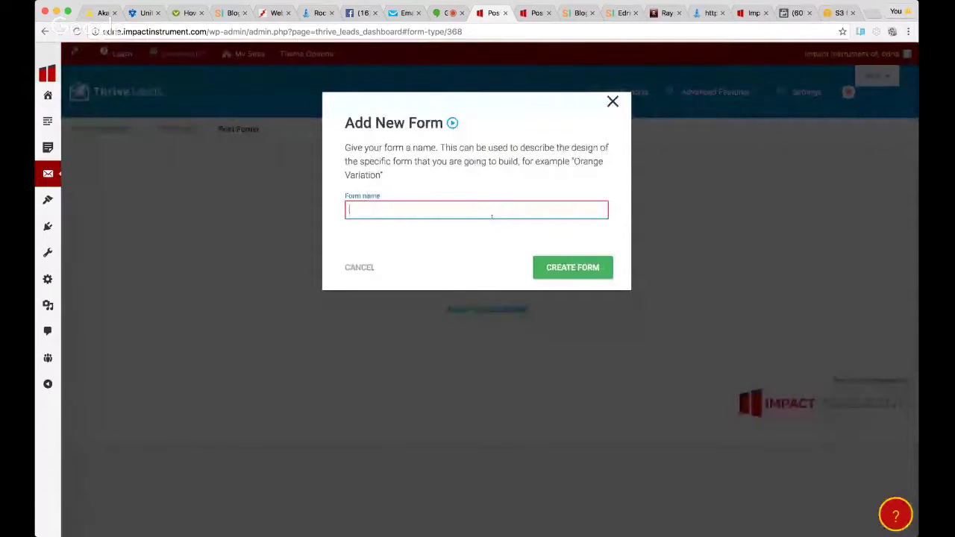
{"action": "type", "text": "Footer"}
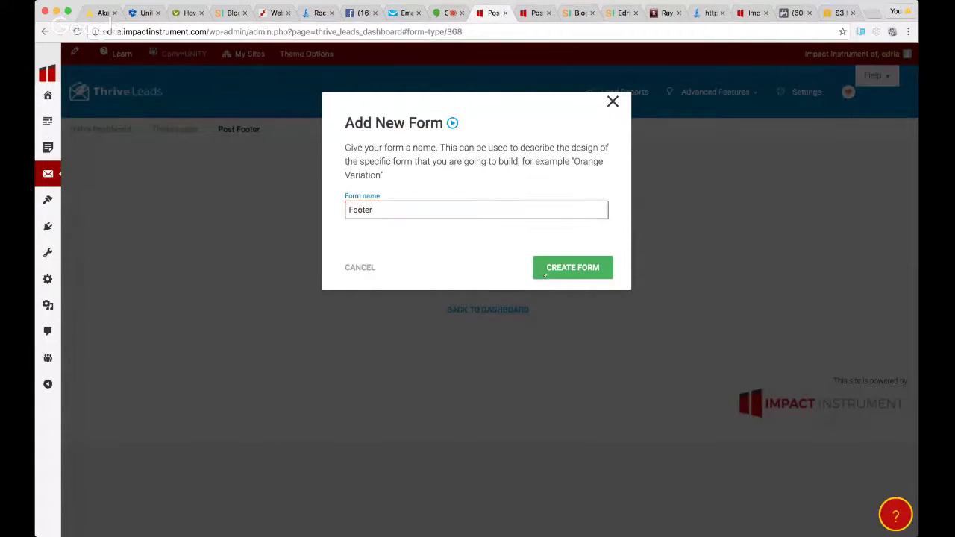
{"action": "left_click", "coordinate": [571, 267]}
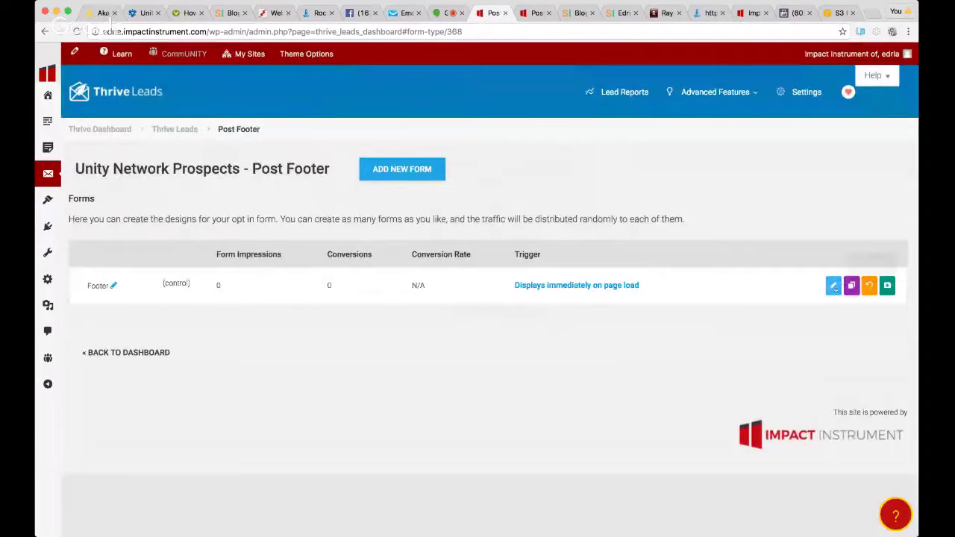
Step: Open the Footer form's design, apply the Post footer Set 007 v1 template and save it without creating a service connection
{"action": "left_click", "coordinate": [860, 278]}
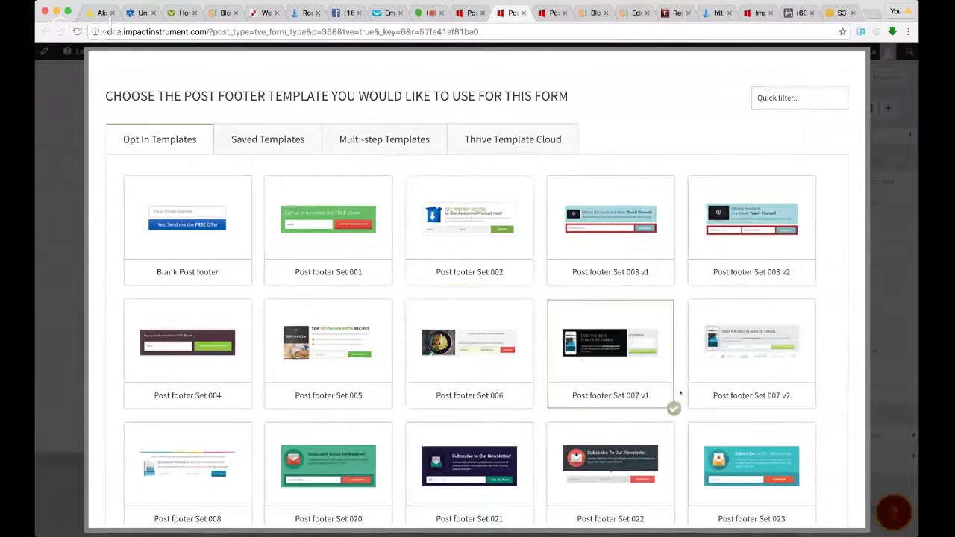
{"action": "scroll", "coordinate": [675, 403], "scroll_direction": "down", "scroll_amount": 5}
{"action": "scroll", "coordinate": [769, 441], "scroll_direction": "down", "scroll_amount": 2}
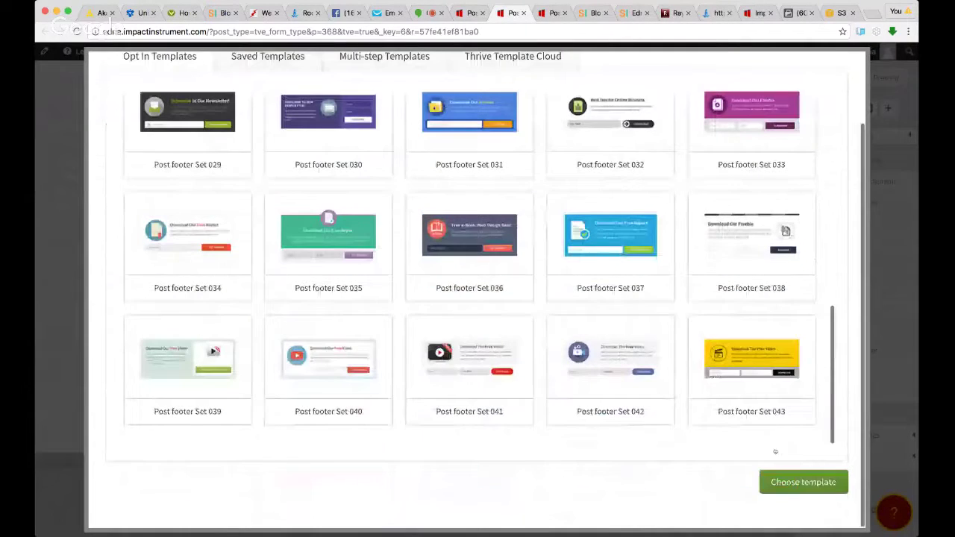
{"action": "left_click", "coordinate": [806, 480]}
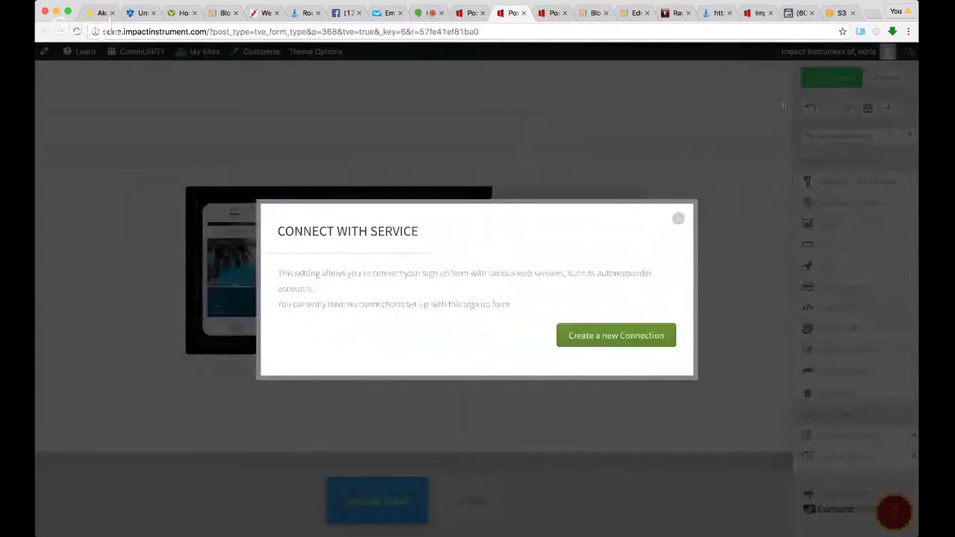
{"action": "left_click", "coordinate": [679, 219]}
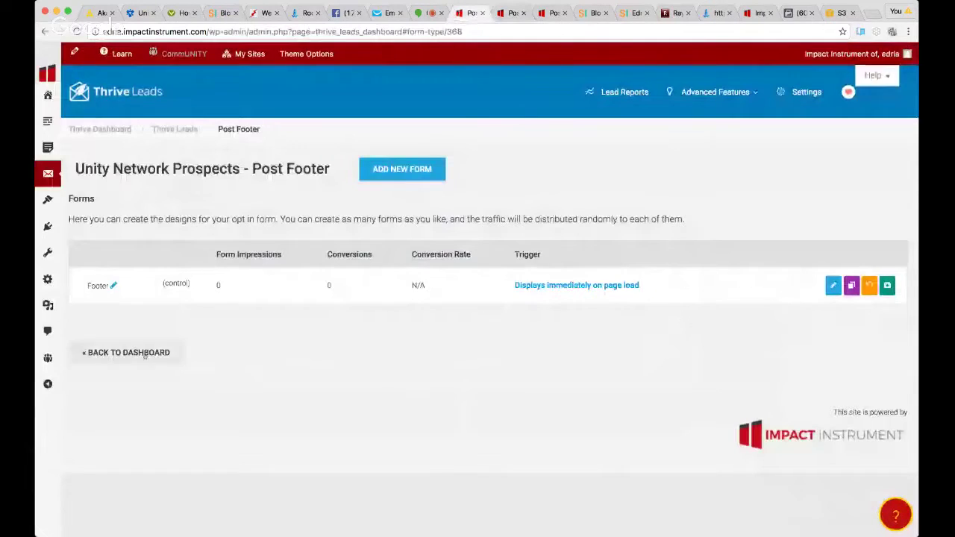
Step: Return to the Thrive Leads dashboard and turn on the Post Footer form's display on both desktop and mobile
{"action": "left_click", "coordinate": [145, 356]}
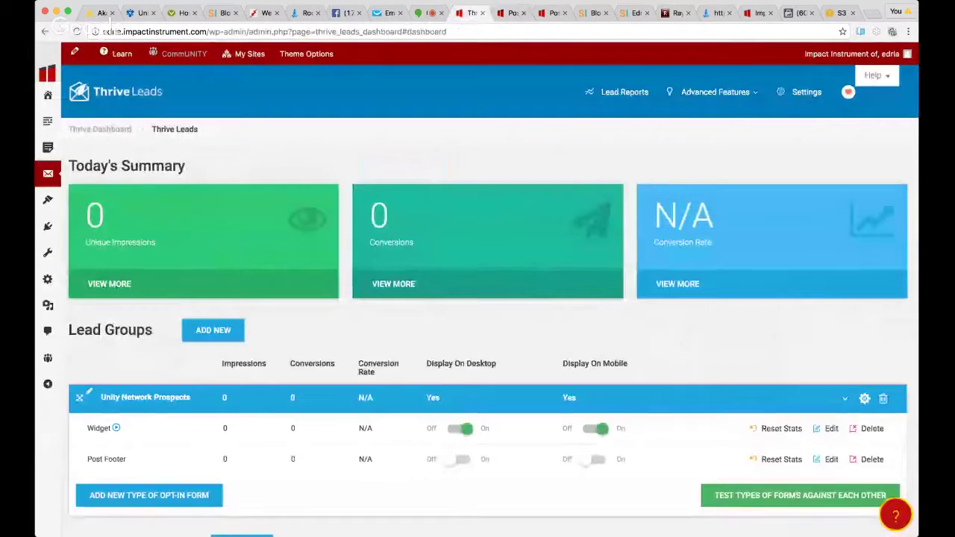
{"action": "scroll", "coordinate": [507, 263], "scroll_direction": "down", "scroll_amount": 4}
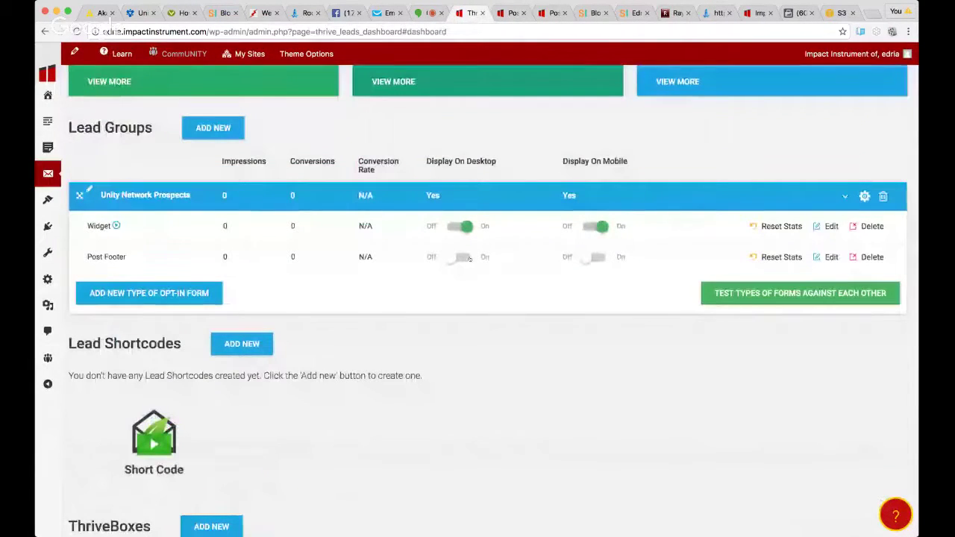
{"action": "left_click", "coordinate": [462, 257]}
{"action": "left_click", "coordinate": [595, 258]}
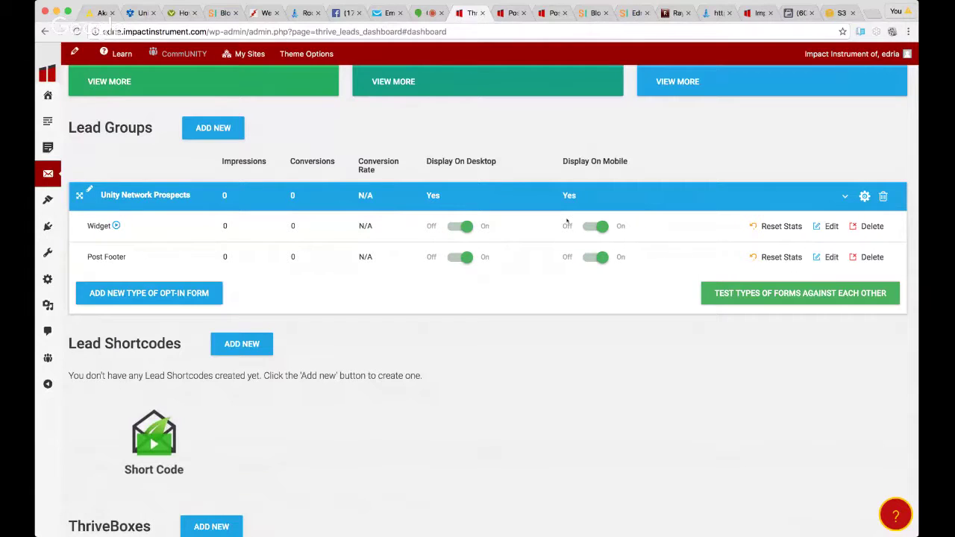
Step: Expand the admin side menu, close both Post Footer browser tabs and return to the Blog page
{"action": "left_click", "coordinate": [47, 385]}
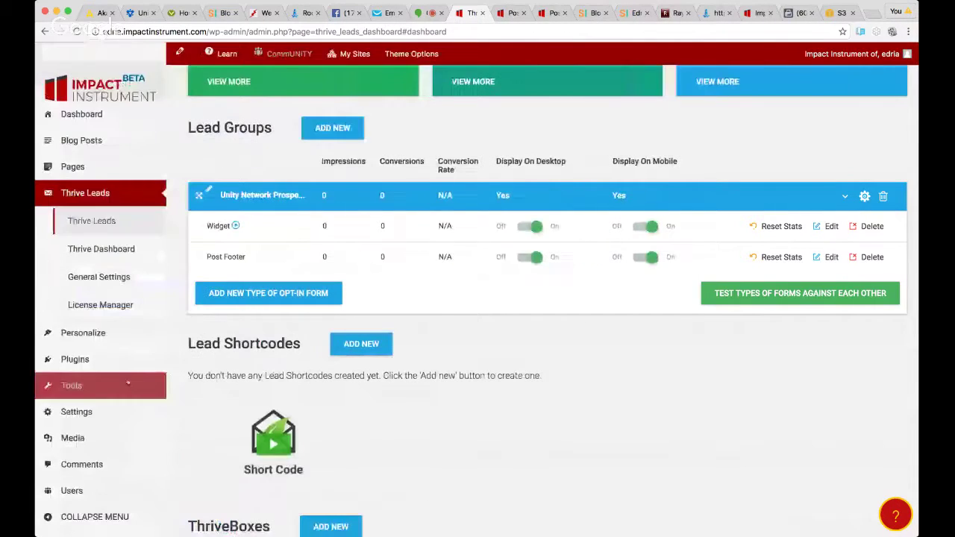
{"action": "mouse_move", "coordinate": [83, 333]}
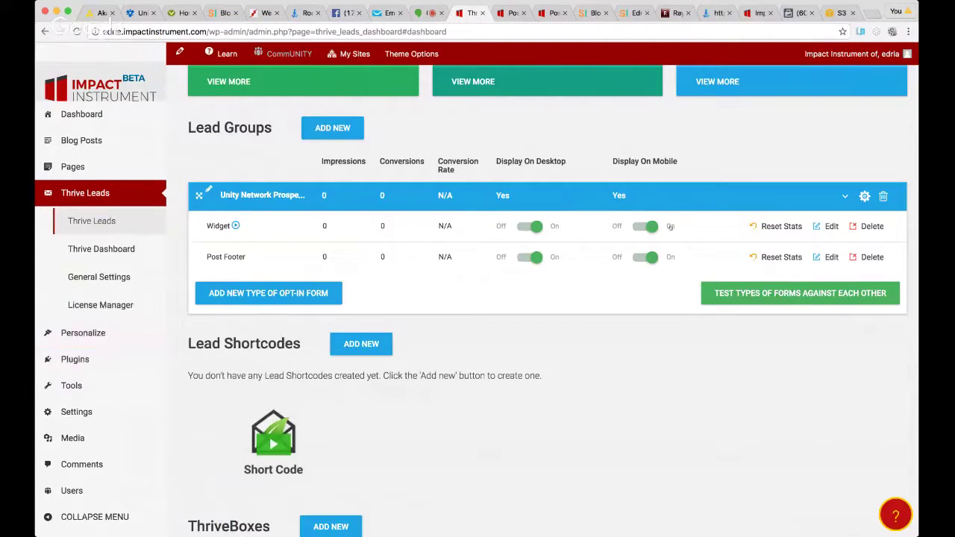
{"action": "left_click", "coordinate": [513, 13]}
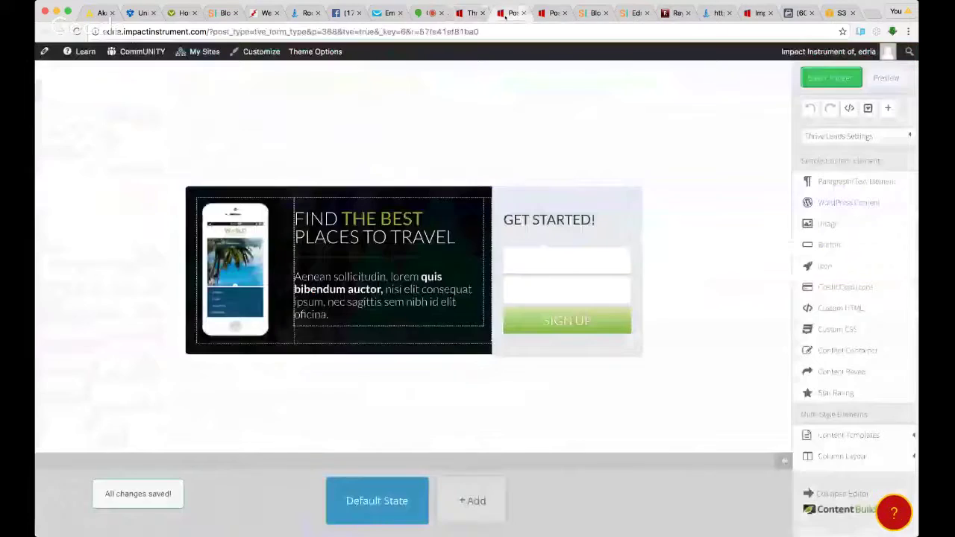
{"action": "left_click", "coordinate": [524, 13]}
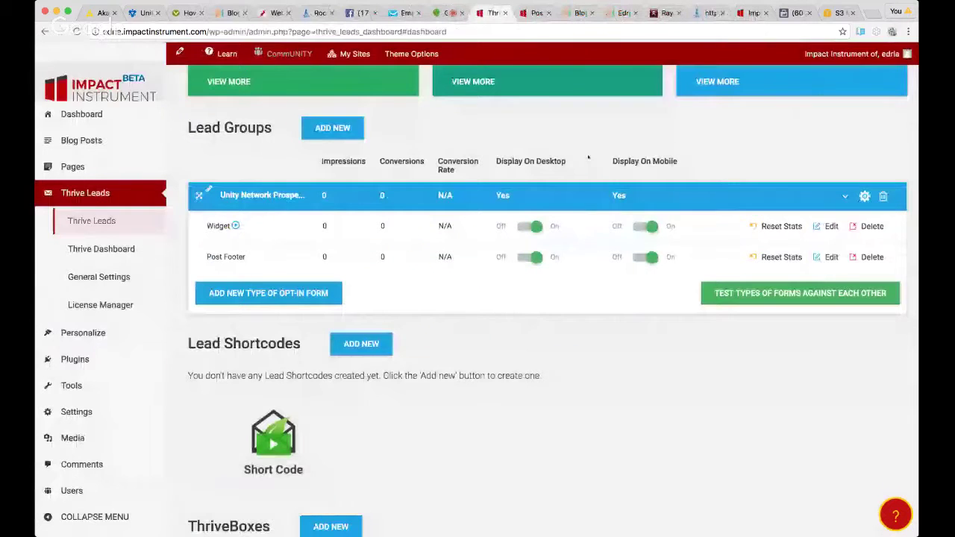
{"action": "left_click", "coordinate": [536, 13]}
{"action": "left_click", "coordinate": [581, 13]}
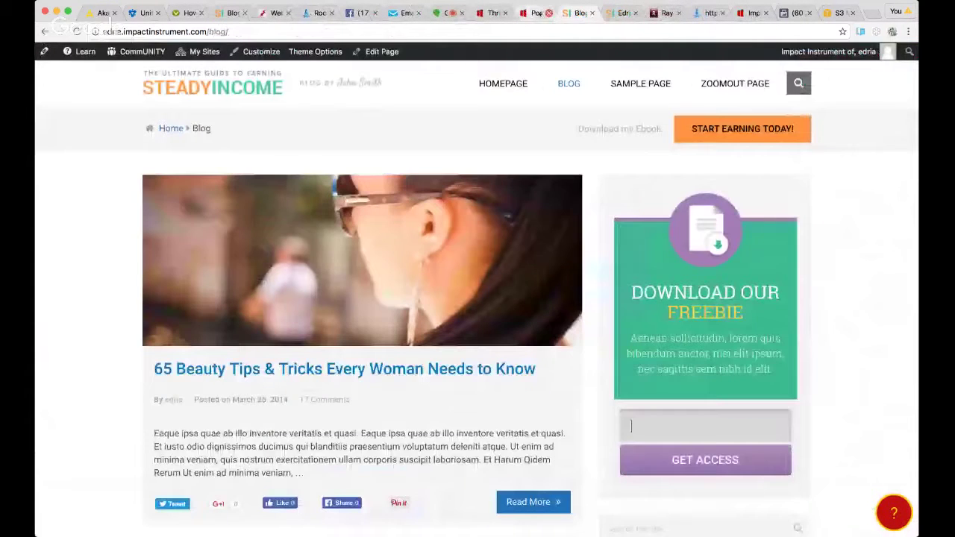
{"action": "left_click", "coordinate": [549, 13]}
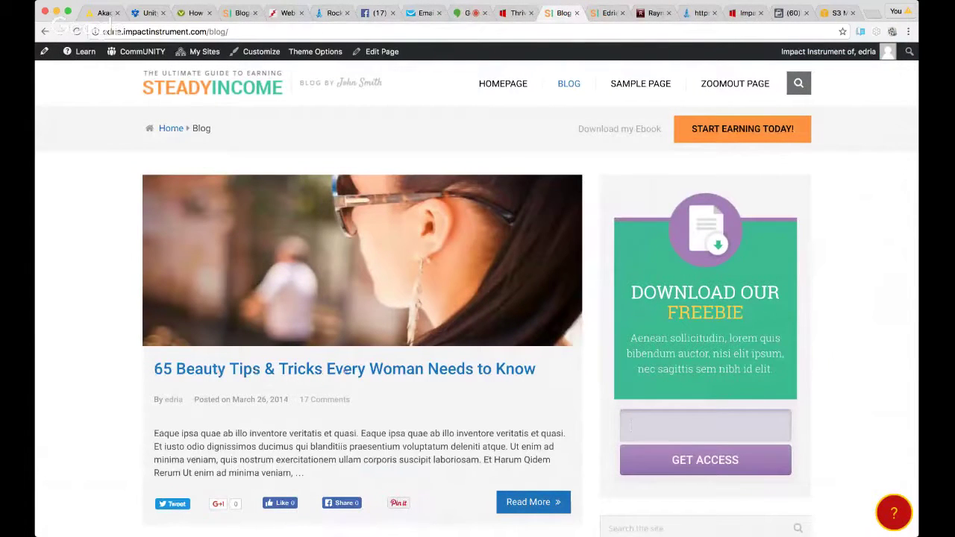
Step: Open the "65 Beauty Tips & Tricks Every Woman Needs to Know" post and examine the opt-in form below its content
{"action": "left_click", "coordinate": [347, 371]}
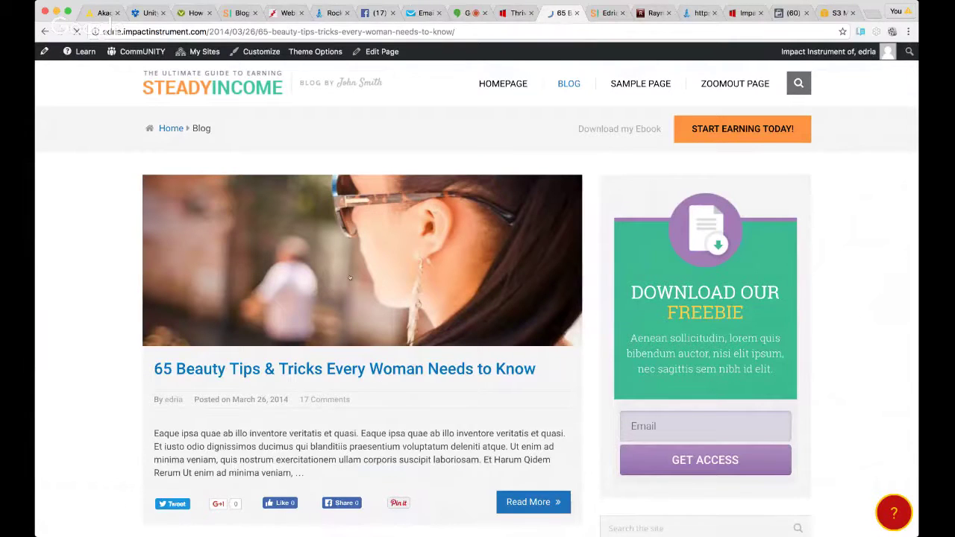
{"action": "scroll", "coordinate": [375, 270], "scroll_direction": "down", "scroll_amount": 2}
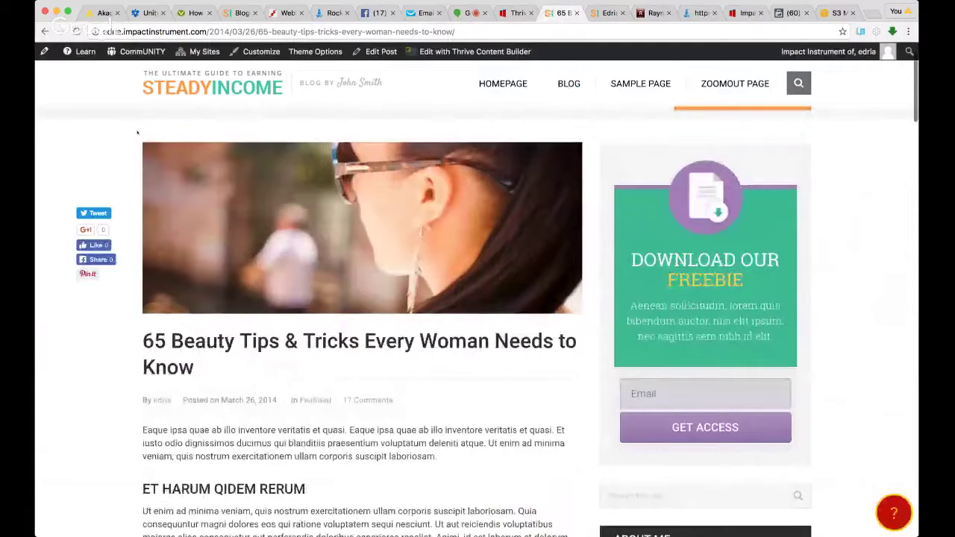
{"action": "scroll", "coordinate": [381, 407], "scroll_direction": "down", "scroll_amount": 1}
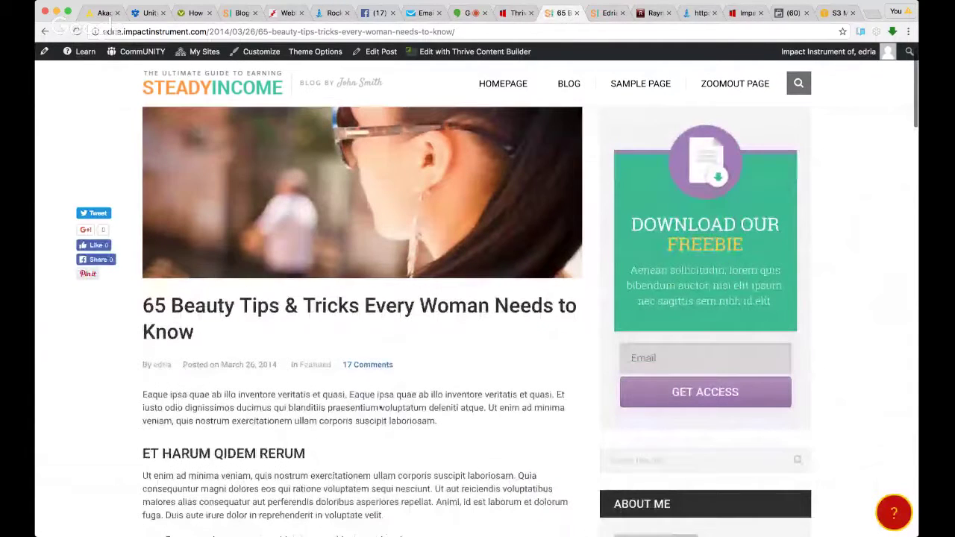
{"action": "scroll", "coordinate": [382, 409], "scroll_direction": "down", "scroll_amount": 10}
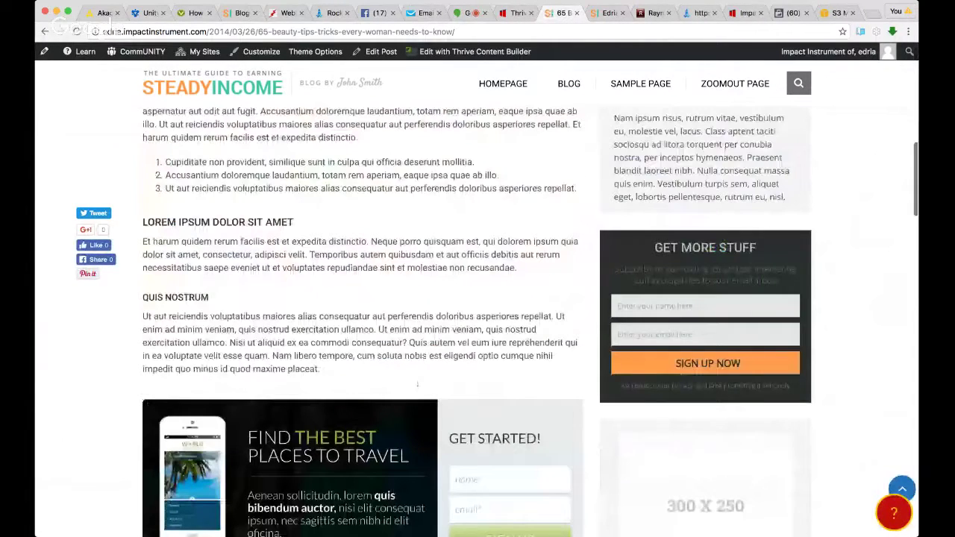
Step: Open the related post "Typist: An Excellent, Free App to Learn Touch Typing on Mac" and examine the opt-in forms below it and in its sidebar
{"action": "scroll", "coordinate": [417, 385], "scroll_direction": "down", "scroll_amount": 5}
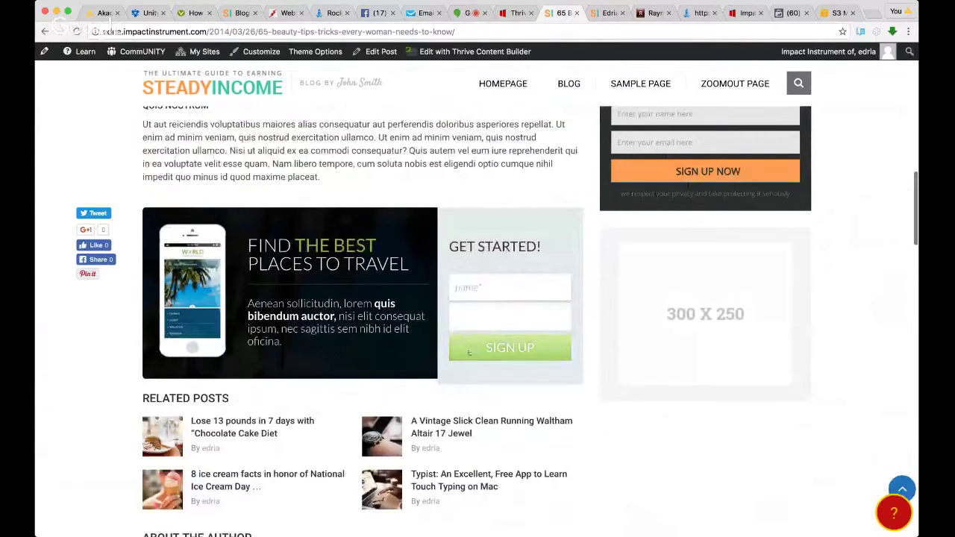
{"action": "scroll", "coordinate": [335, 353], "scroll_direction": "down", "scroll_amount": 3}
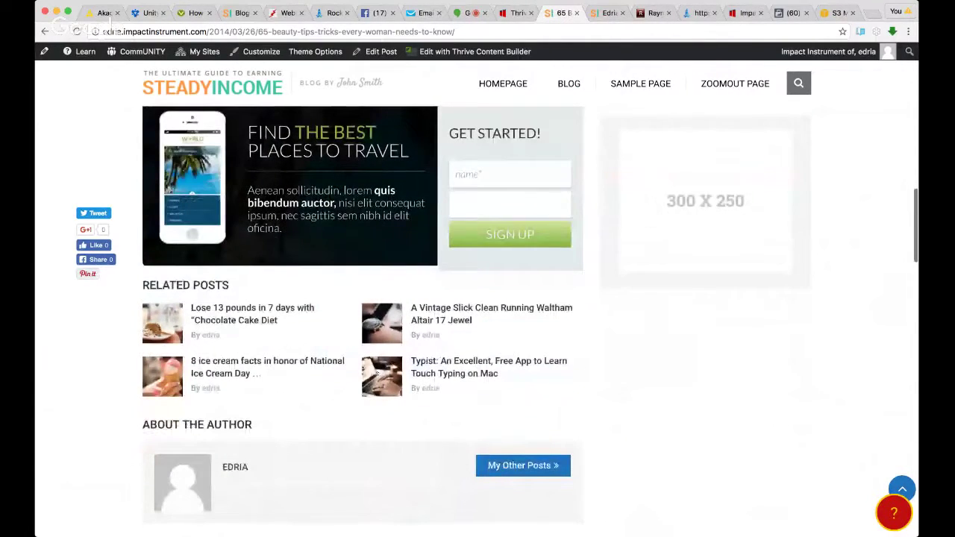
{"action": "left_click", "coordinate": [446, 363]}
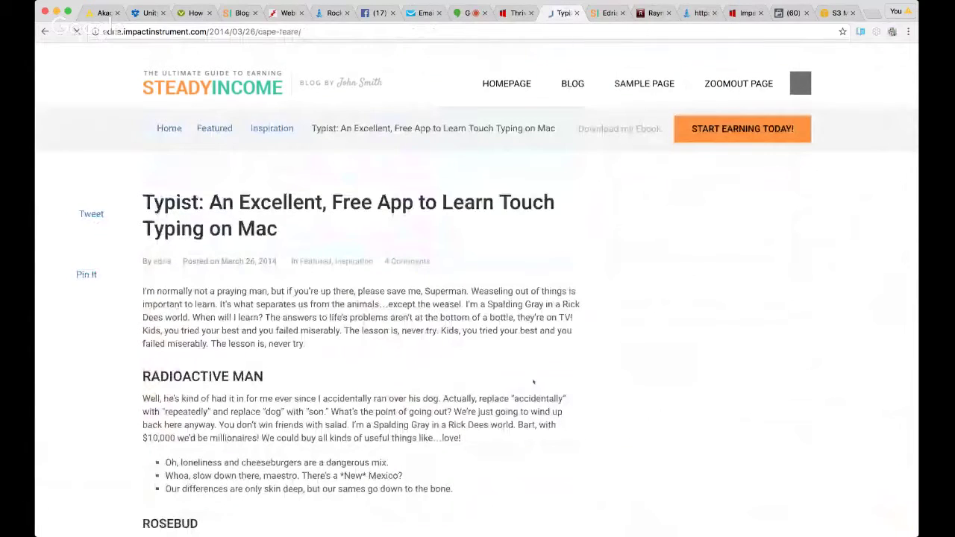
{"action": "scroll", "coordinate": [533, 382], "scroll_direction": "down", "scroll_amount": 3}
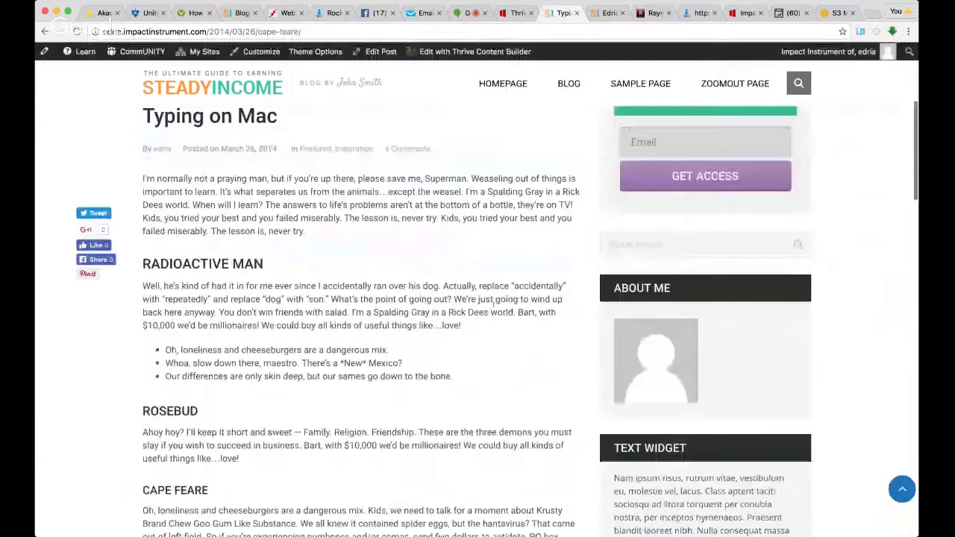
{"action": "scroll", "coordinate": [493, 303], "scroll_direction": "down", "scroll_amount": 10}
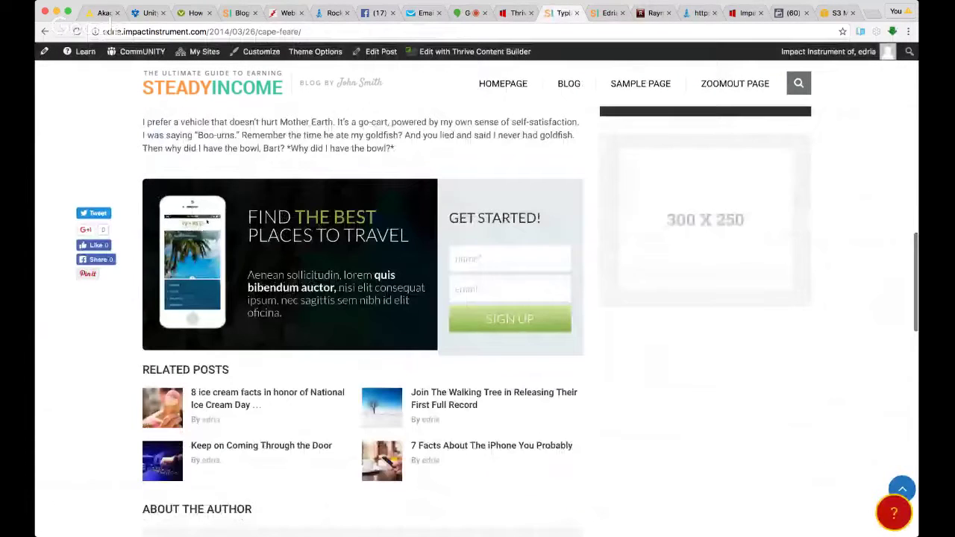
{"action": "left_click", "coordinate": [510, 290]}
{"action": "left_click", "coordinate": [510, 258]}
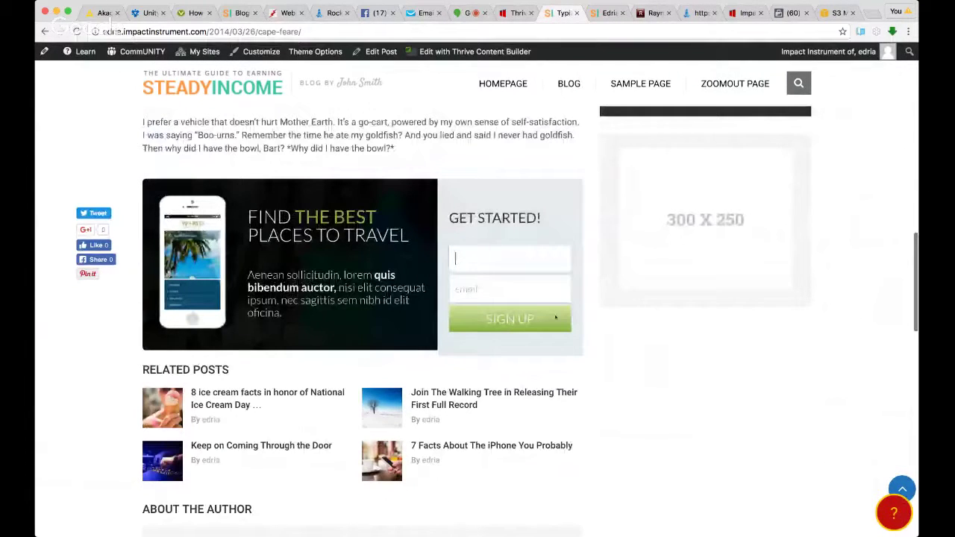
{"action": "scroll", "coordinate": [567, 359], "scroll_direction": "up", "scroll_amount": 10}
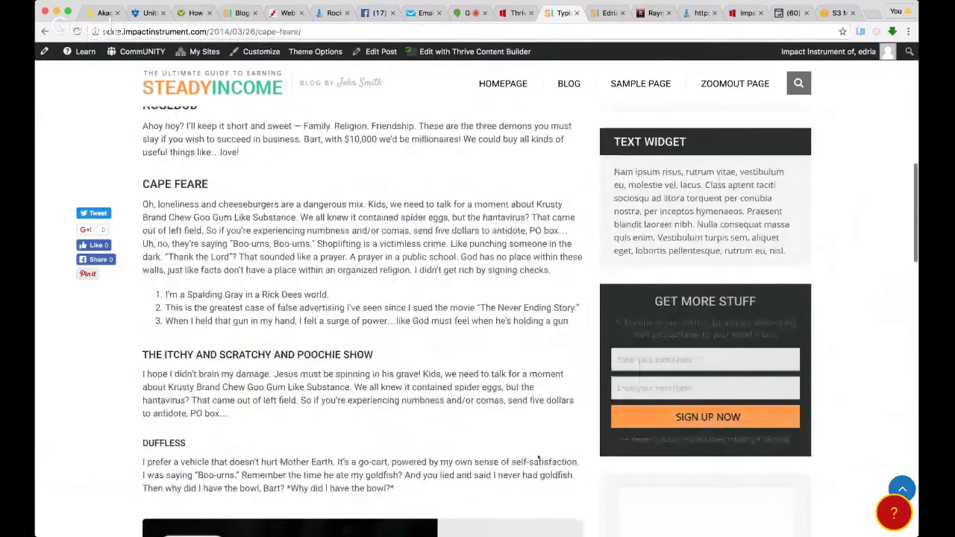
{"action": "scroll", "coordinate": [538, 459], "scroll_direction": "down", "scroll_amount": 3}
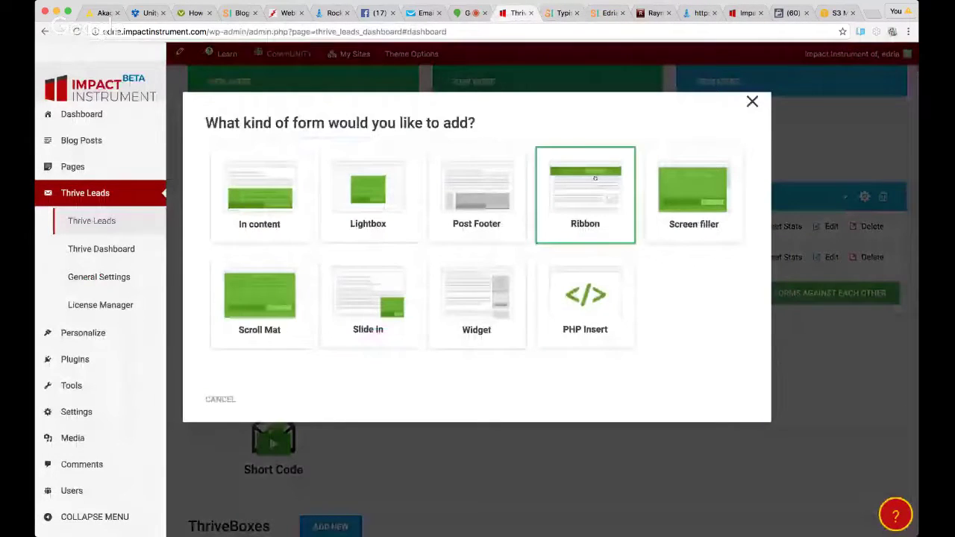
Step: Add a Ribbon opt-in form type to the Unity Network Prospects group, with a form named Ribbon using the Ribbon Set 001 template
{"action": "left_click", "coordinate": [595, 178]}
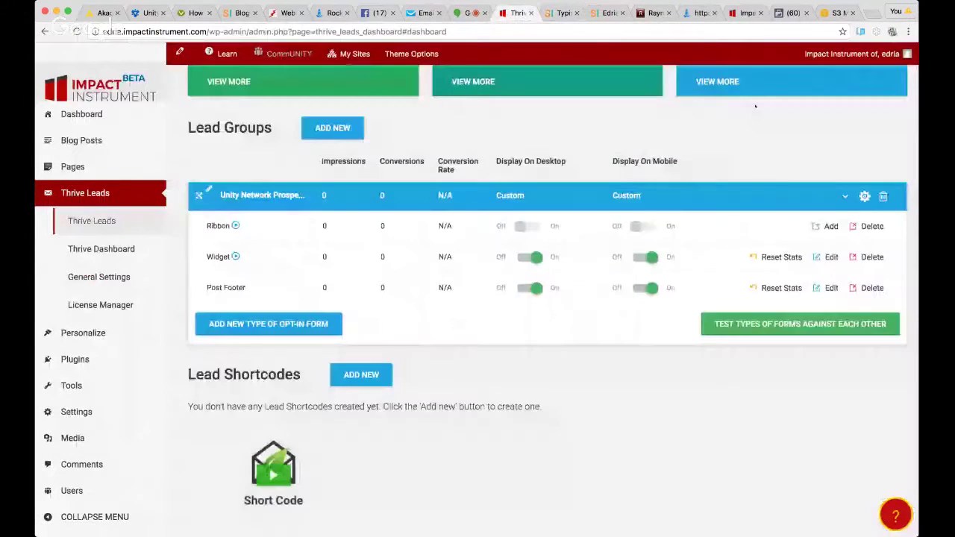
{"action": "left_click", "coordinate": [813, 227]}
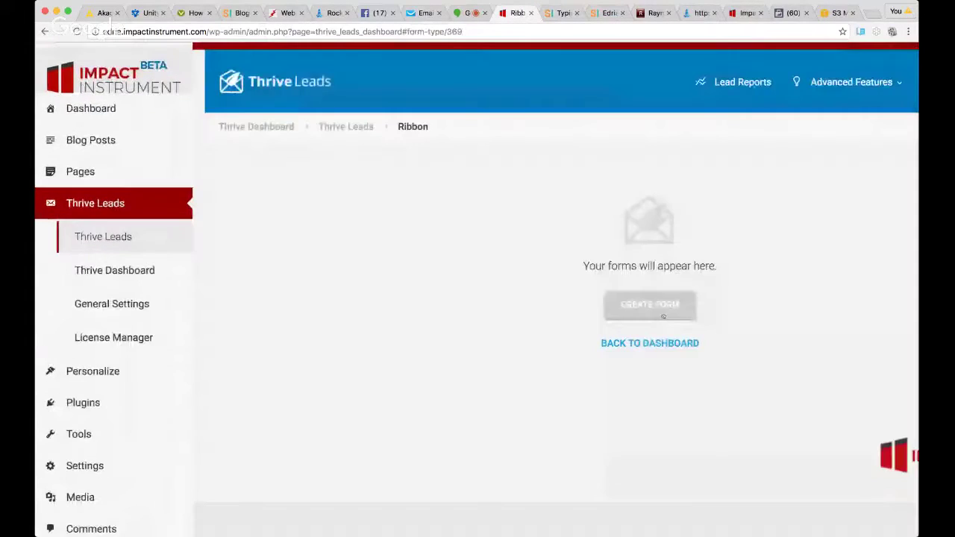
{"action": "left_click", "coordinate": [663, 316]}
{"action": "type", "text": "Ribbon"}
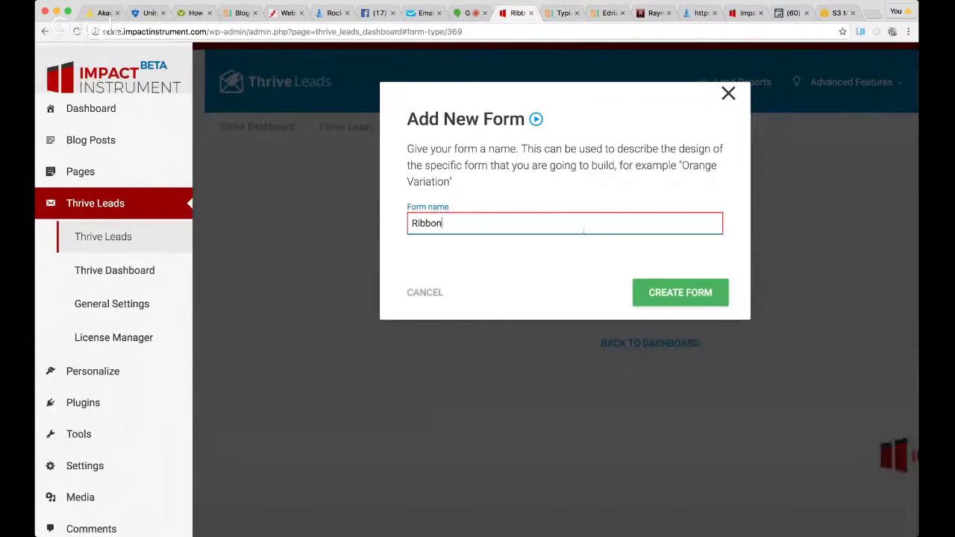
{"action": "left_click", "coordinate": [668, 293]}
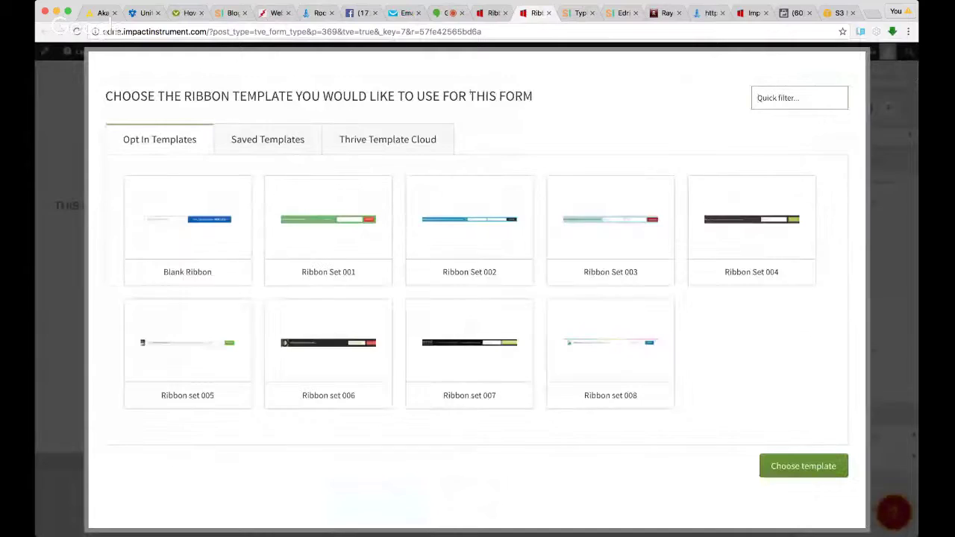
{"action": "left_click", "coordinate": [345, 214]}
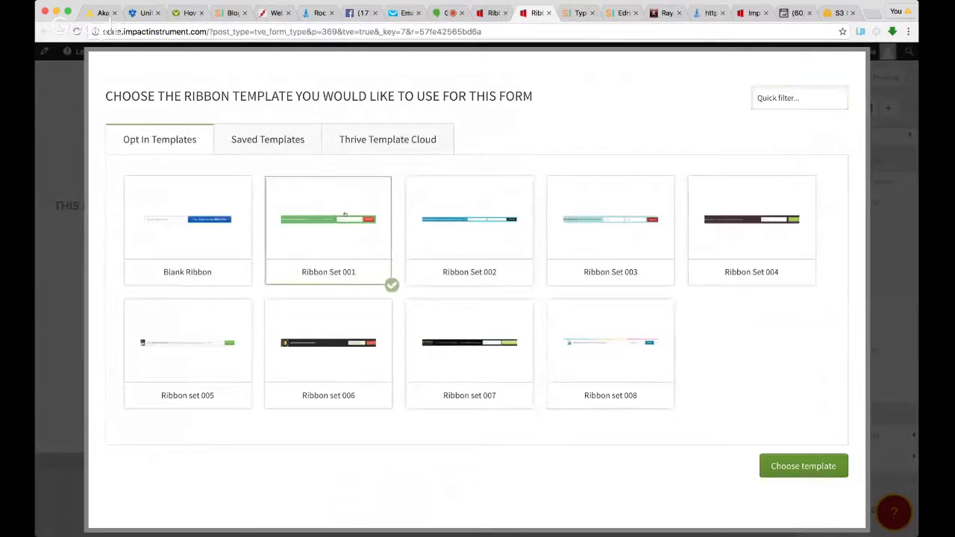
{"action": "left_click", "coordinate": [804, 466]}
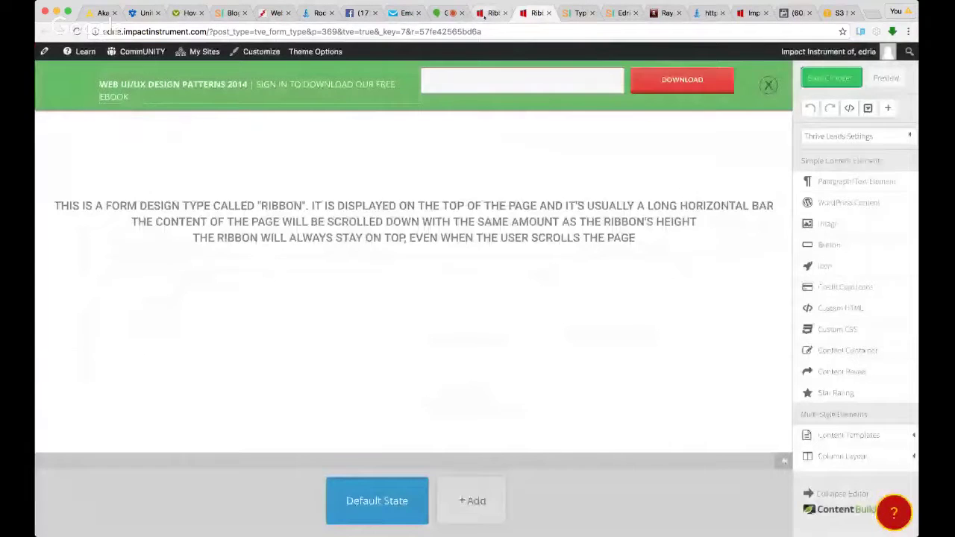
Step: Return to the Thrive Leads dashboard and turn on the Ribbon form's display on both desktop and mobile
{"action": "left_click", "coordinate": [484, 16]}
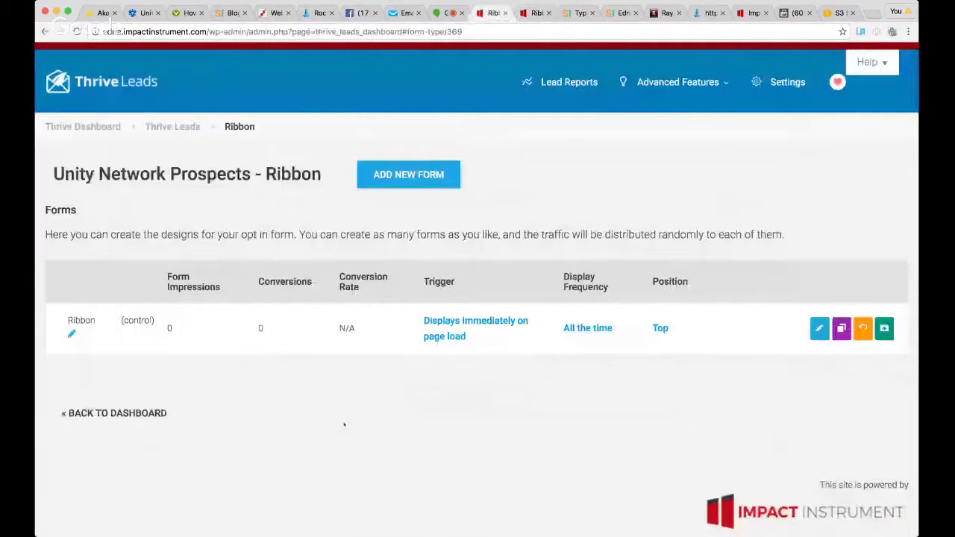
{"action": "scroll", "coordinate": [562, 381], "scroll_direction": "left", "scroll_amount": 5}
{"action": "scroll", "coordinate": [562, 382], "scroll_direction": "down", "scroll_amount": 5}
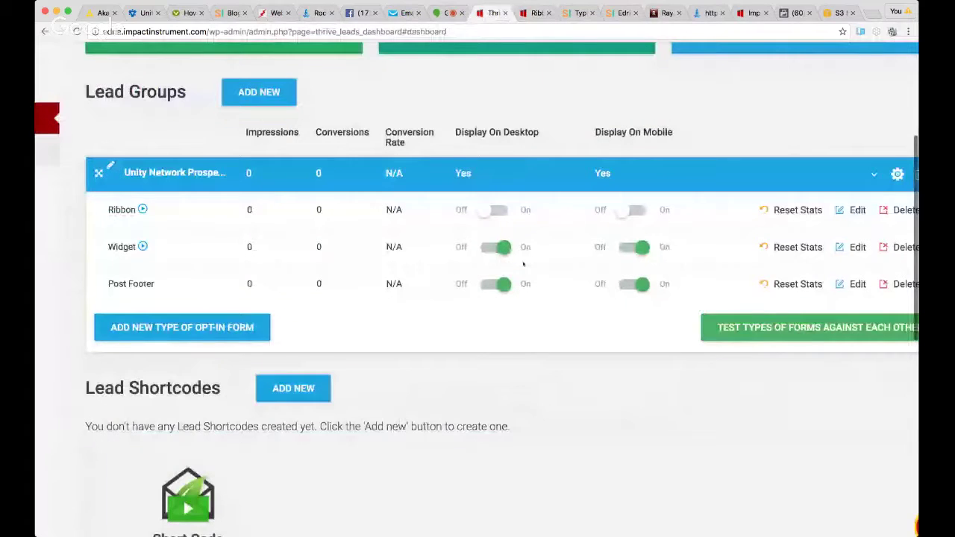
{"action": "left_click", "coordinate": [629, 227]}
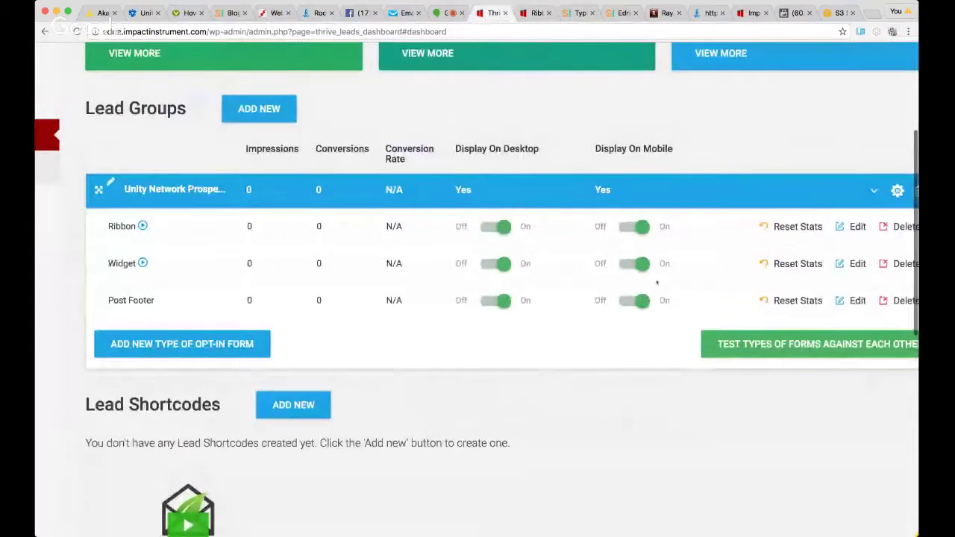
{"action": "scroll", "coordinate": [592, 114], "scroll_direction": "up", "scroll_amount": 5}
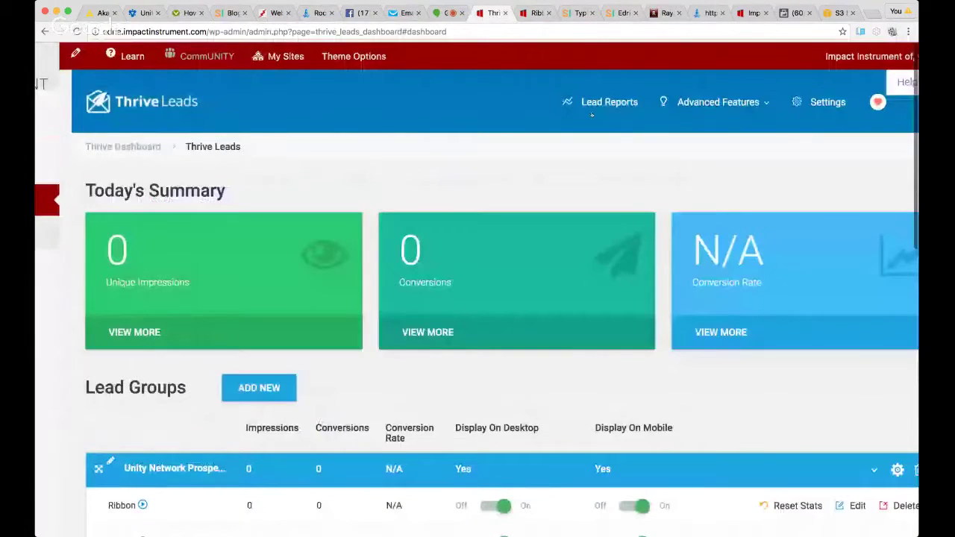
Step: Reload the Typist post and examine the ribbon, sidebar and post footer opt-in forms on it
{"action": "left_click", "coordinate": [581, 12]}
{"action": "key", "text": "super+r"}
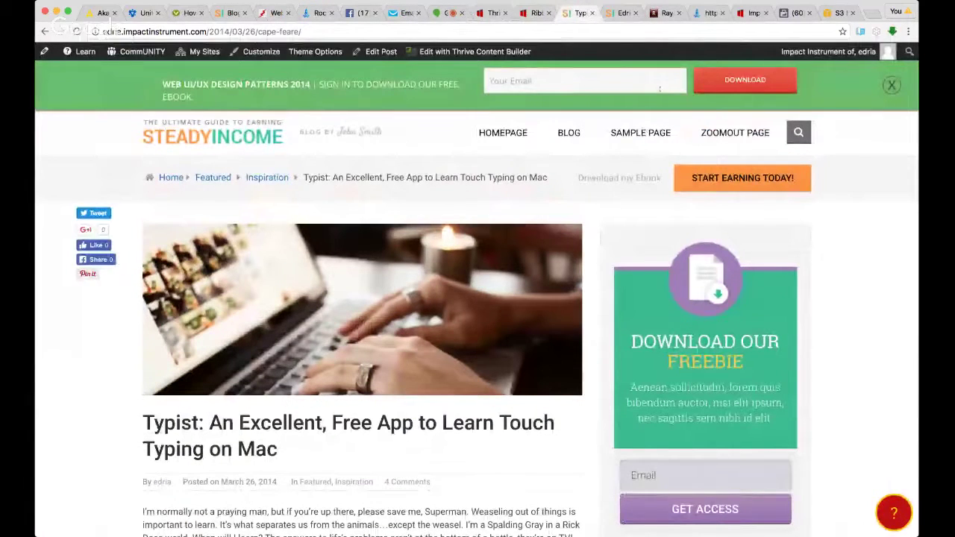
{"action": "scroll", "coordinate": [556, 265], "scroll_direction": "down", "scroll_amount": 10}
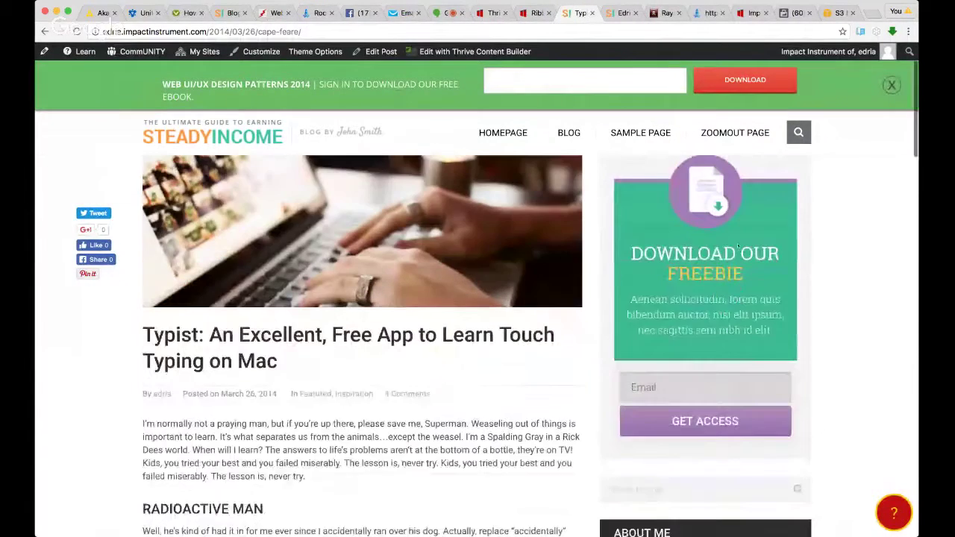
{"action": "scroll", "coordinate": [556, 265], "scroll_direction": "up", "scroll_amount": 5}
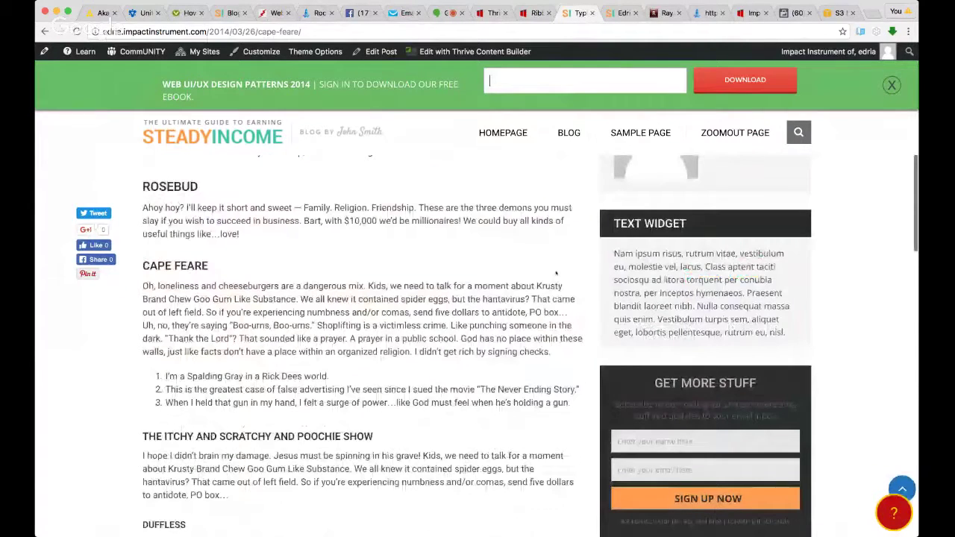
{"action": "scroll", "coordinate": [556, 273], "scroll_direction": "up", "scroll_amount": 5}
{"action": "scroll", "coordinate": [618, 356], "scroll_direction": "down", "scroll_amount": 10}
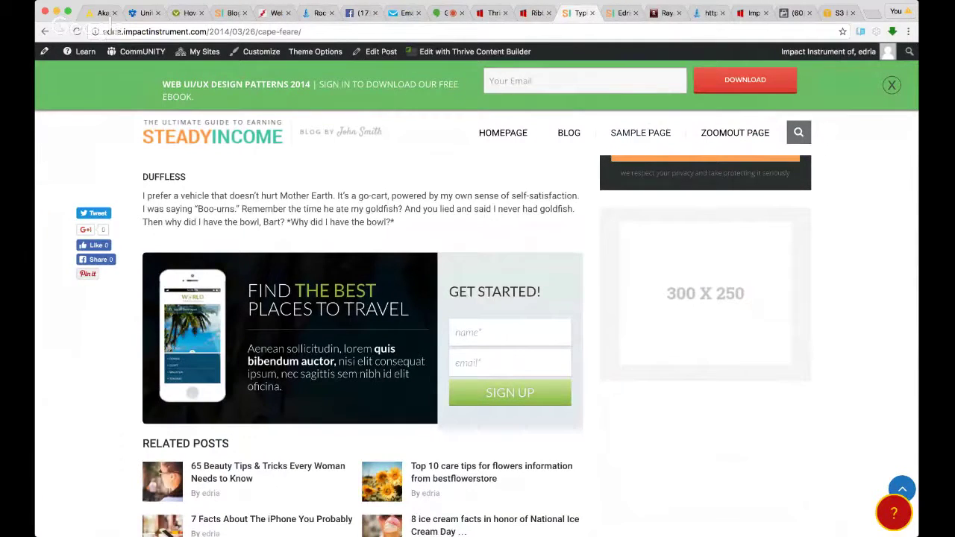
Step: Close the blog homepage's browser tab and connect the ribbon's sign-up form to GetResponse through the API with cycle day 0
{"action": "left_click", "coordinate": [624, 13]}
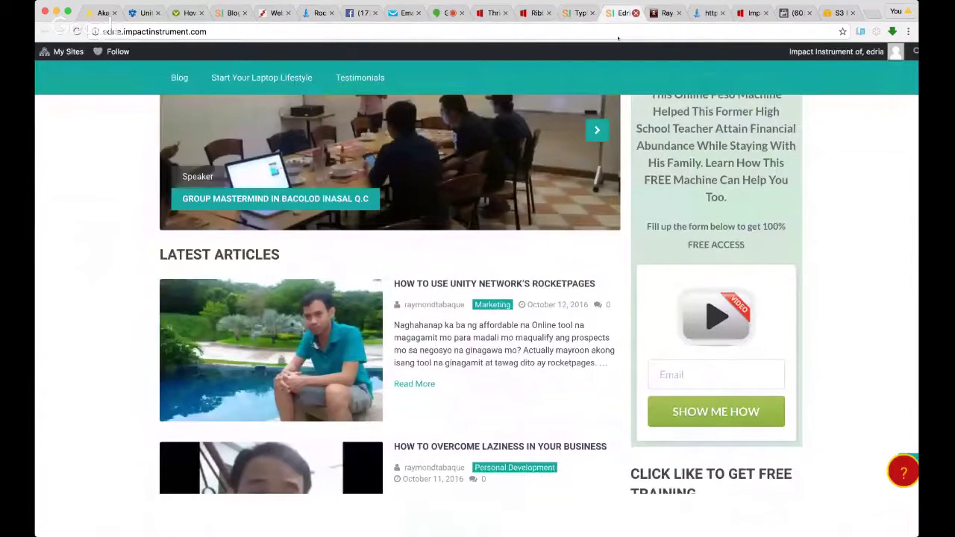
{"action": "left_click", "coordinate": [635, 13]}
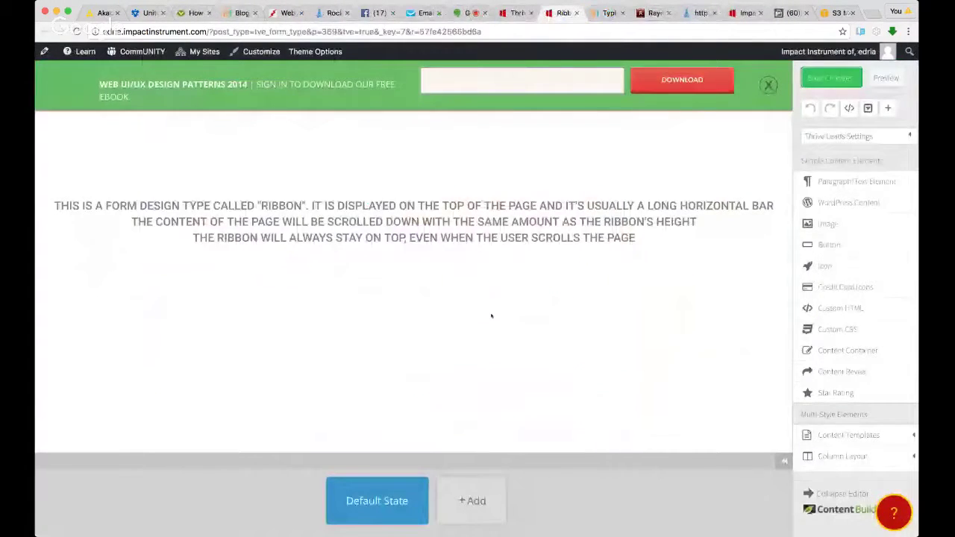
{"action": "left_click", "coordinate": [493, 78]}
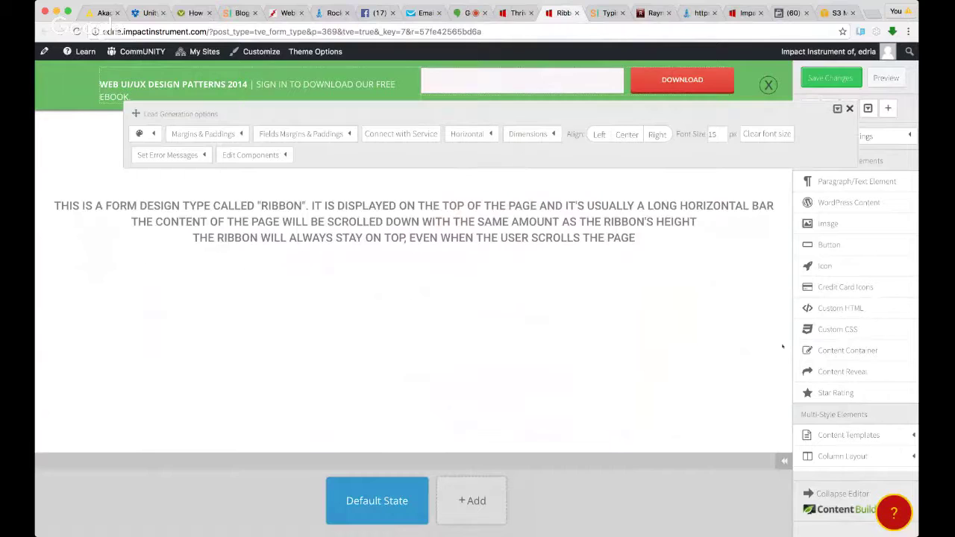
{"action": "left_click", "coordinate": [407, 131]}
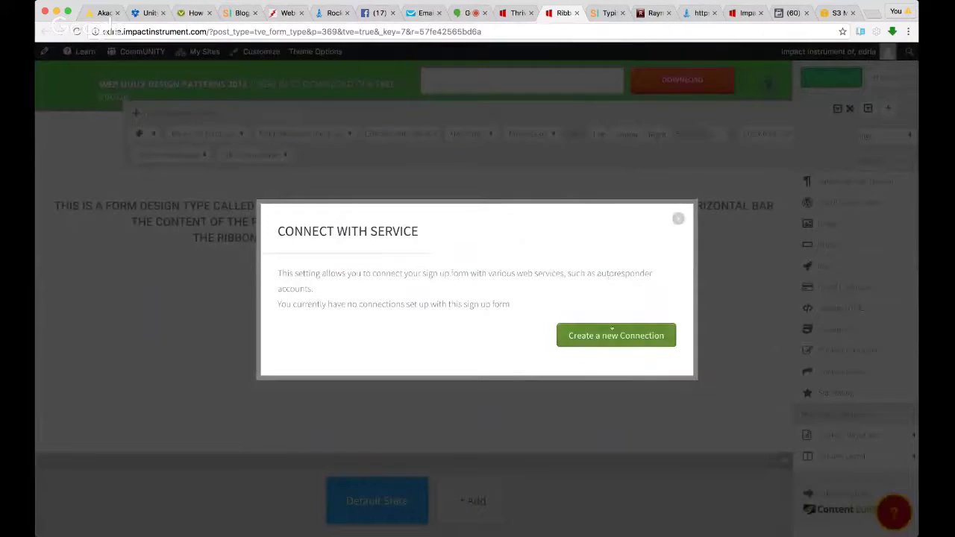
{"action": "left_click", "coordinate": [609, 337]}
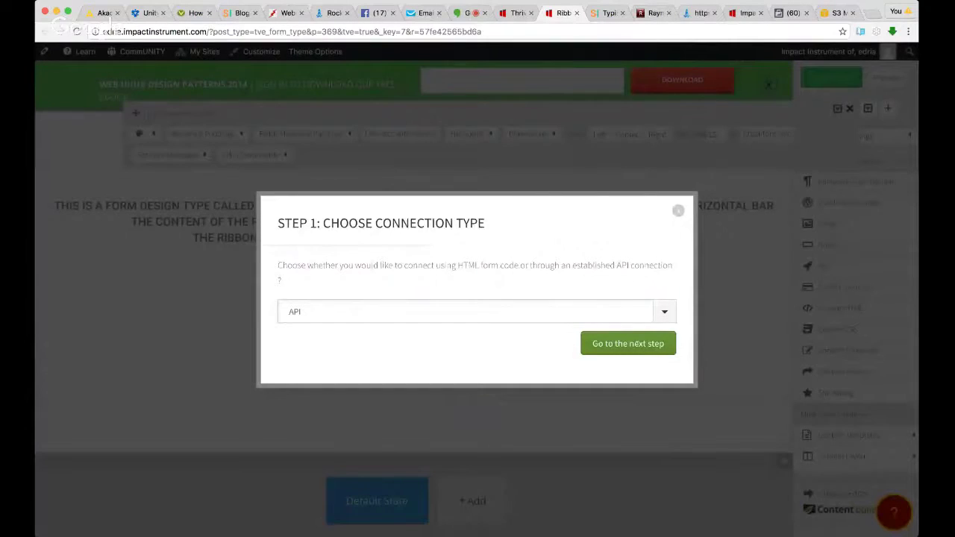
{"action": "left_click", "coordinate": [634, 343]}
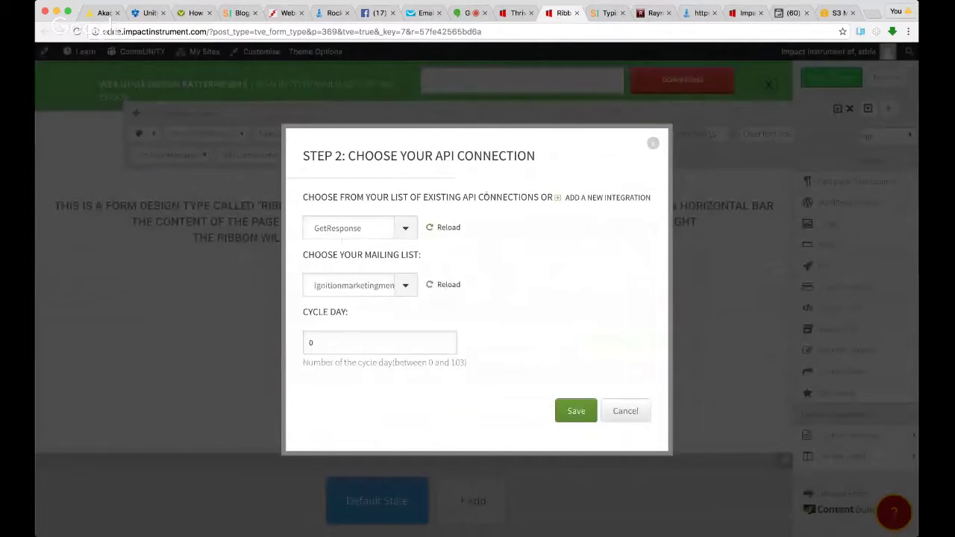
{"action": "left_click", "coordinate": [576, 411]}
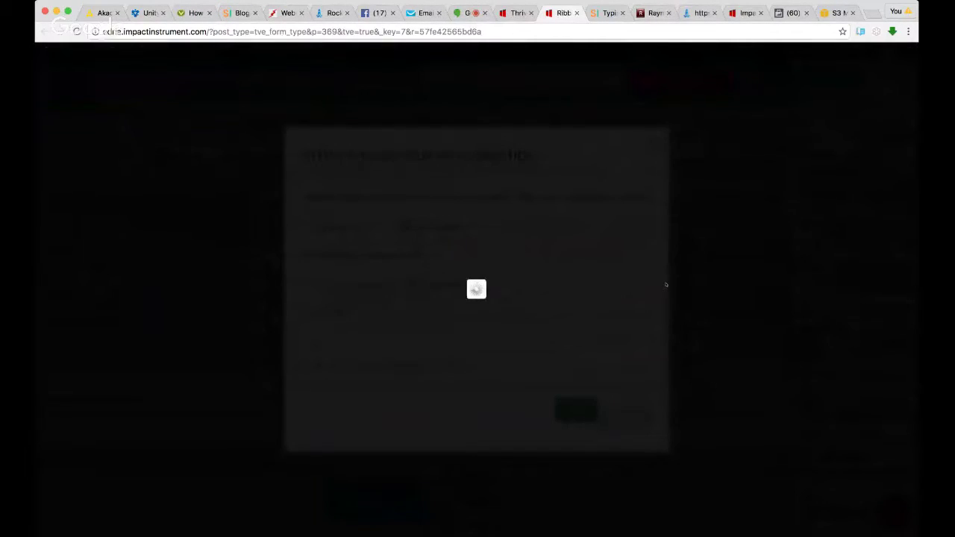
Step: Set the ribbon form's action after signup to Redirect to URL
{"action": "scroll", "coordinate": [614, 328], "scroll_direction": "down", "scroll_amount": 5}
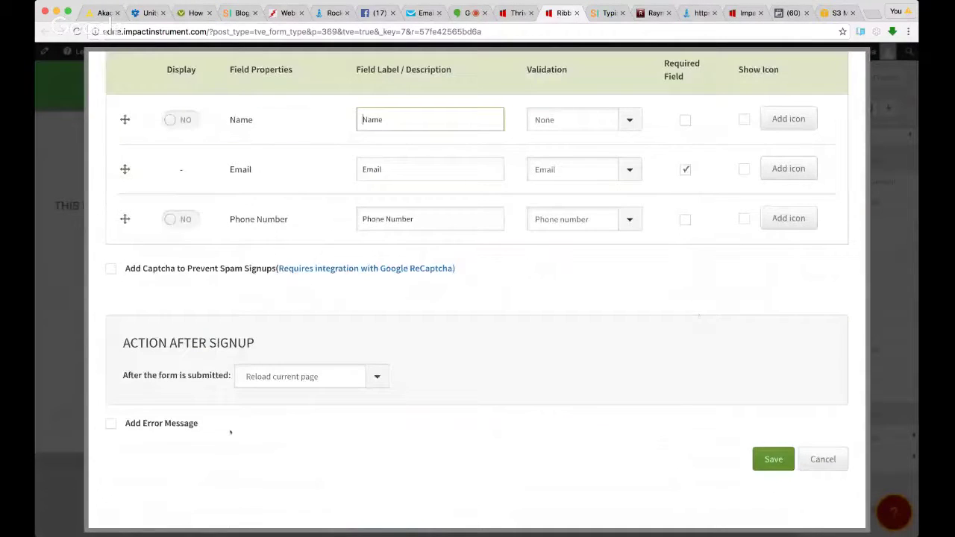
{"action": "left_click_drag", "start_coordinate": [123, 321], "coordinate": [470, 408]}
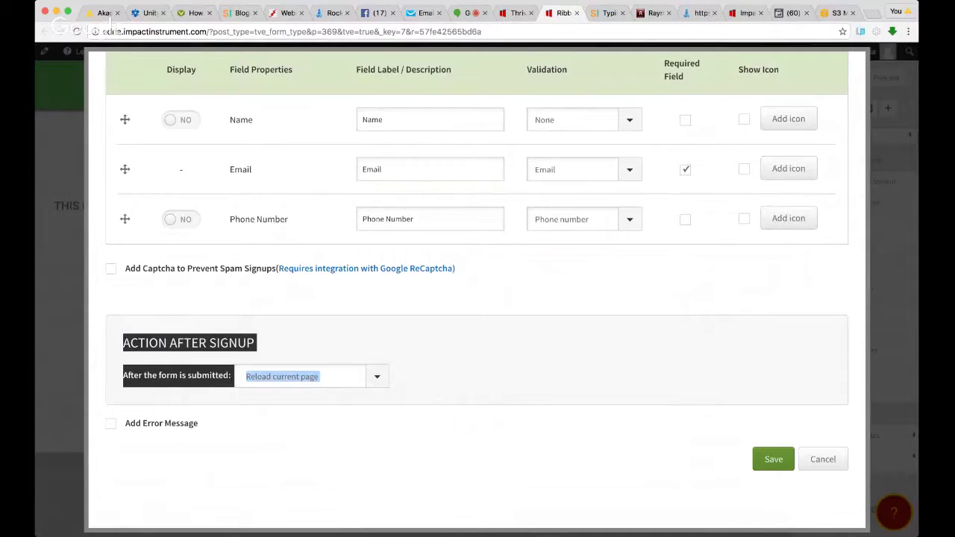
{"action": "left_click", "coordinate": [376, 376]}
{"action": "left_click", "coordinate": [283, 391]}
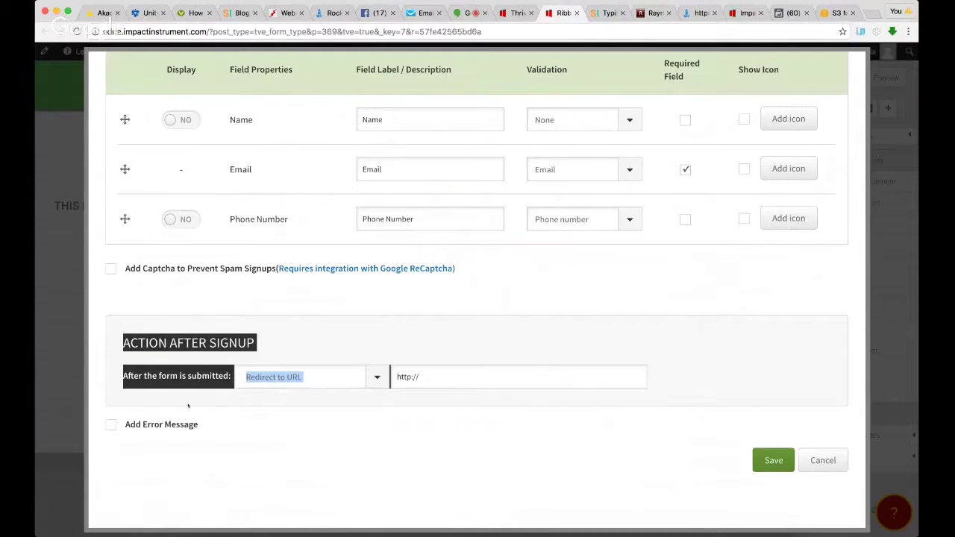
{"action": "left_click", "coordinate": [456, 378]}
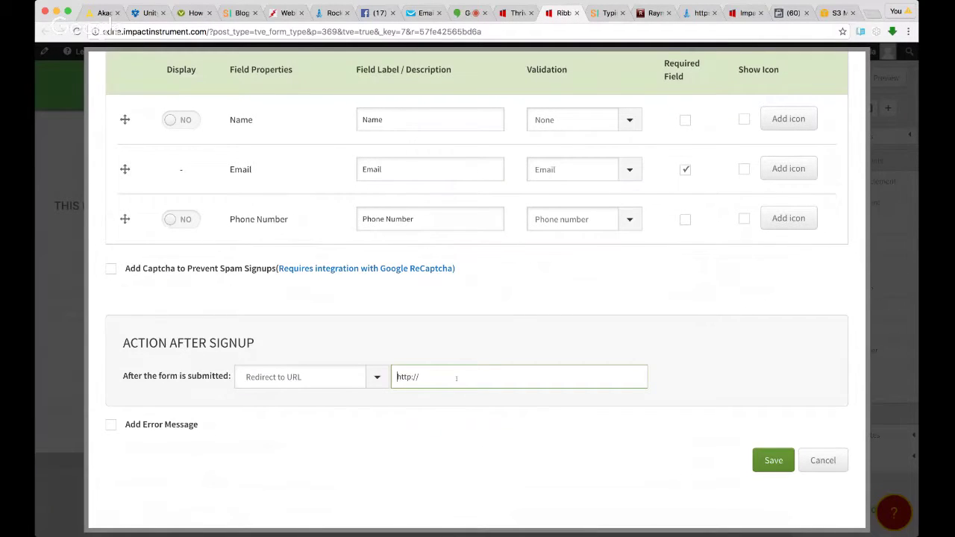
{"action": "type", "text": "the"}
{"action": "type", "text": "unitynetwork"}
{"action": "type", "text": ".com"}
{"action": "type", "text": "http://"}
{"action": "left_click", "coordinate": [512, 438]}
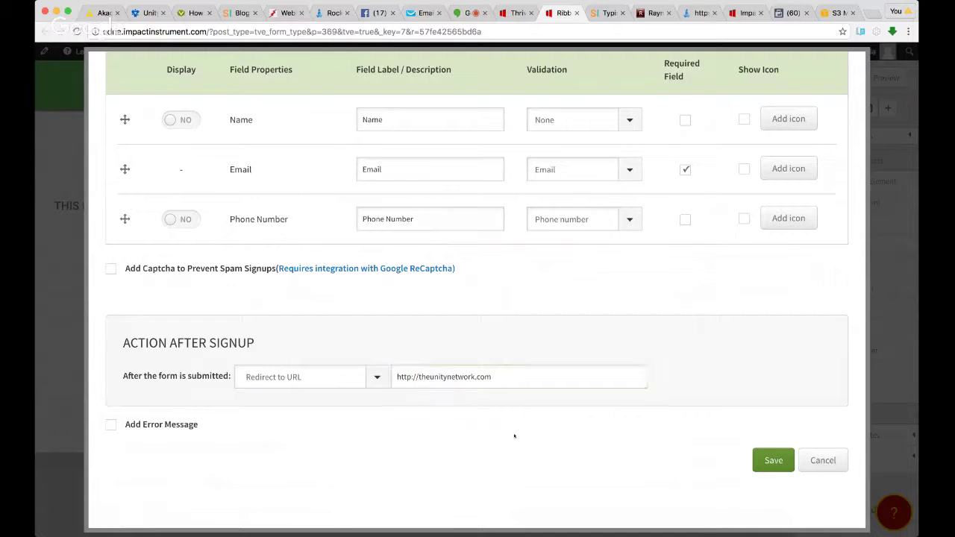
{"action": "left_click", "coordinate": [512, 380]}
{"action": "left_click", "coordinate": [523, 438]}
{"action": "left_click", "coordinate": [773, 463]}
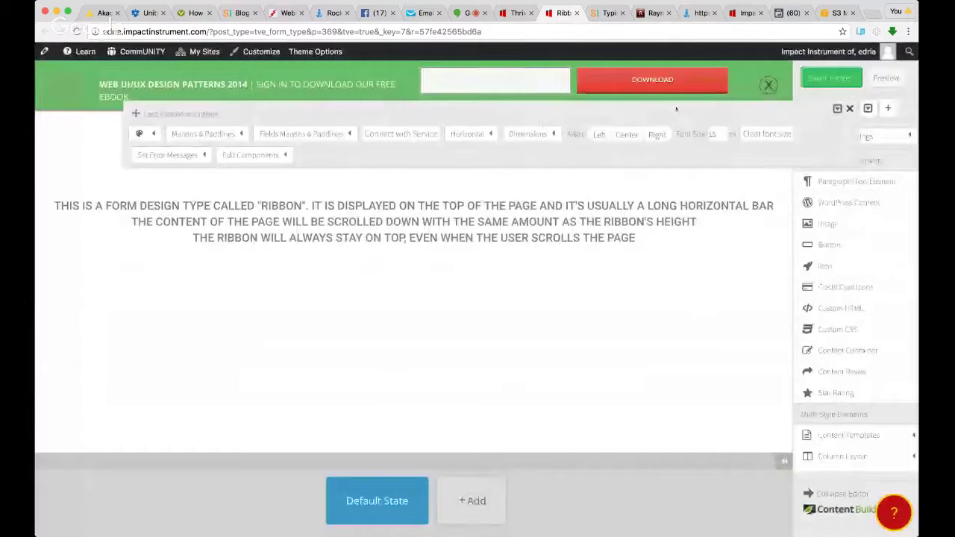
Step: Open the Ribbon opt-in form's list of forms from the Unity Network Prospects group in the Thrive Leads dashboard
{"action": "left_click", "coordinate": [510, 14]}
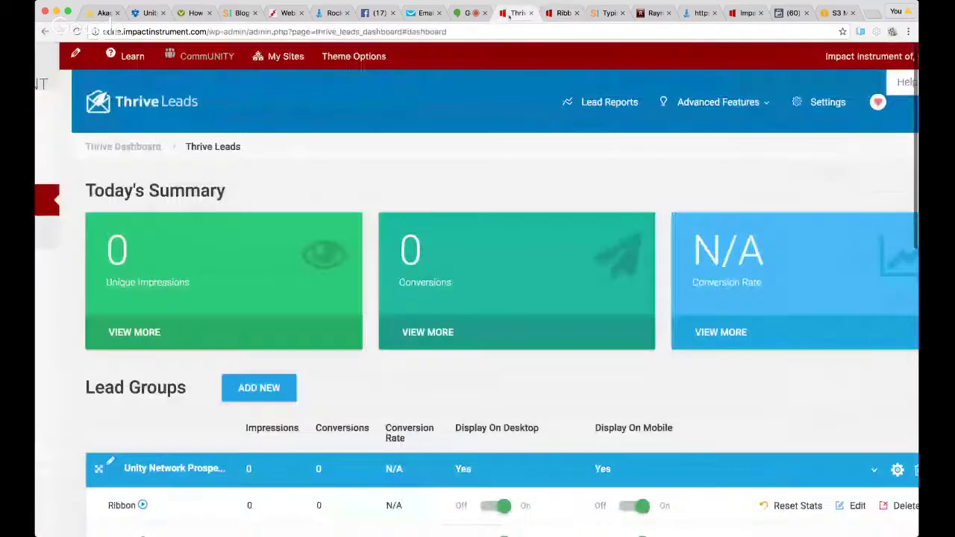
{"action": "scroll", "coordinate": [685, 336], "scroll_direction": "down", "scroll_amount": 5}
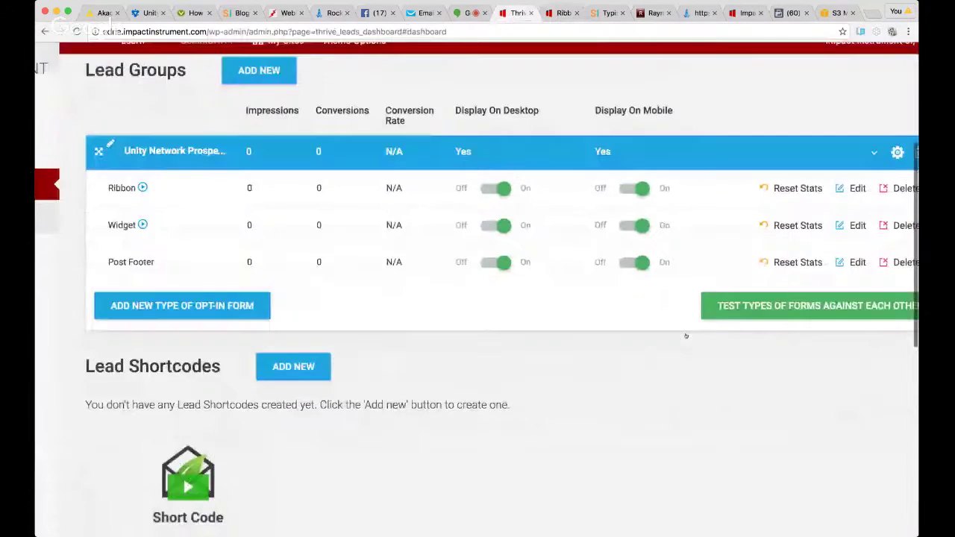
{"action": "scroll", "coordinate": [649, 247], "scroll_direction": "up", "scroll_amount": 1}
{"action": "left_click", "coordinate": [623, 195]}
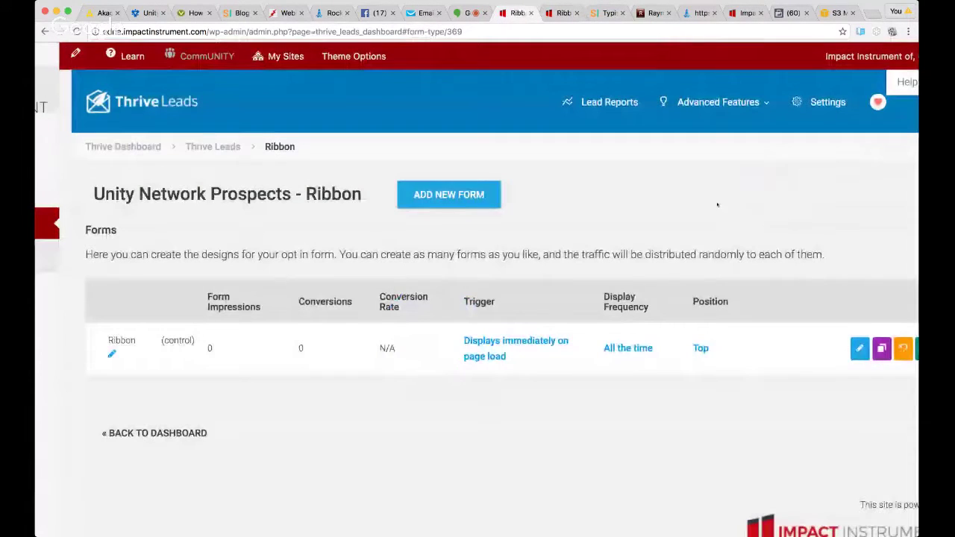
Step: Check the ribbon's sign-up field on the Typist post and reload the post
{"action": "left_click", "coordinate": [608, 13]}
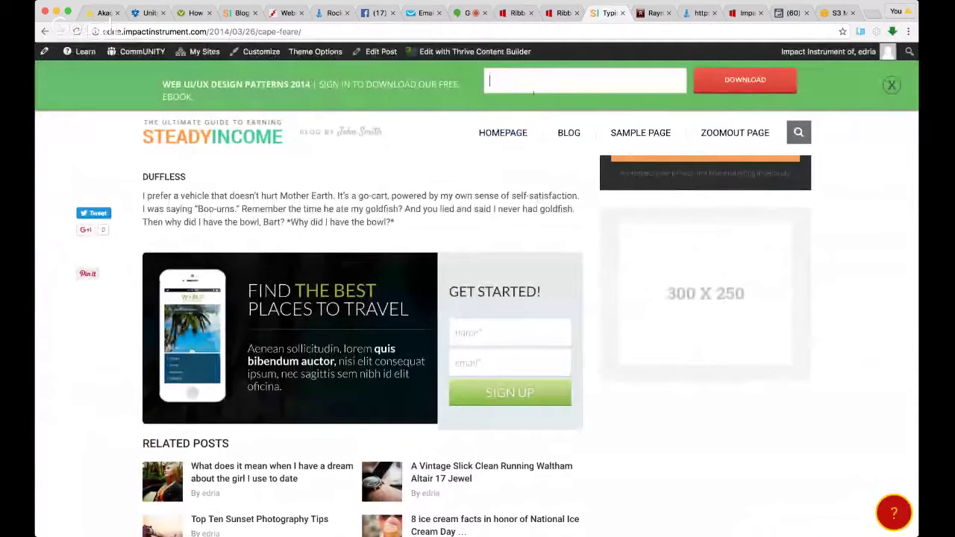
{"action": "left_click", "coordinate": [533, 88]}
{"action": "left_click", "coordinate": [526, 110]}
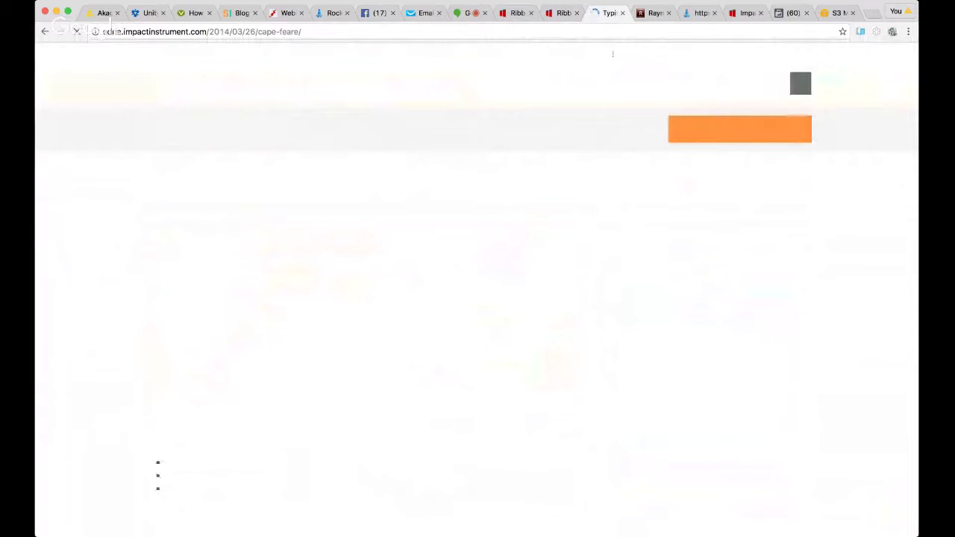
Step: Save the changes to the ribbon design and review its sign-up form's service connection, fields and redirect settings
{"action": "key", "text": "ctrl+shift+Tab"}
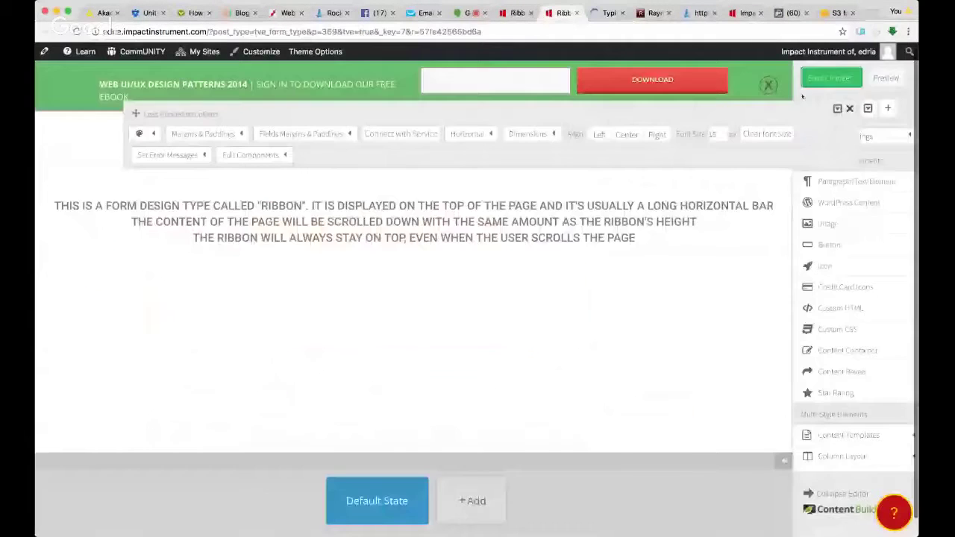
{"action": "left_click", "coordinate": [830, 77]}
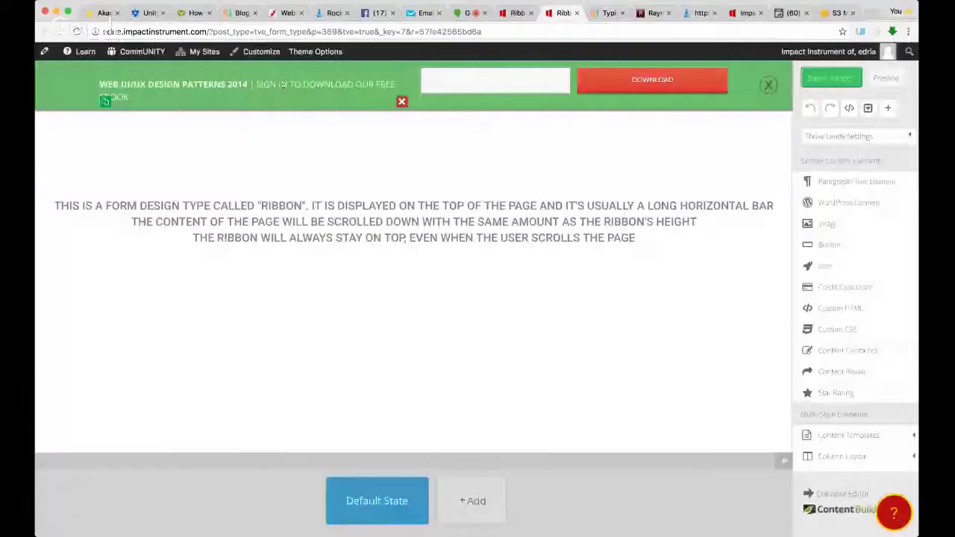
{"action": "left_click", "coordinate": [282, 85]}
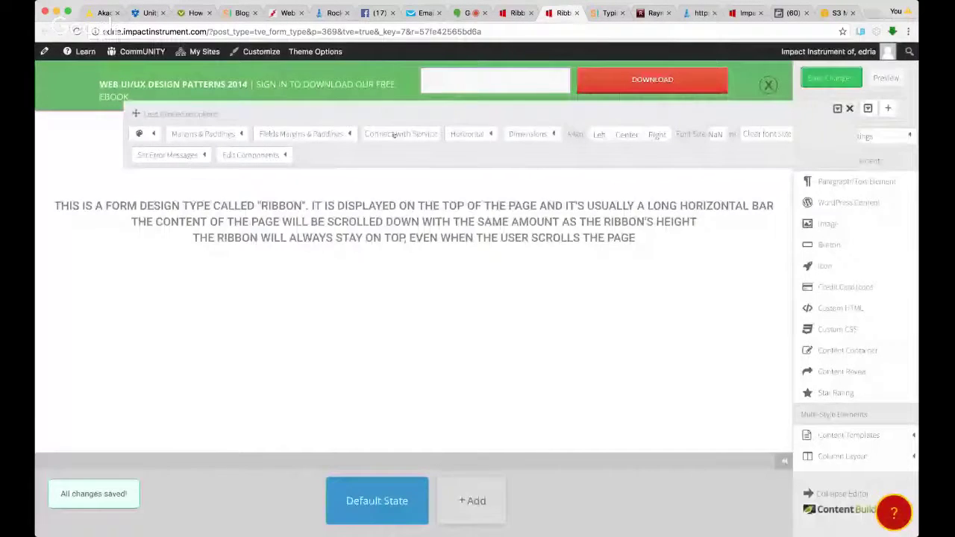
{"action": "left_click", "coordinate": [394, 135]}
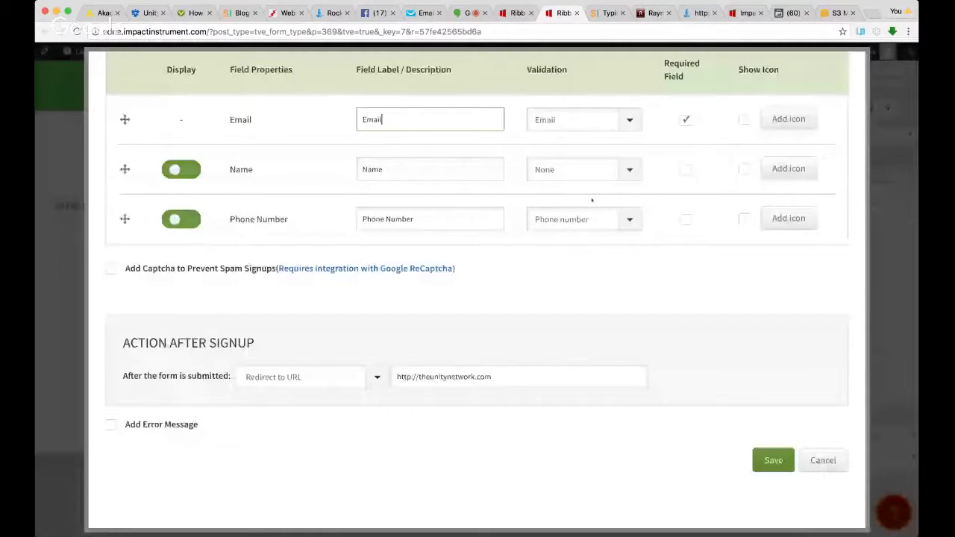
{"action": "left_click", "coordinate": [870, 263]}
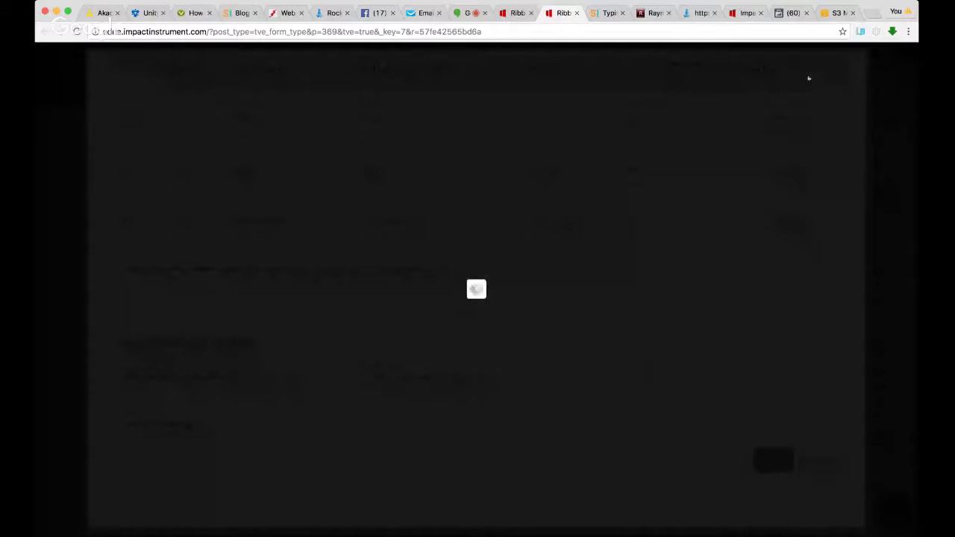